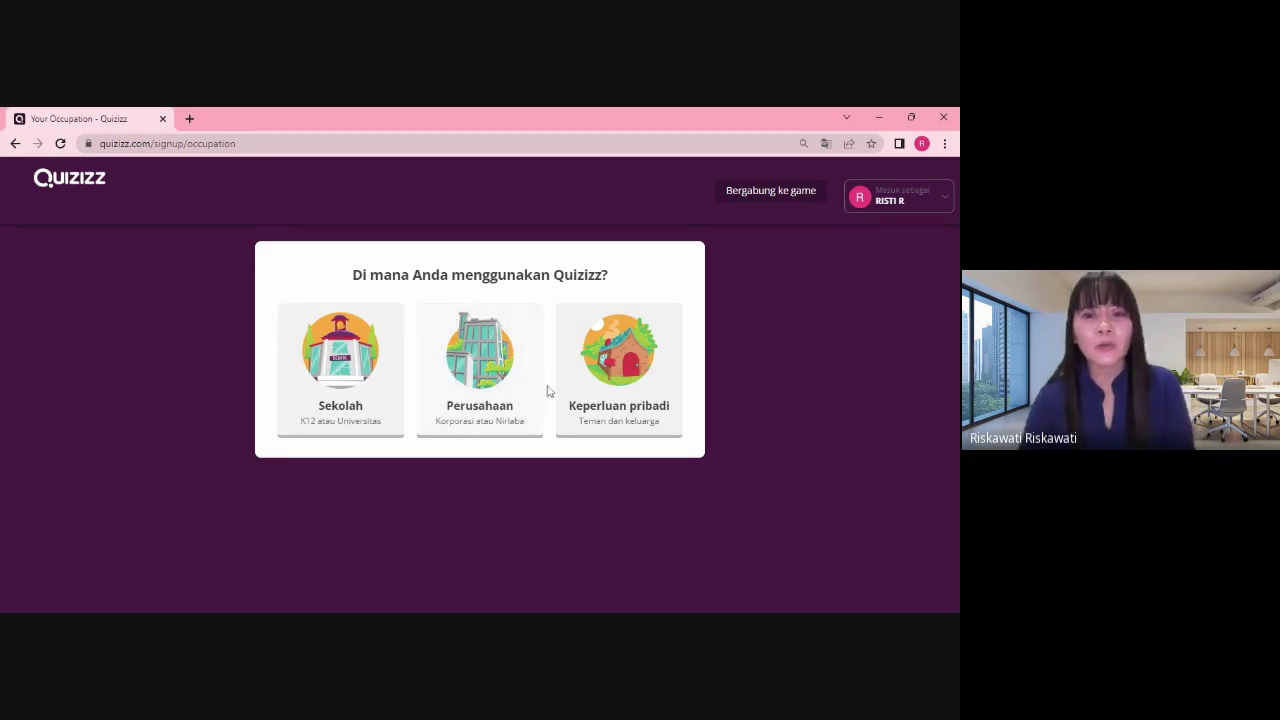
Set the account's place of use to Sekolah and its role to guru
left_click(352, 368)
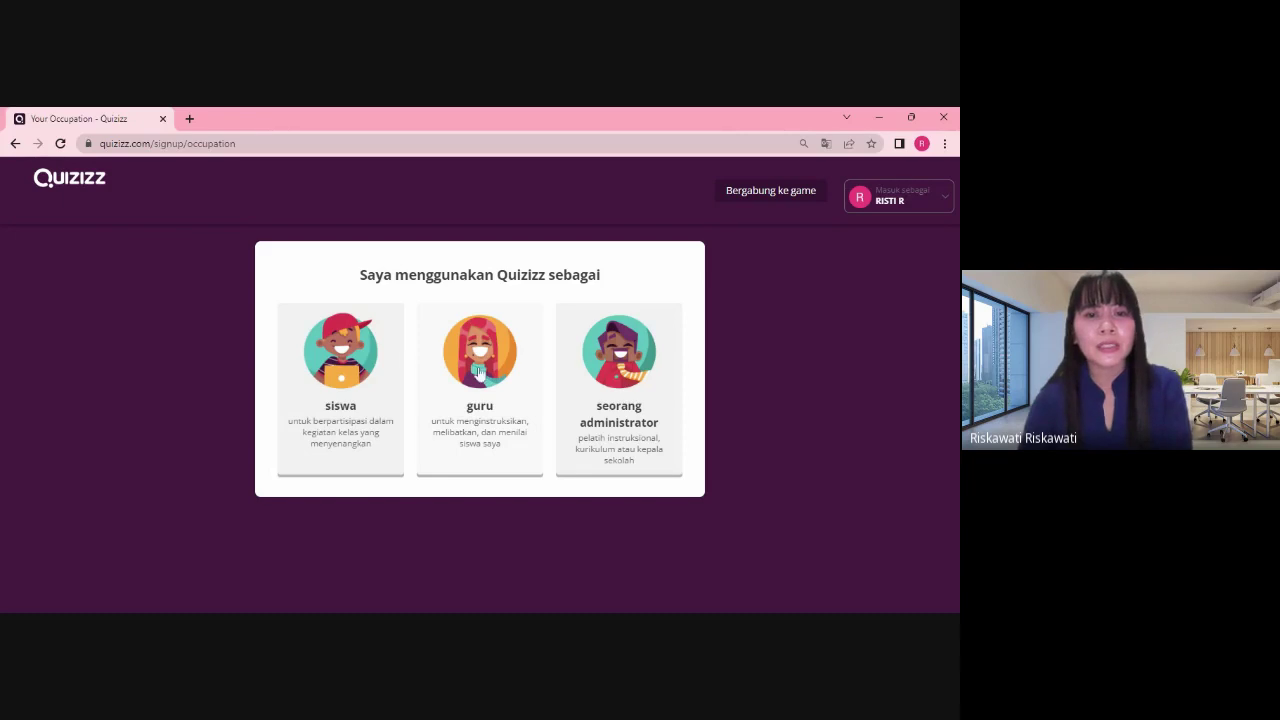
left_click(479, 372)
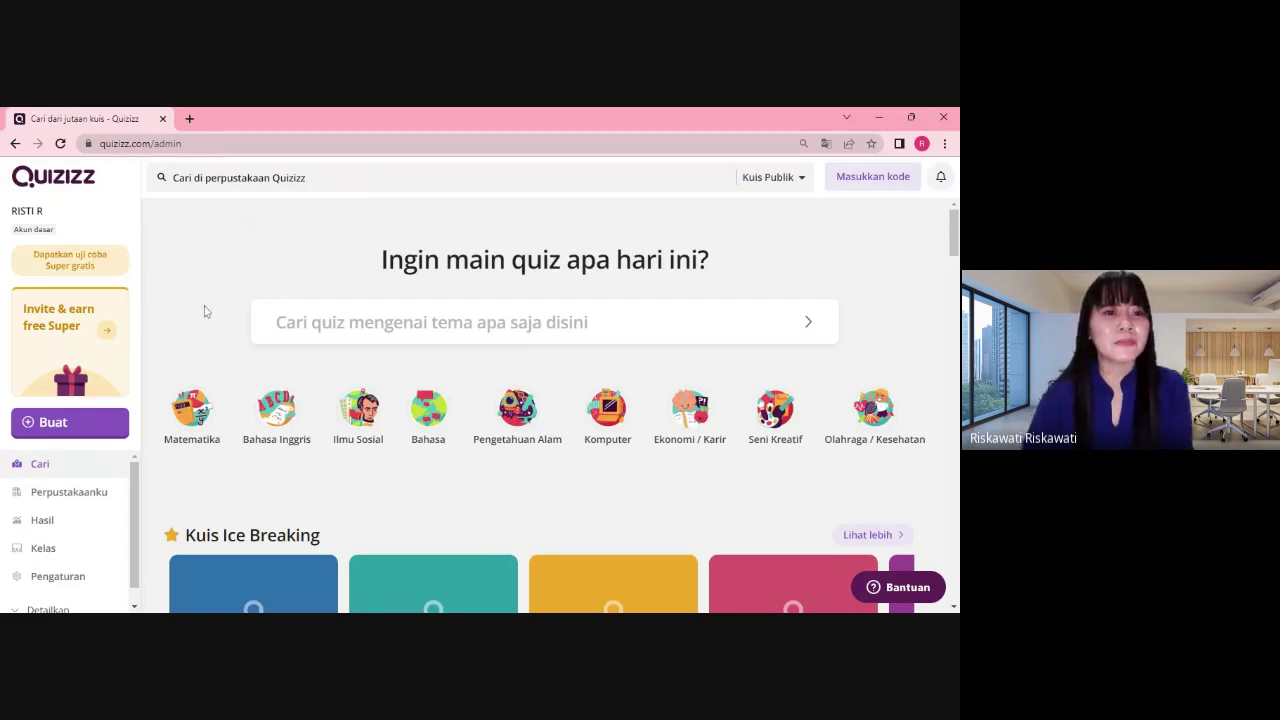
Look over the home page, the Perpustakaanku library and the Hasil reports page
scroll(203, 313, "down", 2)
scroll(203, 312, "up", 2)
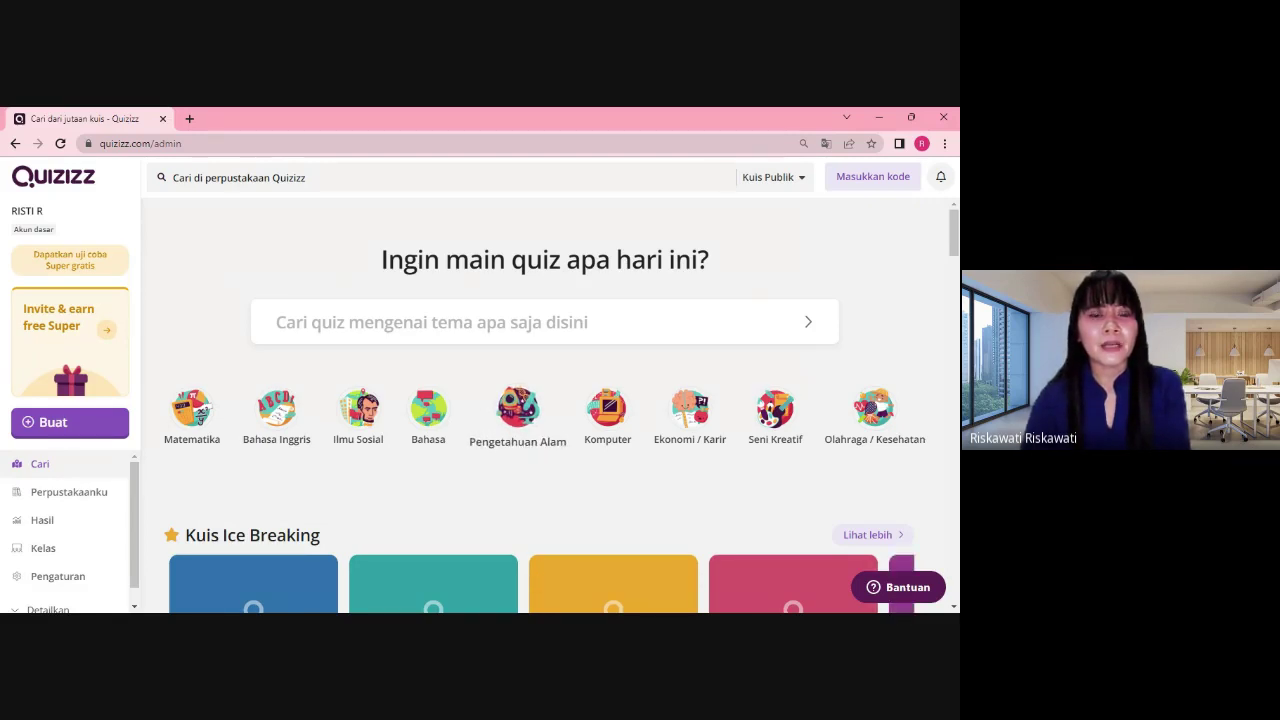
left_click(875, 124)
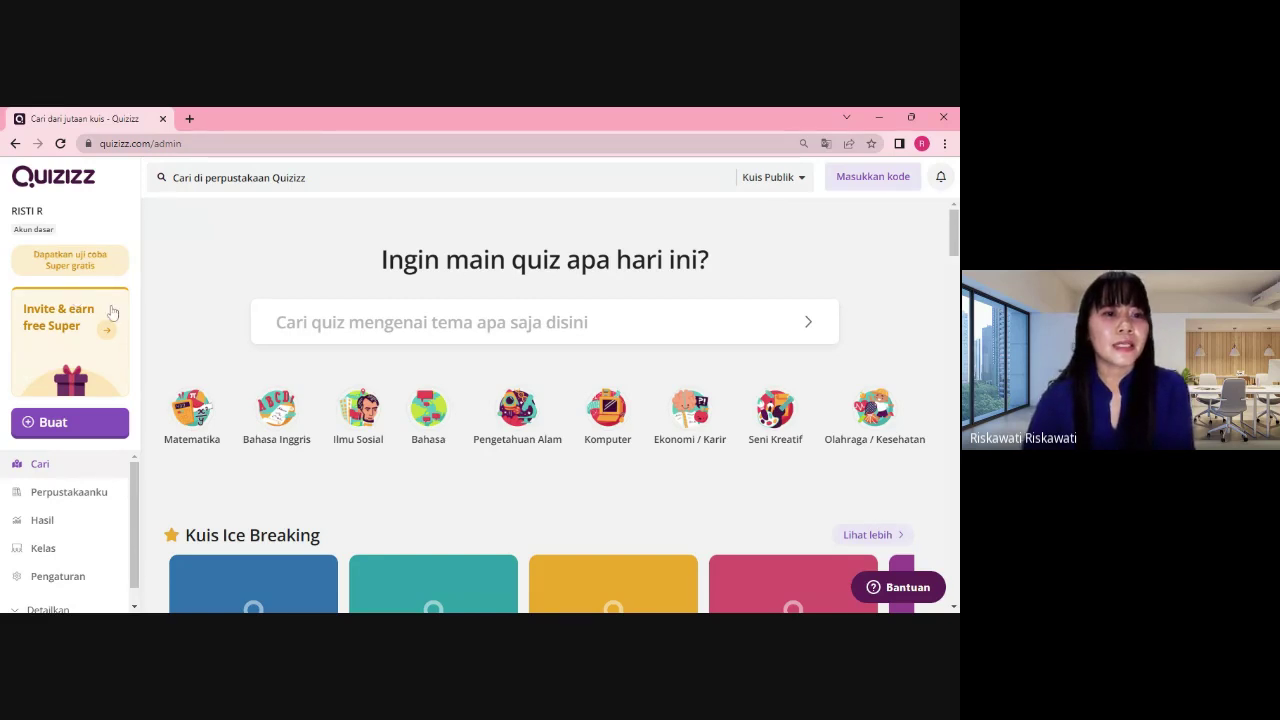
left_click_drag(135, 479, 138, 497)
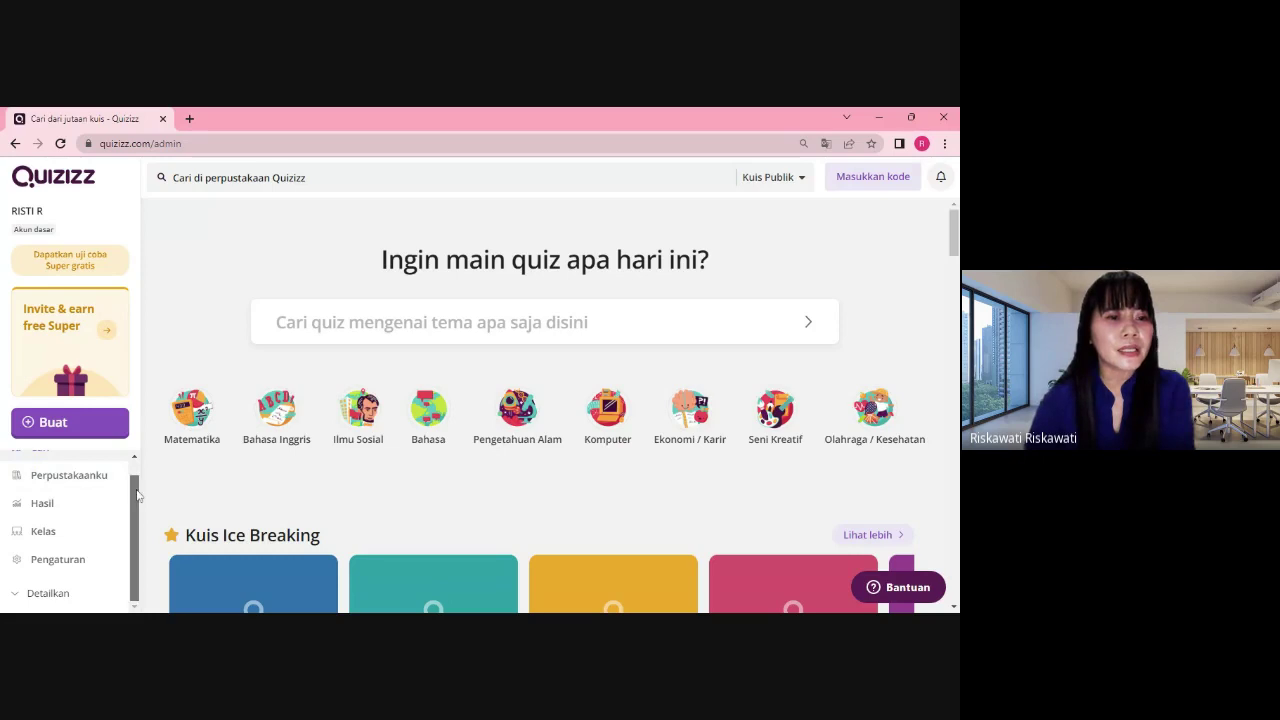
scroll(140, 475, "up", 1)
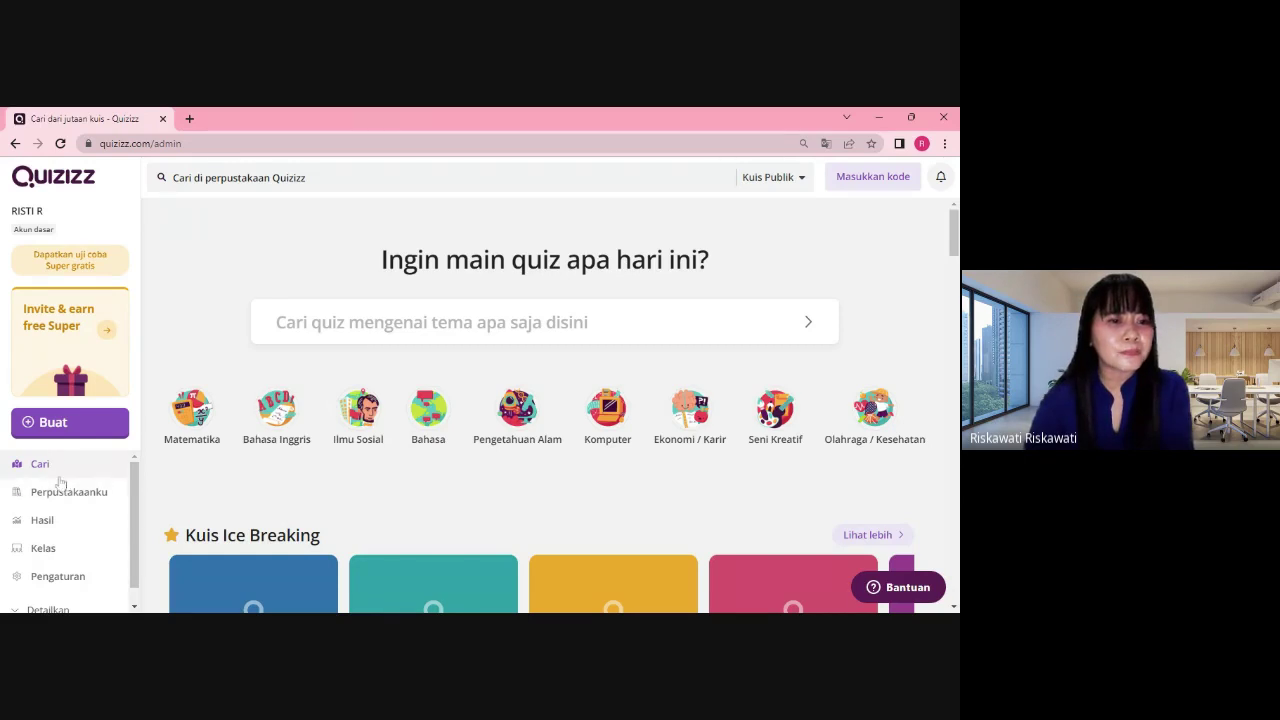
left_click(59, 491)
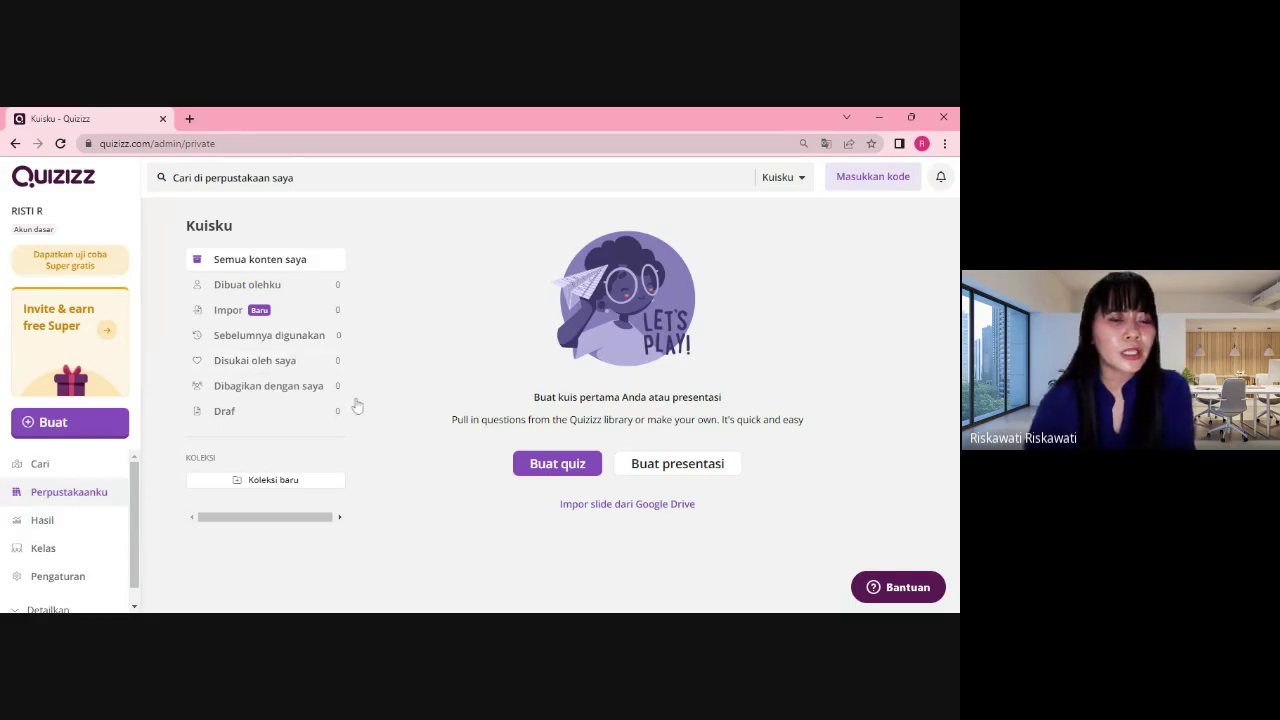
left_click(68, 530)
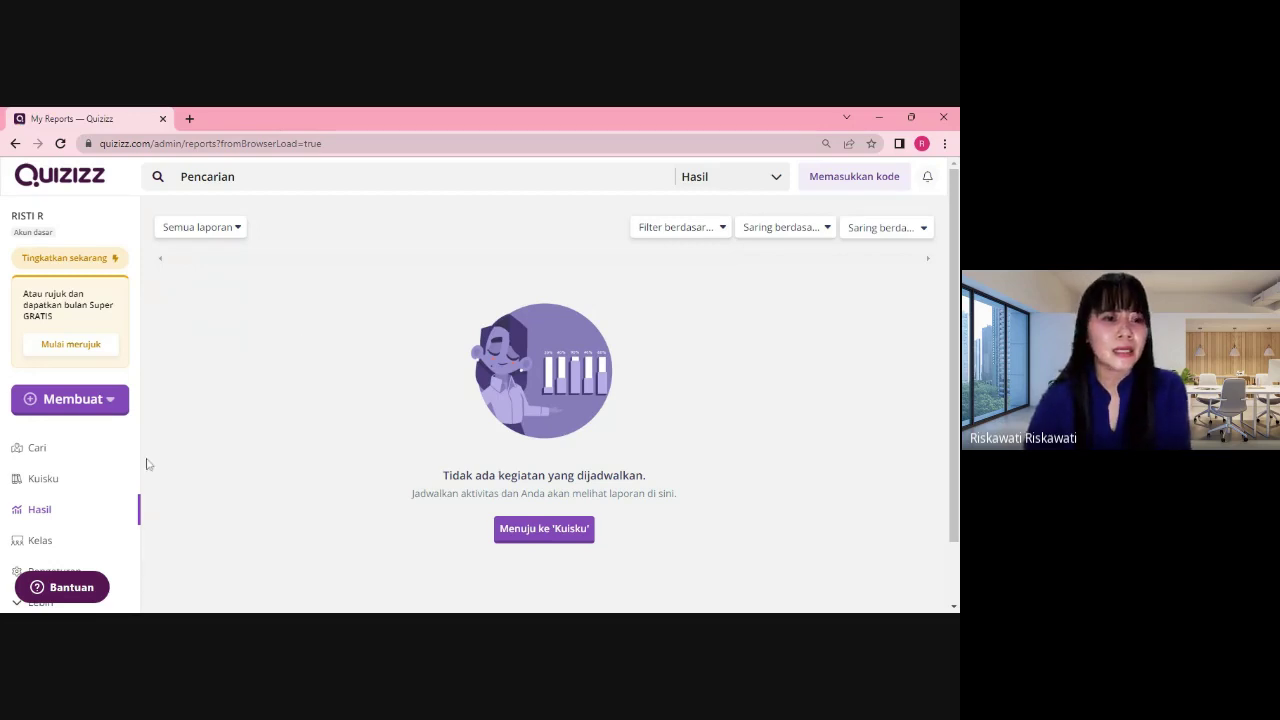
left_click(120, 512)
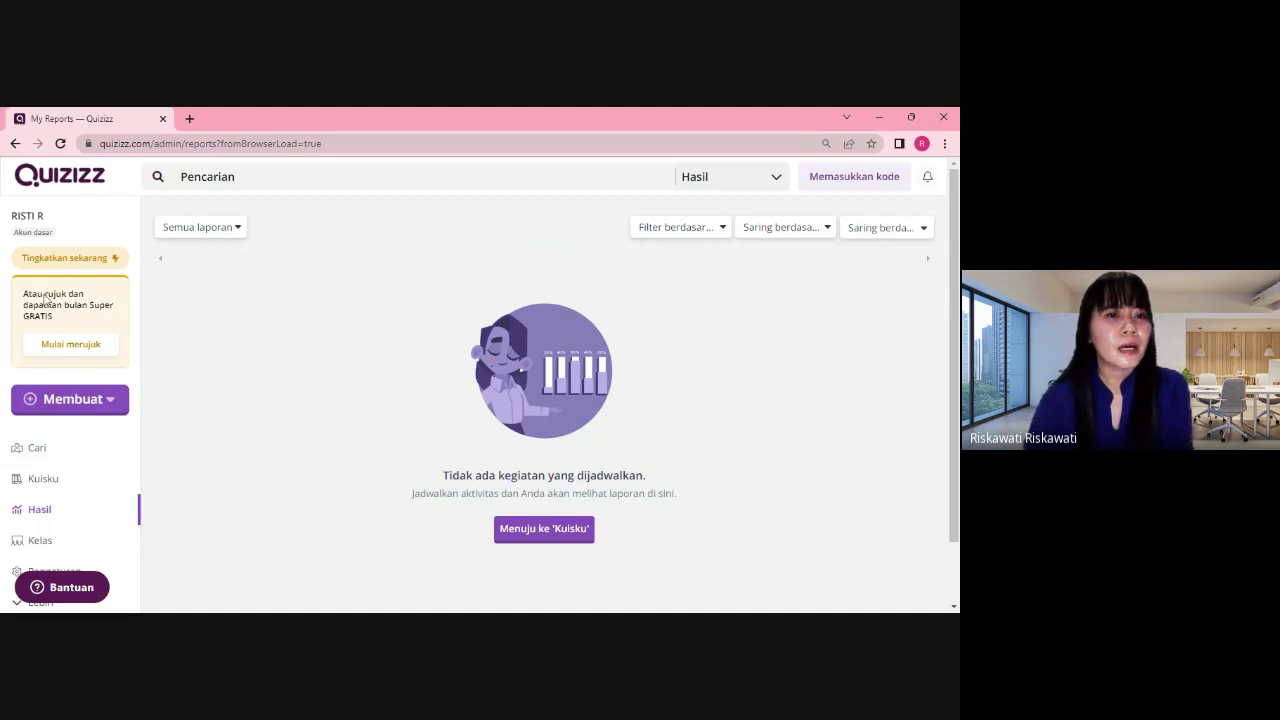
left_click(66, 400)
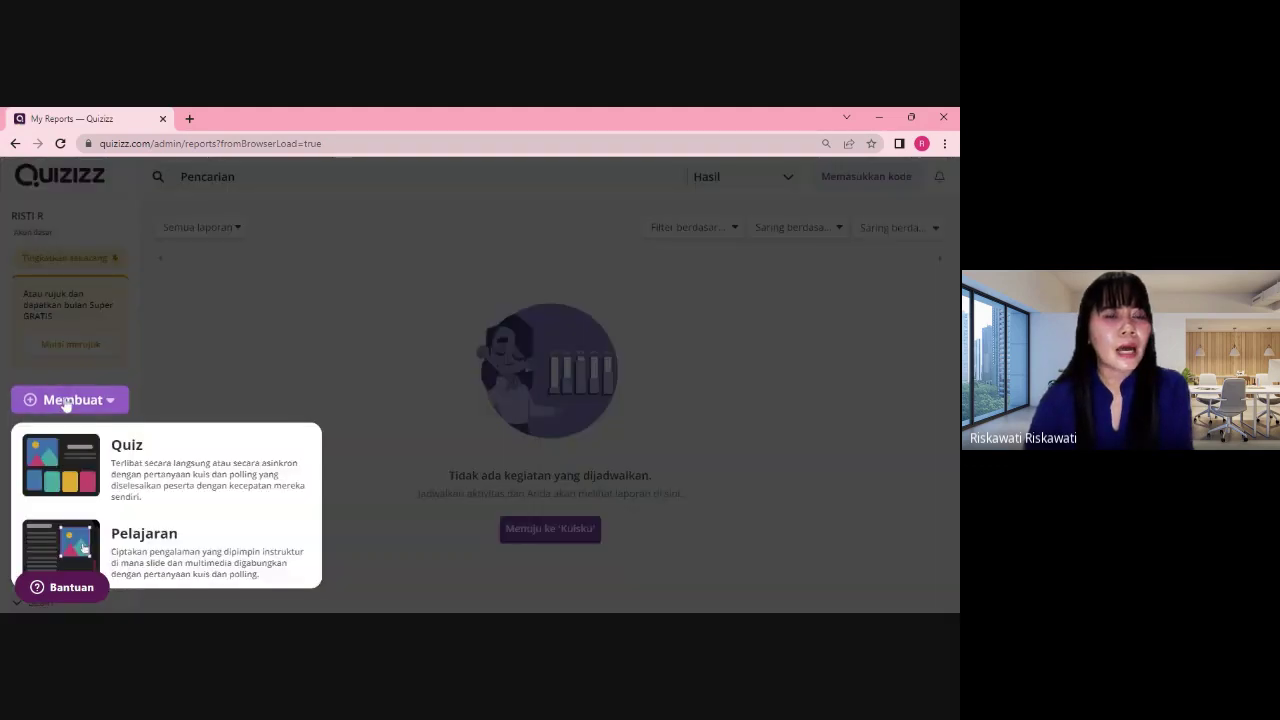
left_click(199, 340)
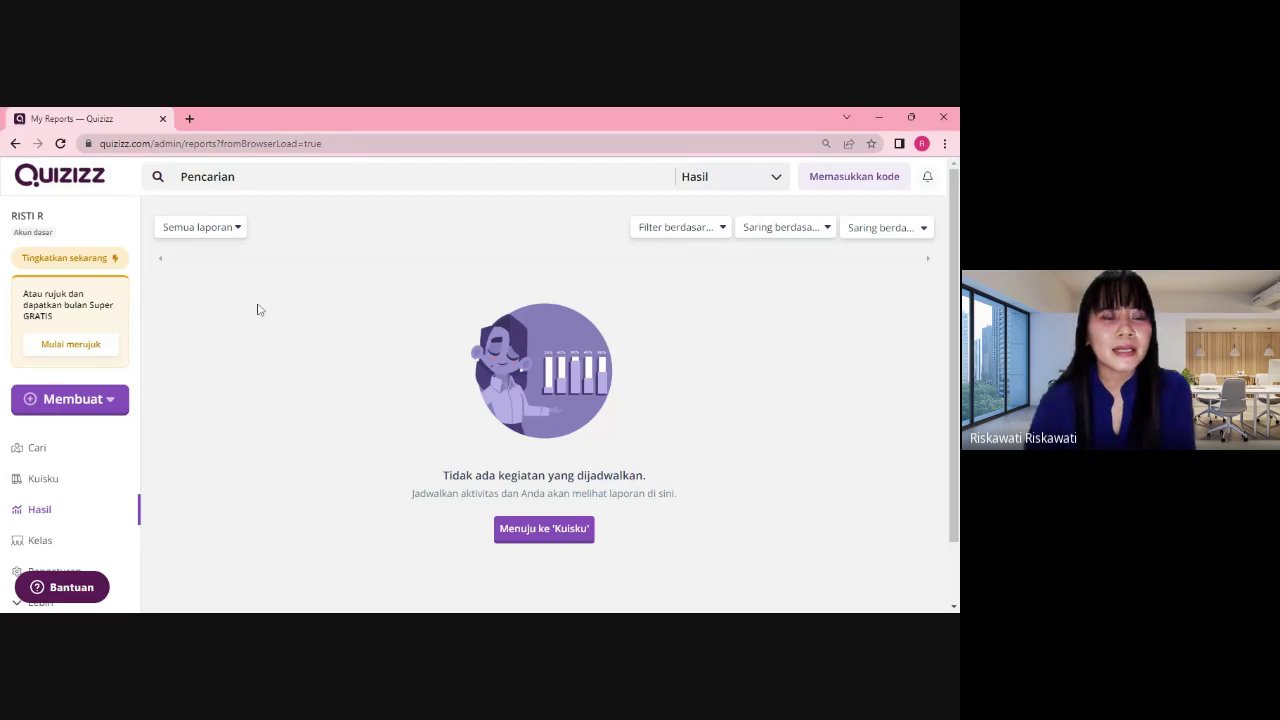
left_click(876, 119)
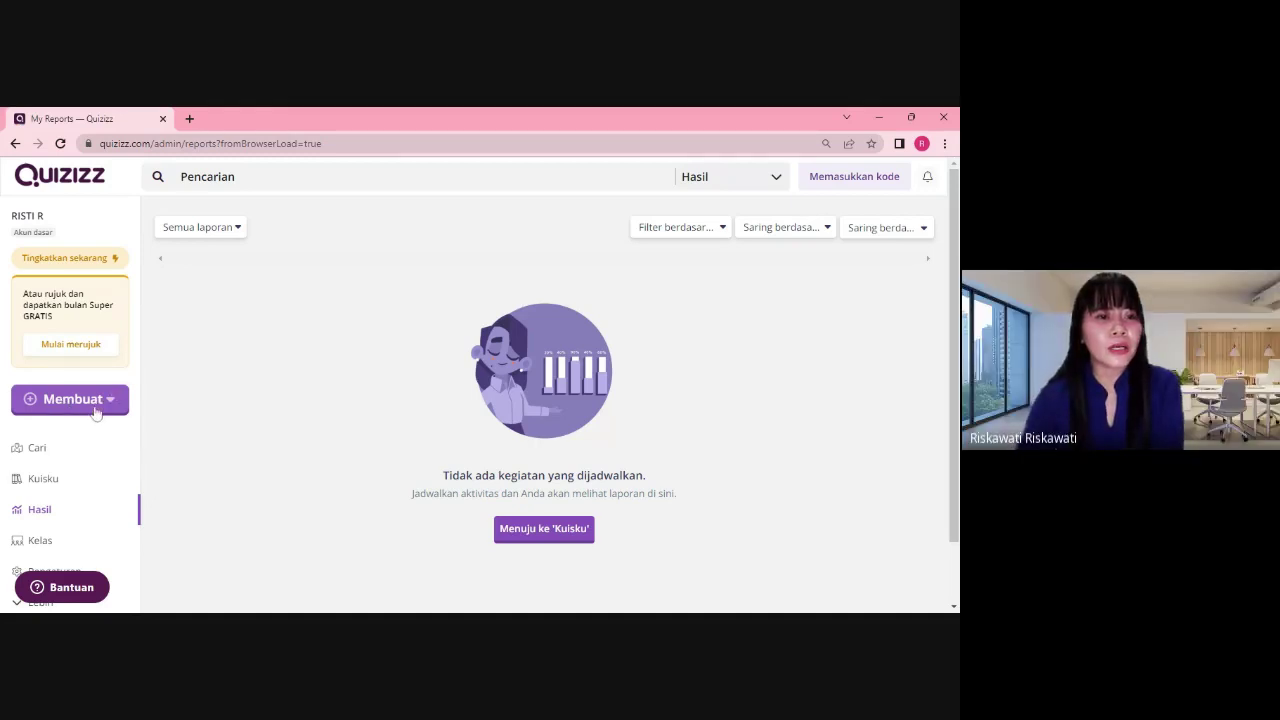
Create a new quiz titled "Kuis Perkembangbiakan Hewan" without choosing a subject
left_click(98, 408)
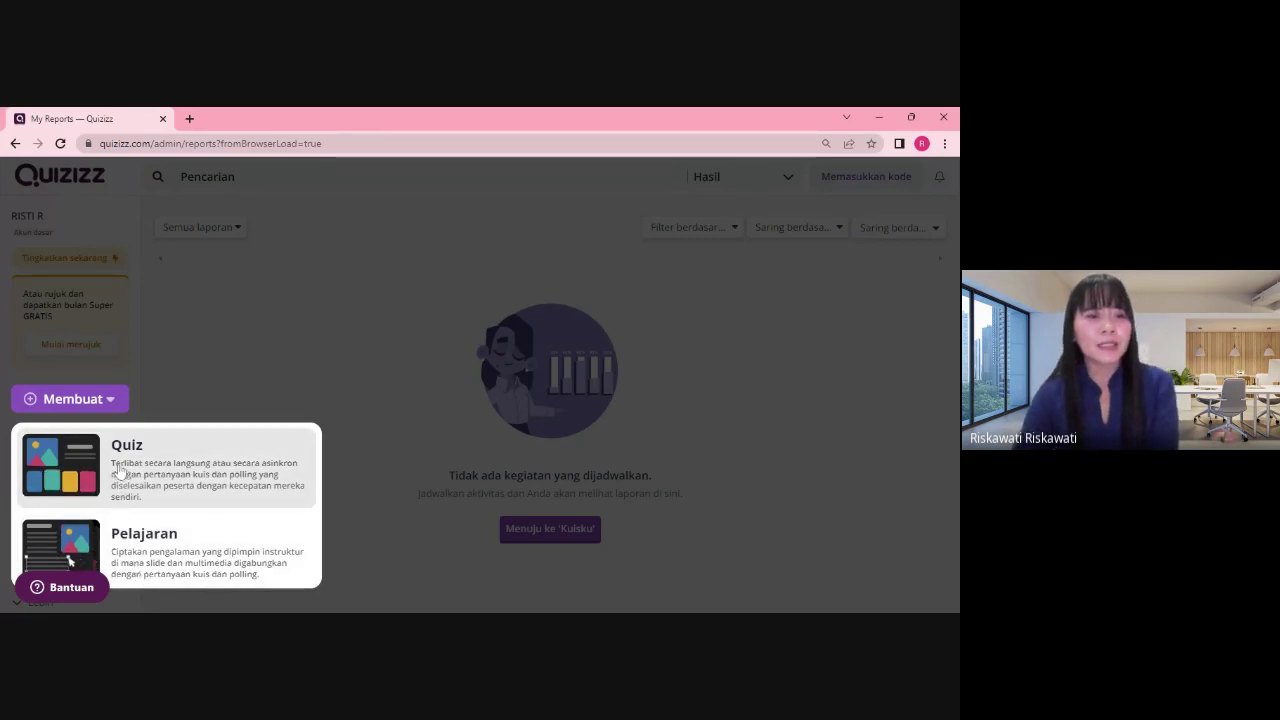
left_click(120, 458)
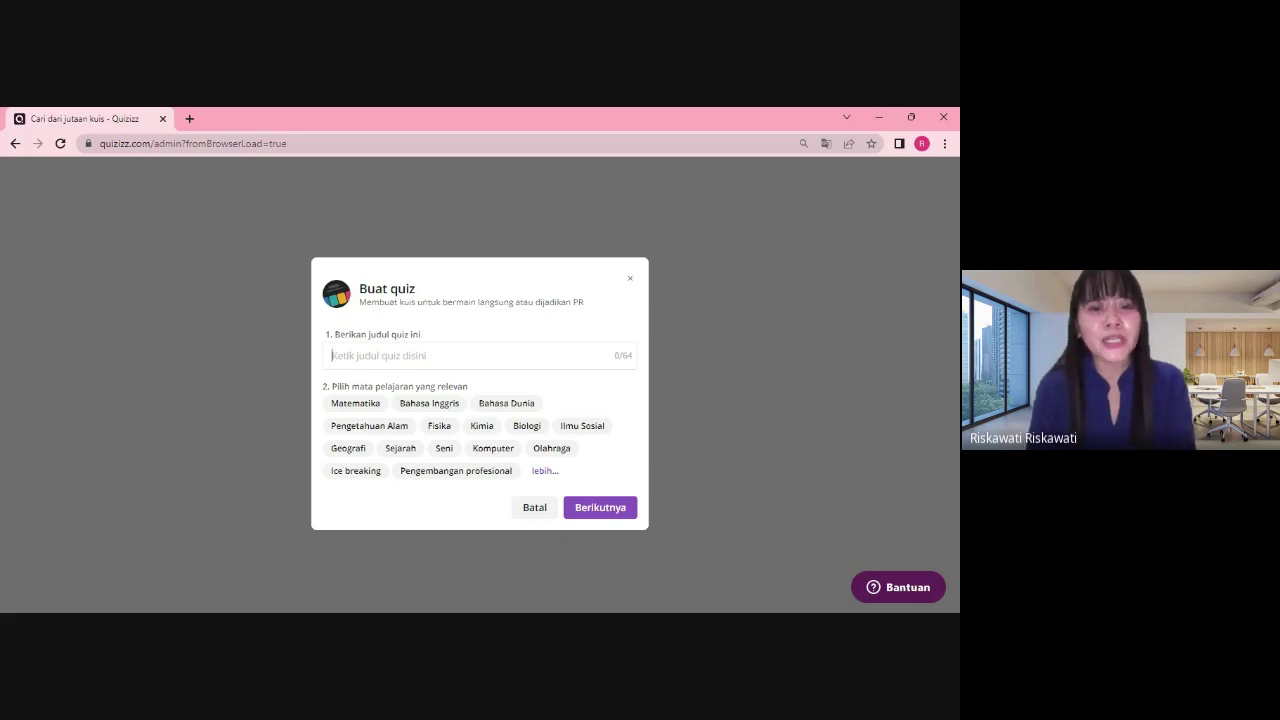
type("K")
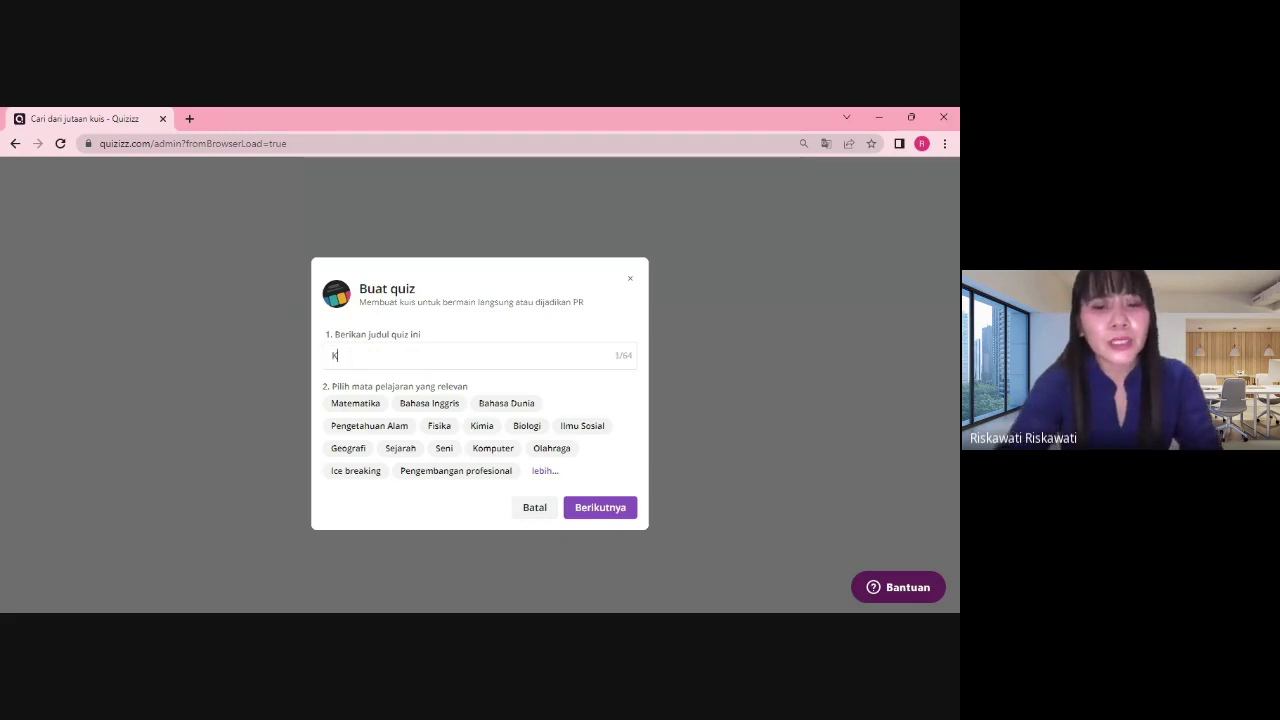
type("uis")
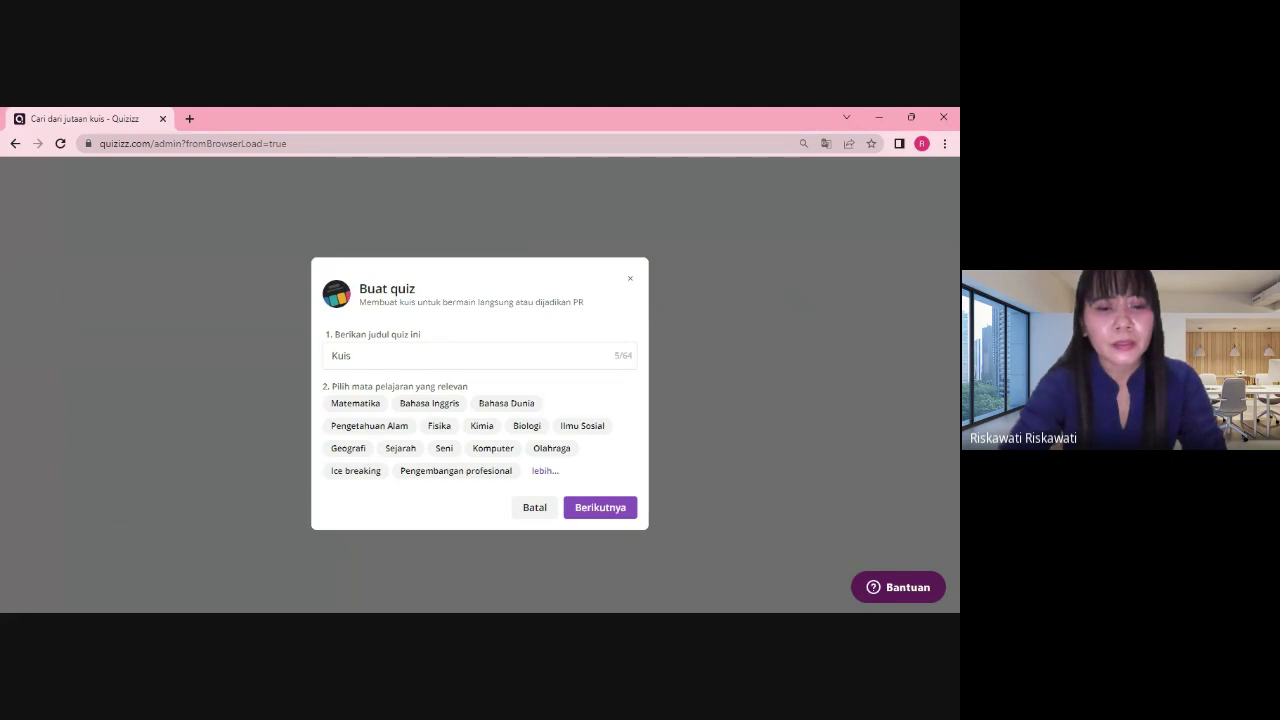
type("Perkembangbiakan Hewan")
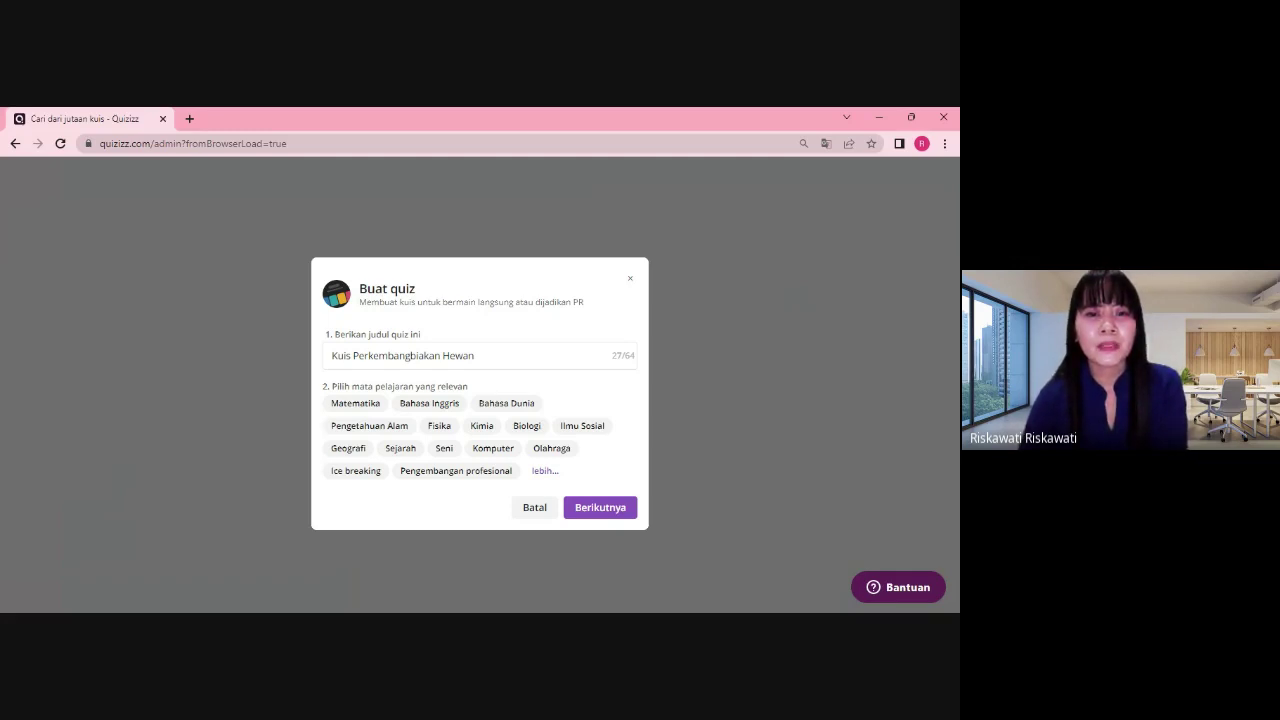
left_click(590, 513)
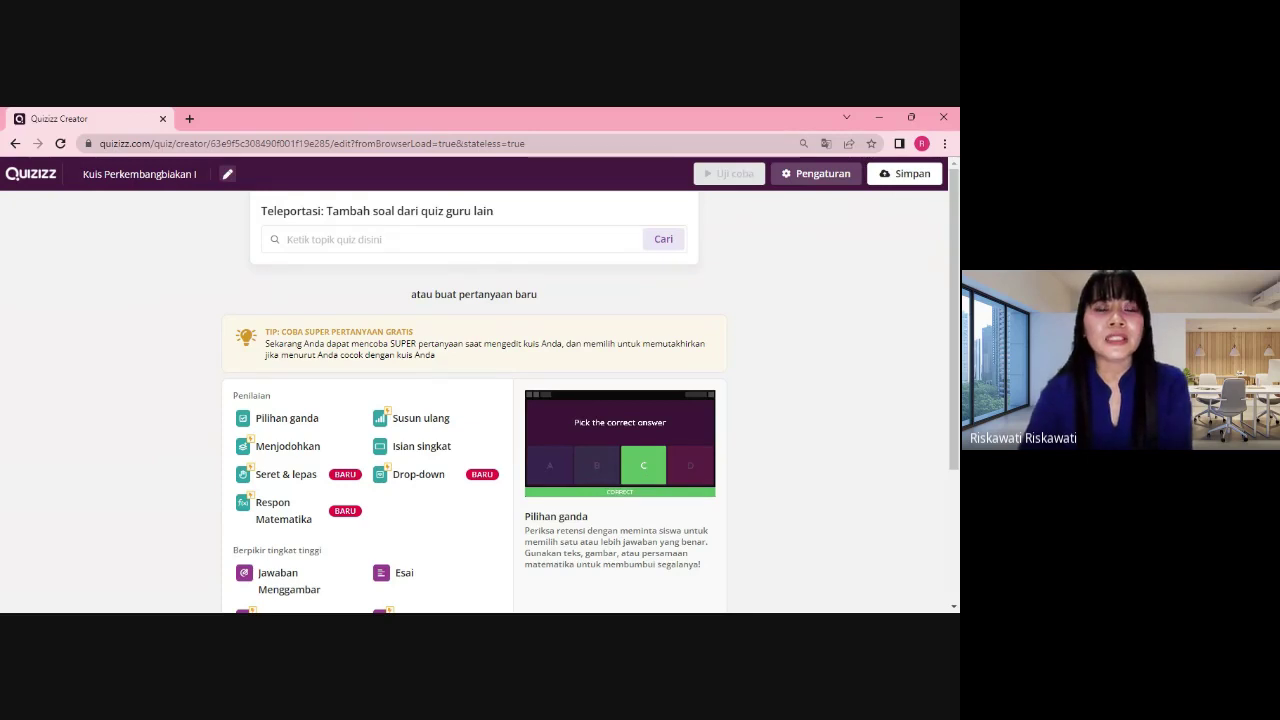
Examine the search for other teachers' questions and the question types and import options available for the new quiz
left_click(272, 238)
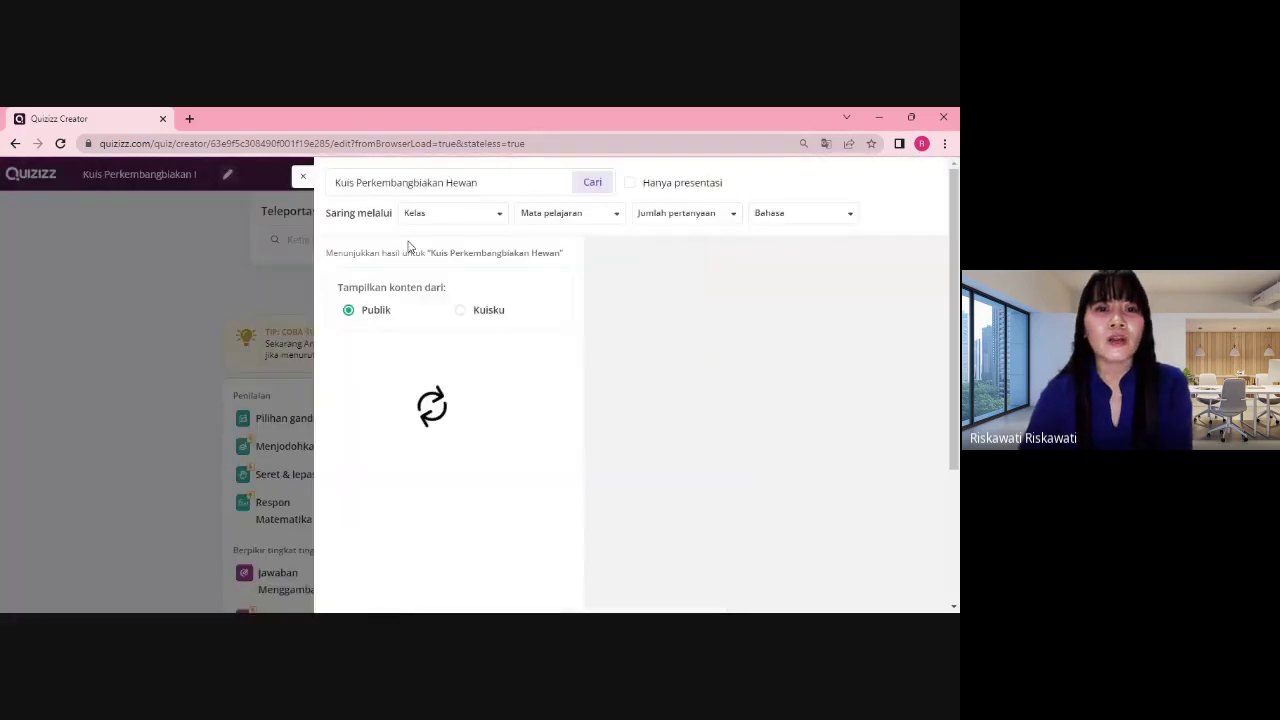
left_click(303, 179)
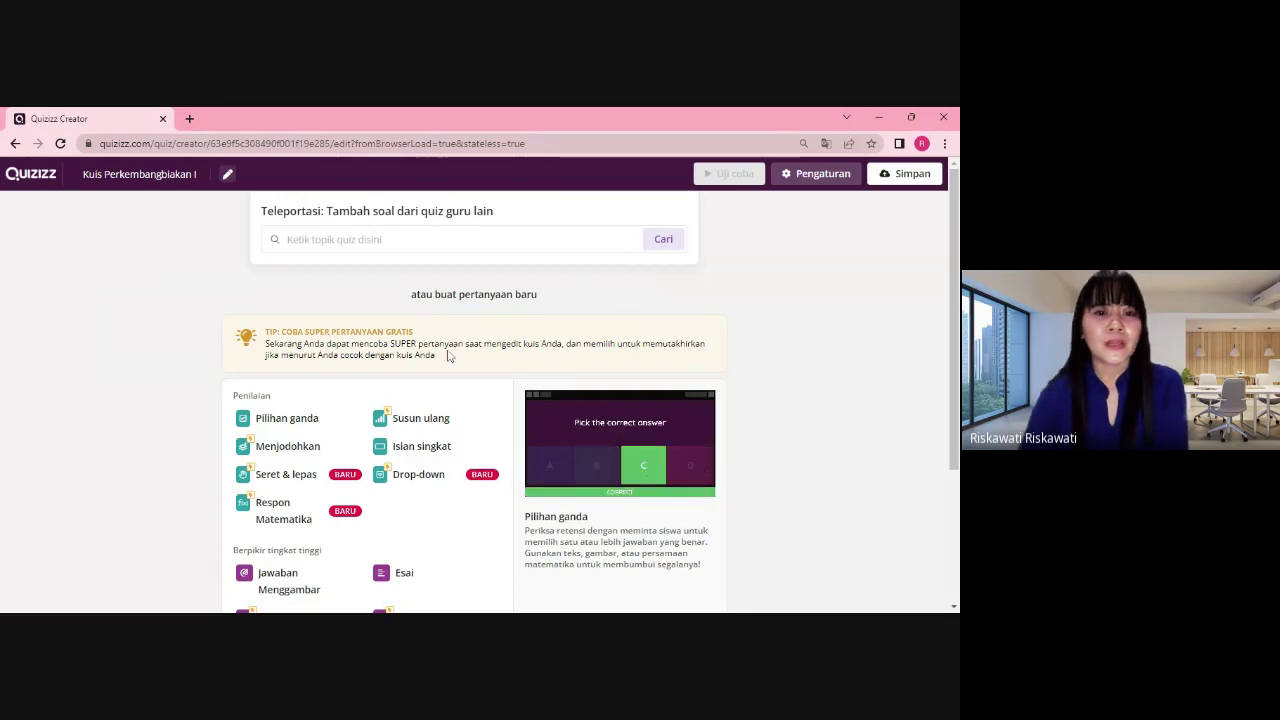
scroll(326, 397, "down", 1)
scroll(326, 397, "up", 1)
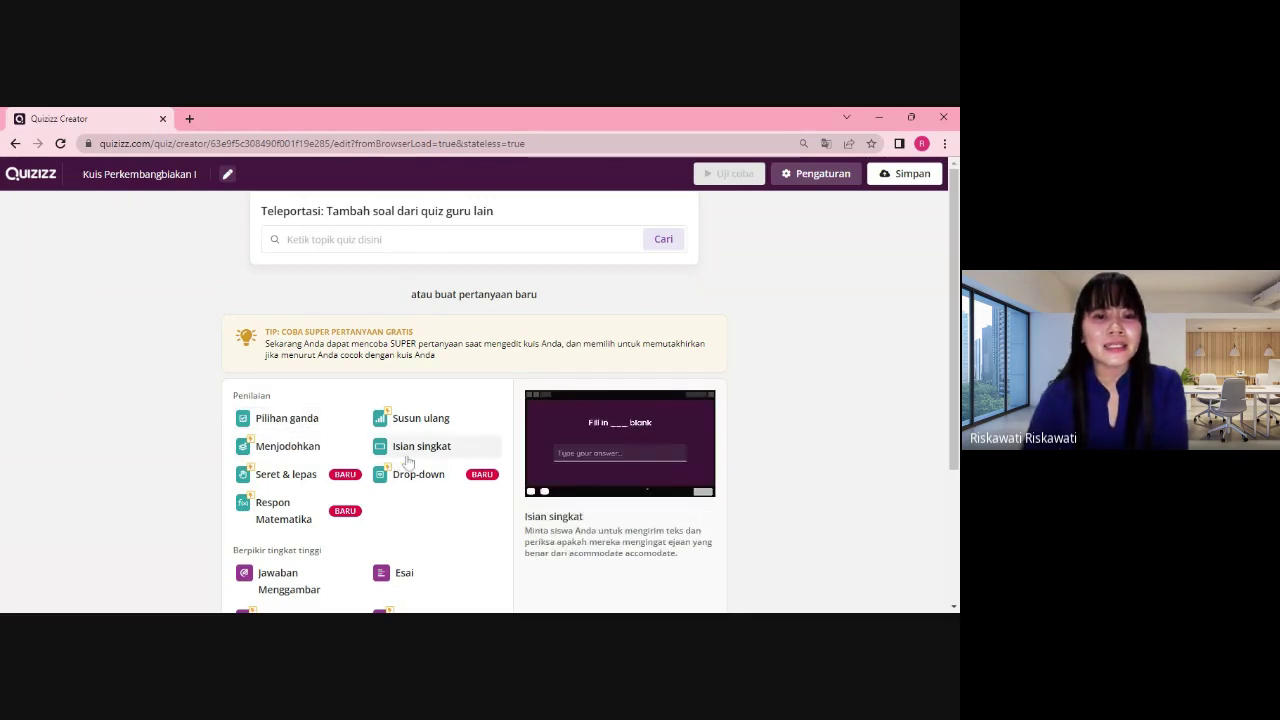
scroll(300, 533, "down", 1)
scroll(333, 490, "down", 3)
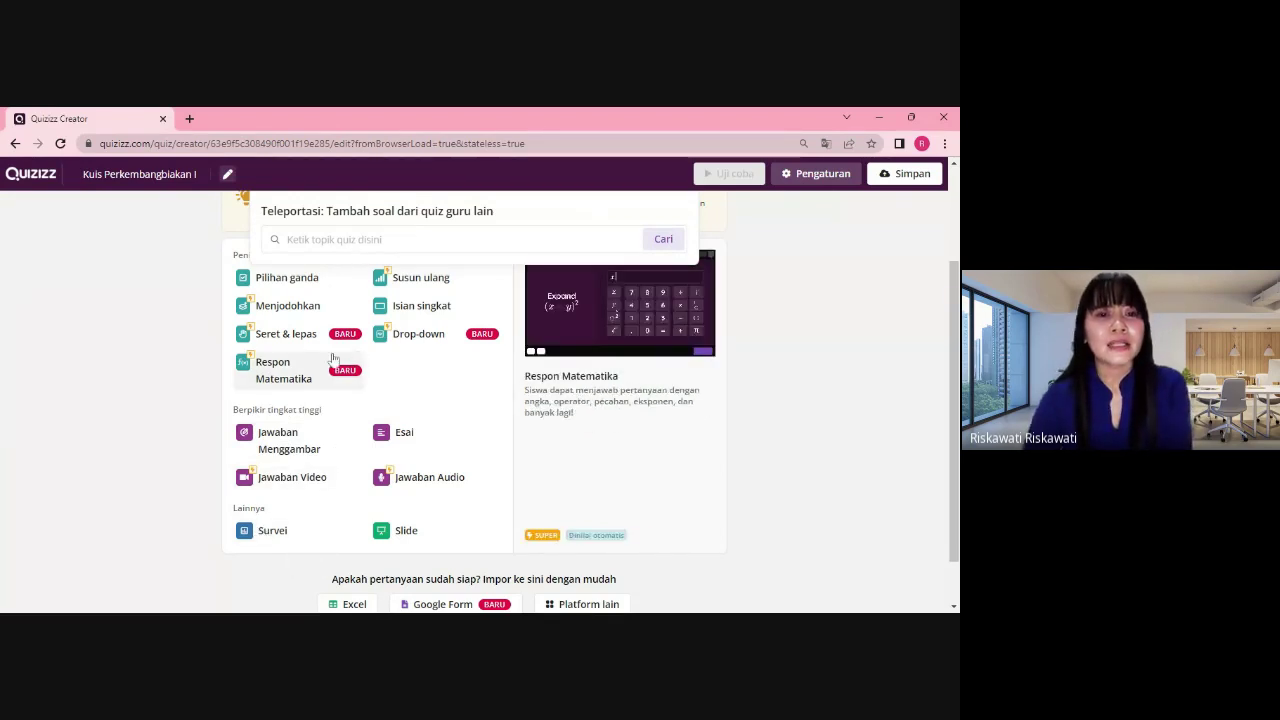
scroll(330, 358, "up", 1)
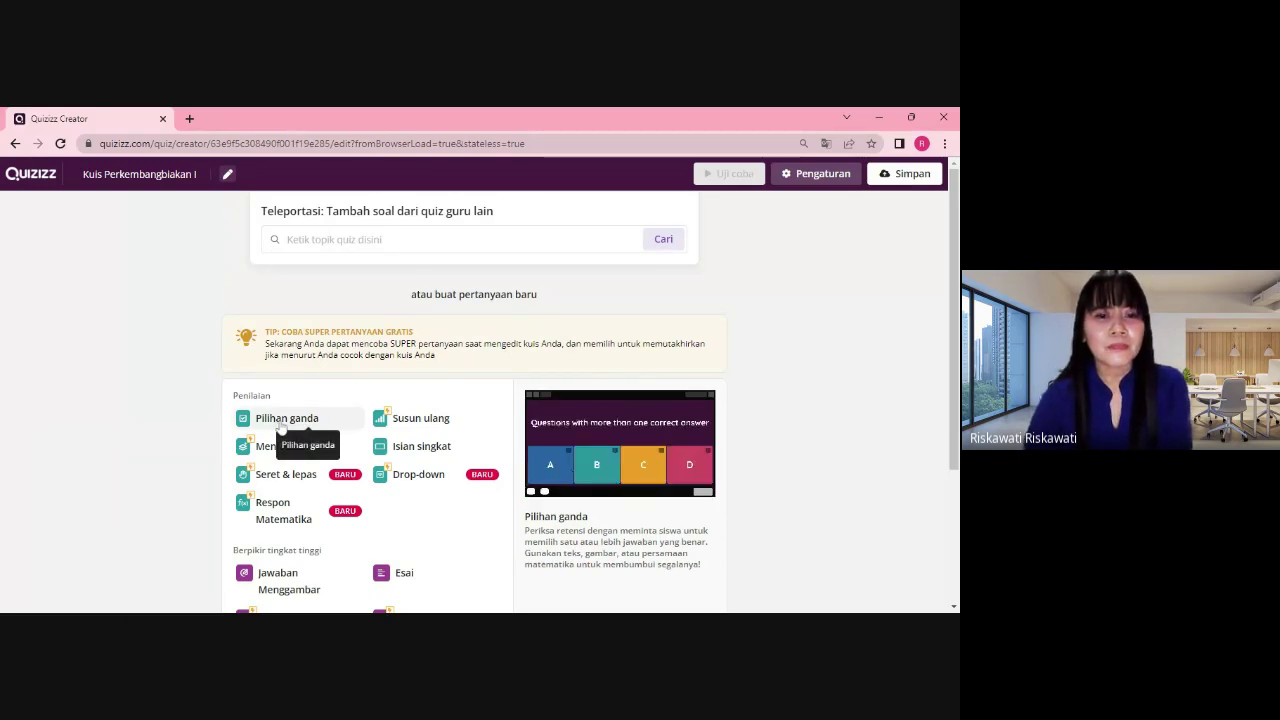
Start a new Pilihan ganda question in the quiz
left_click(281, 424)
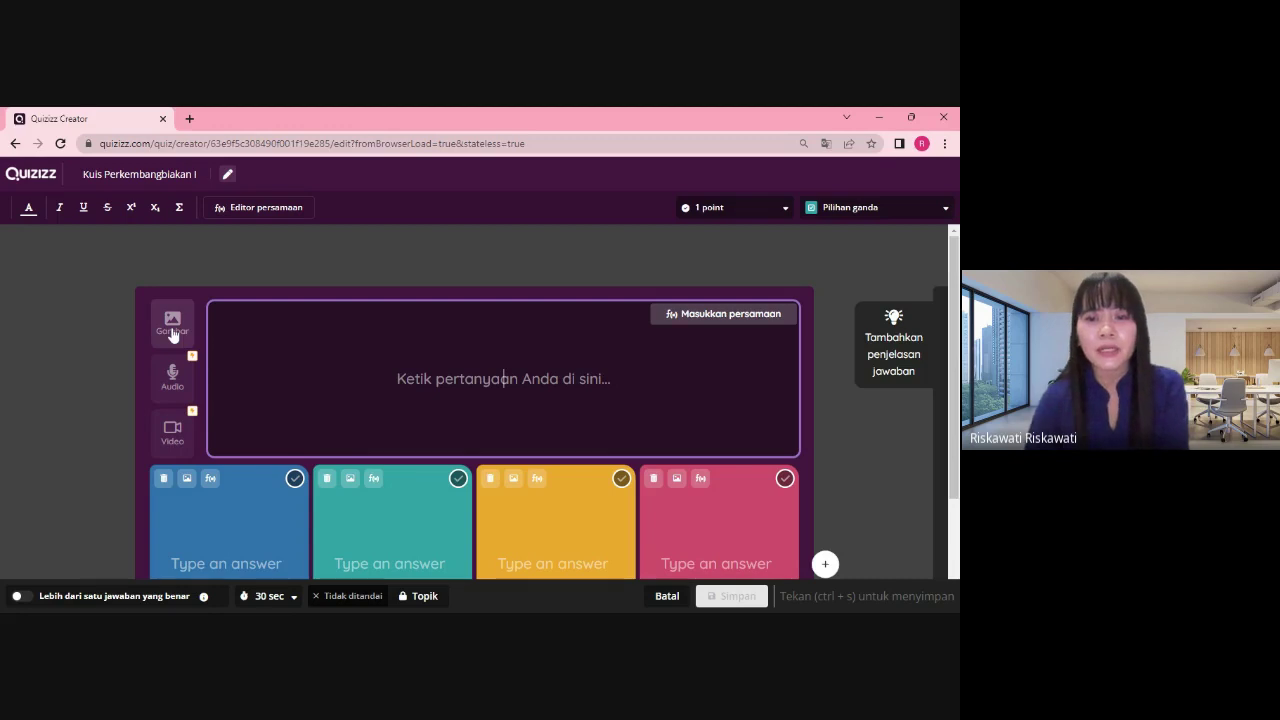
scroll(172, 335, "down", 2)
scroll(172, 335, "up", 2)
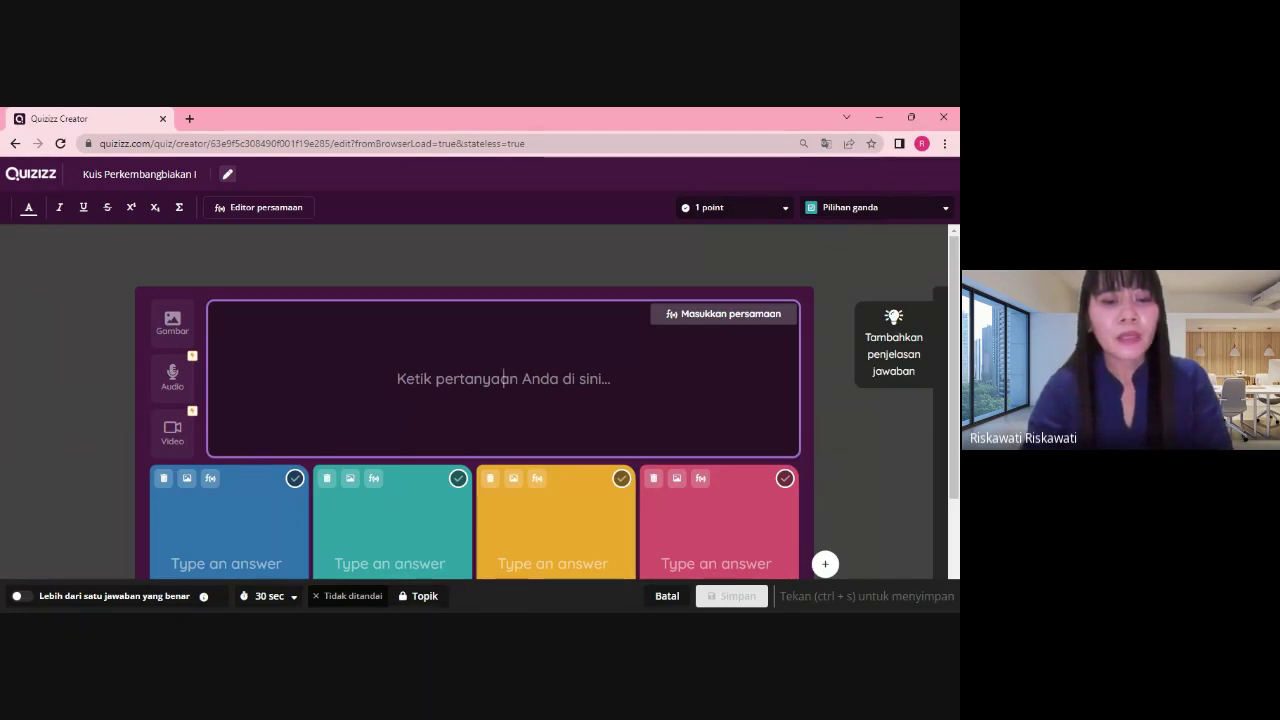
Enter the question text "Hewan yang berkembang biak dengan cara bertelur disebut...."
type("Hewan ")
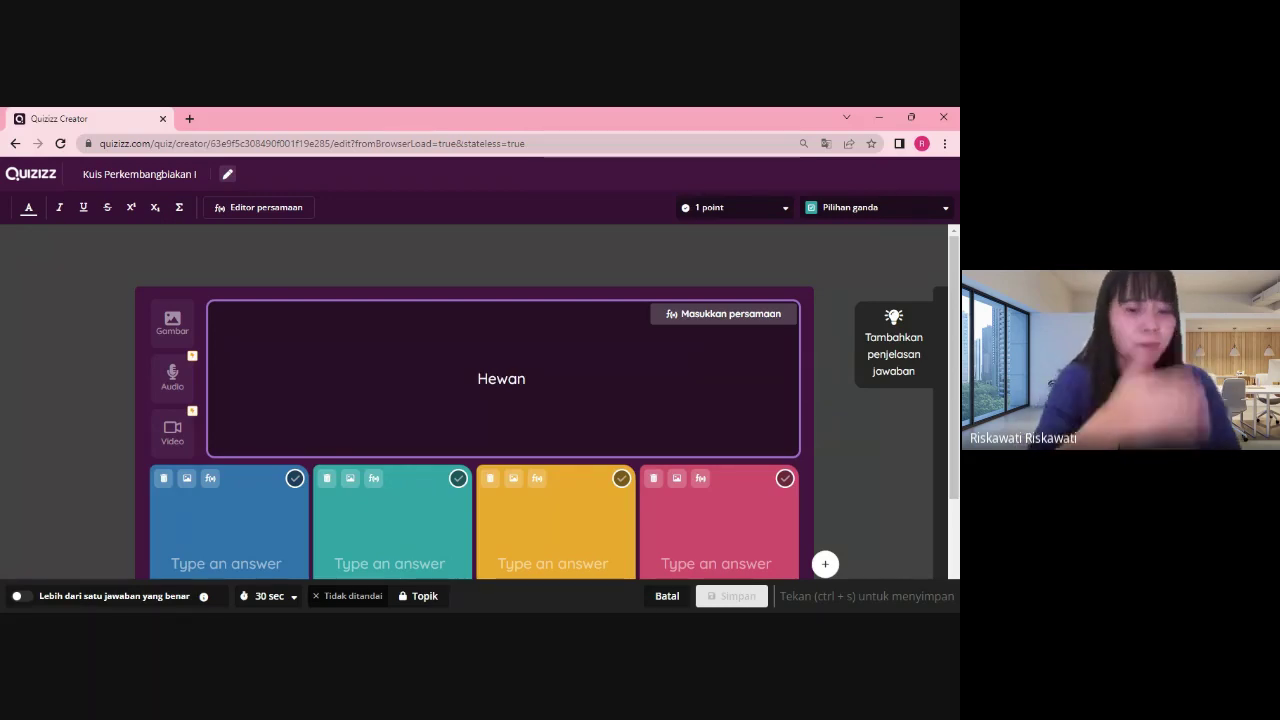
type("yang")
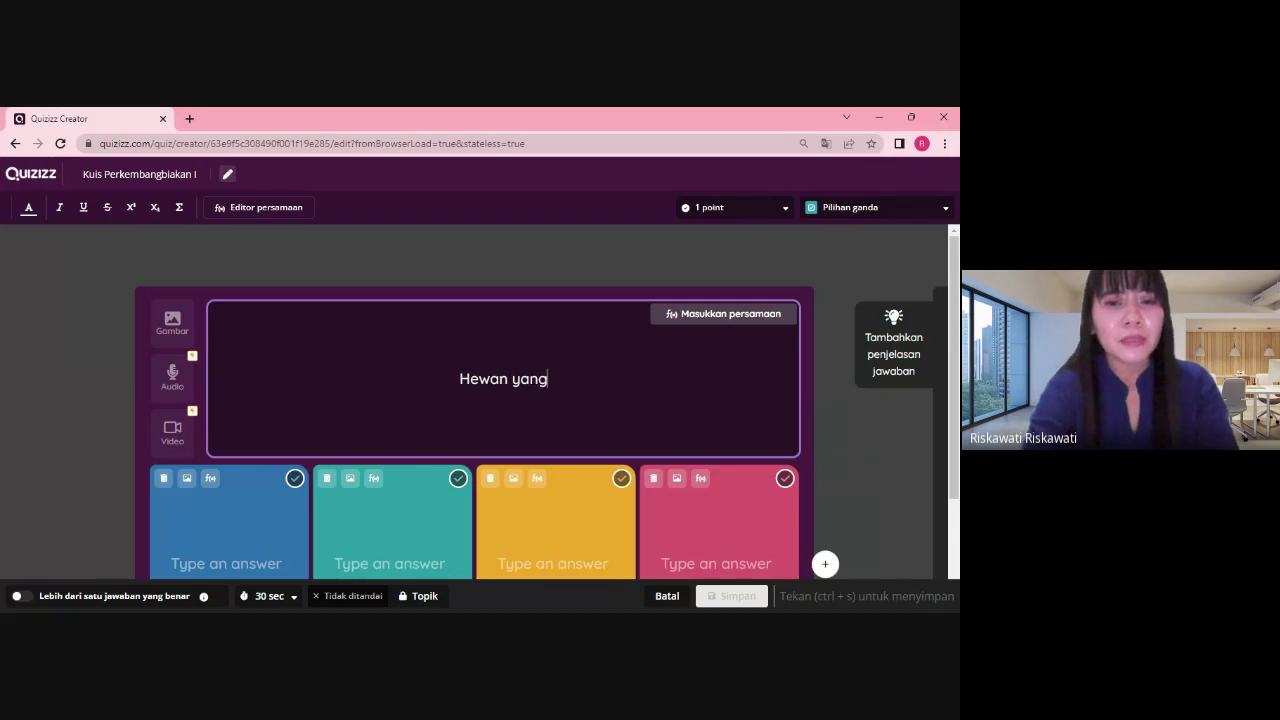
type(" beke")
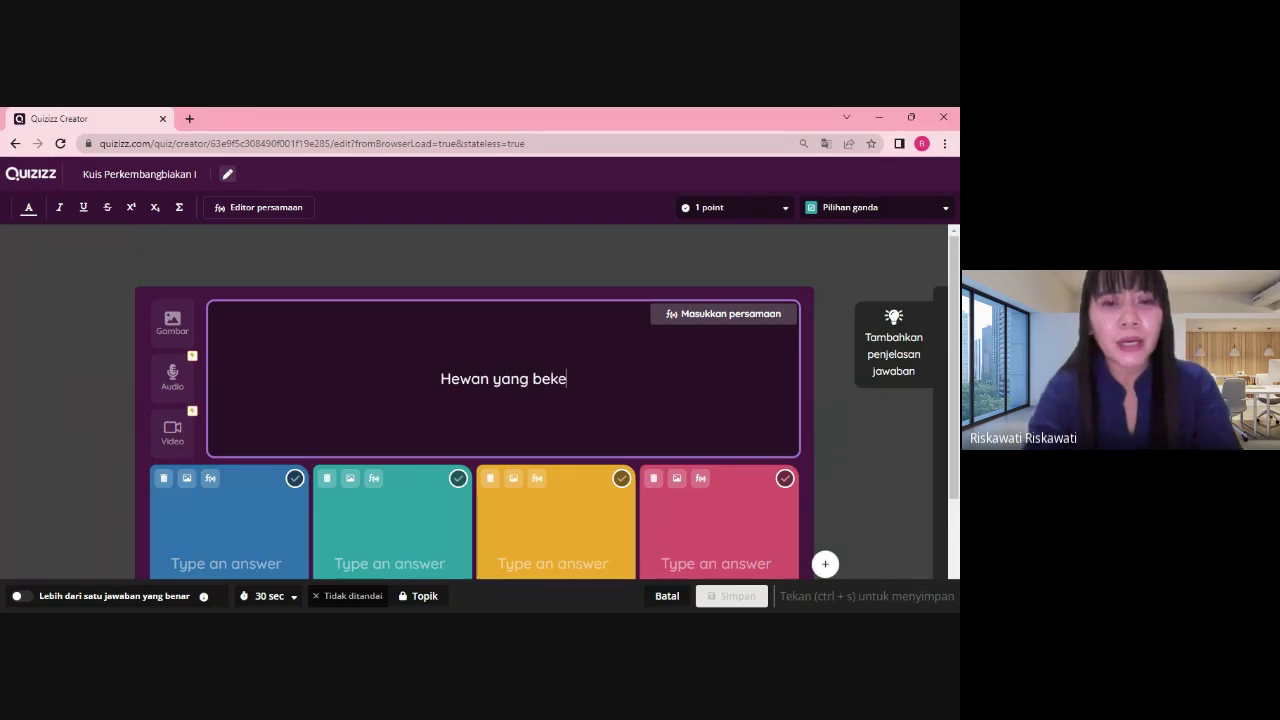
key("BackSpace")
key("BackSpace")
type("rk")
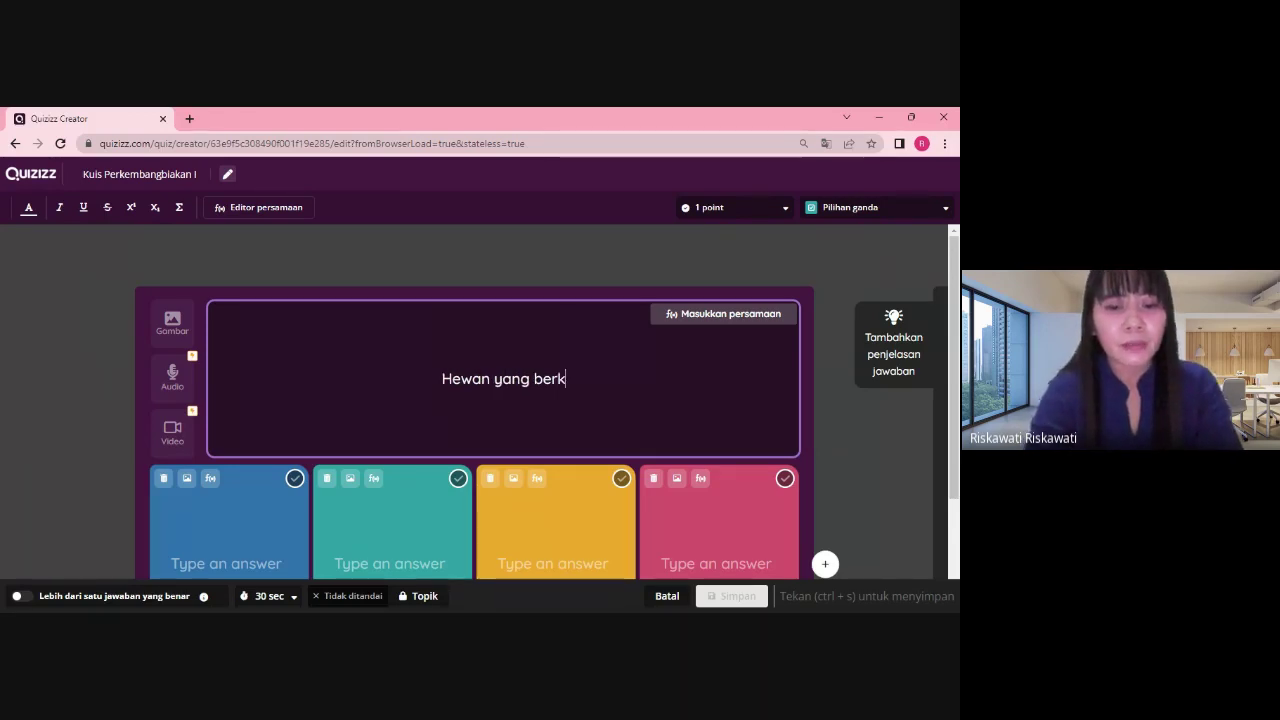
type("embang biak ")
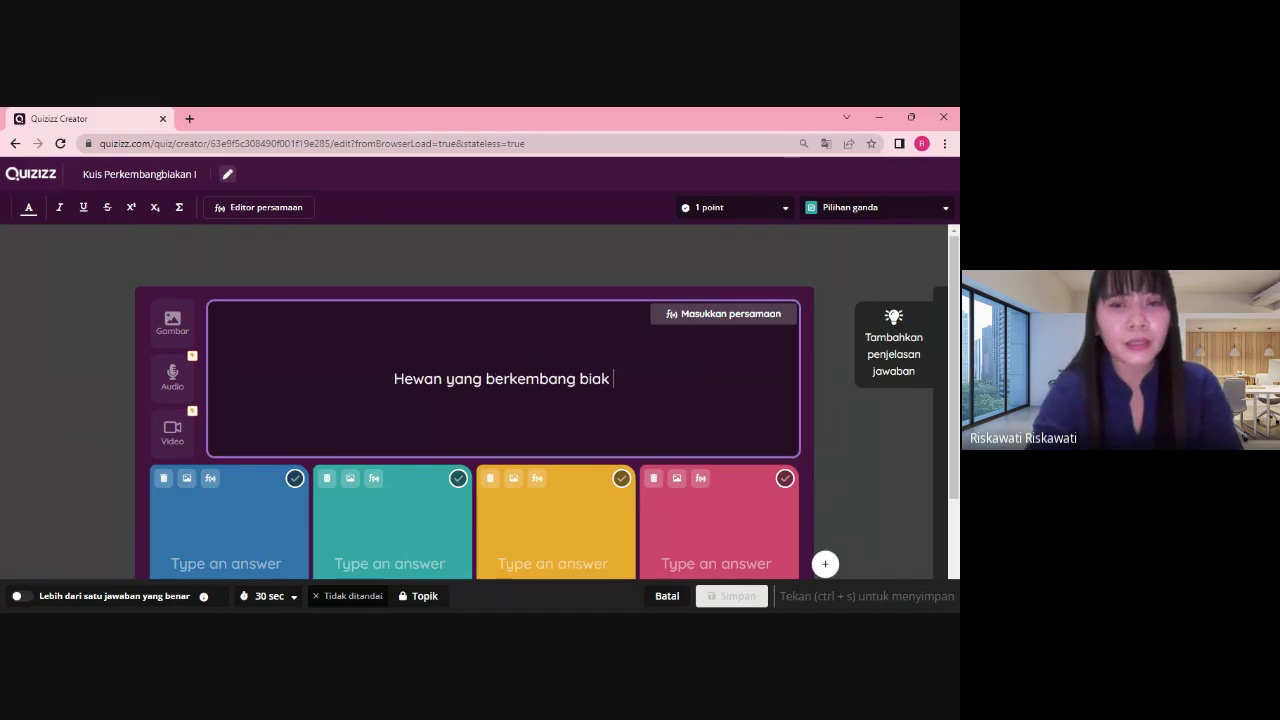
type("dengan ")
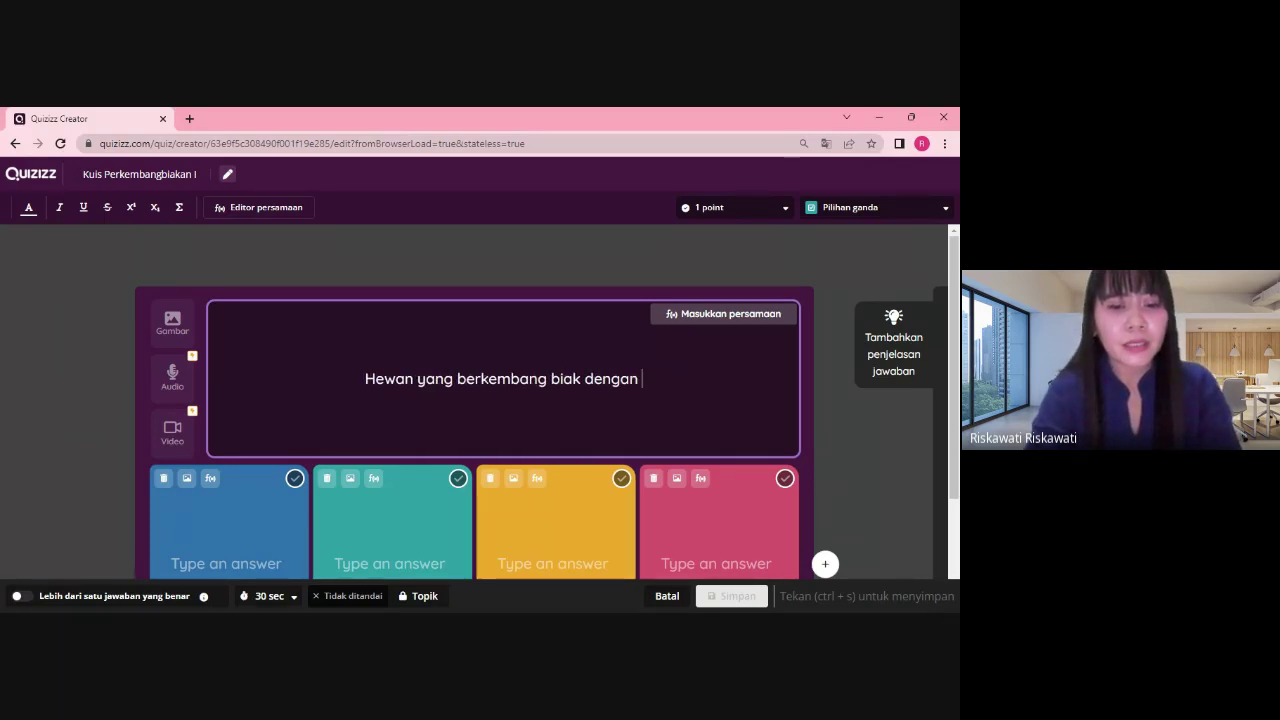
type("cara bertelur")
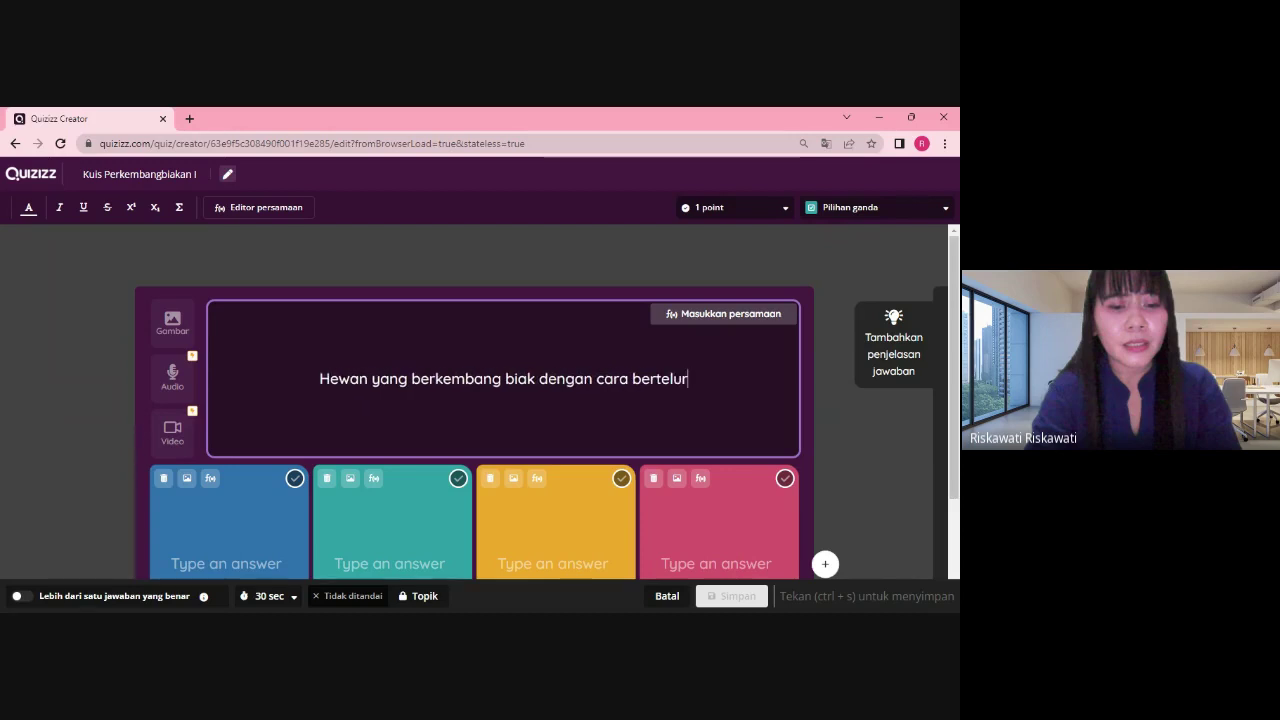
type(" disebut")
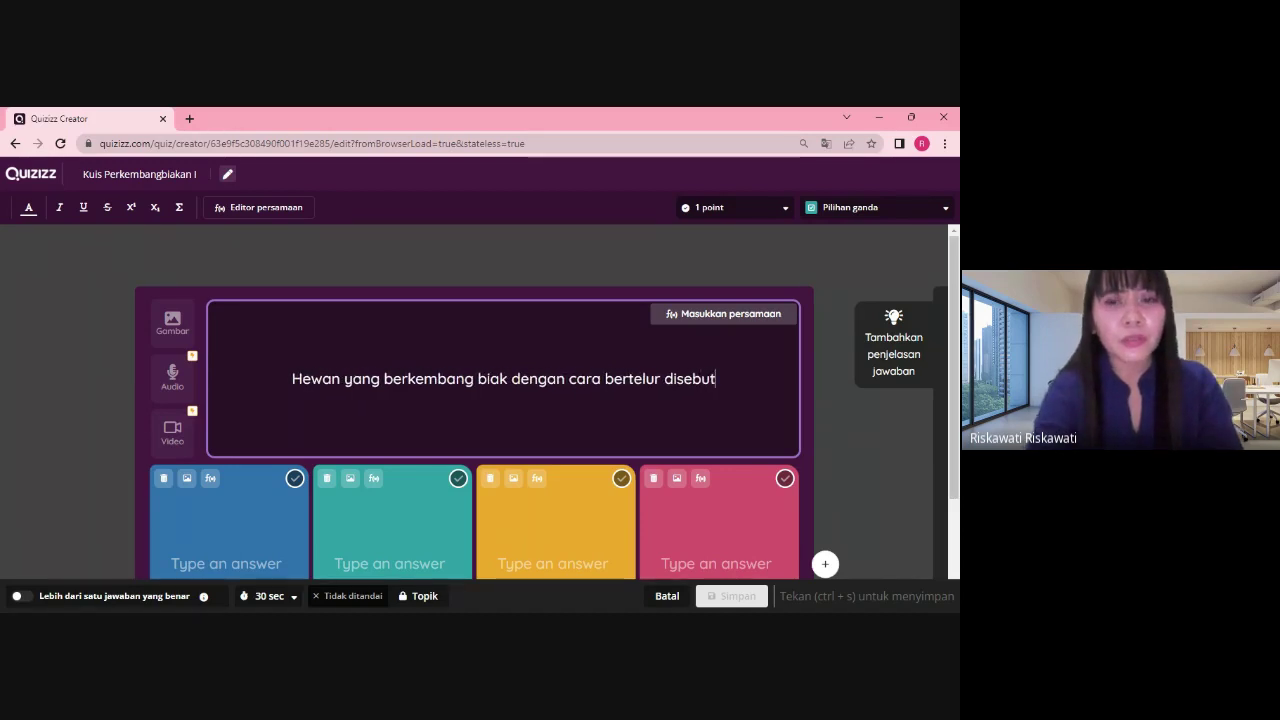
type("....")
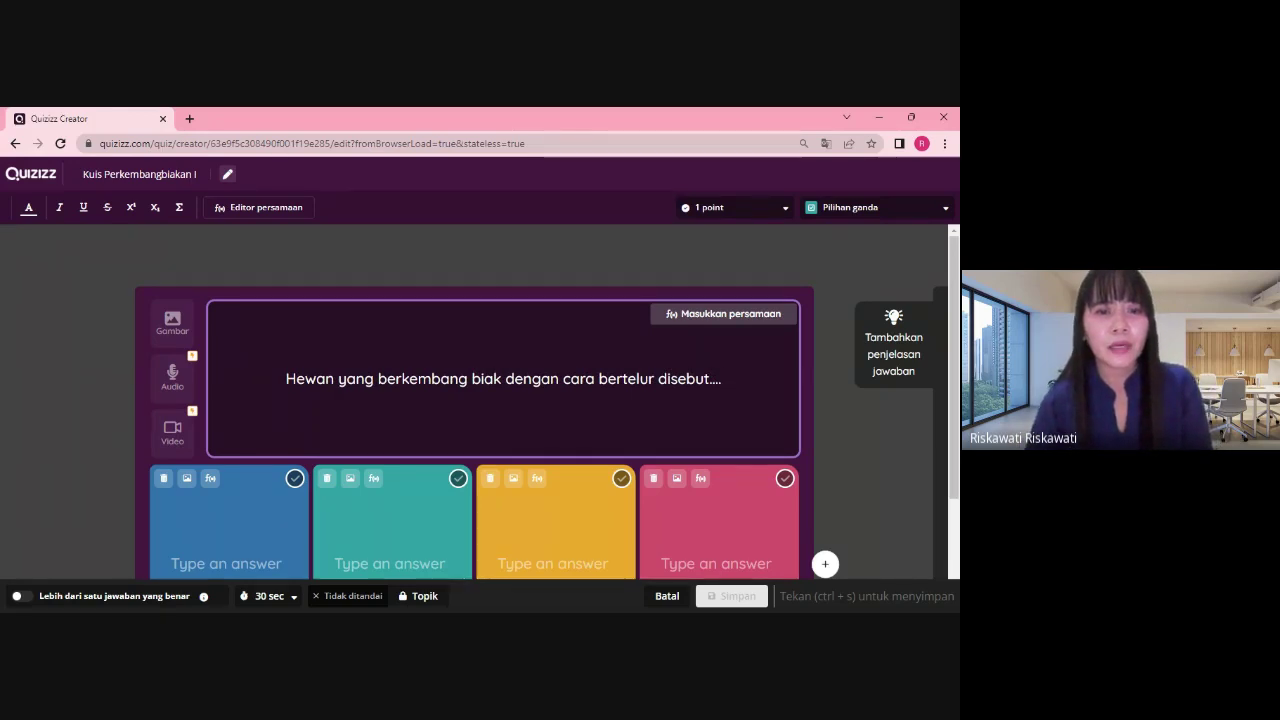
Reword the question text to "Perkembangbiakan hewan dengan cara bertelur disebut...."
left_click_drag(286, 378, 501, 378)
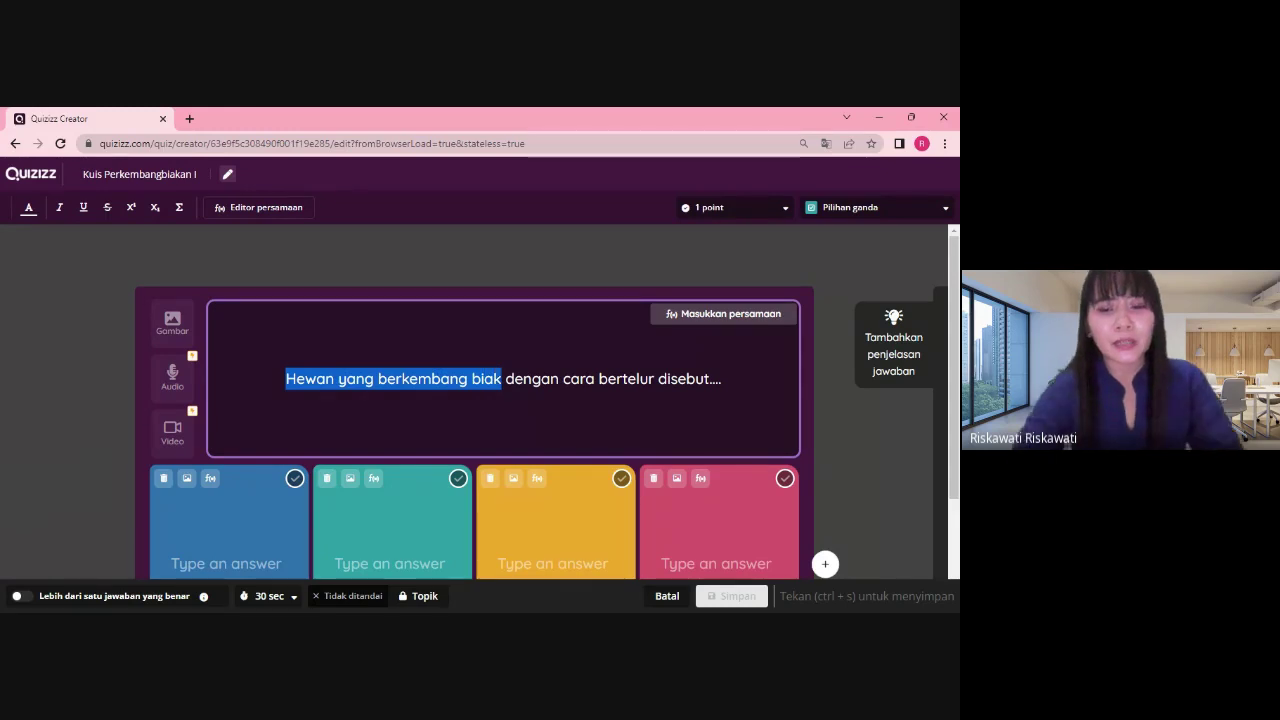
type("Perkemban")
type("gb")
type("iakan hewan de")
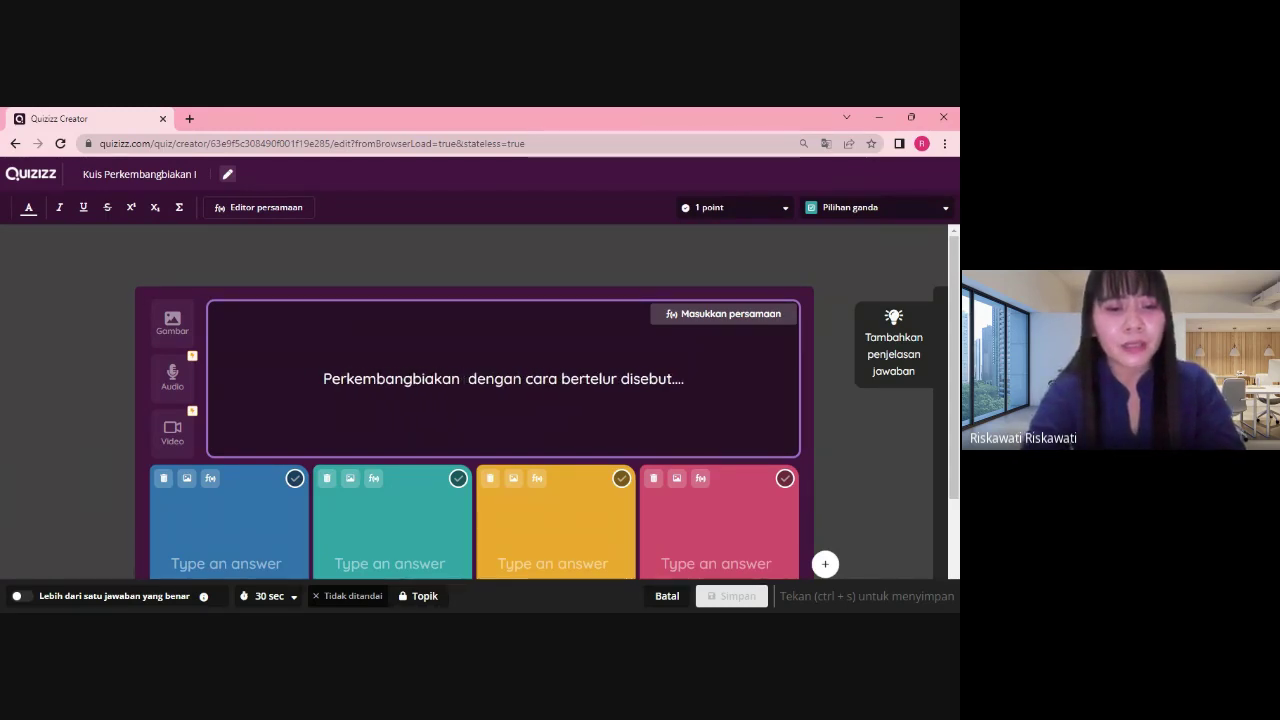
type("n")
key("BackSpace")
key("BackSpace")
key("BackSpace")
key("BackSpace")
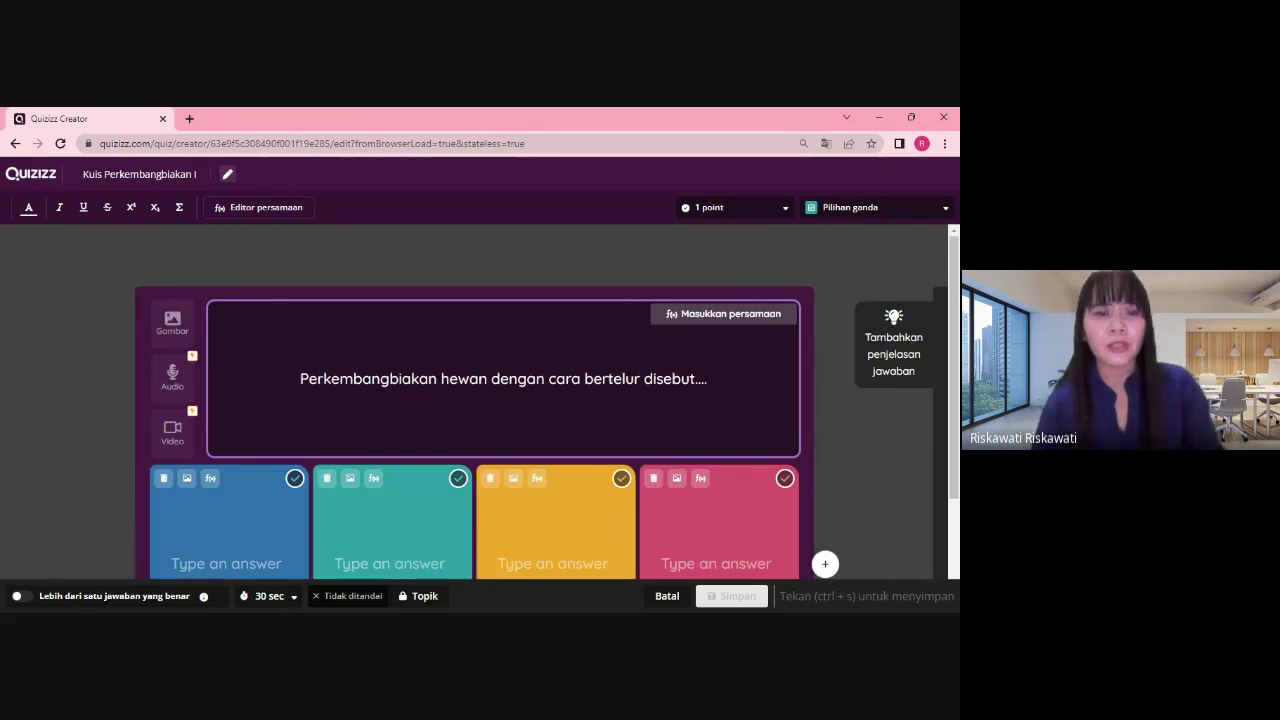
Enter "Vivivar" and "Ovivar" as the first and second answer options
scroll(480, 400, "down", 1)
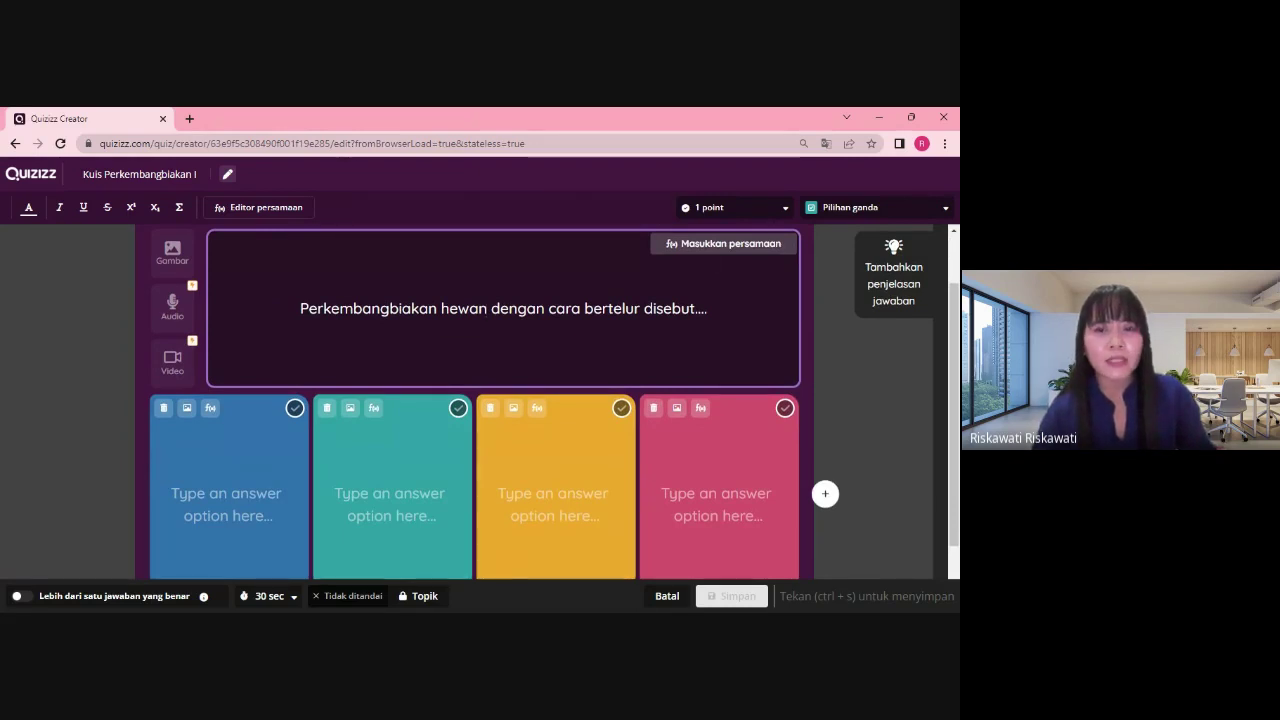
left_click(228, 500)
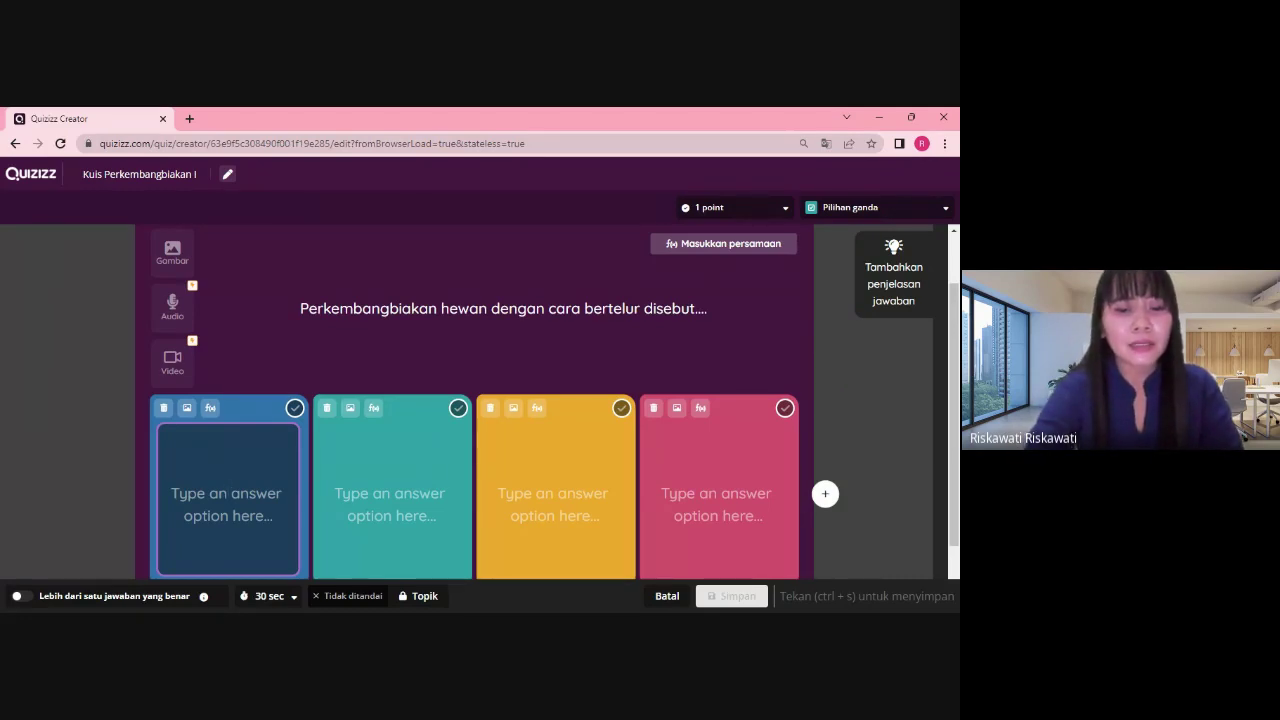
type("Viviar")
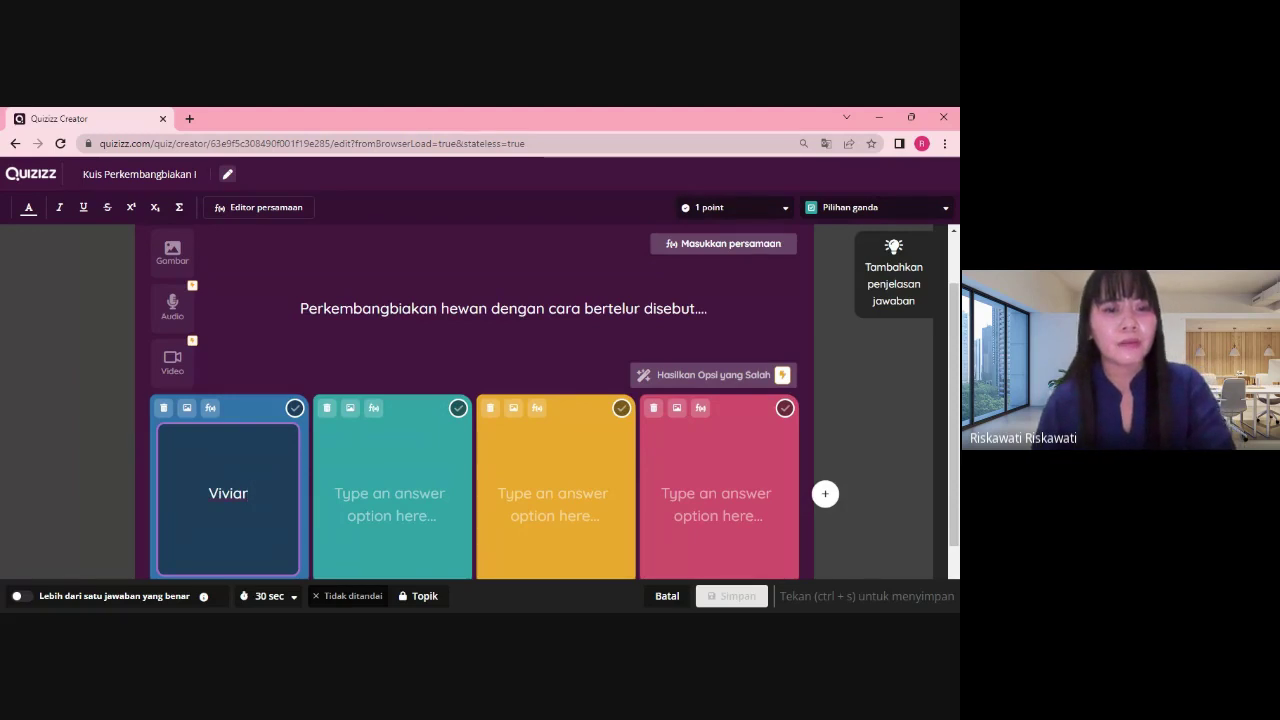
type("v")
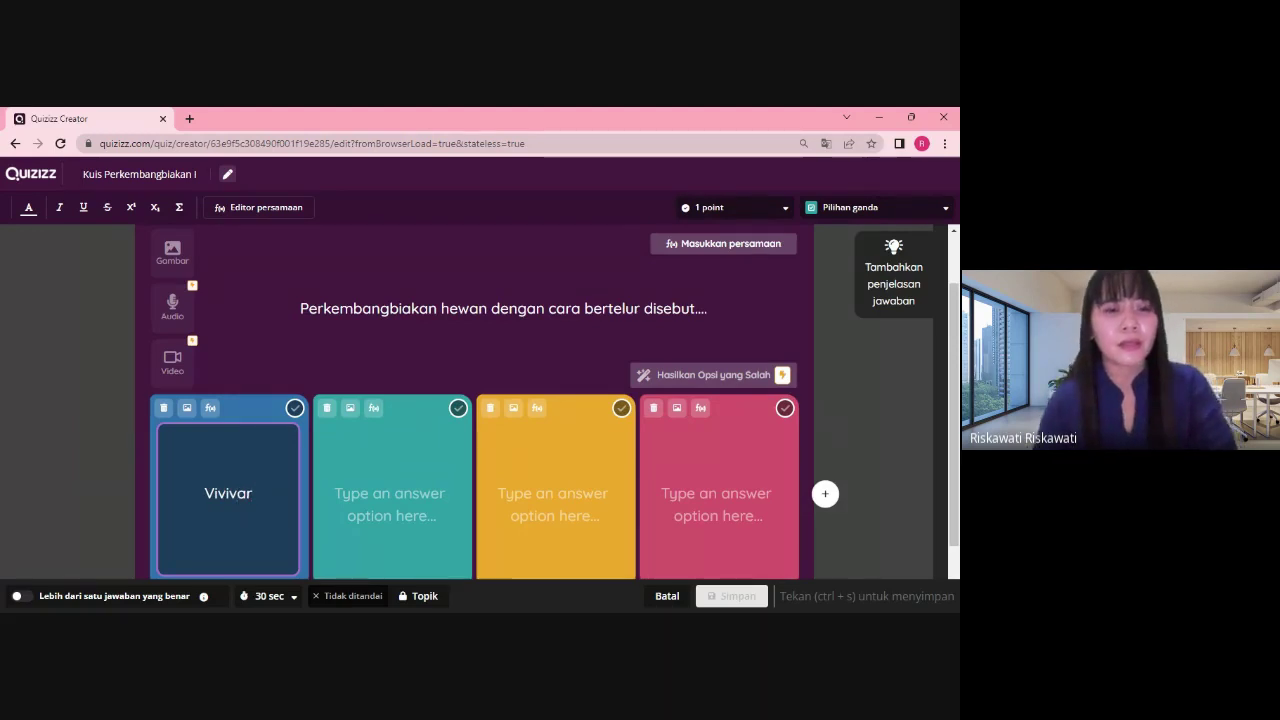
left_click(391, 500)
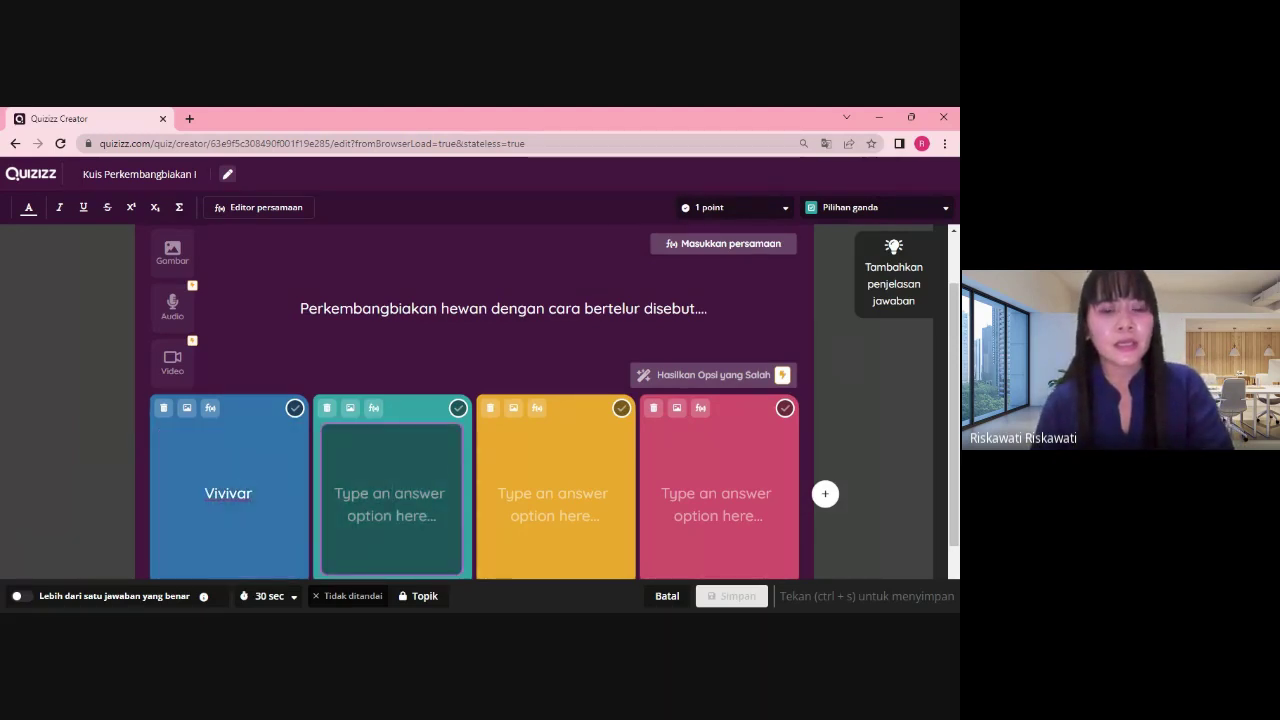
type("Ovivar")
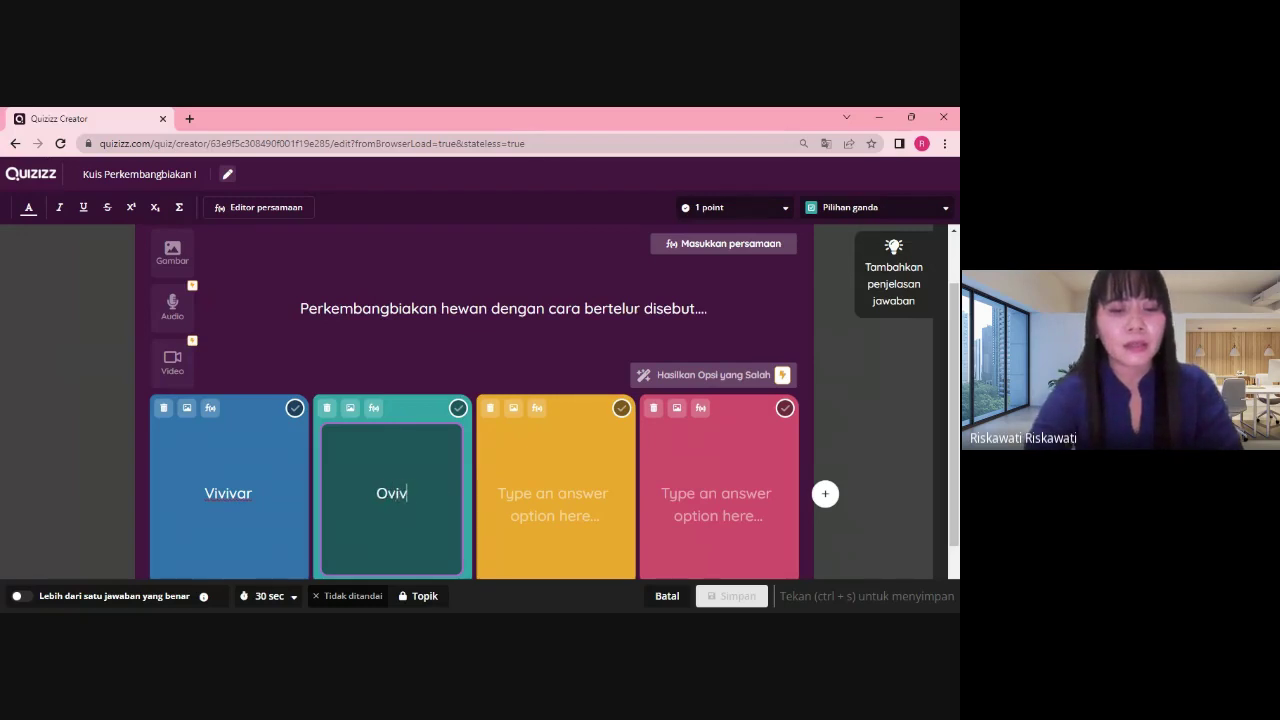
Enter "Ovovivipar" as the third answer option
left_click(555, 500)
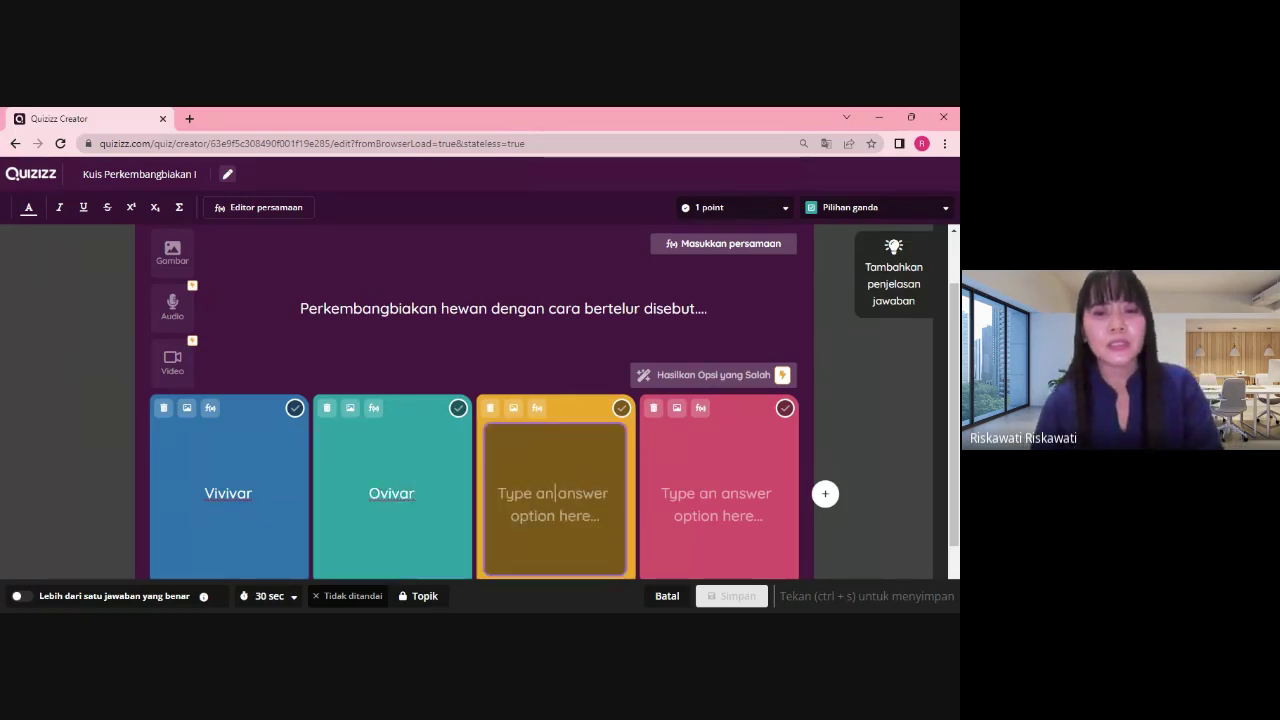
type("Ovo")
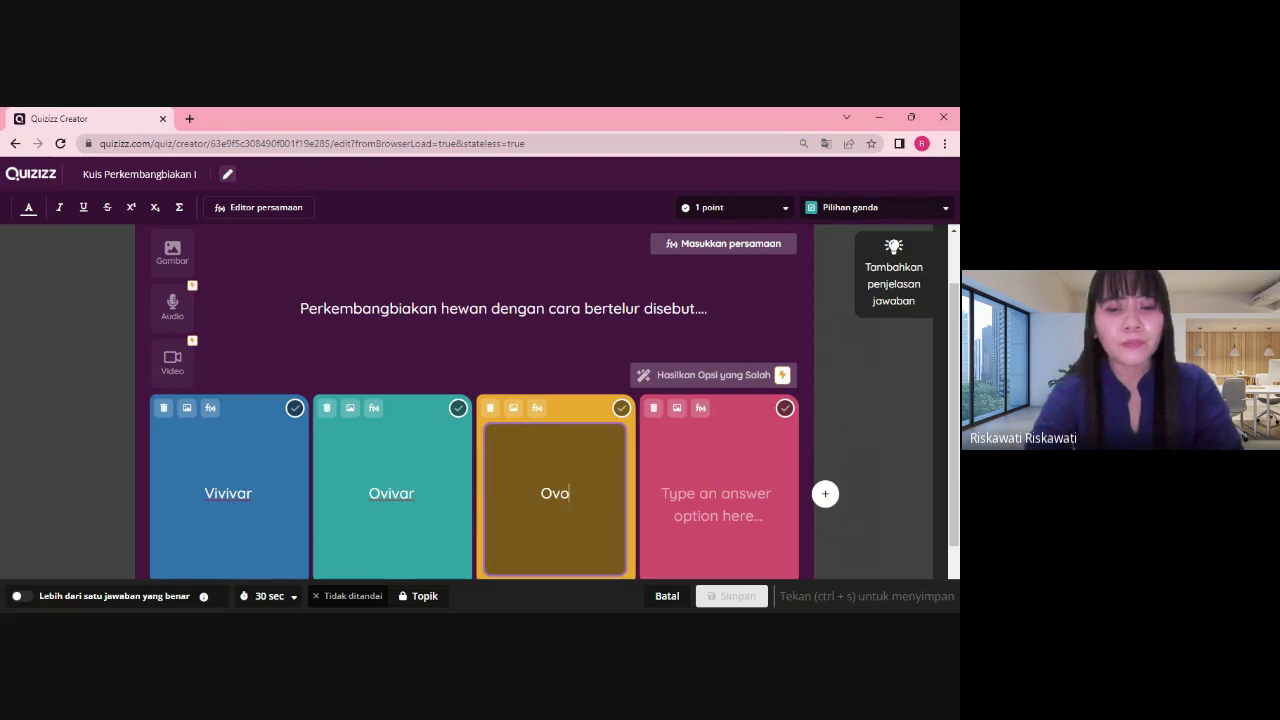
type("vivipar")
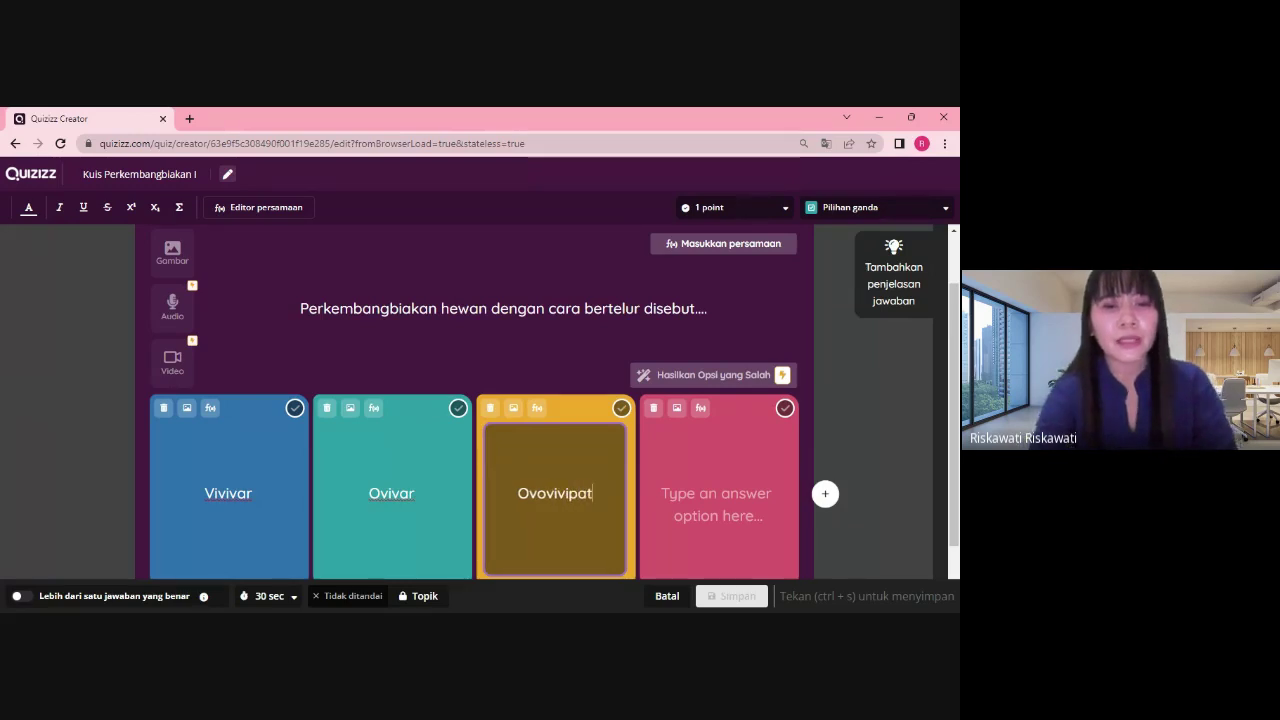
key("BackSpace")
type("r")
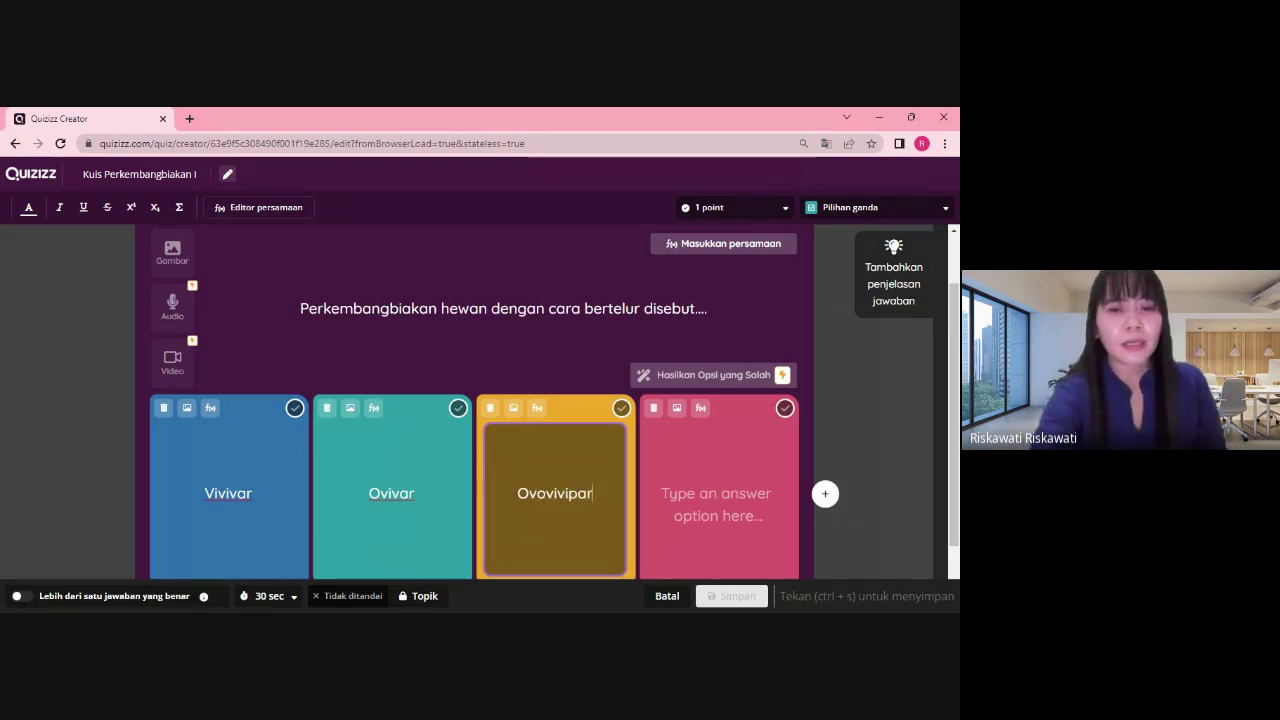
Enter "Ovivipar" as the fourth answer option
left_click(717, 493)
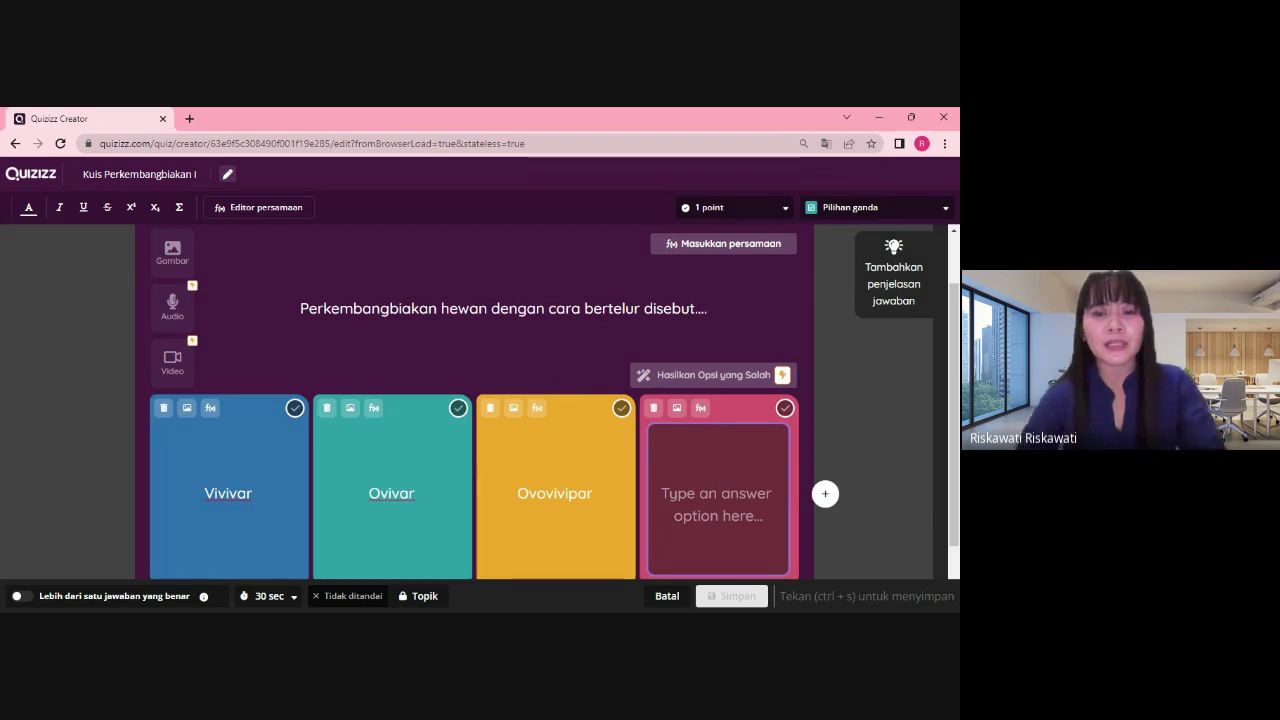
type("O")
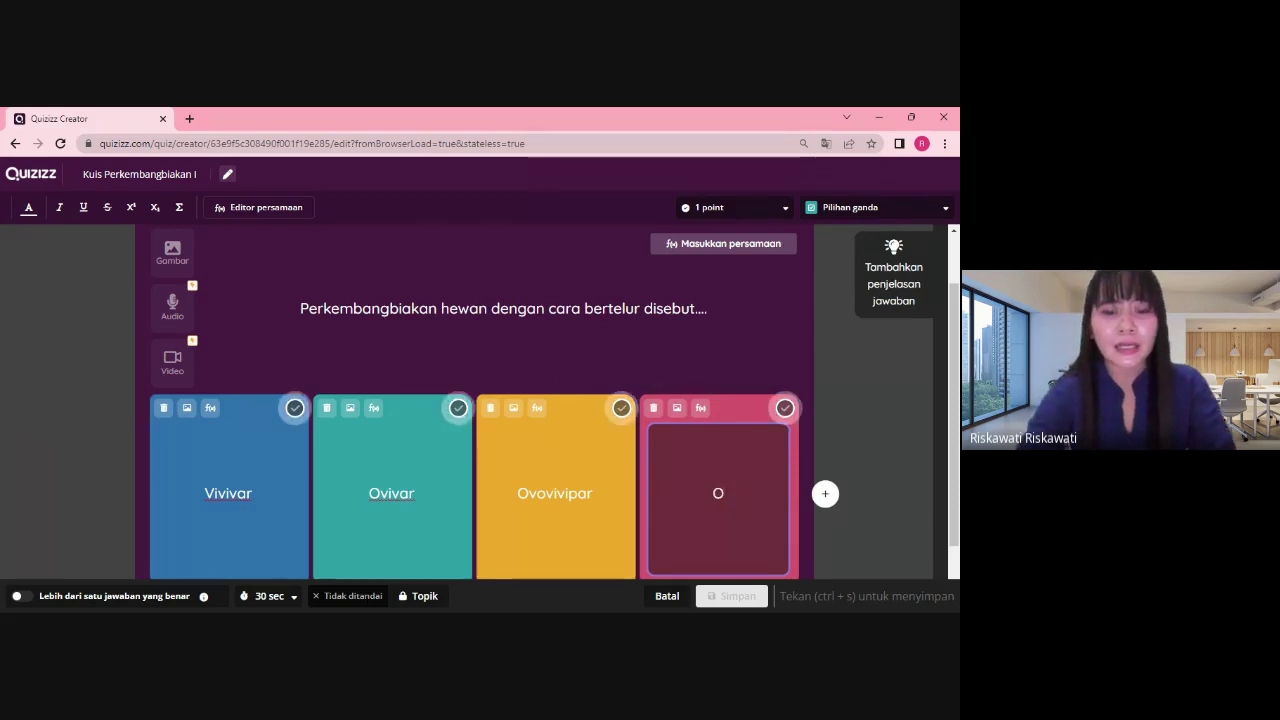
type("vo")
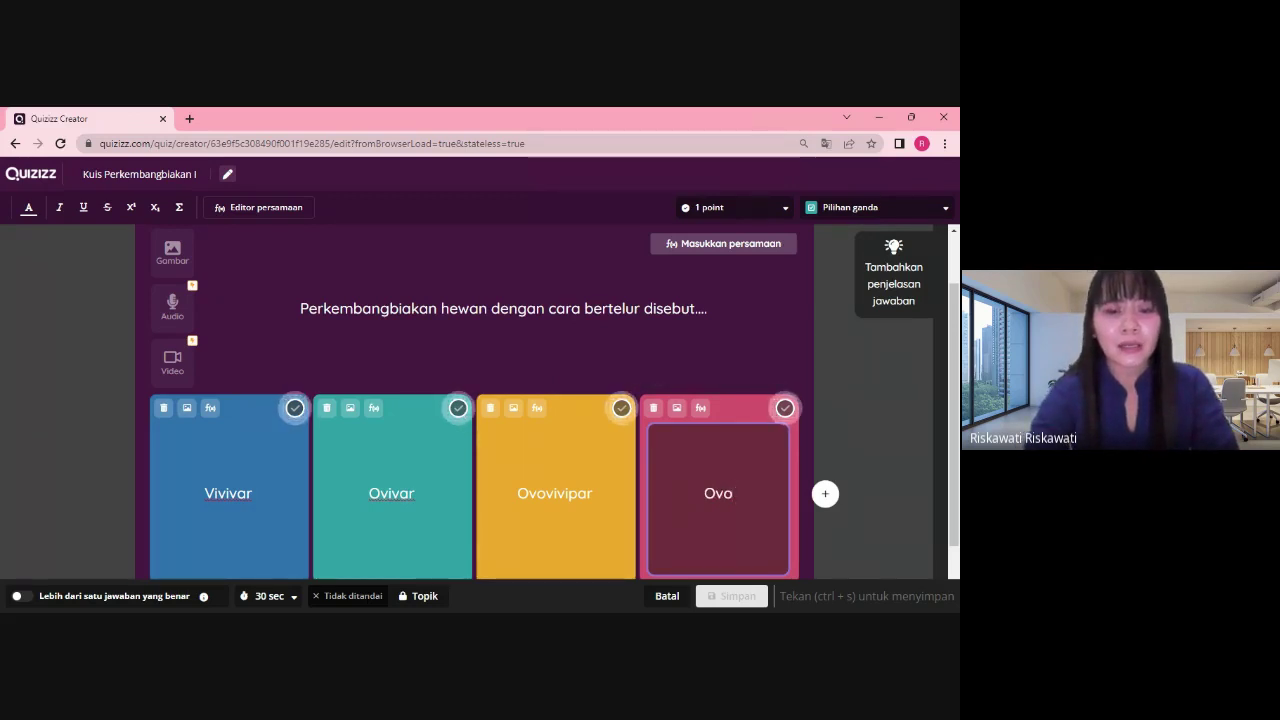
key("BackSpace")
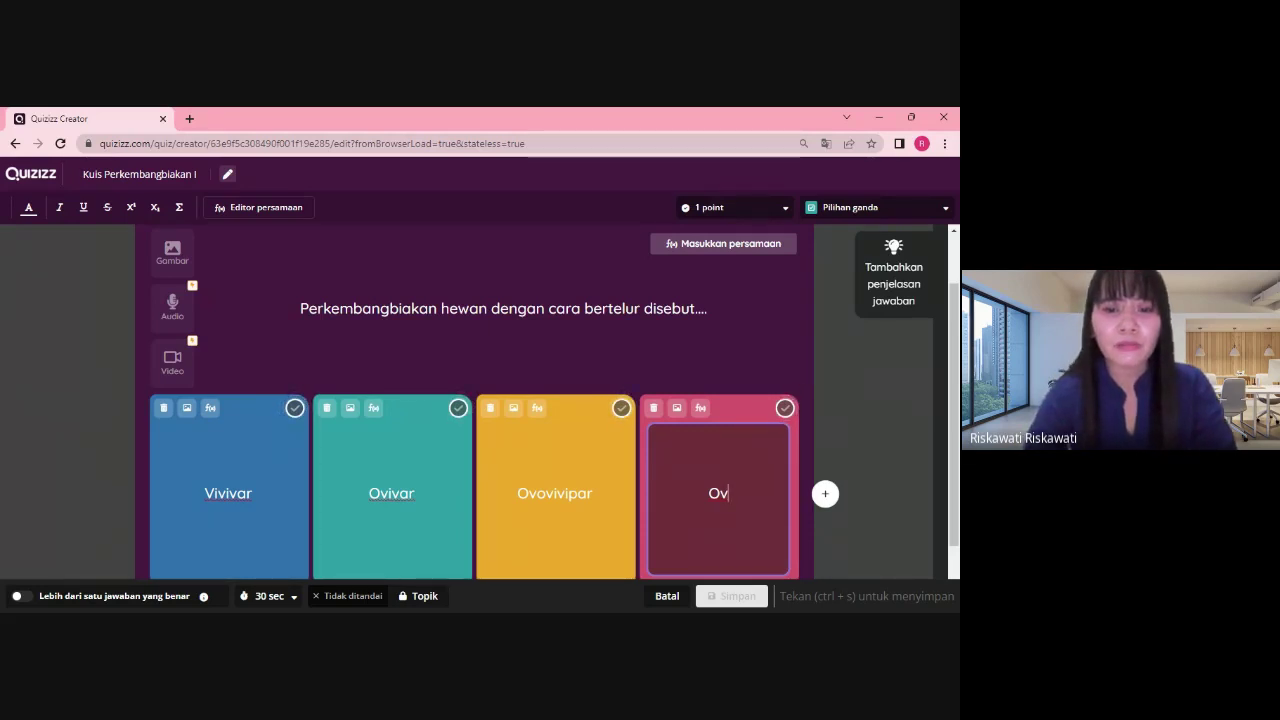
type("iv")
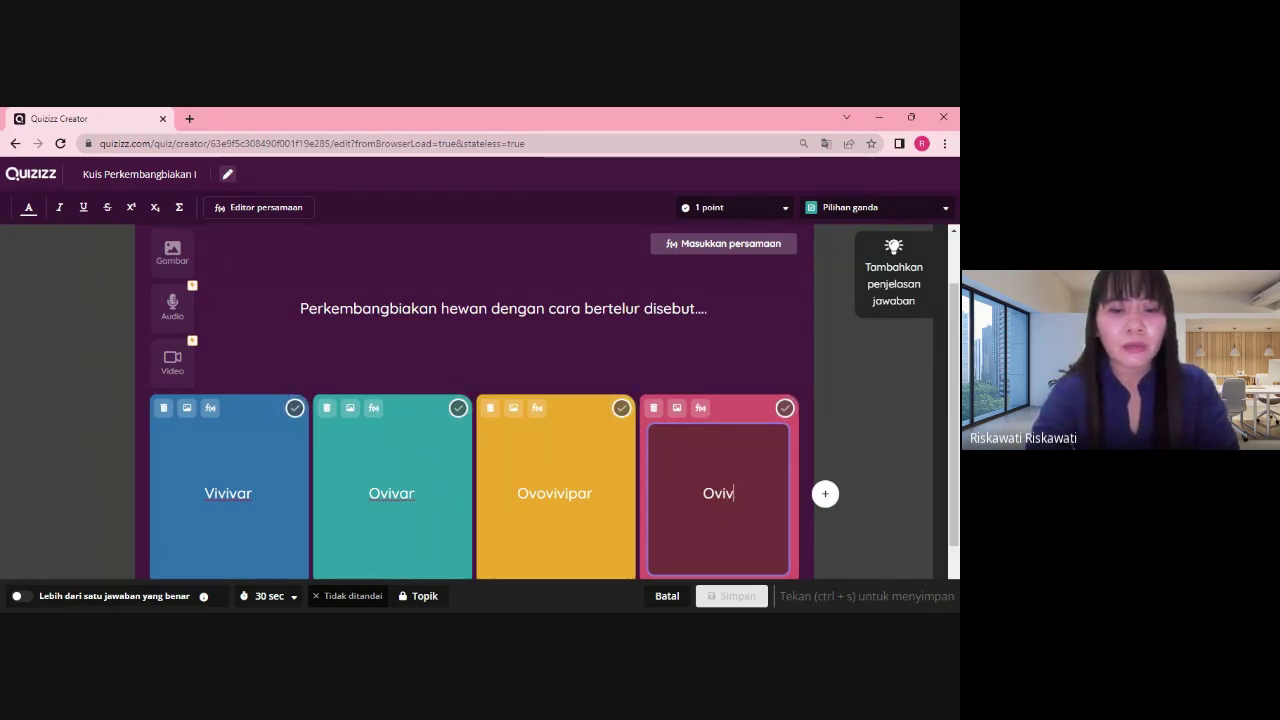
type("ipar")
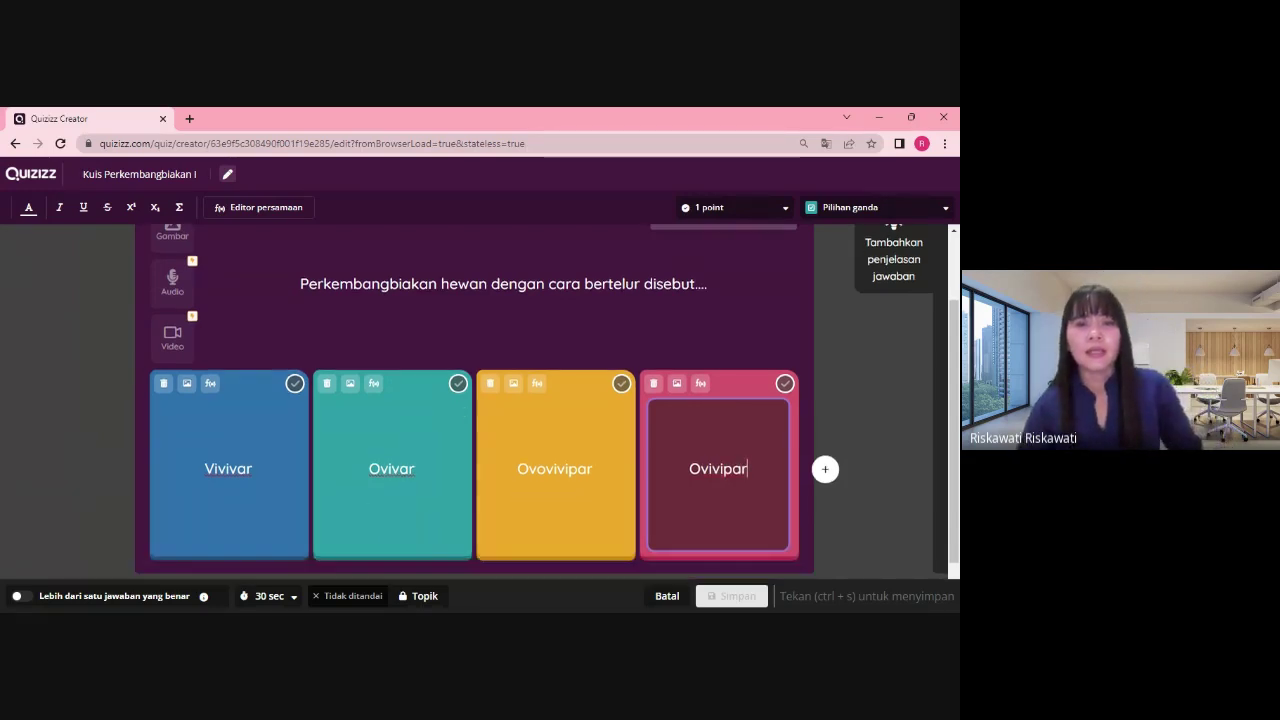
Start adding an image to the question and search the image library for "ayam bertelur"
scroll(615, 482, "down", 1)
scroll(615, 482, "up", 2)
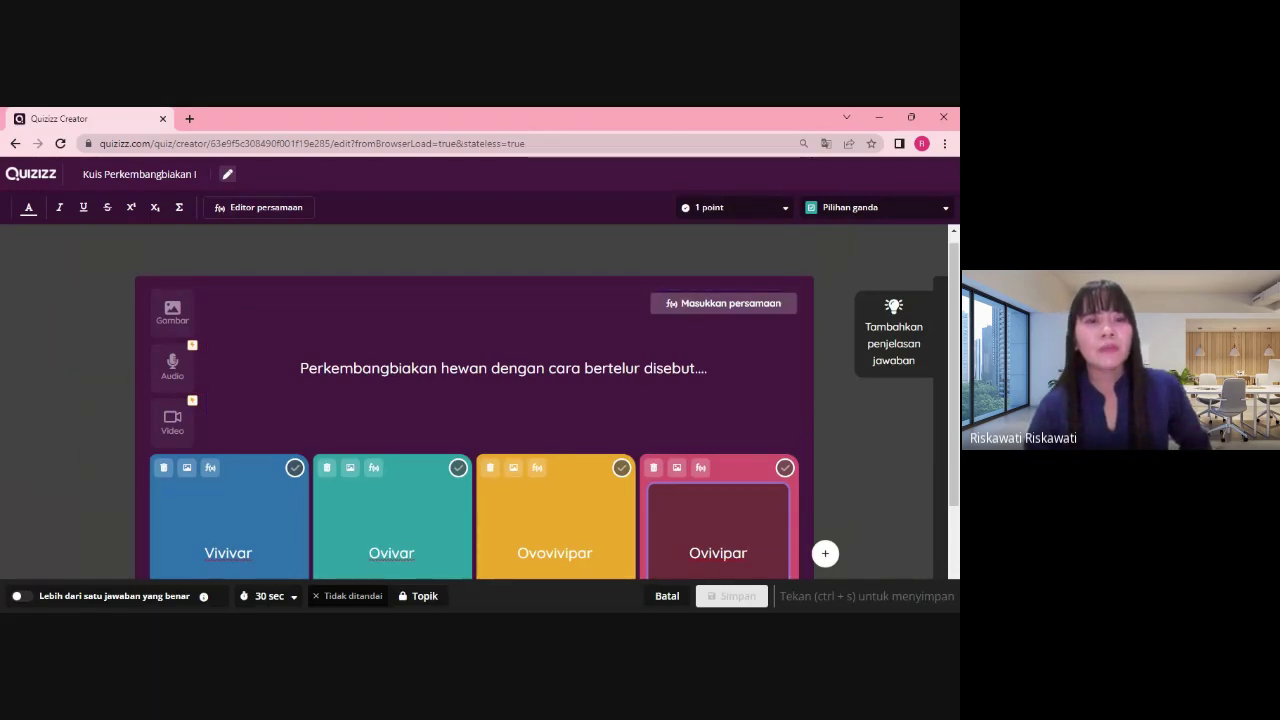
left_click(173, 313)
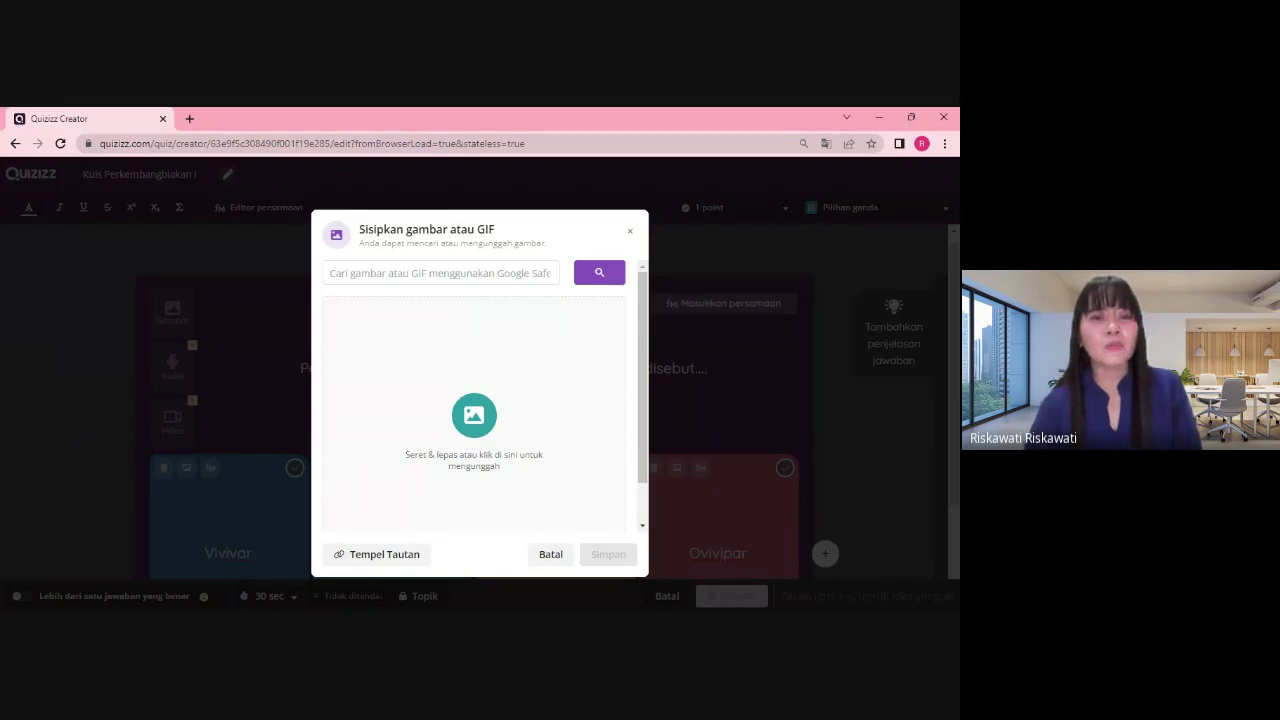
left_click(440, 272)
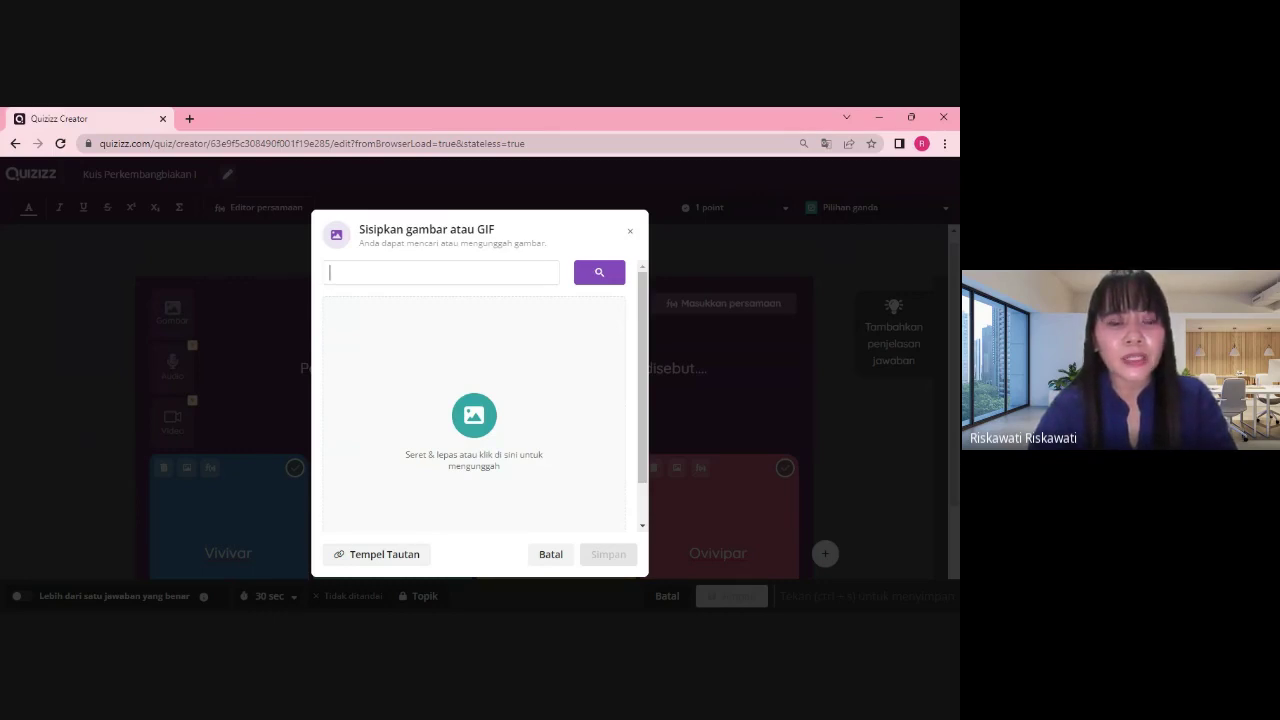
type("ayam")
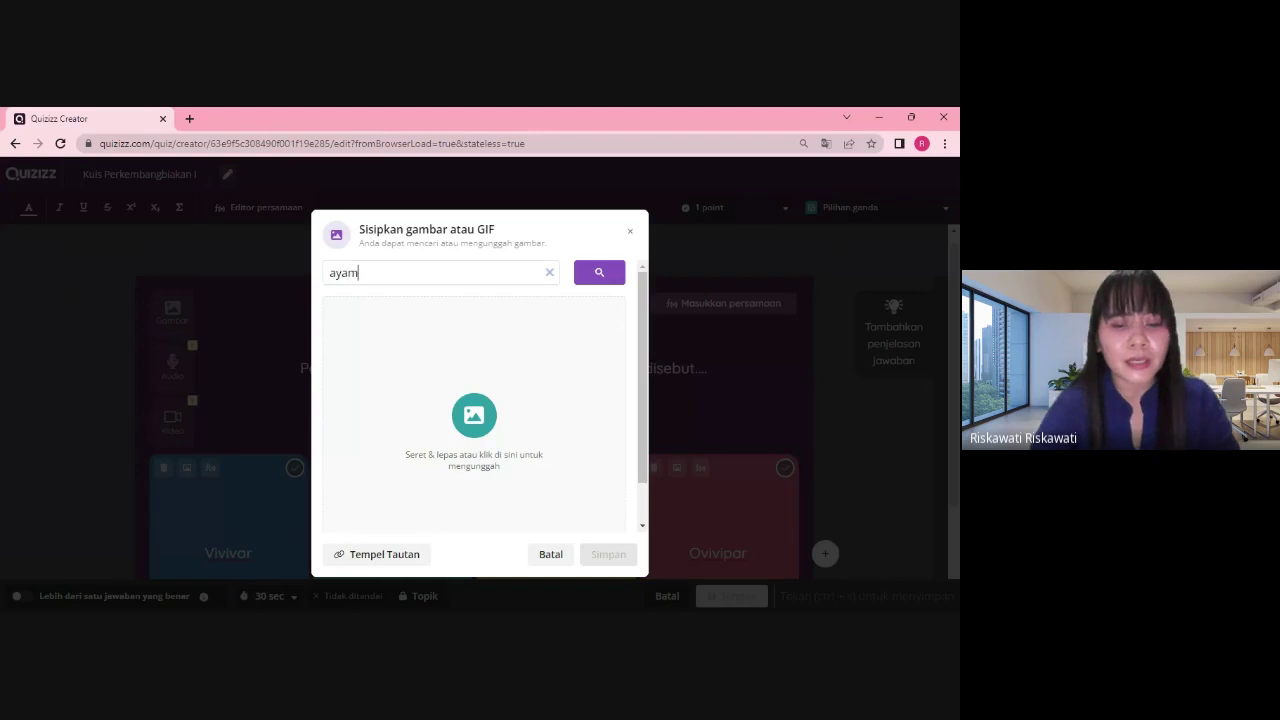
type(" berte")
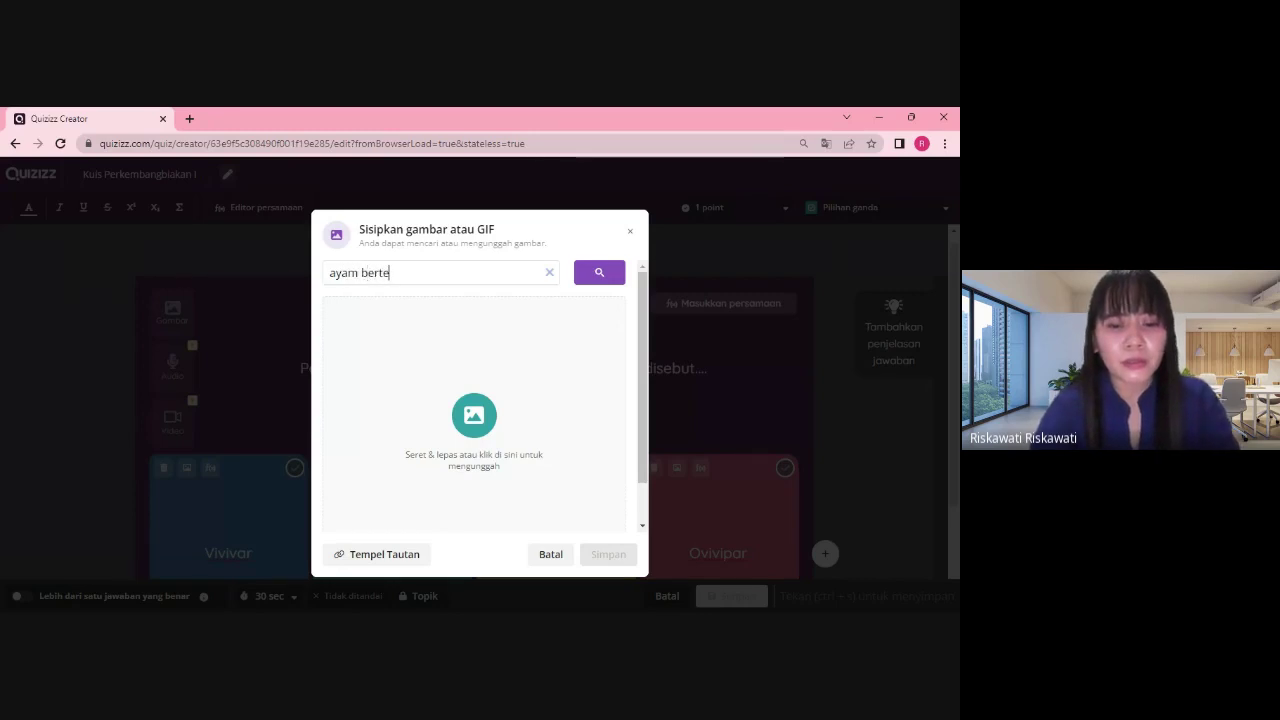
type("lur")
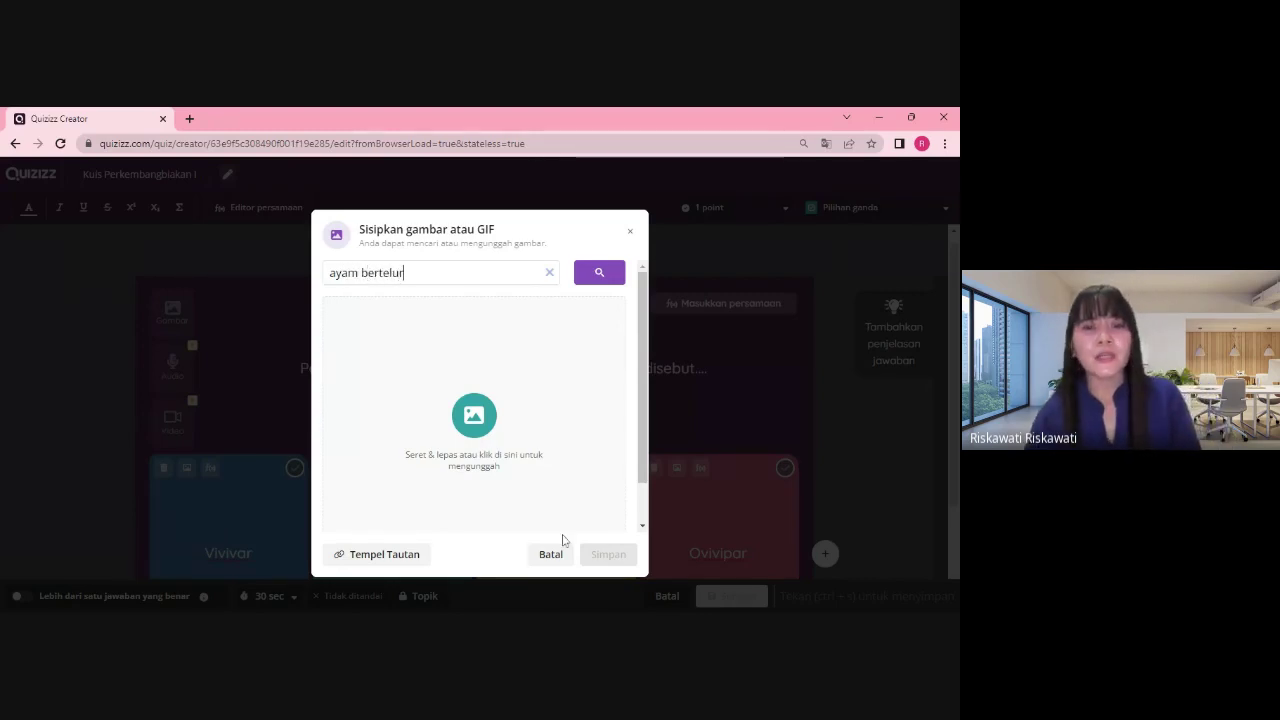
scroll(565, 414, "down", 1)
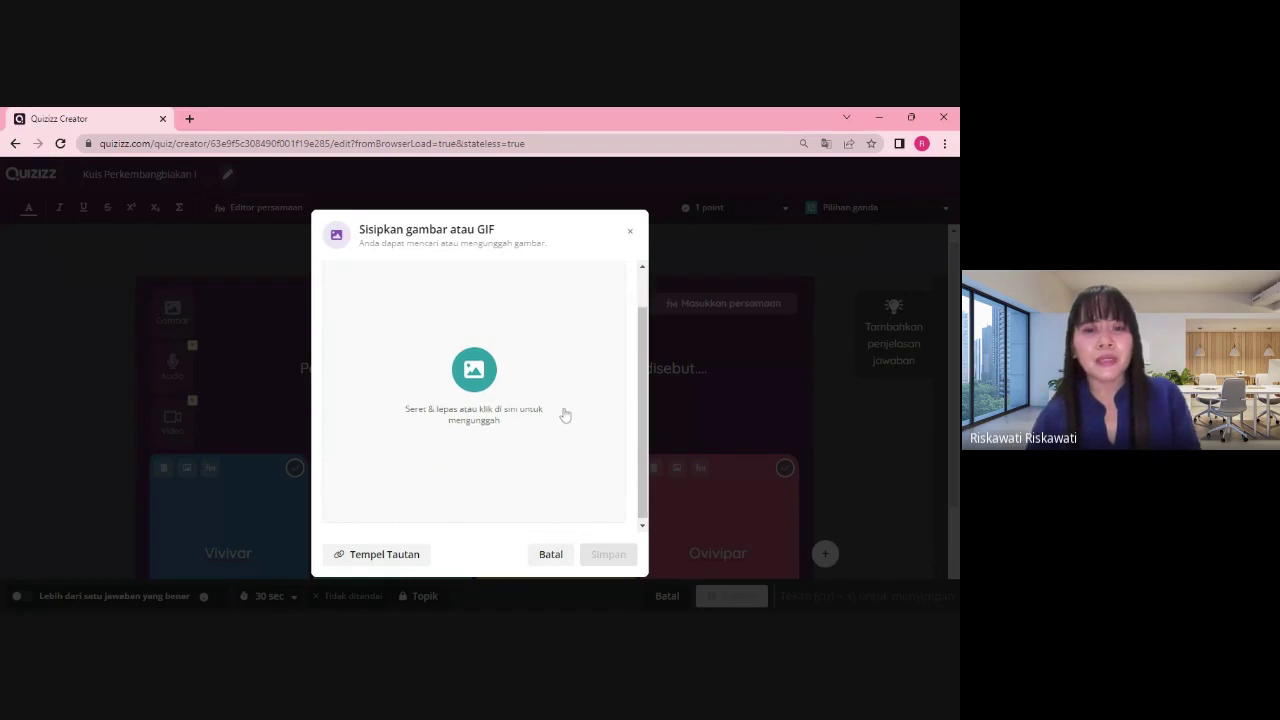
scroll(557, 455, "up", 1)
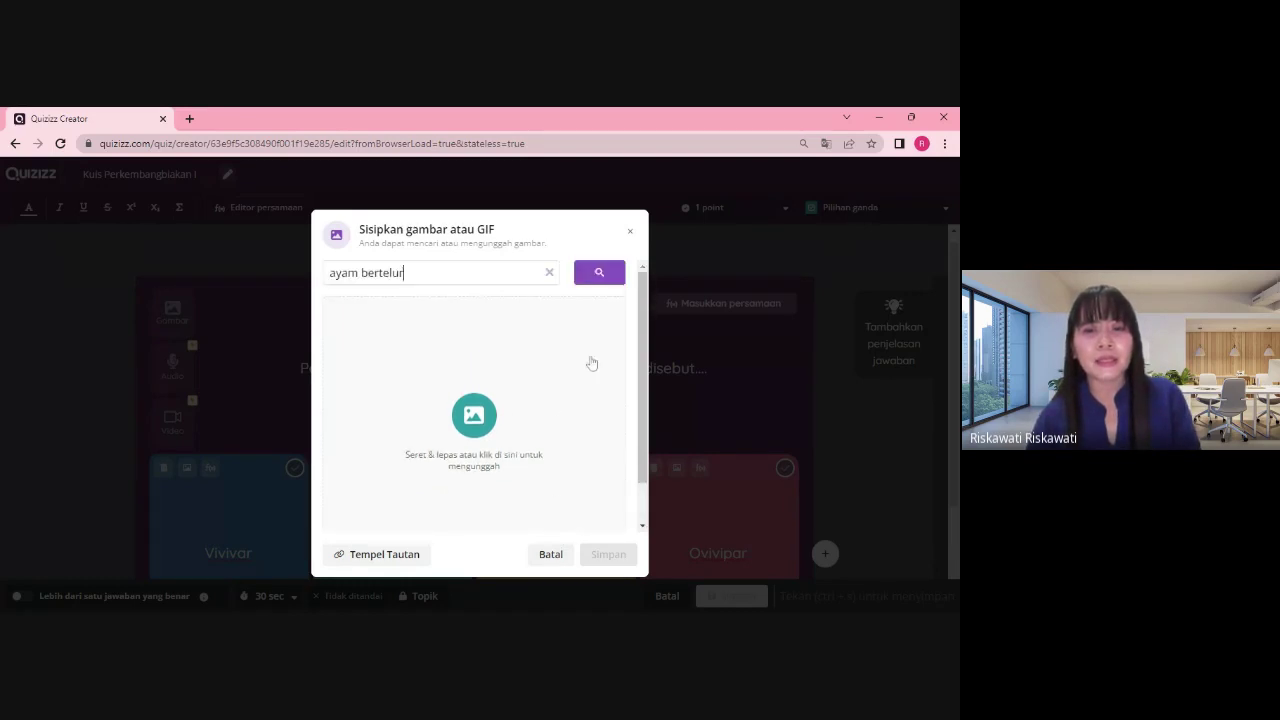
left_click(599, 284)
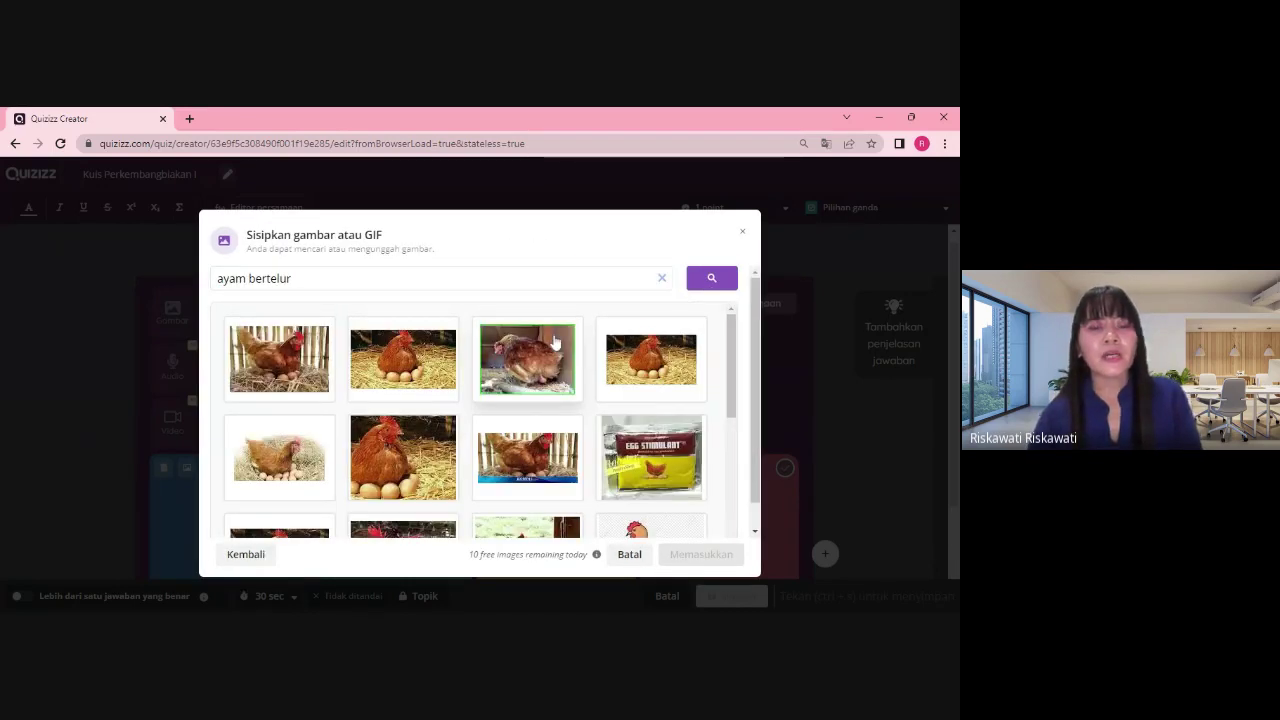
Try to insert the second hen picture, and insert the first search result, a hen on a nest of eggs, into the question instead
left_click(393, 366)
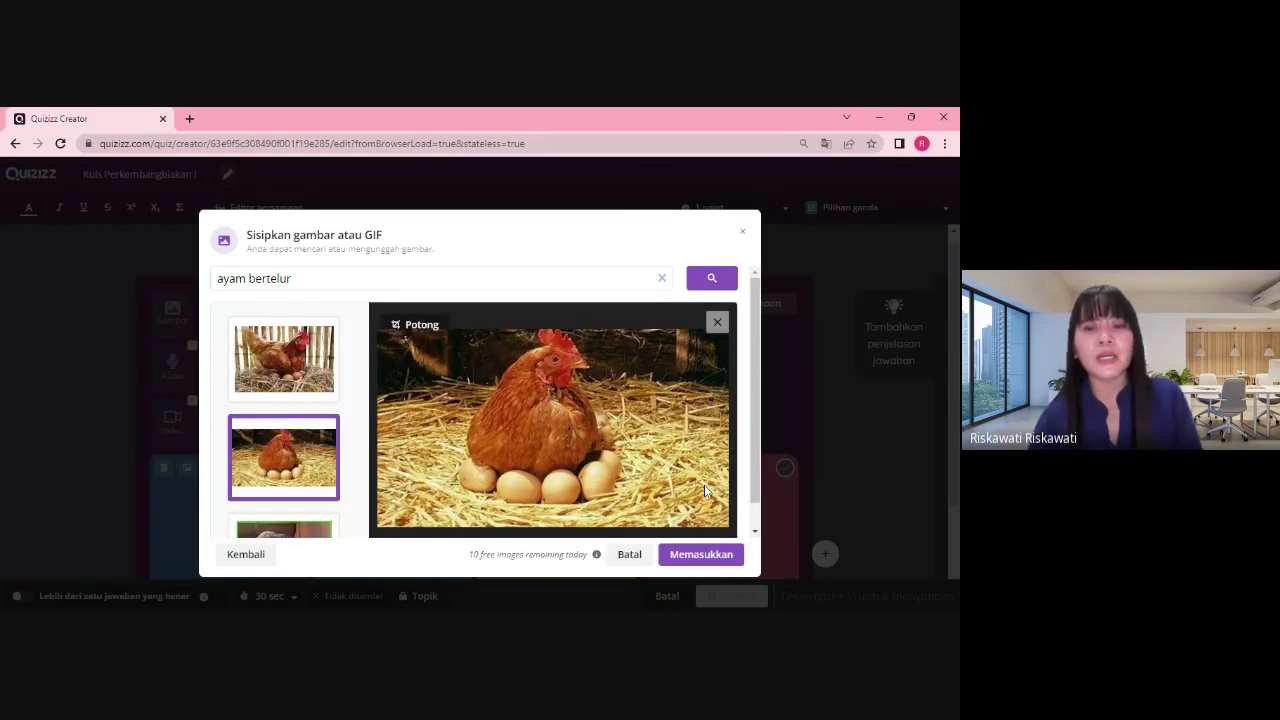
left_click(699, 551)
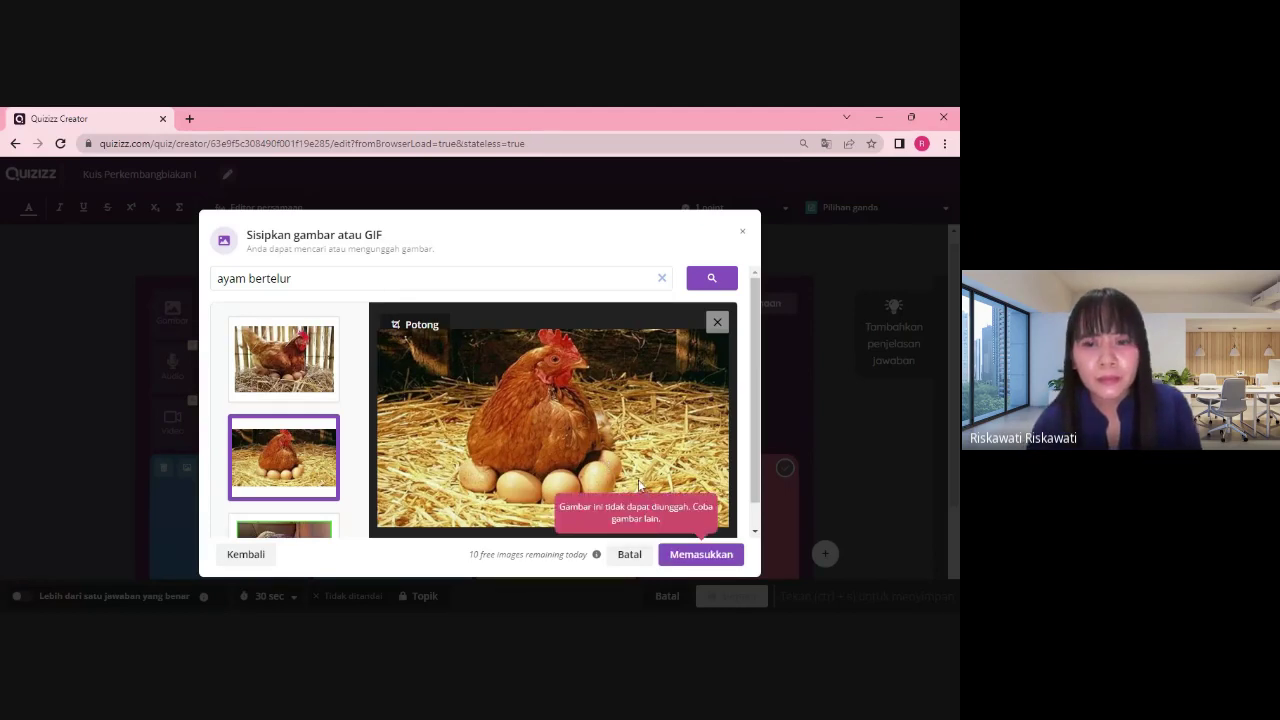
left_click(272, 362)
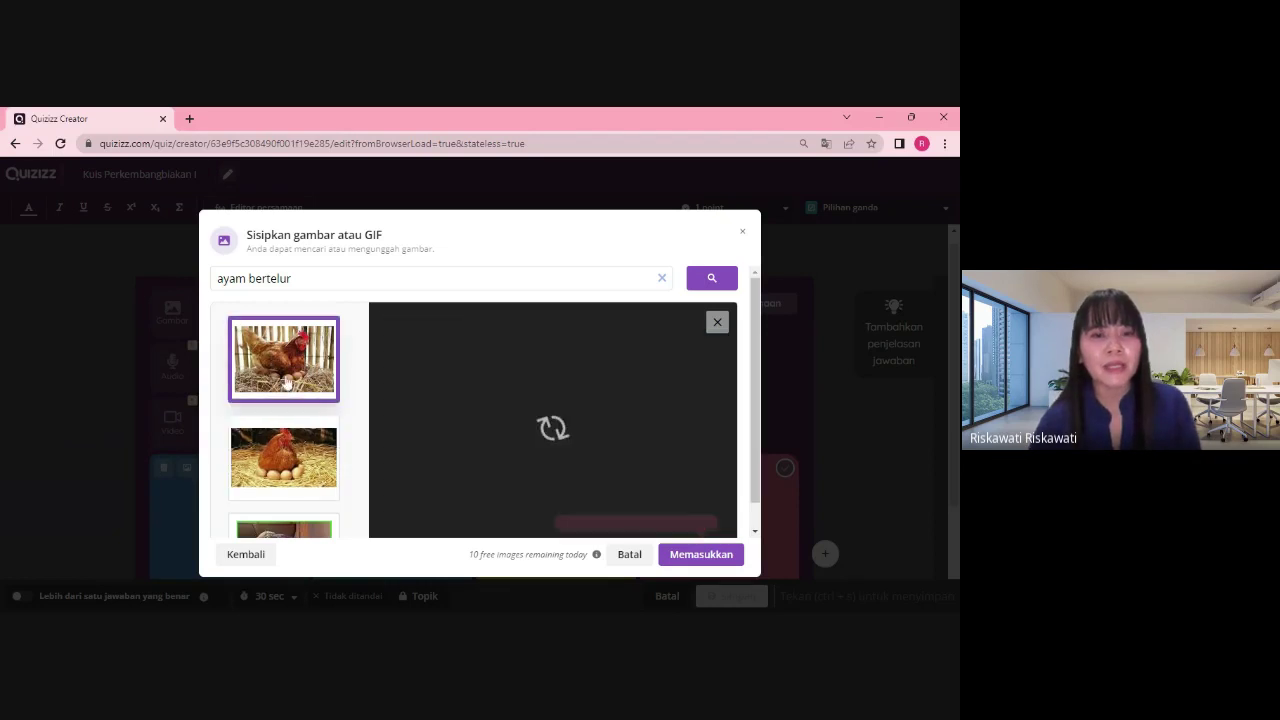
left_click(686, 558)
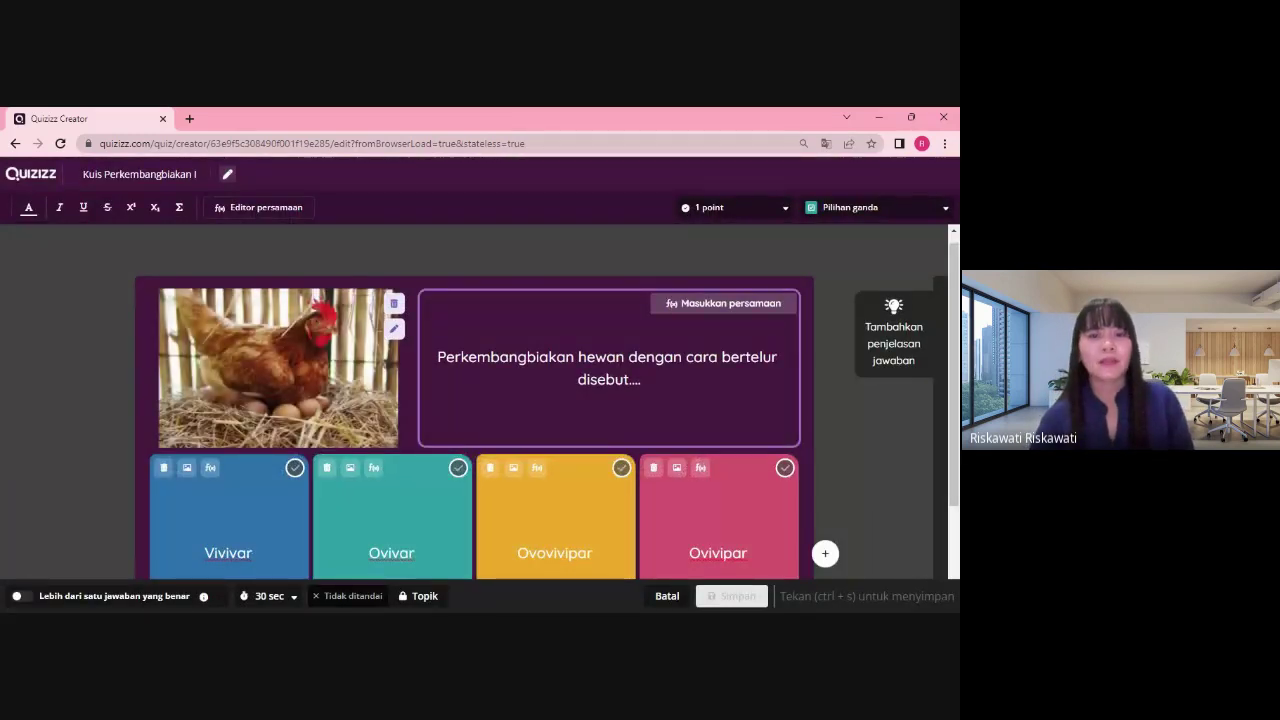
scroll(547, 400, "down", 1)
scroll(462, 470, "up", 1)
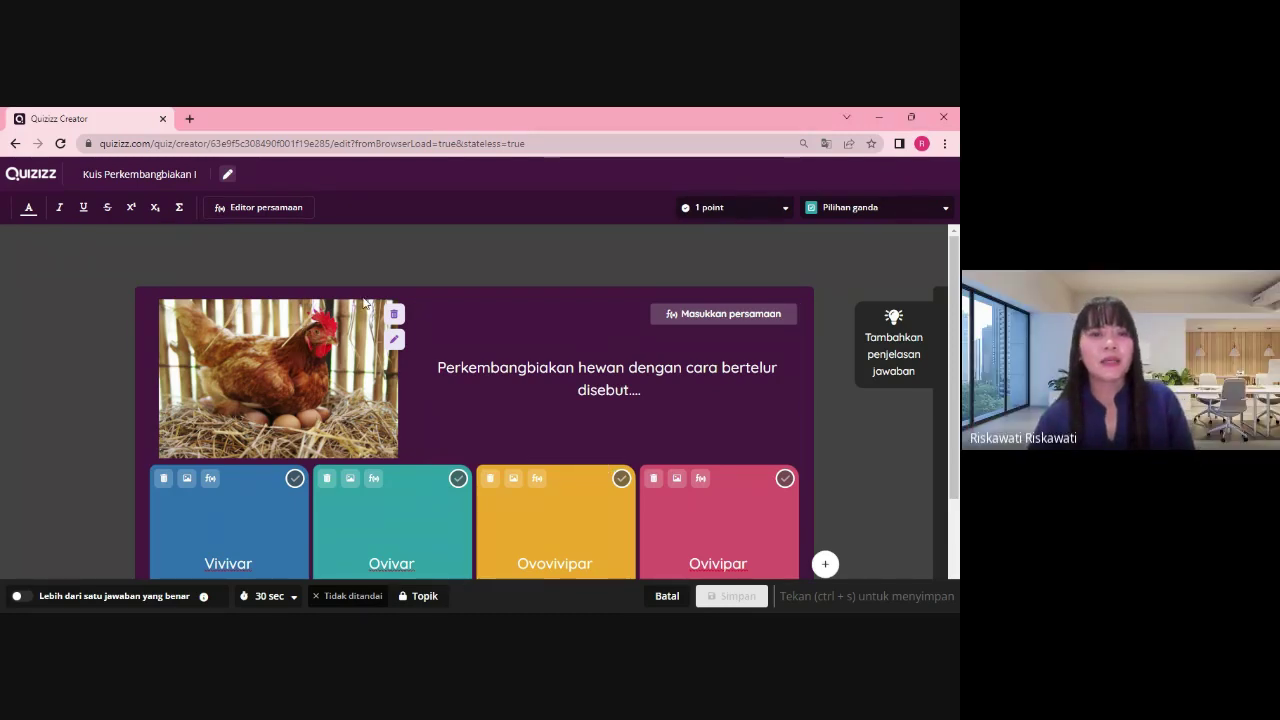
scroll(547, 402, "down", 1)
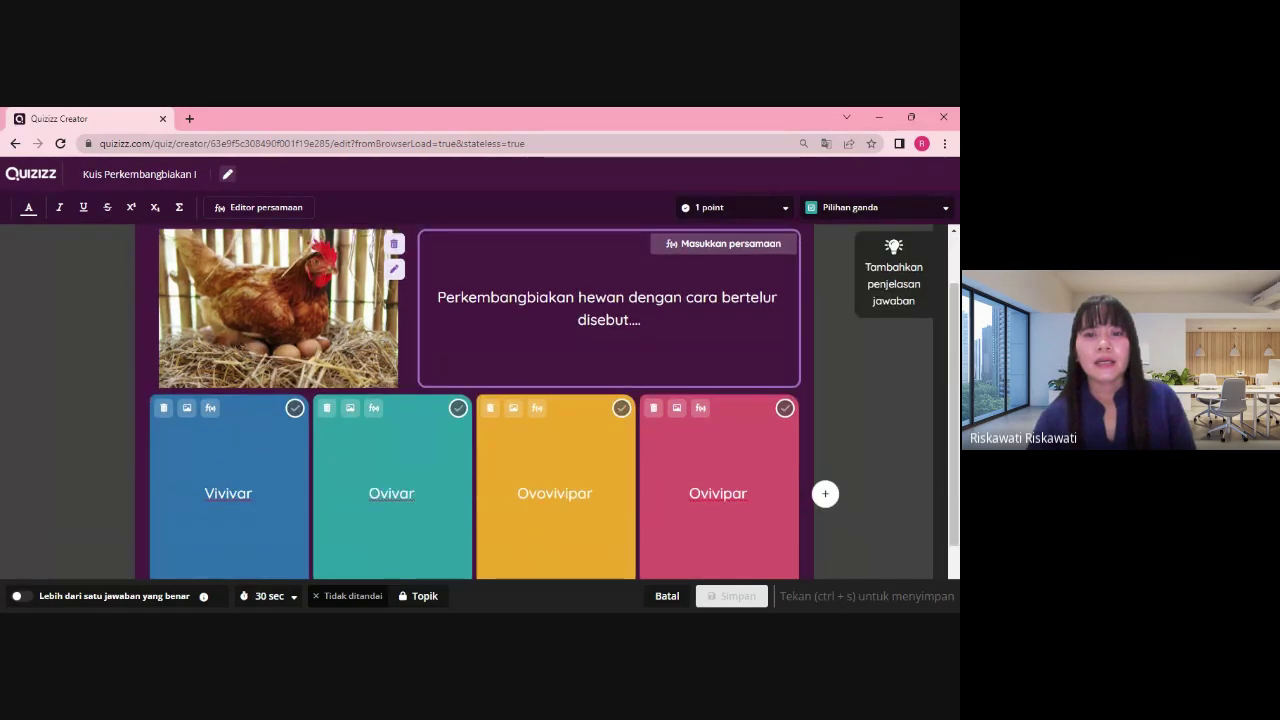
scroll(547, 402, "up", 1)
scroll(547, 402, "down", 2)
scroll(547, 402, "up", 2)
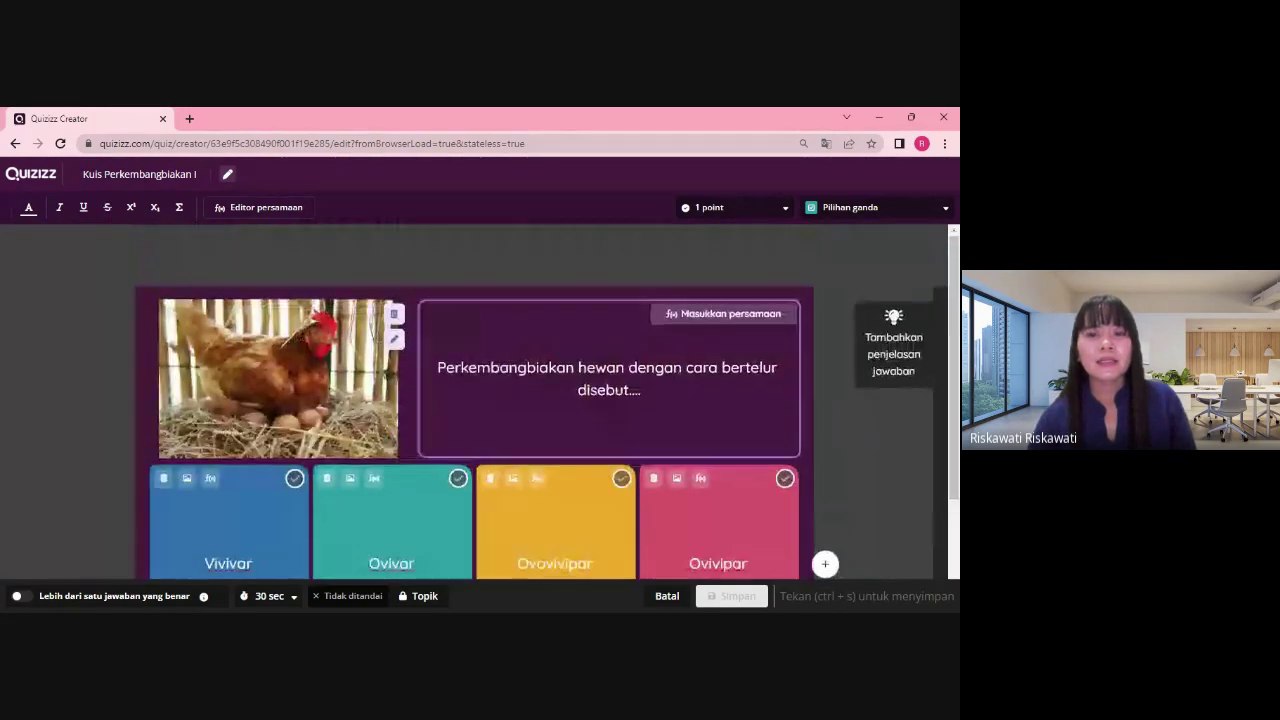
Mark "Ovivar" as the correct answer to the egg-laying question
scroll(467, 405, "down", 2)
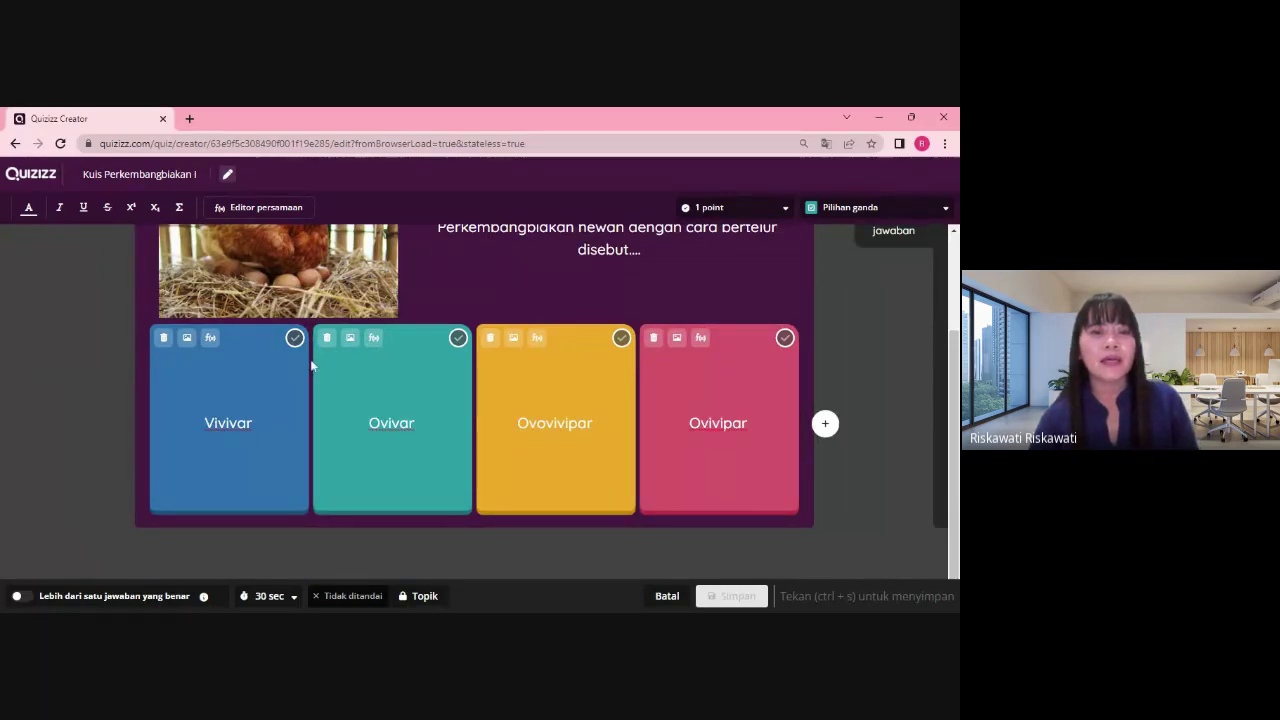
scroll(311, 366, "up", 2)
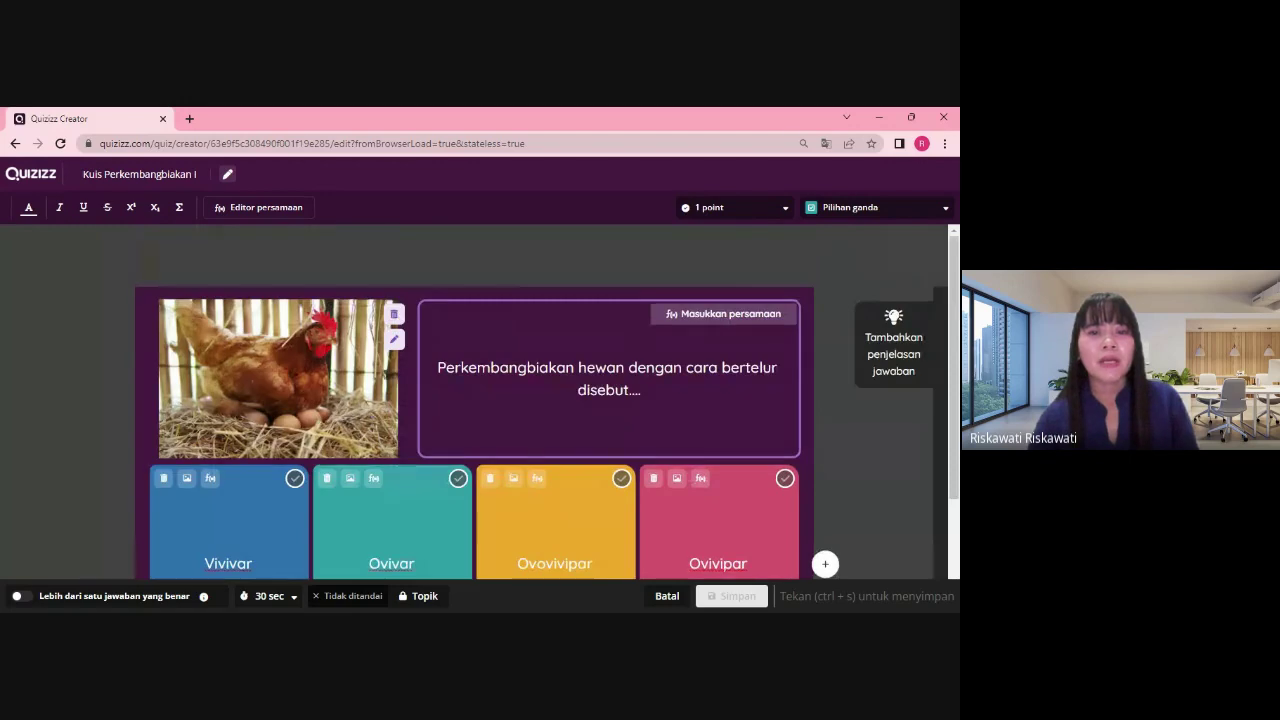
scroll(373, 478, "down", 2)
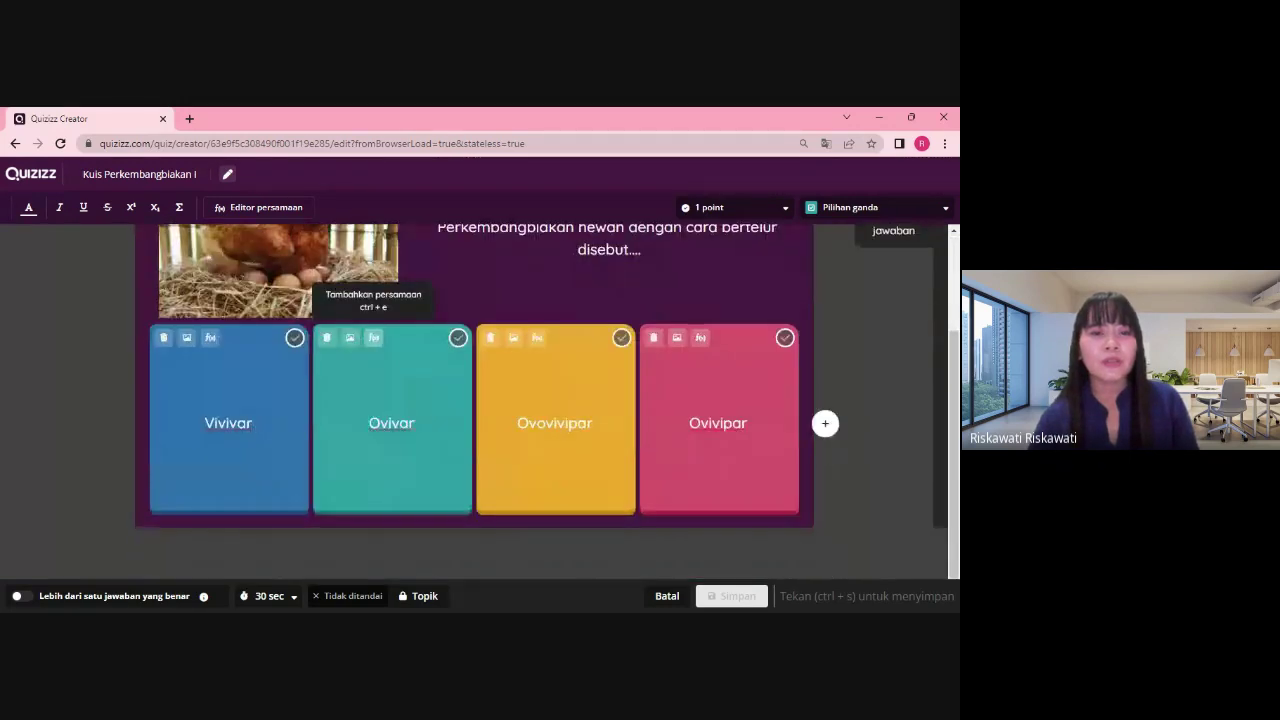
left_click(457, 339)
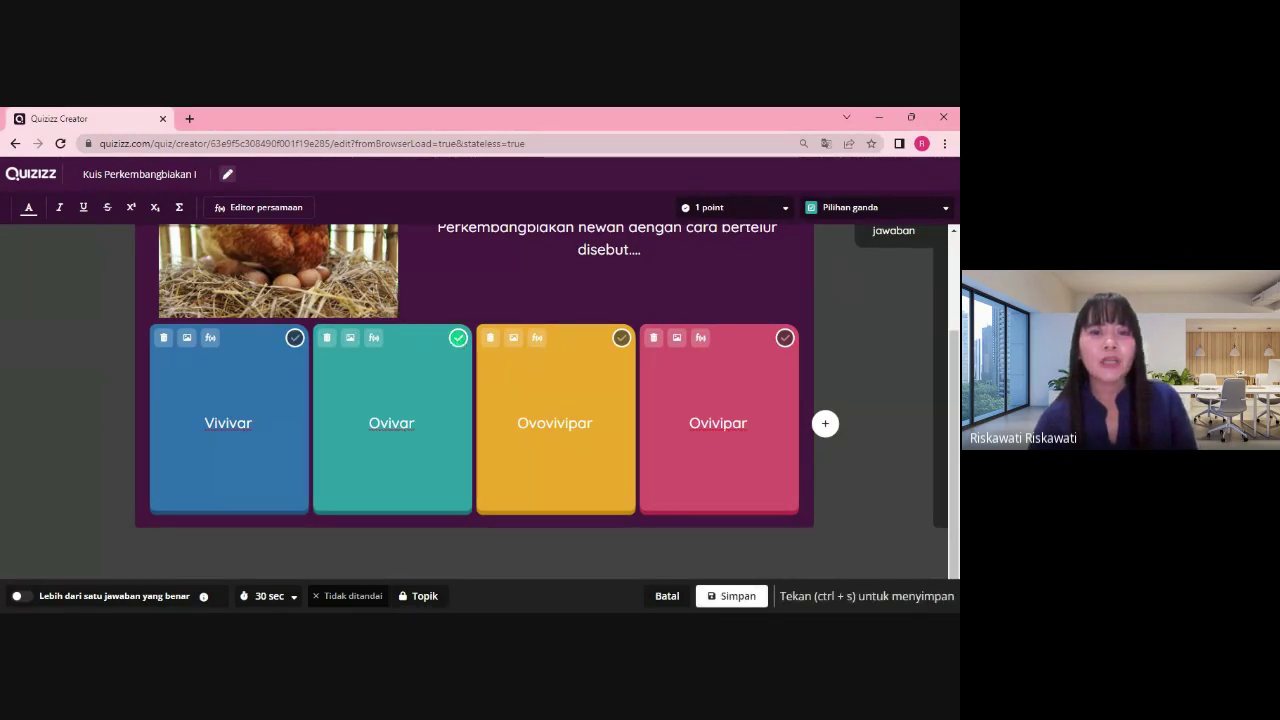
left_click(463, 306)
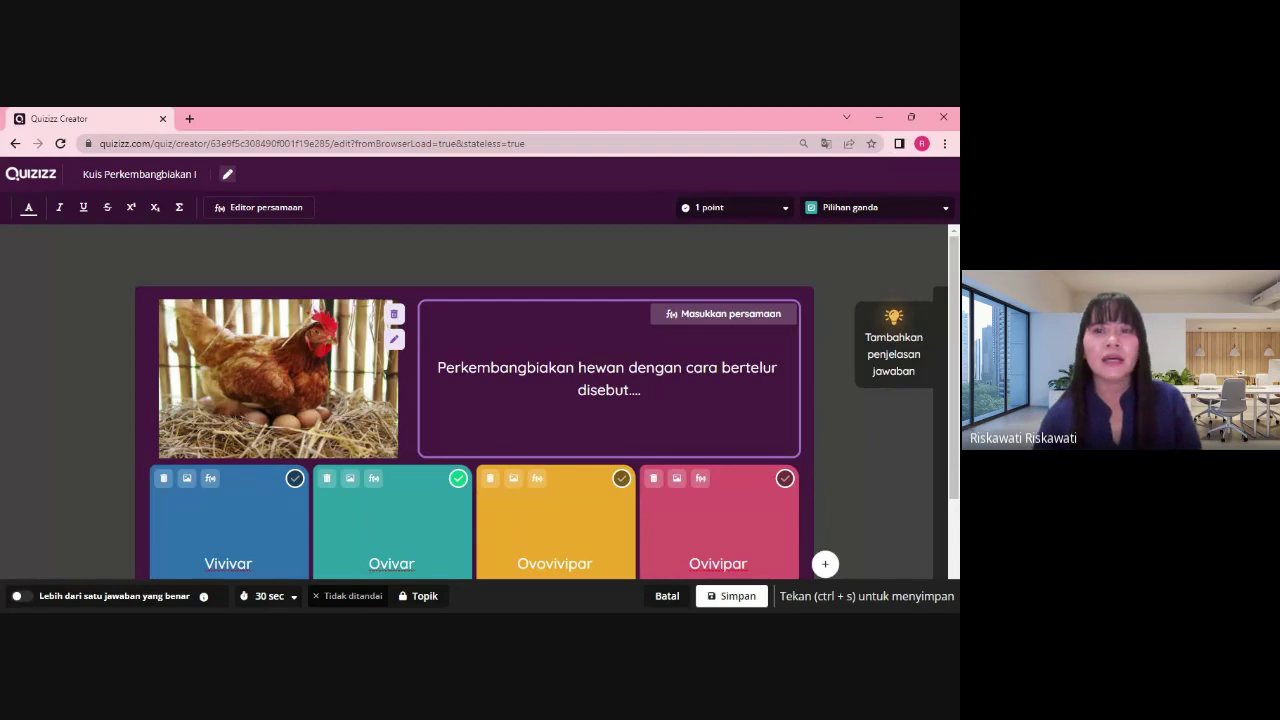
Save the completed multiple-choice question to the quiz
scroll(481, 428, "down", 3)
scroll(481, 428, "down", 1)
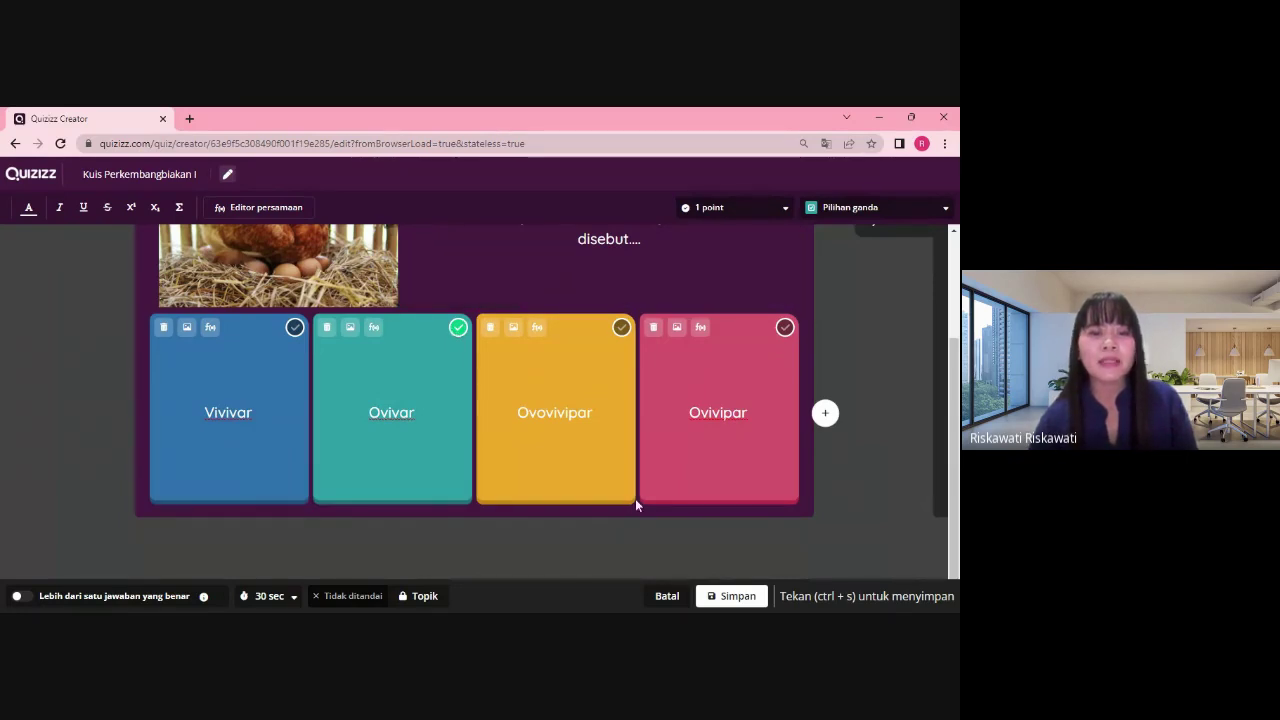
left_click(727, 598)
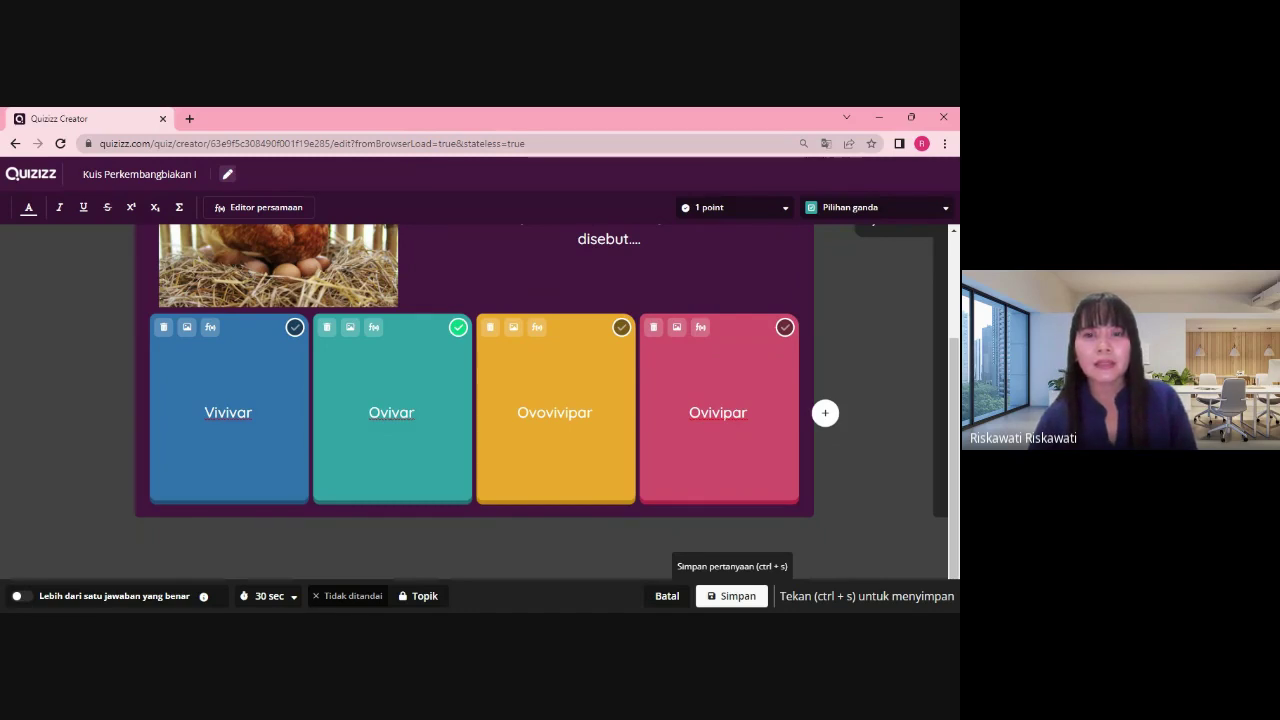
left_click(727, 597)
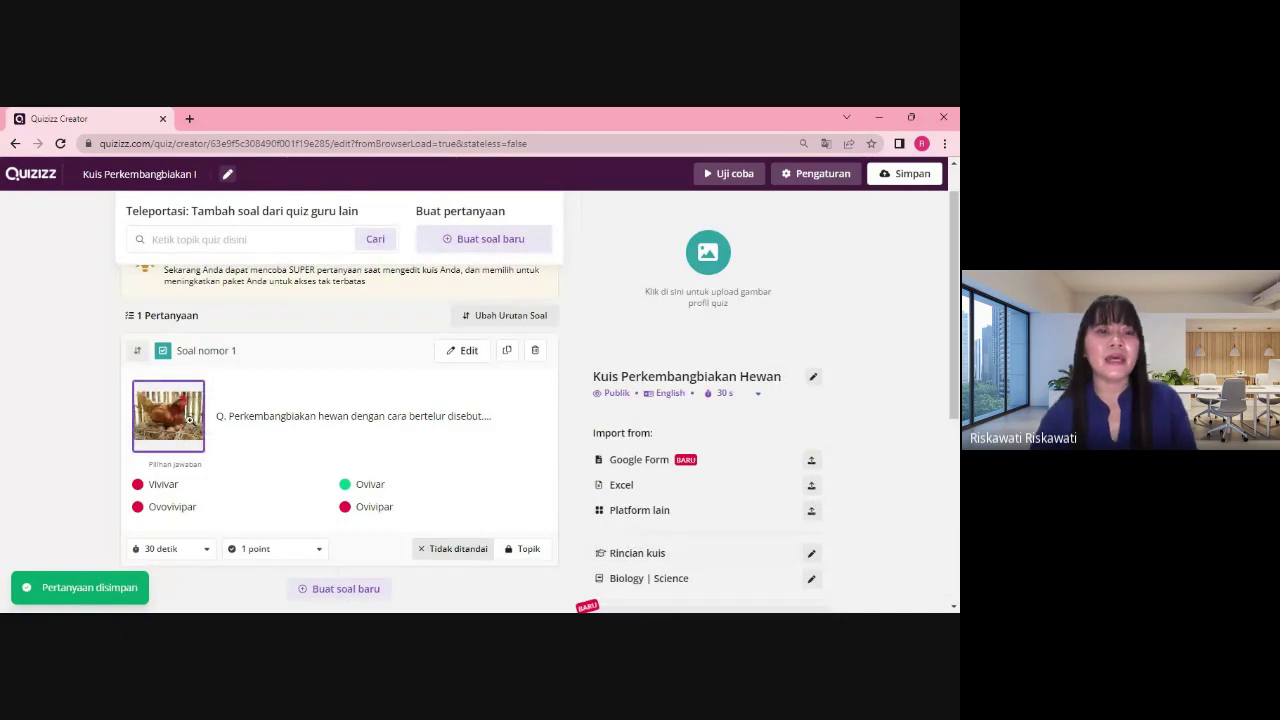
Review the saved first question in the quiz overview, including its picture, answer options, time and points
scroll(208, 452, "down", 1)
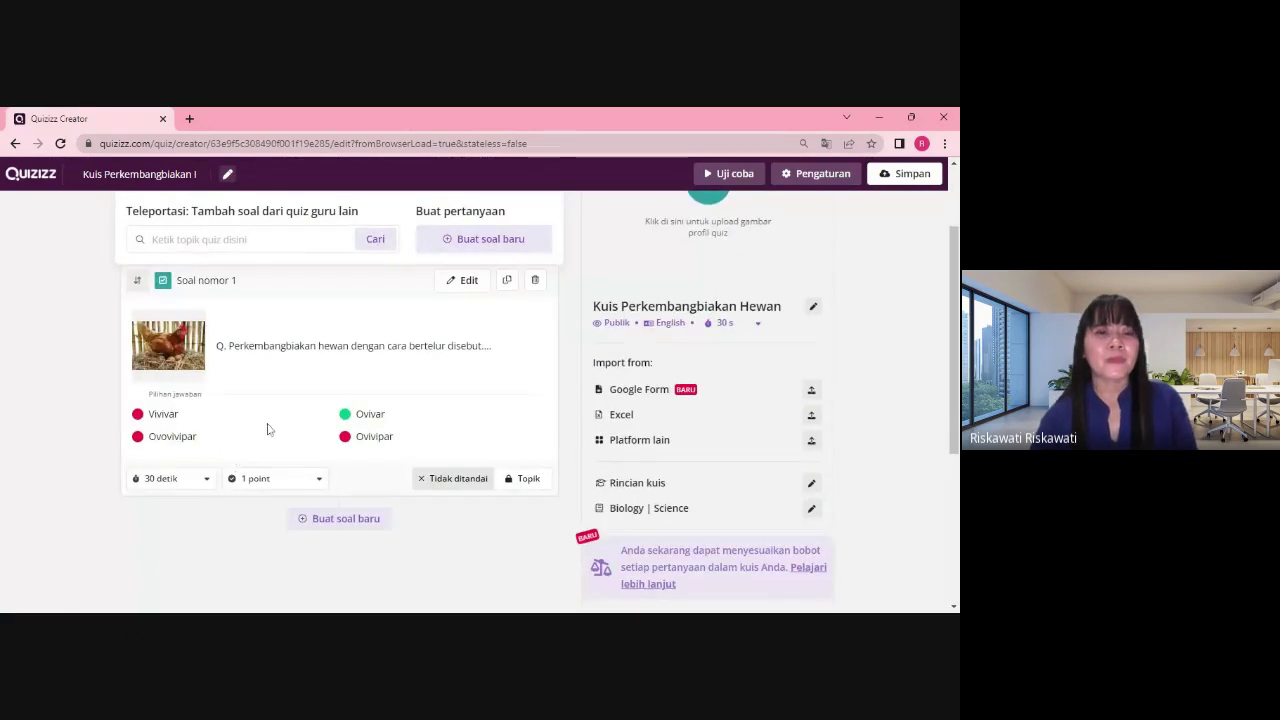
scroll(333, 421, "down", 1)
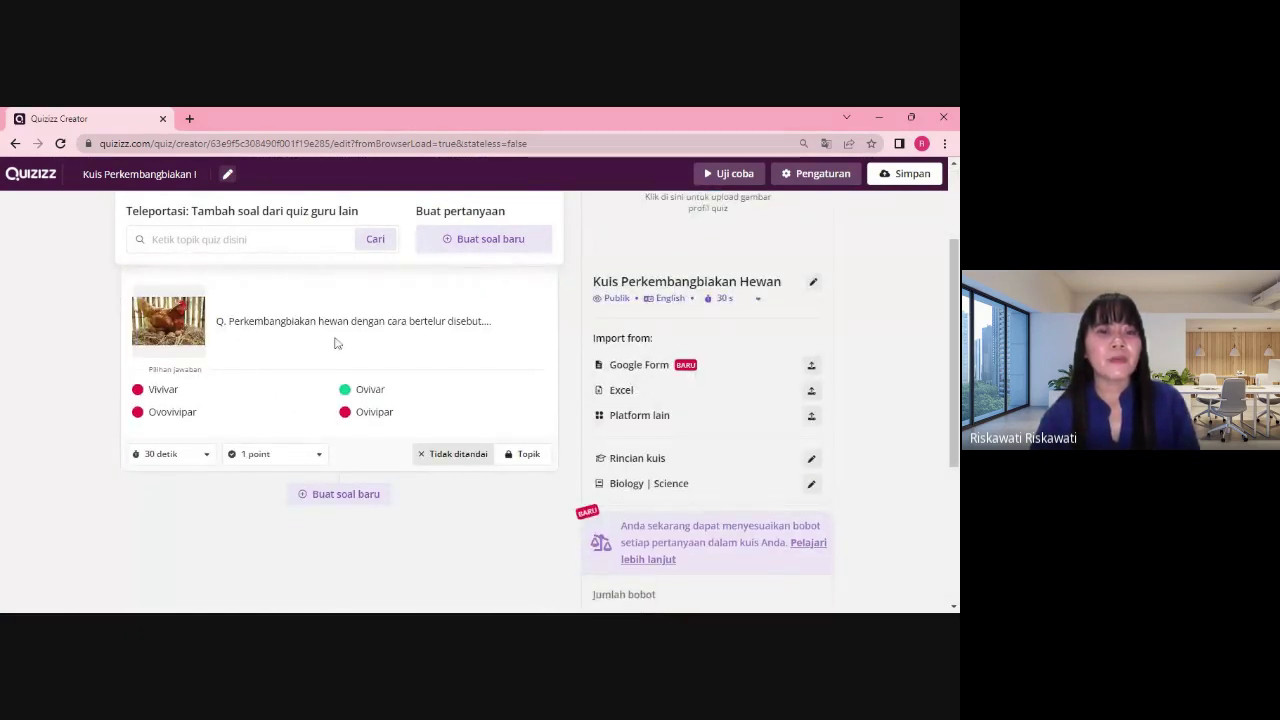
scroll(369, 355, "up", 1)
scroll(369, 355, "up", 2)
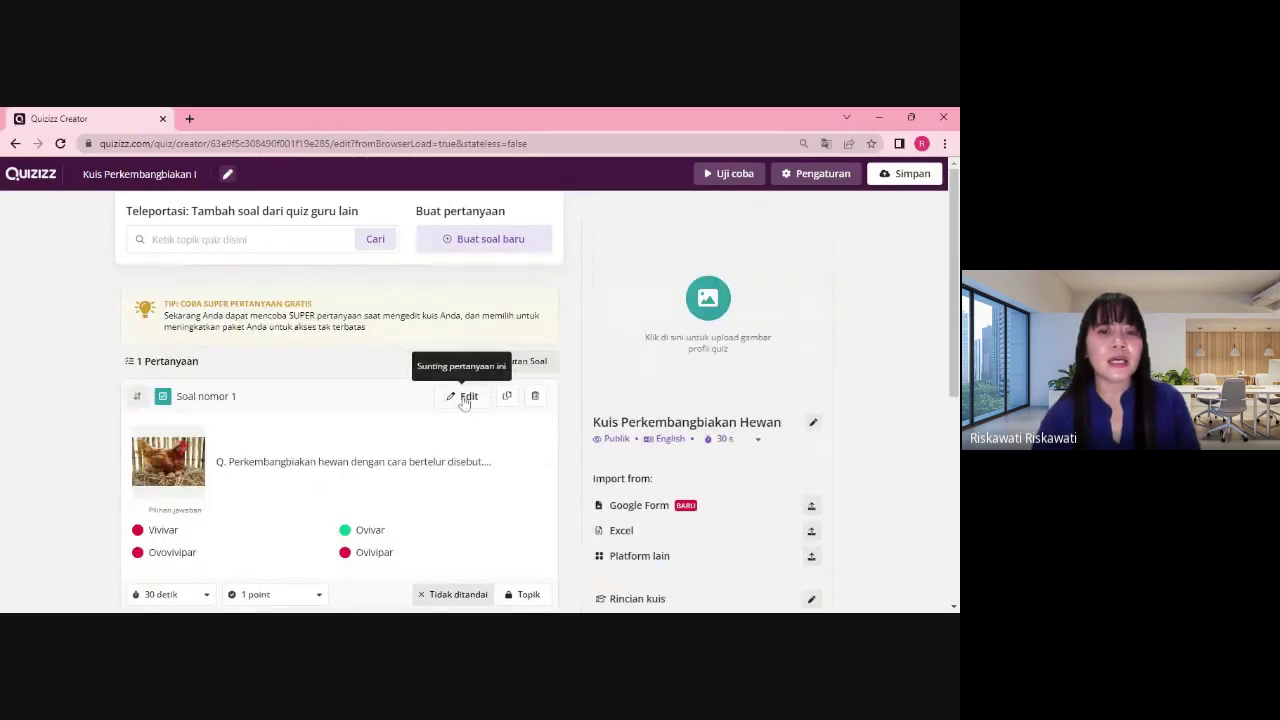
scroll(433, 439, "down", 1)
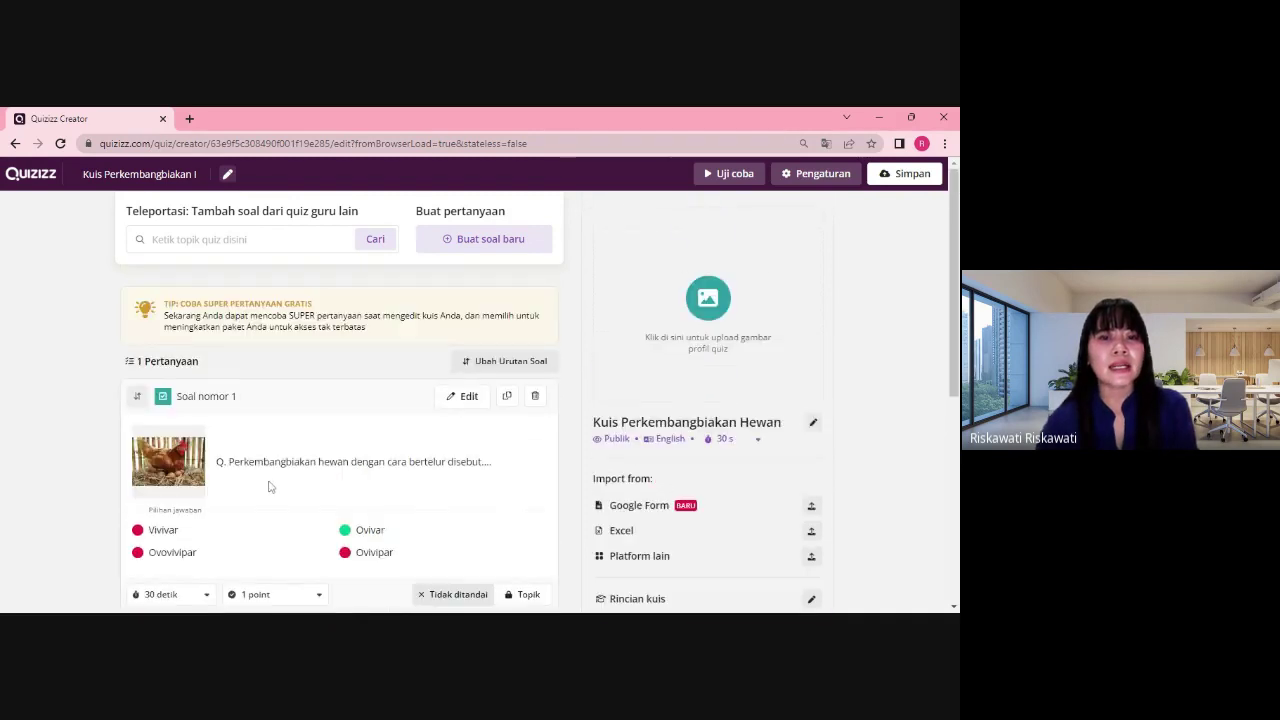
scroll(268, 487, "down", 1)
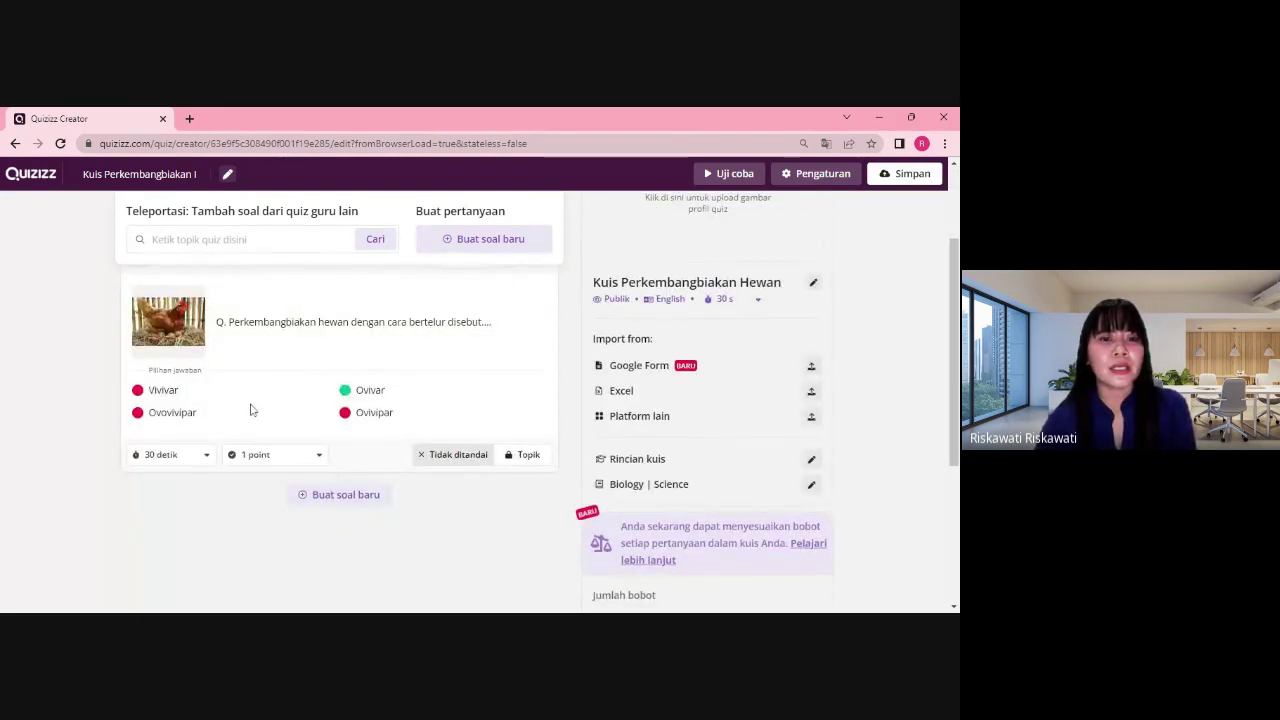
scroll(256, 420, "up", 2)
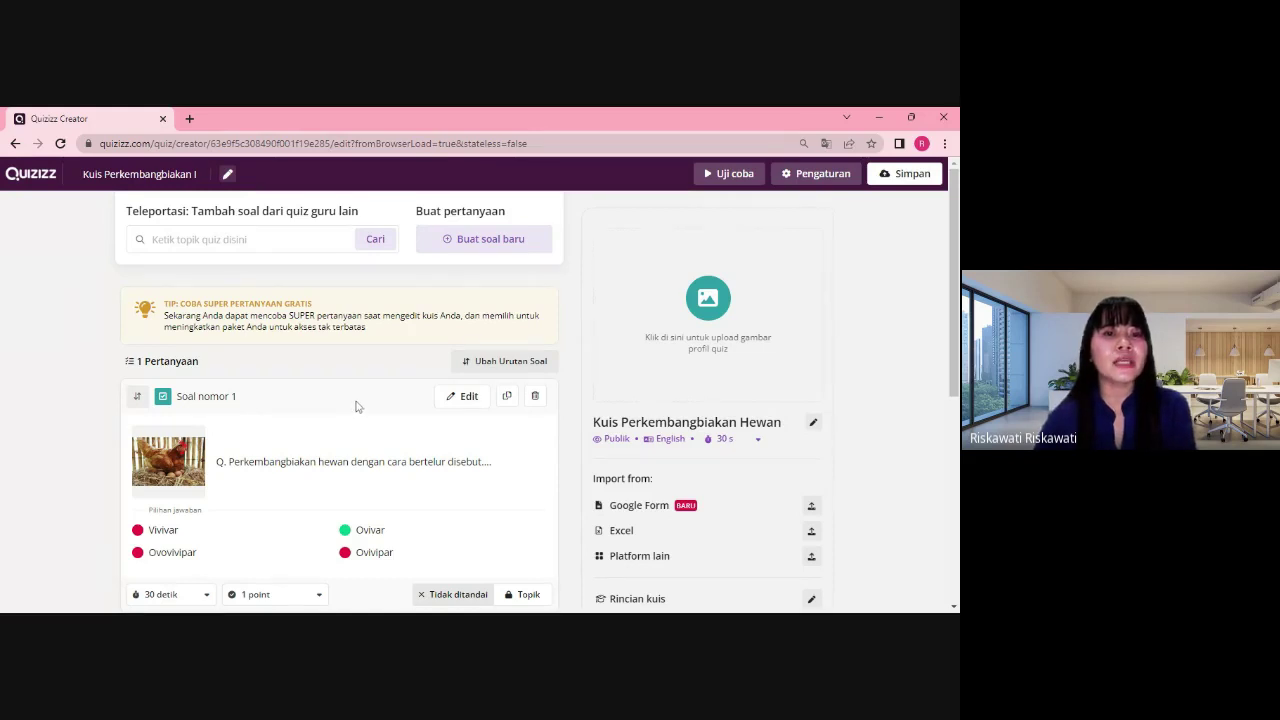
Create a new question of the short-answer type (Isian singkat)
left_click(453, 243)
key("Escape")
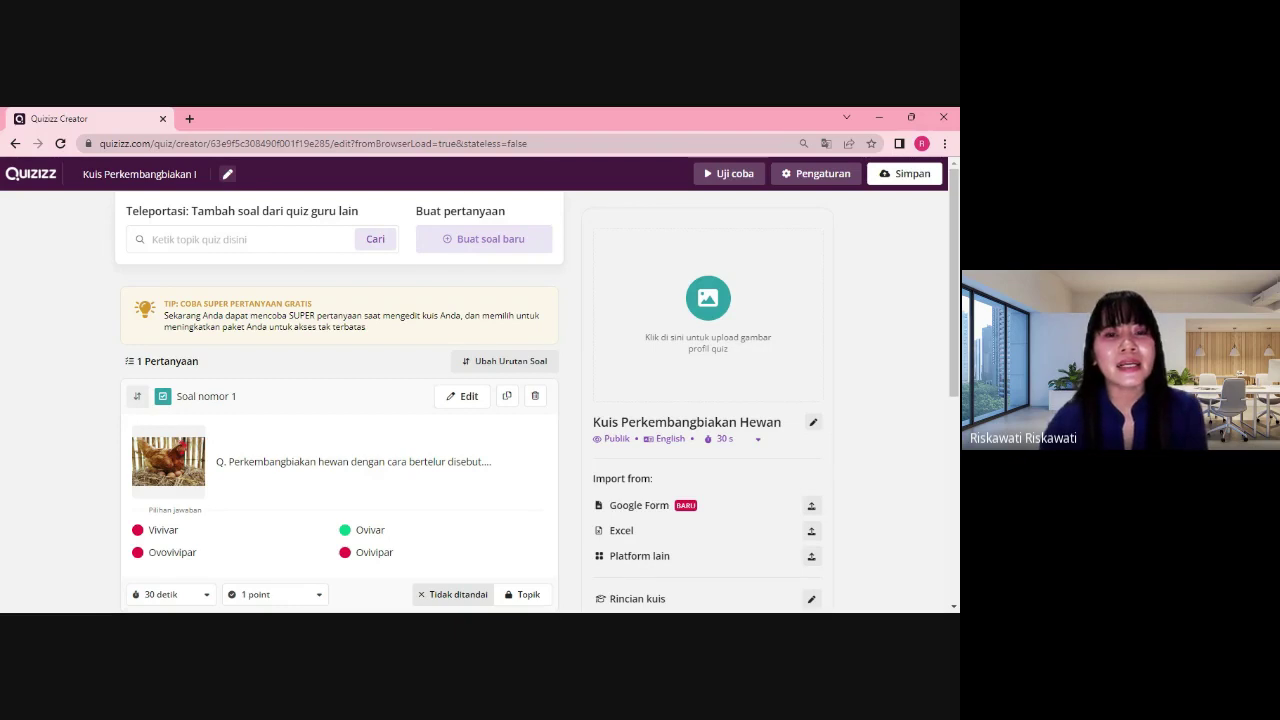
left_click(458, 240)
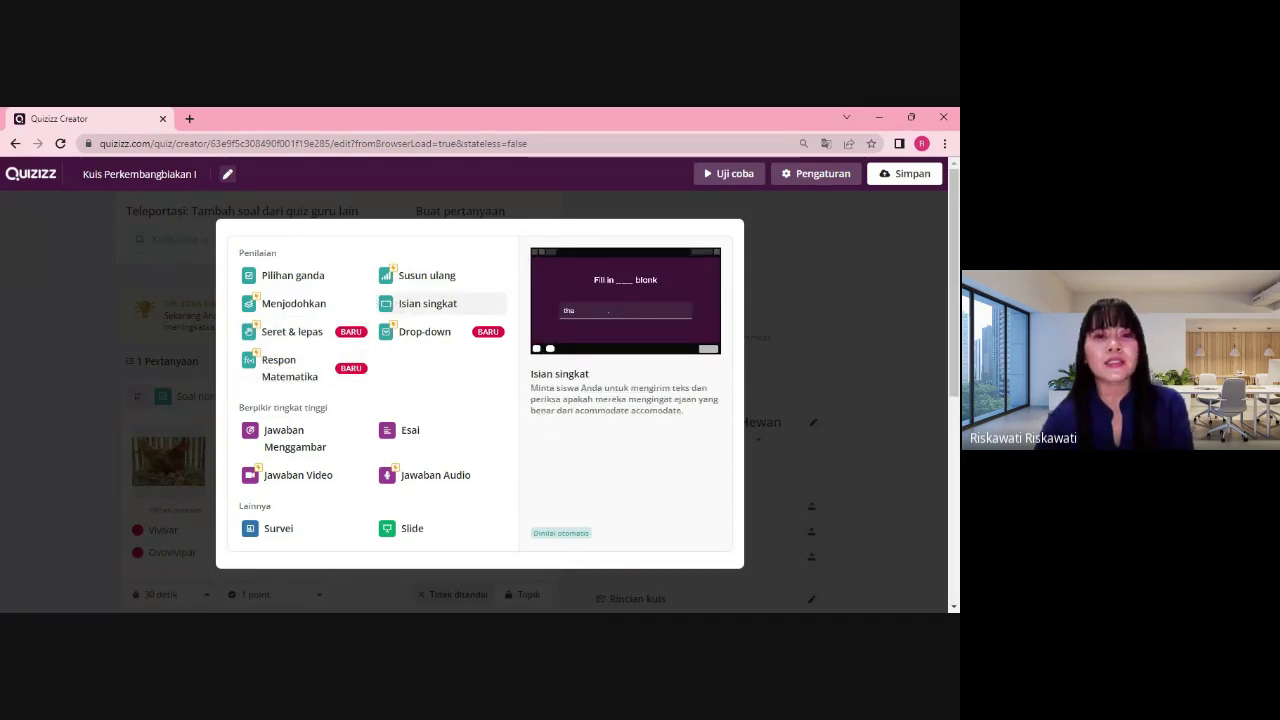
left_click(391, 310)
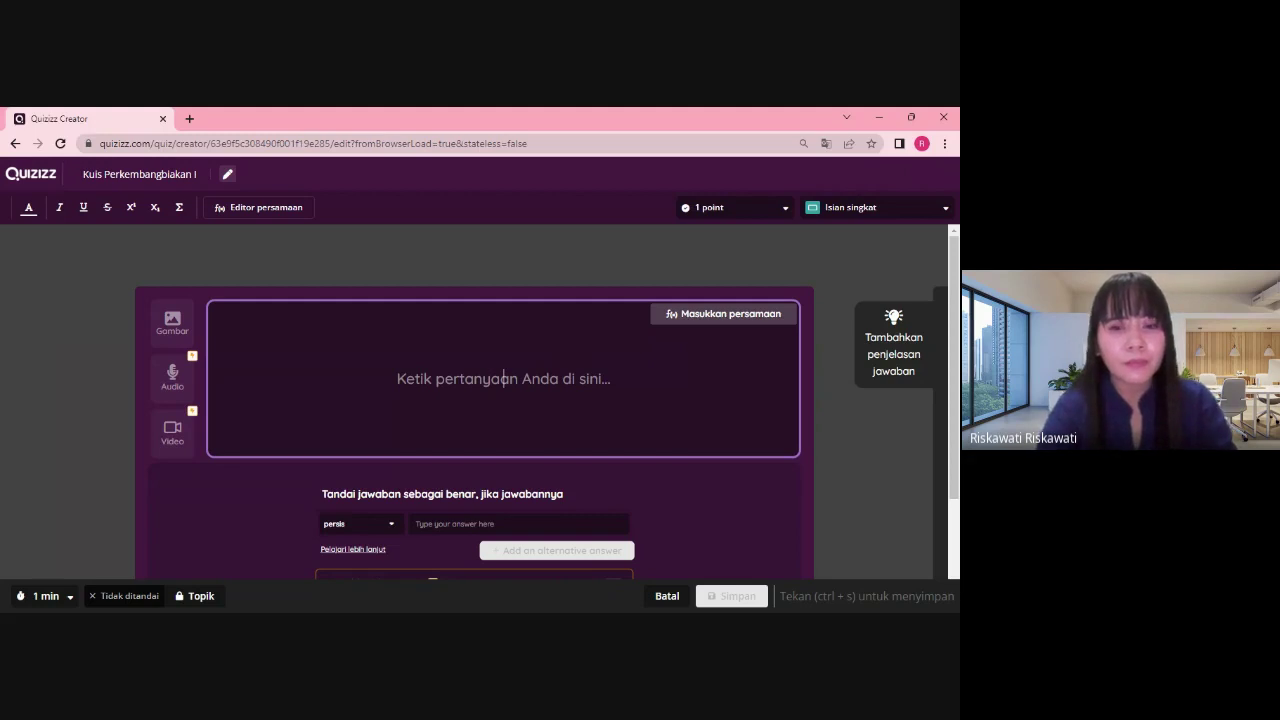
Enter the question text "Contoh hewan yang berkembang biak dengan cara bertelur dan beranak adalah..."
type("contoh hewan yang berkembang biak dengan cara ")
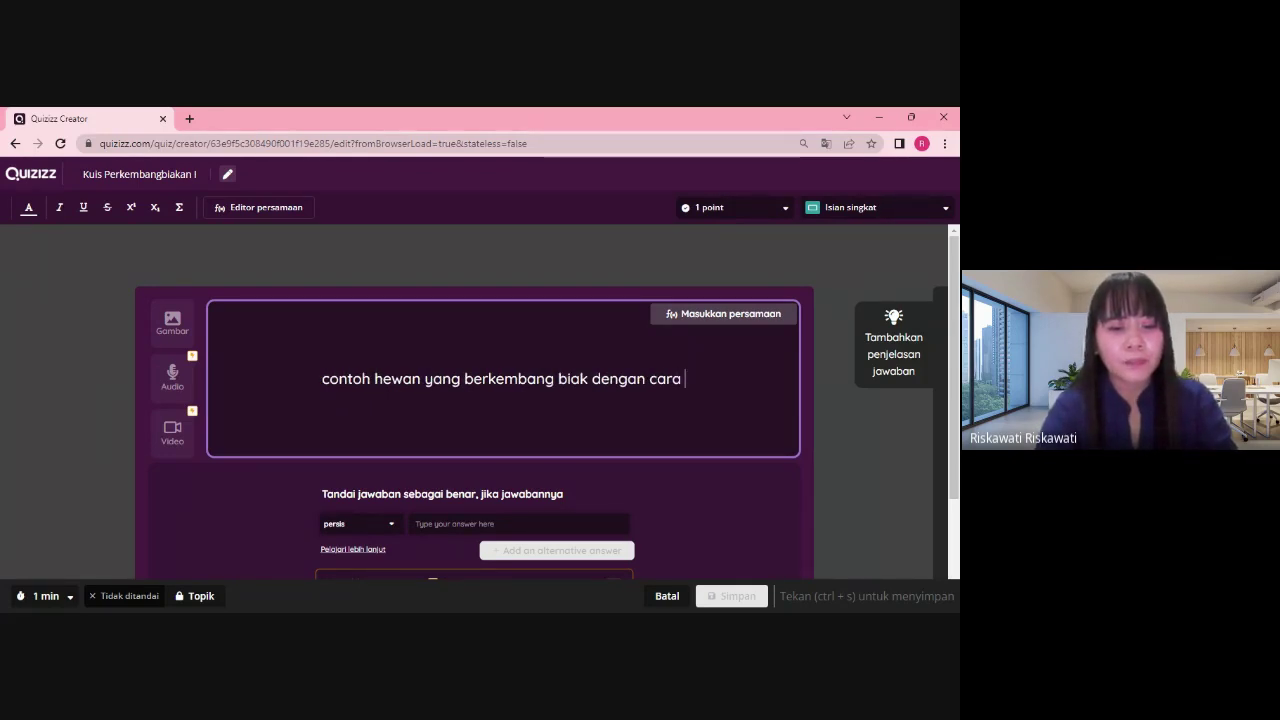
type("be")
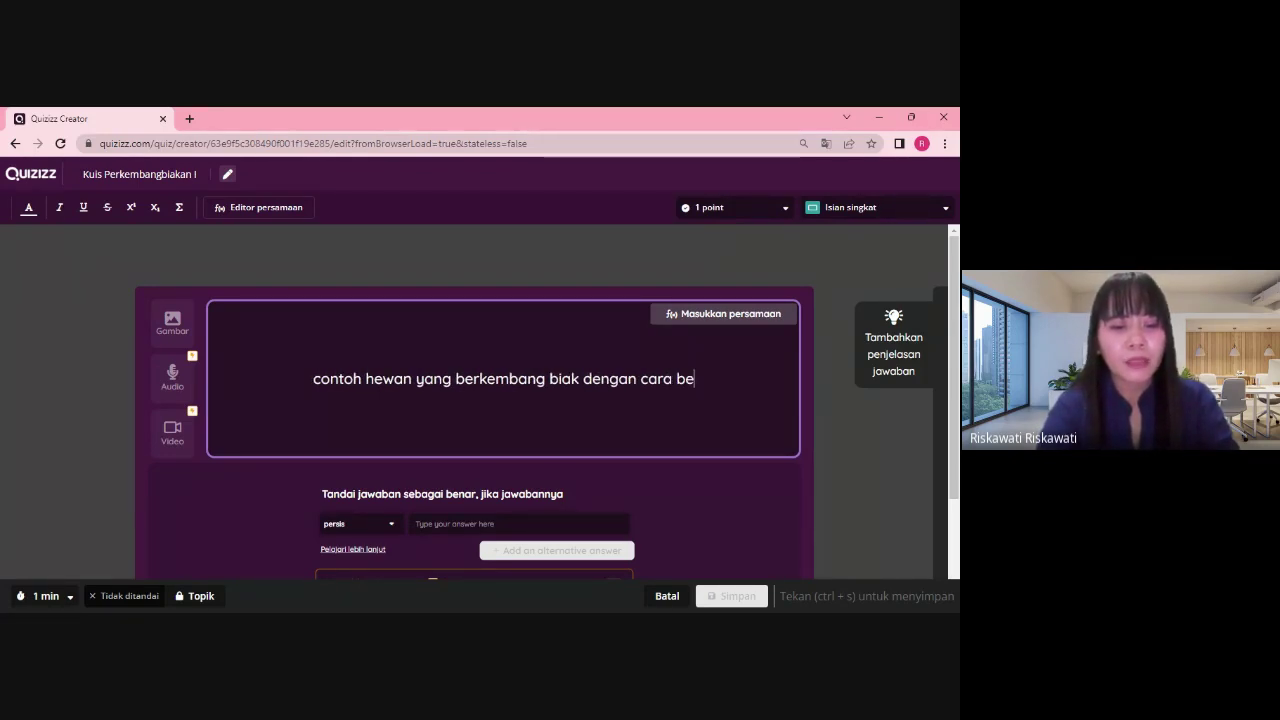
type("rtelu")
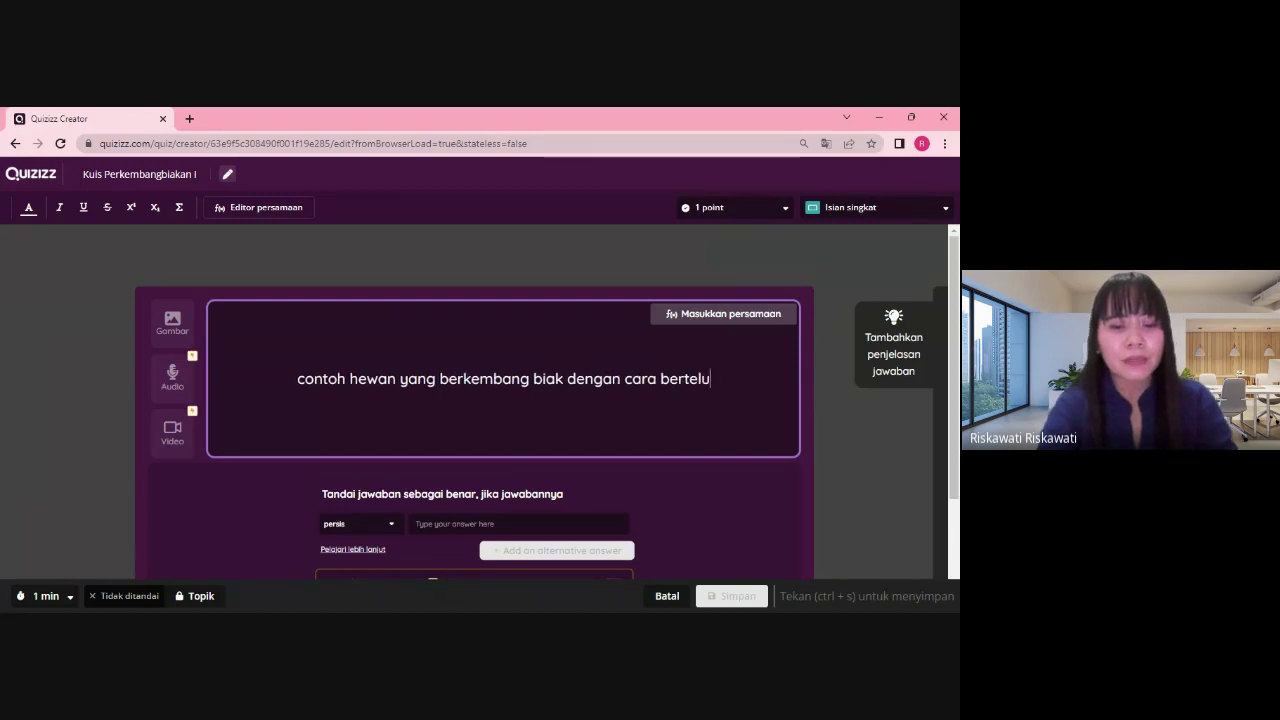
type("r dan beranak")
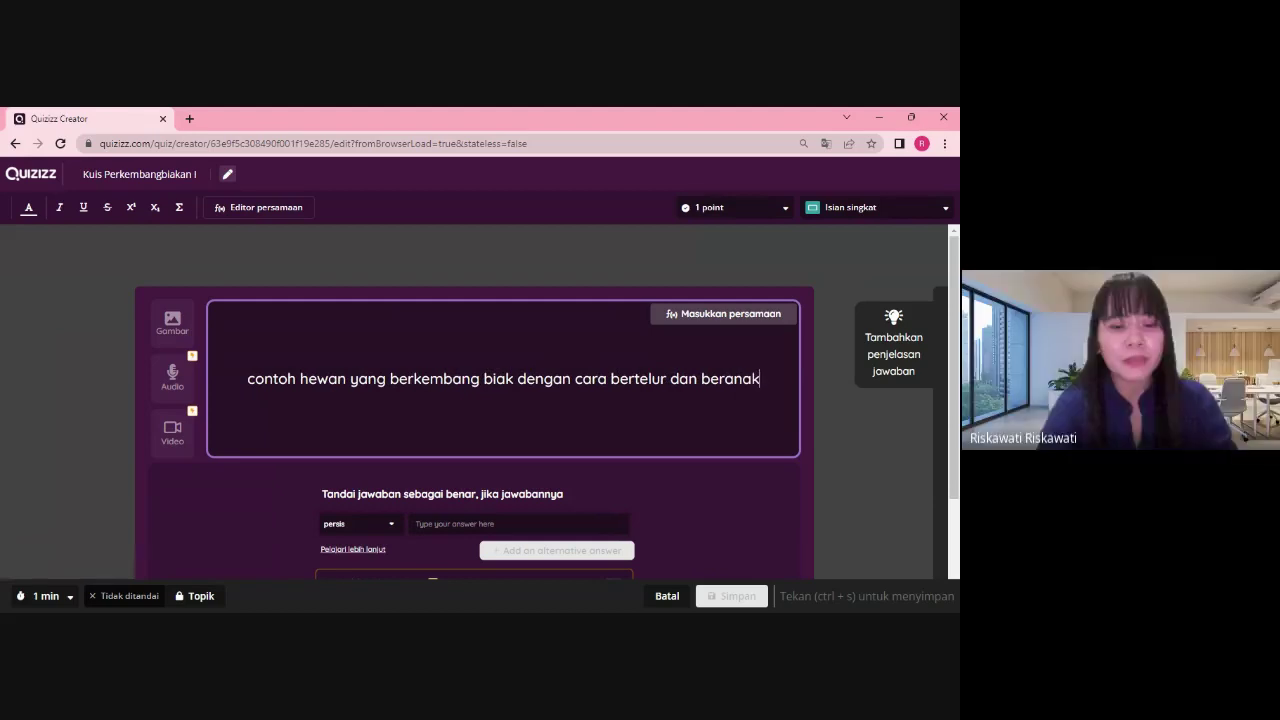
type(" adalah.....")
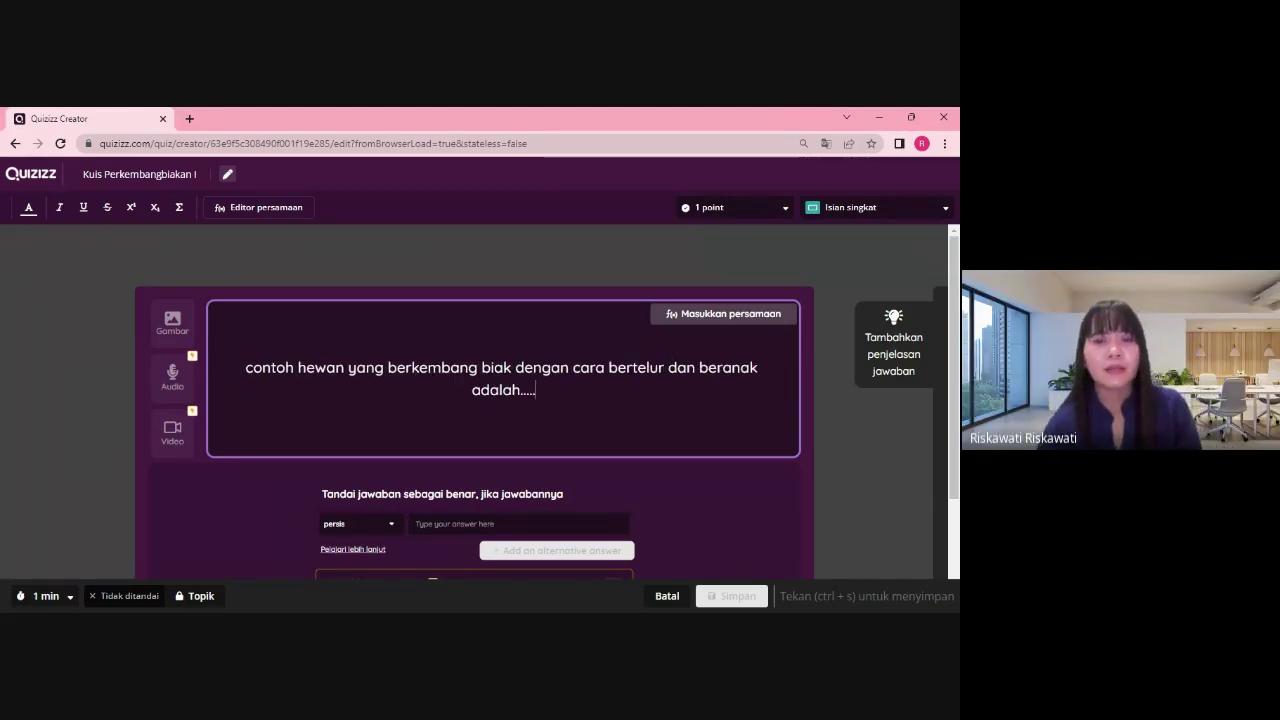
key("BackSpace")
key("BackSpace")
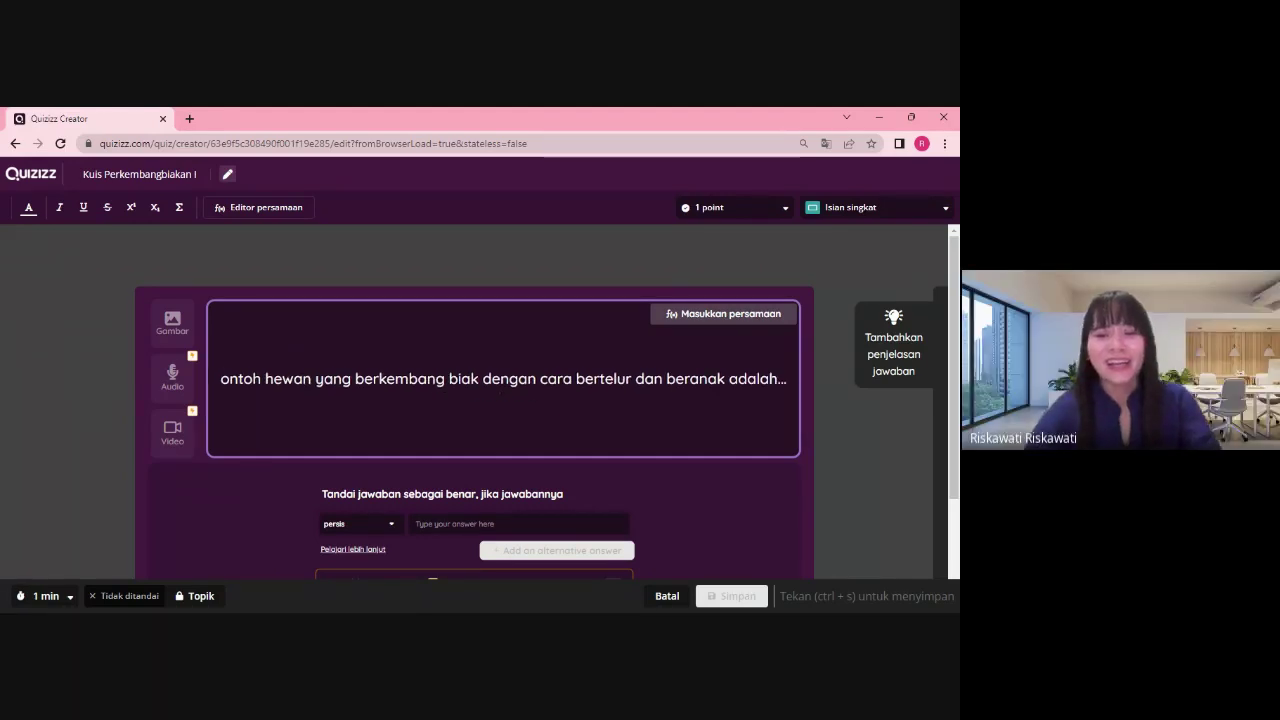
type("C")
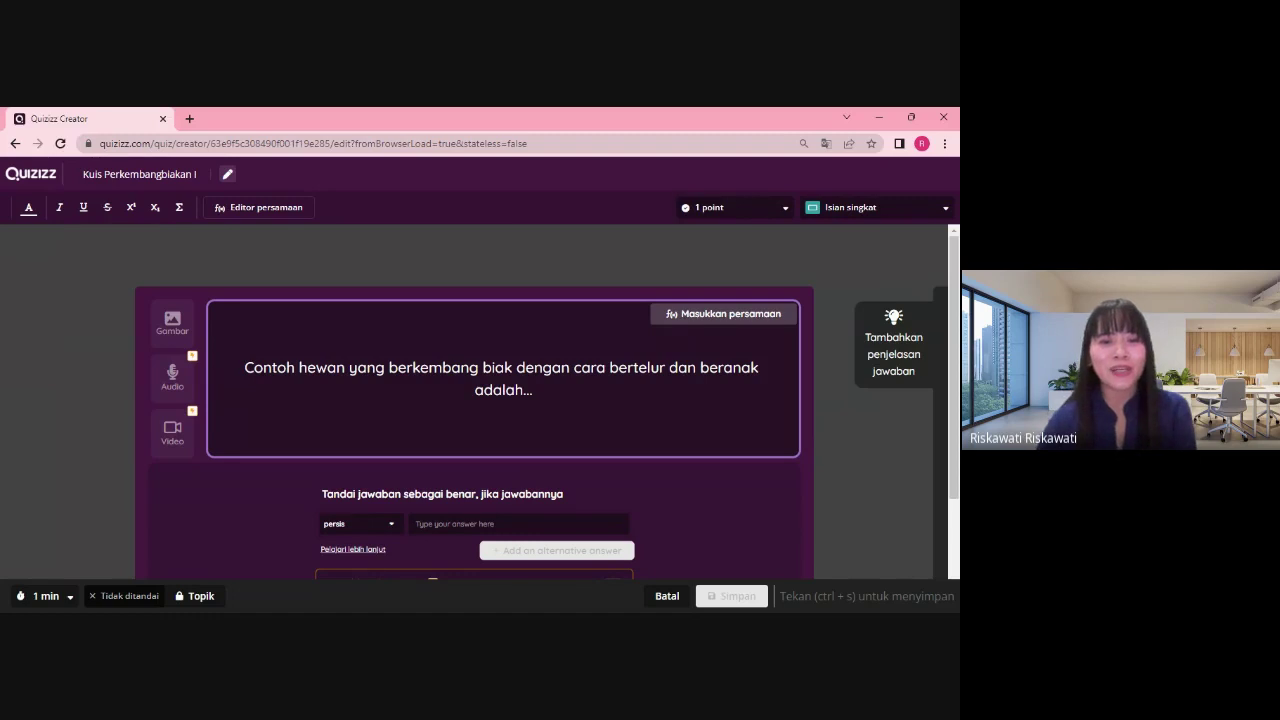
Examine the matching rules offered for judging a short answer as correct
scroll(395, 470, "down", 1)
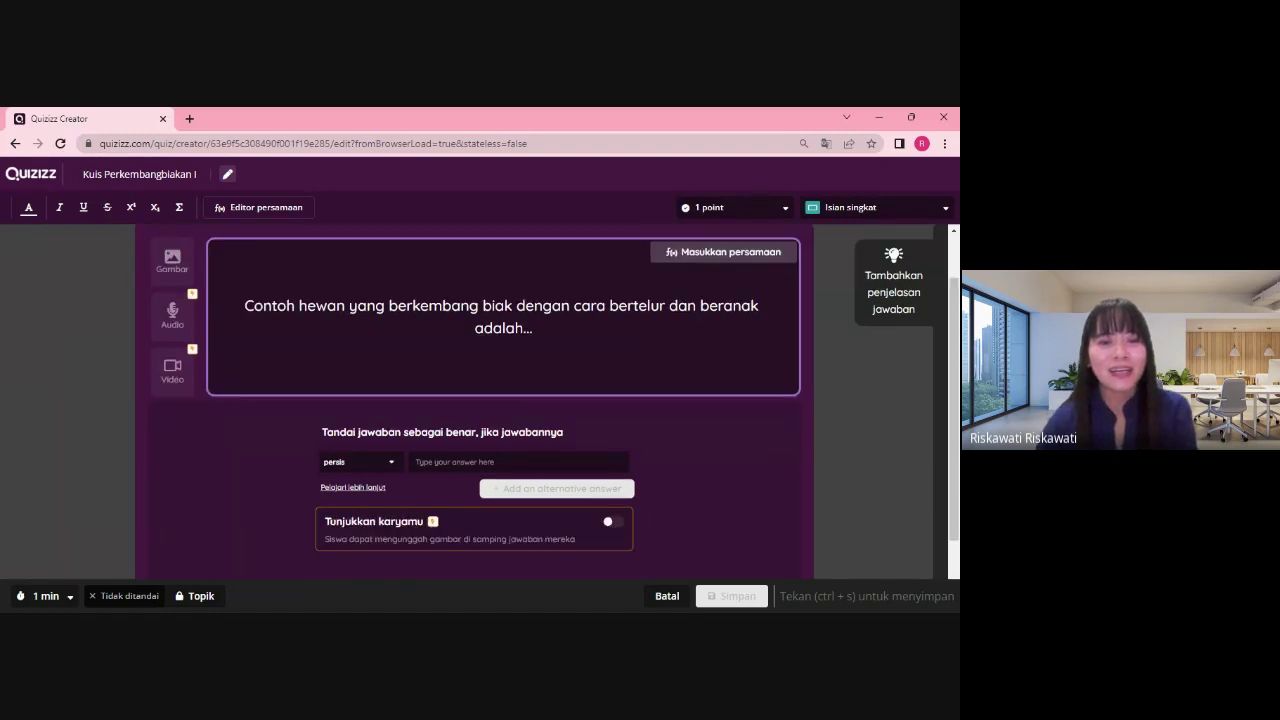
left_click(390, 456)
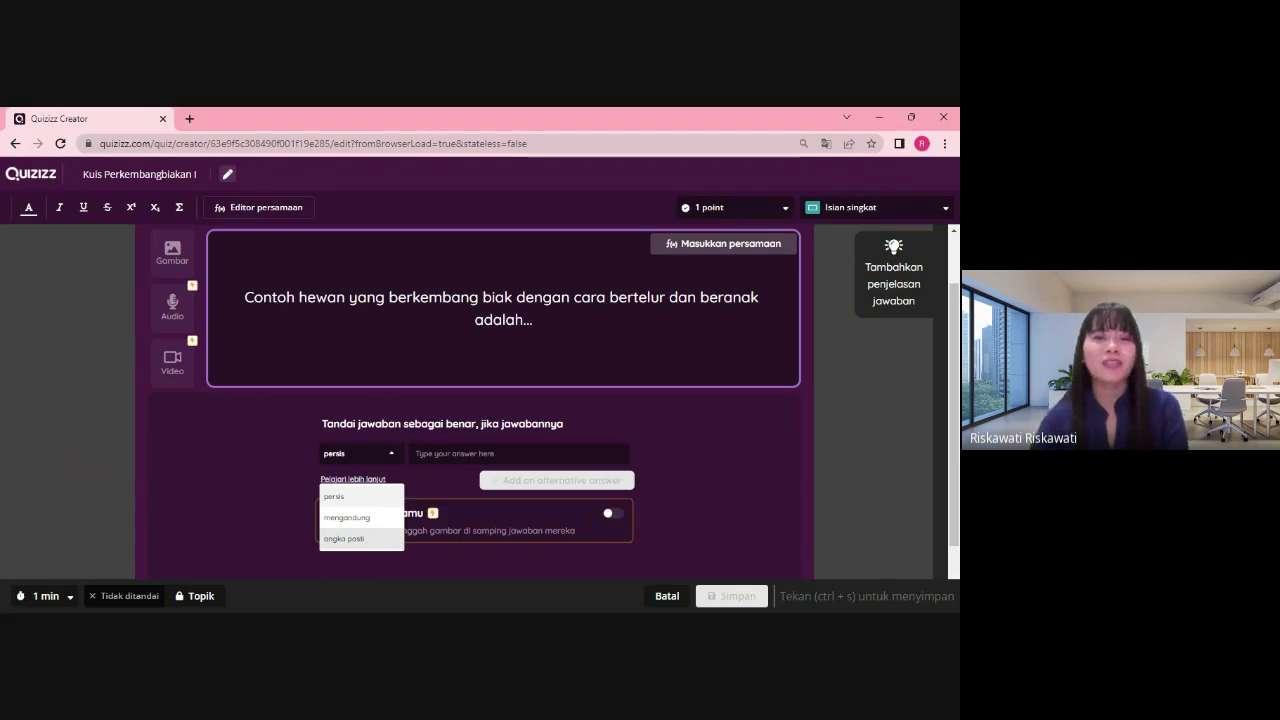
left_click(390, 458)
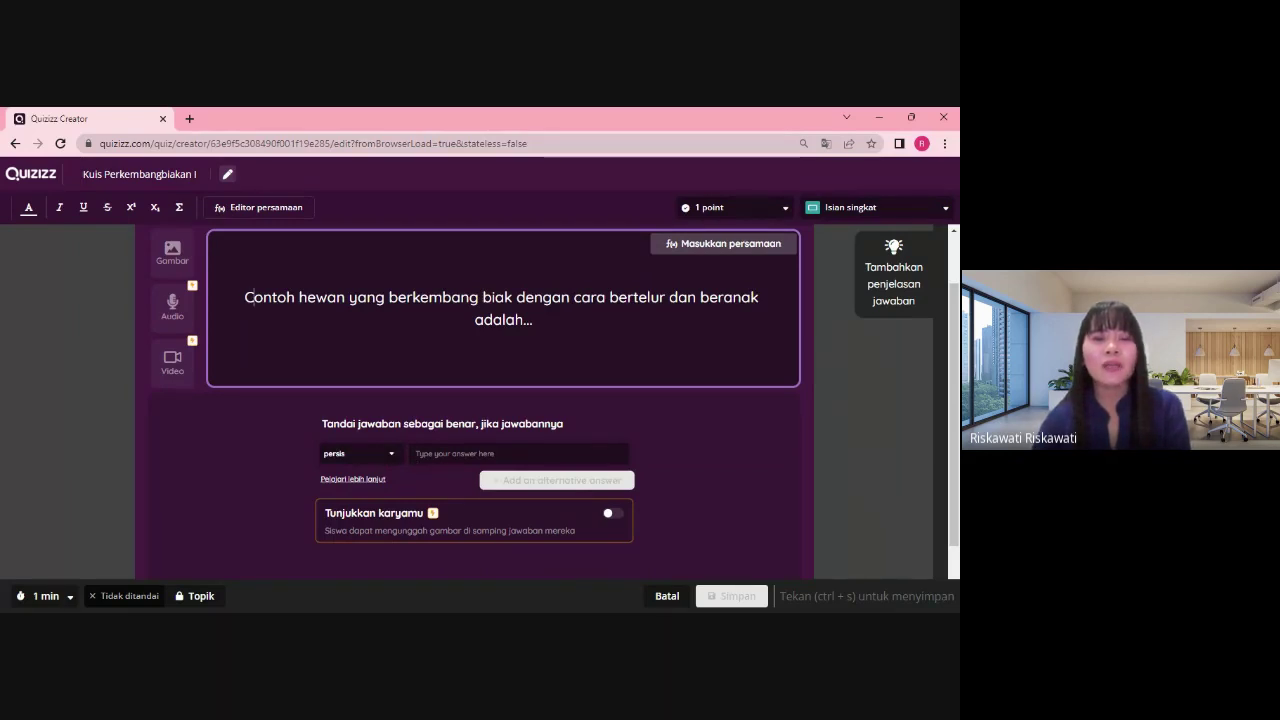
left_click(392, 456)
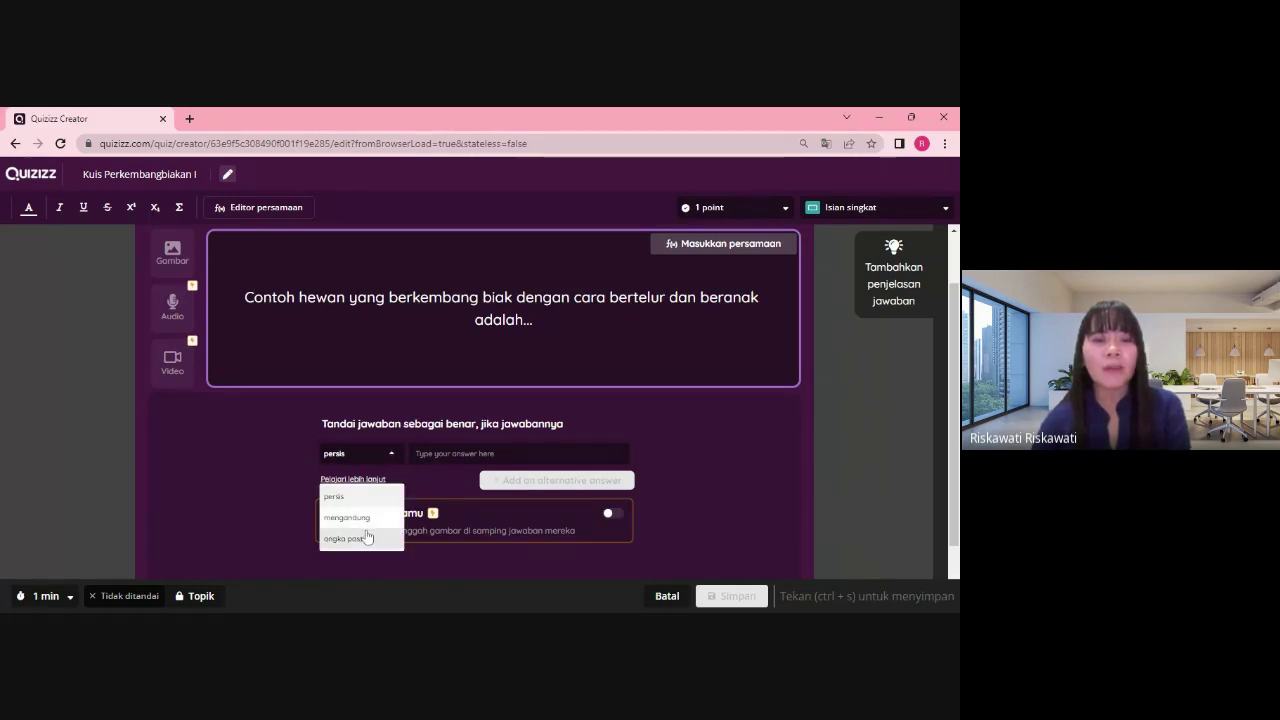
left_click(415, 453)
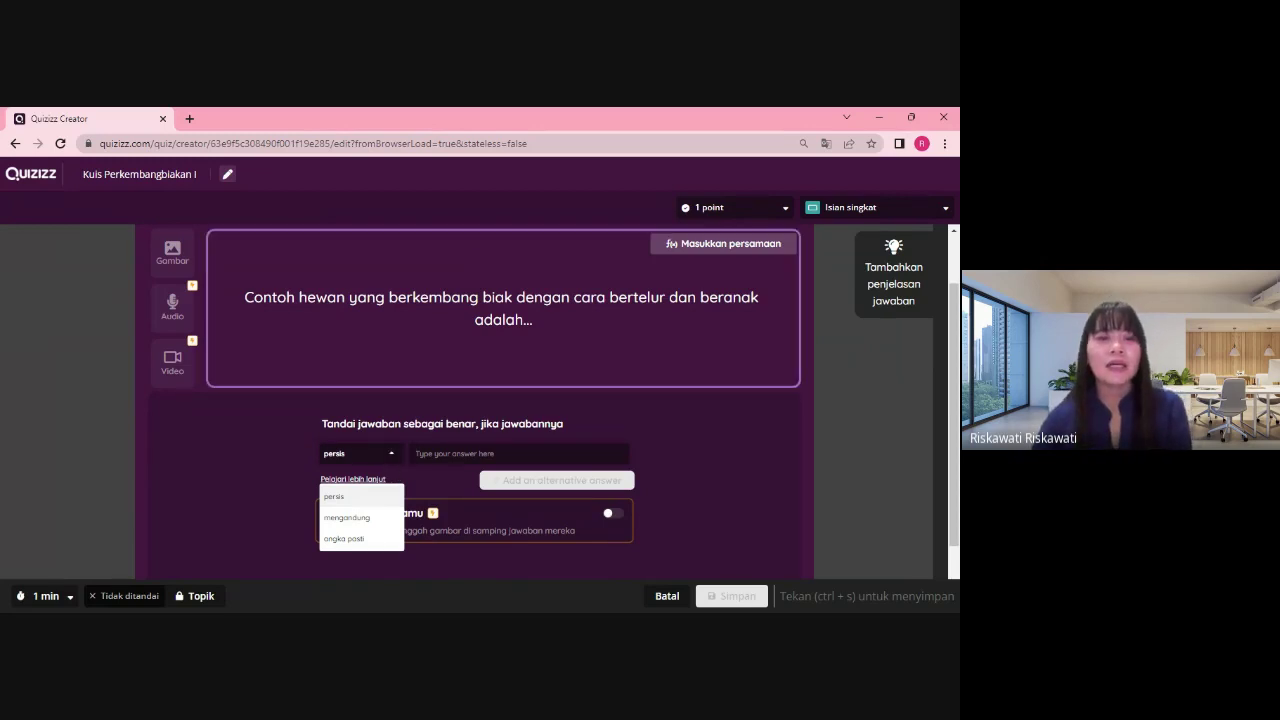
Enter "Ovovivipar" as the accepted answer and save the short-answer question
left_click(390, 456)
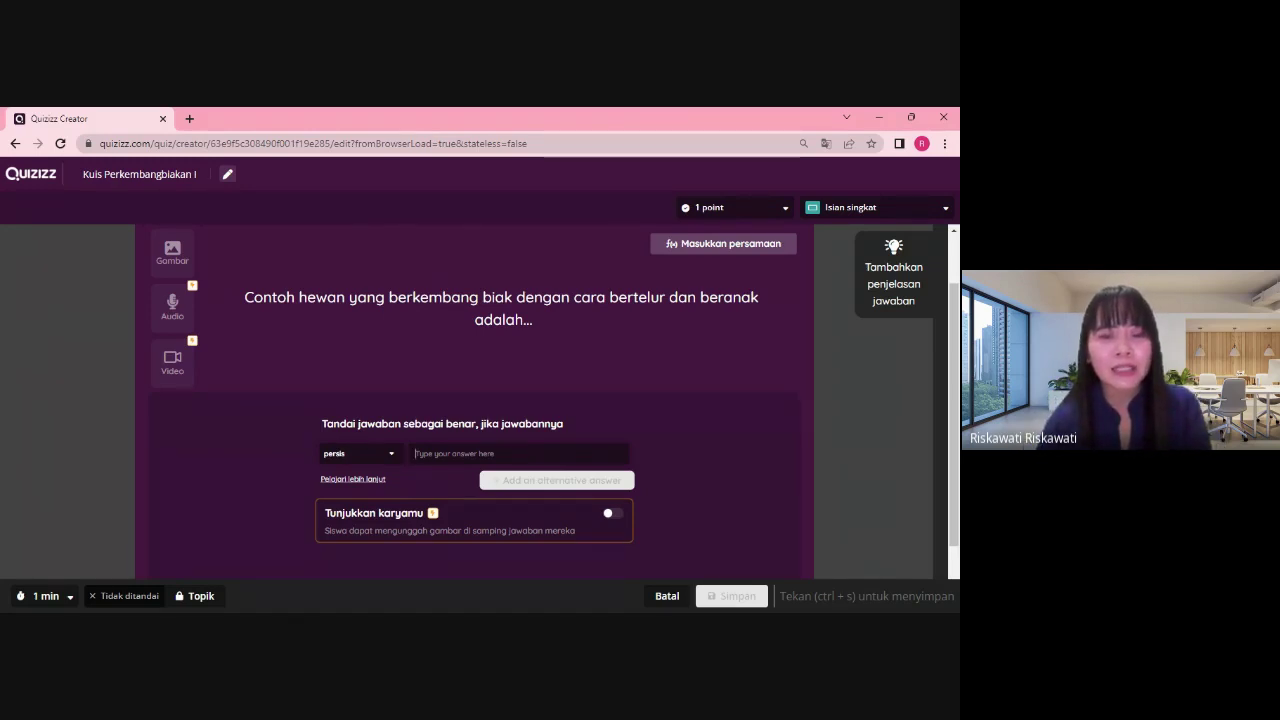
type("O")
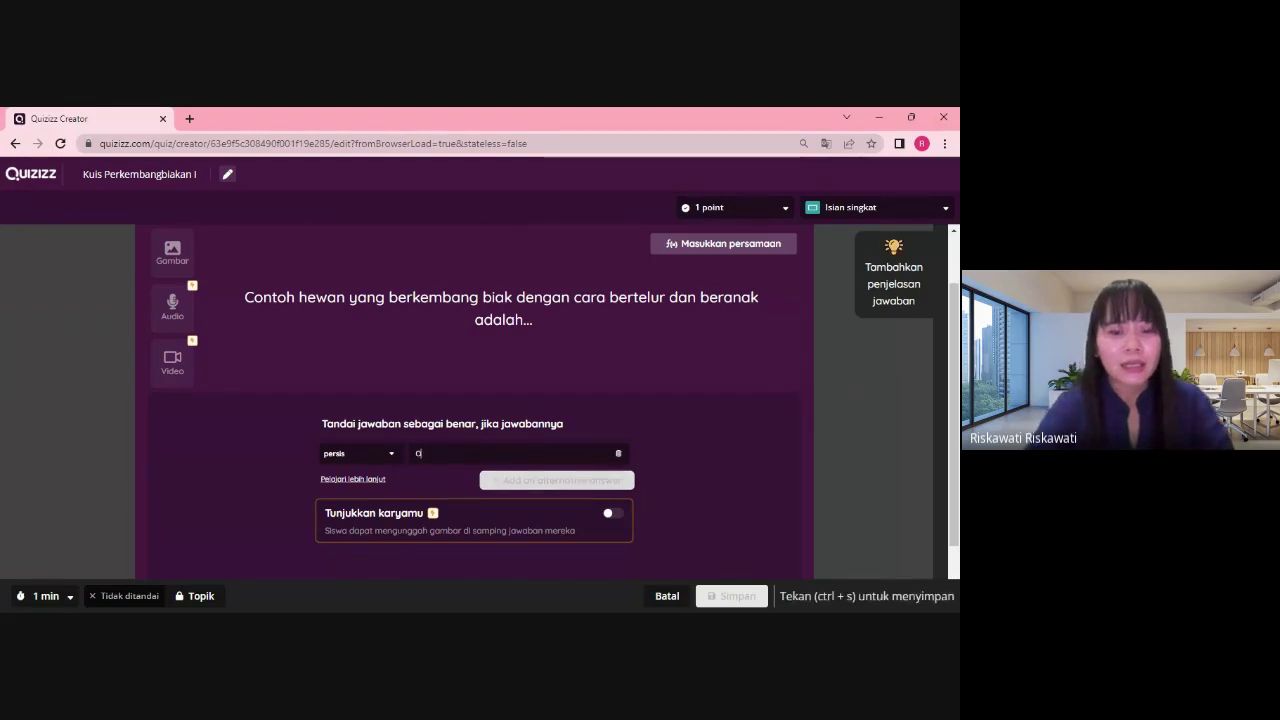
type("vov")
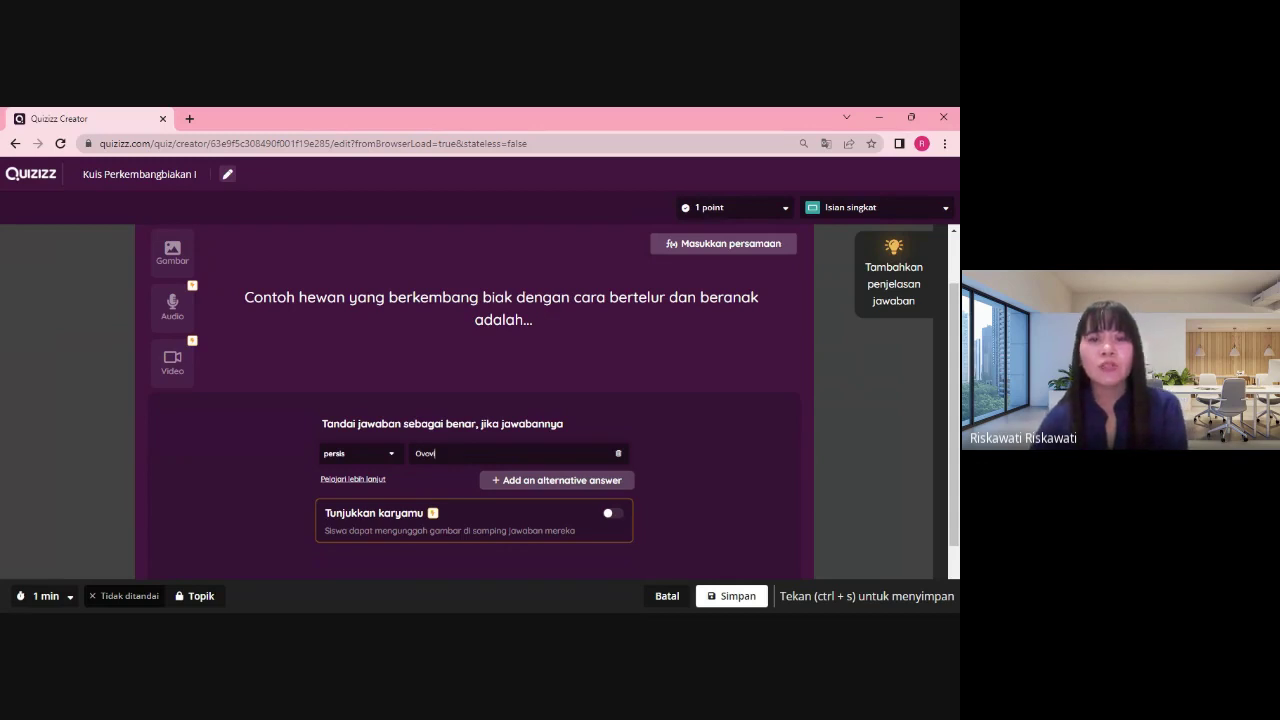
type("ivipar")
scroll(269, 340, "down", 1)
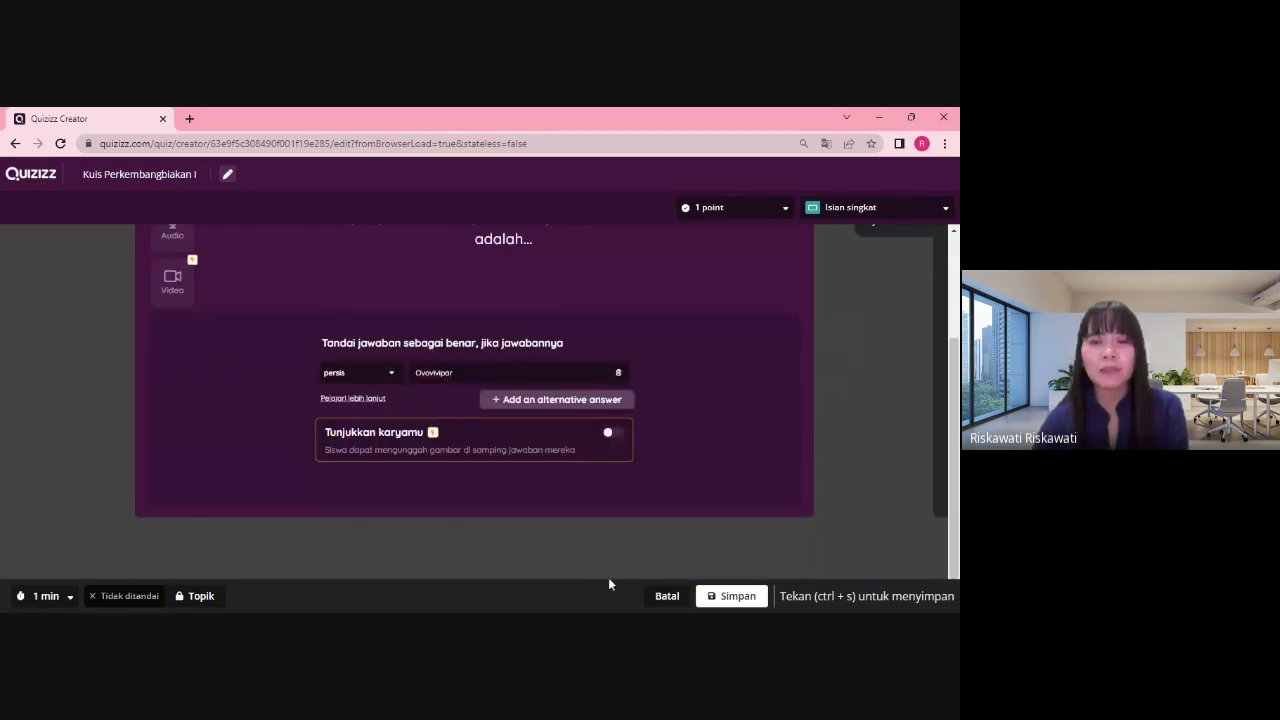
left_click(724, 598)
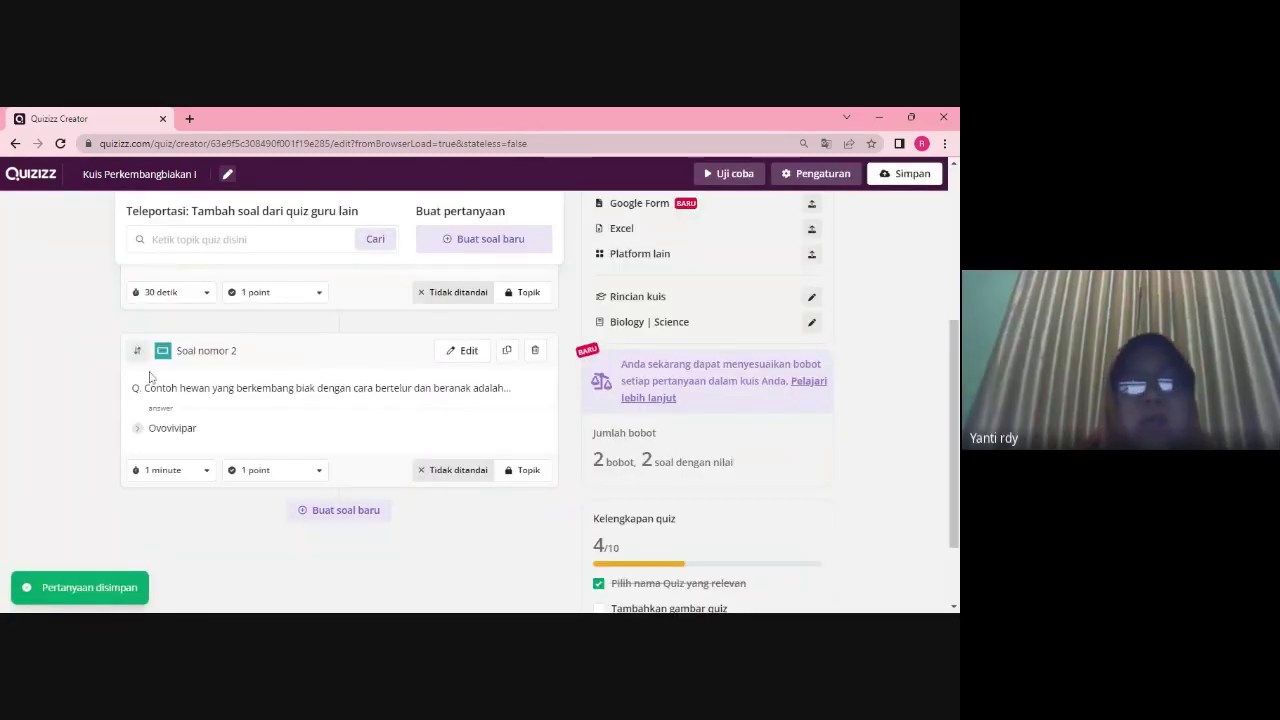
Reopen question 2 for editing and replace its accepted answer with "Ayam"
left_click(463, 350)
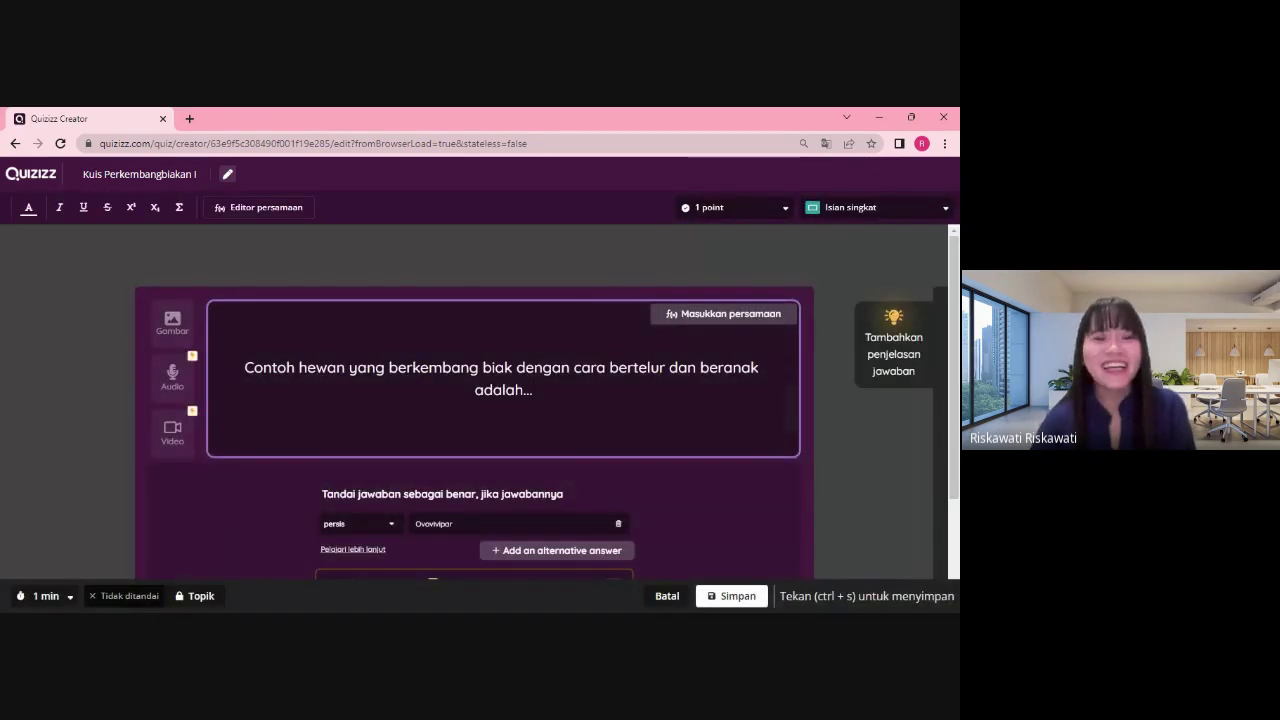
scroll(547, 365, "down", 1)
left_click_drag(453, 453, 414, 453)
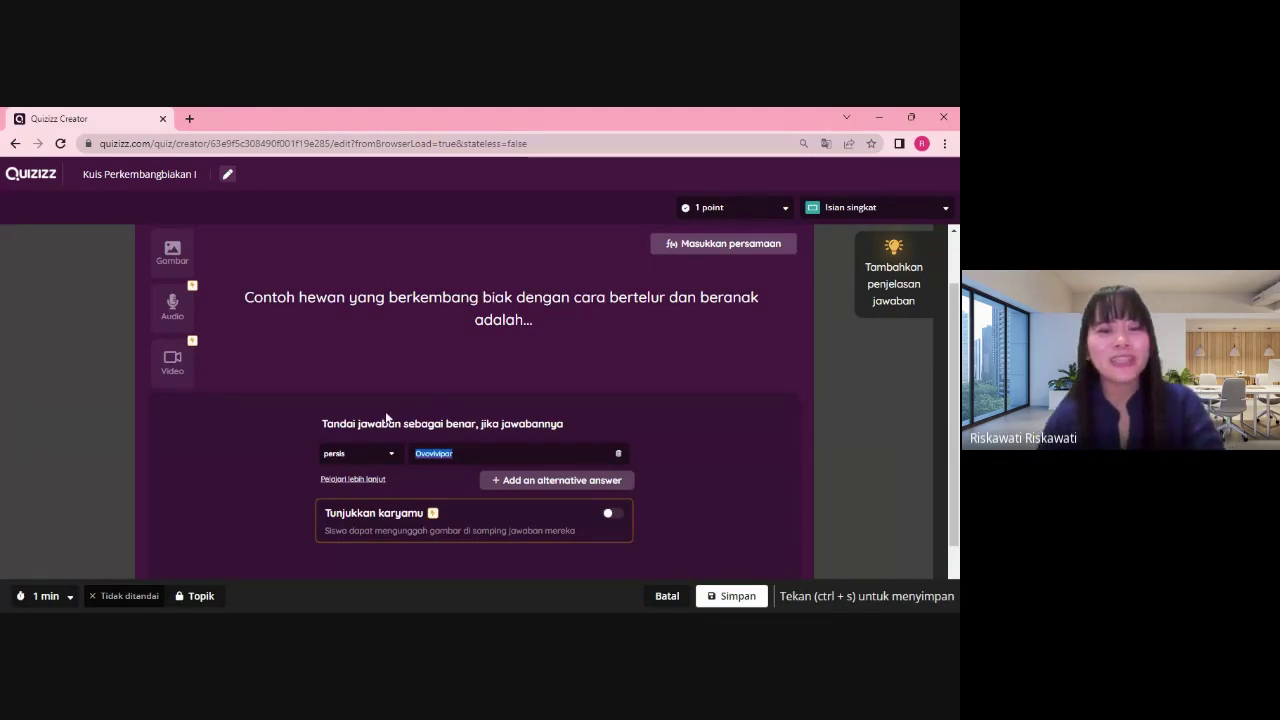
left_click(388, 453)
left_click(367, 495)
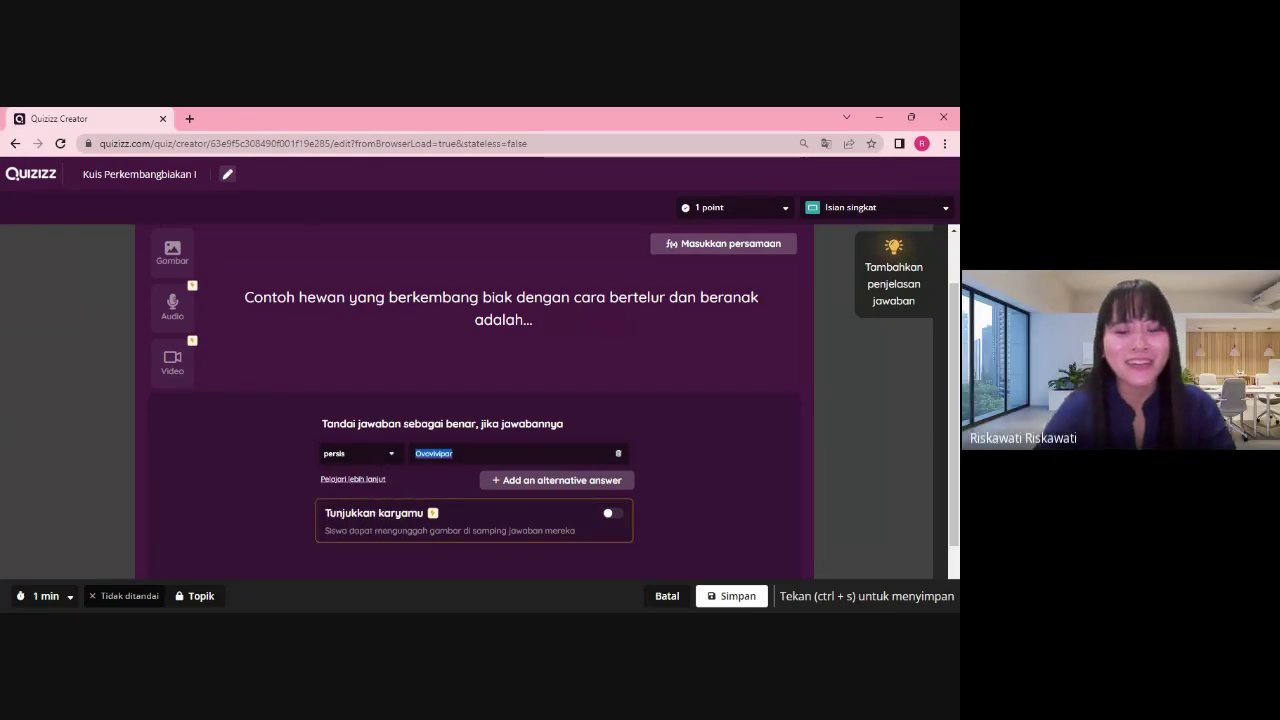
type("Ayam")
Add "Bebek" and "Katak" as alternative accepted answers and save the short-answer question
left_click(515, 484)
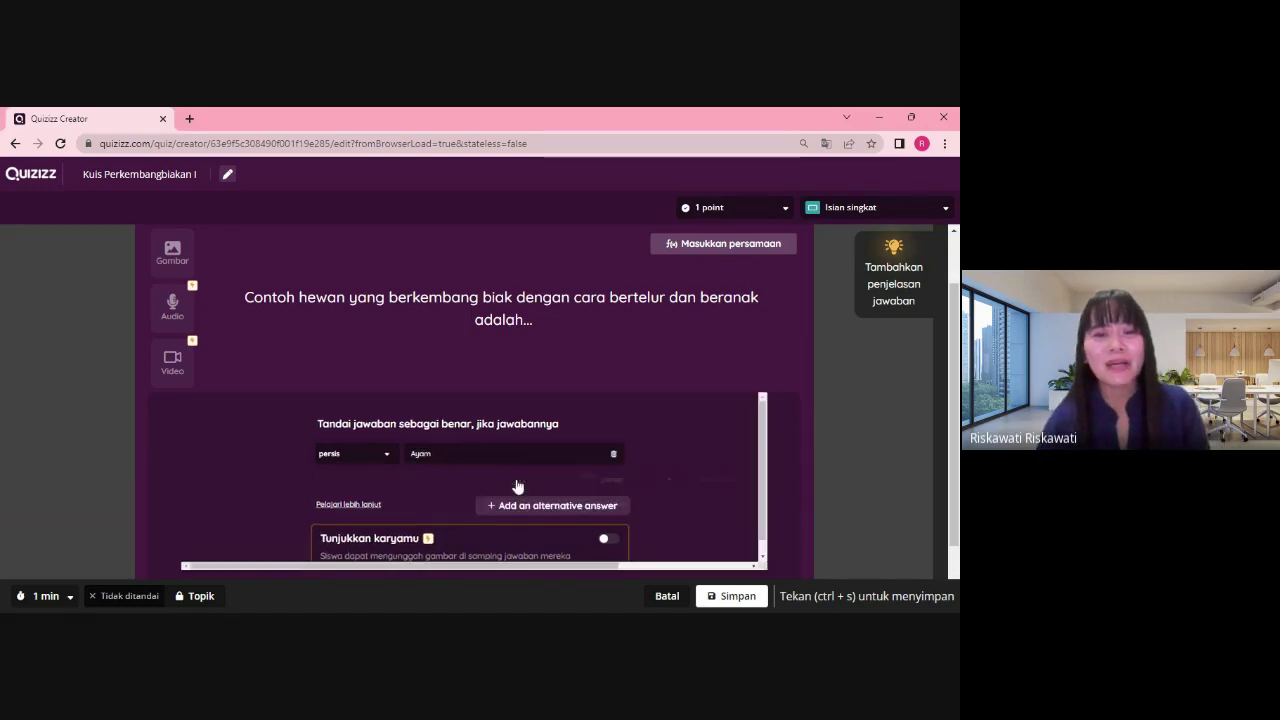
type("Bebek")
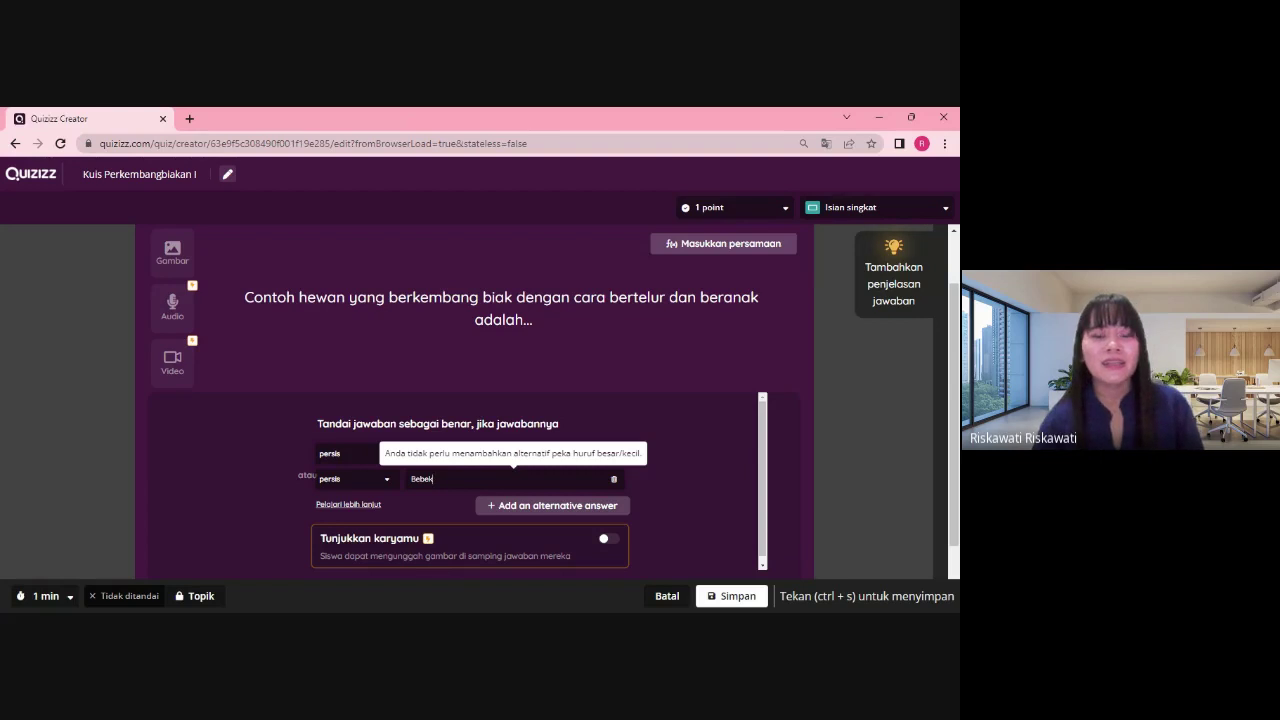
left_click(528, 508)
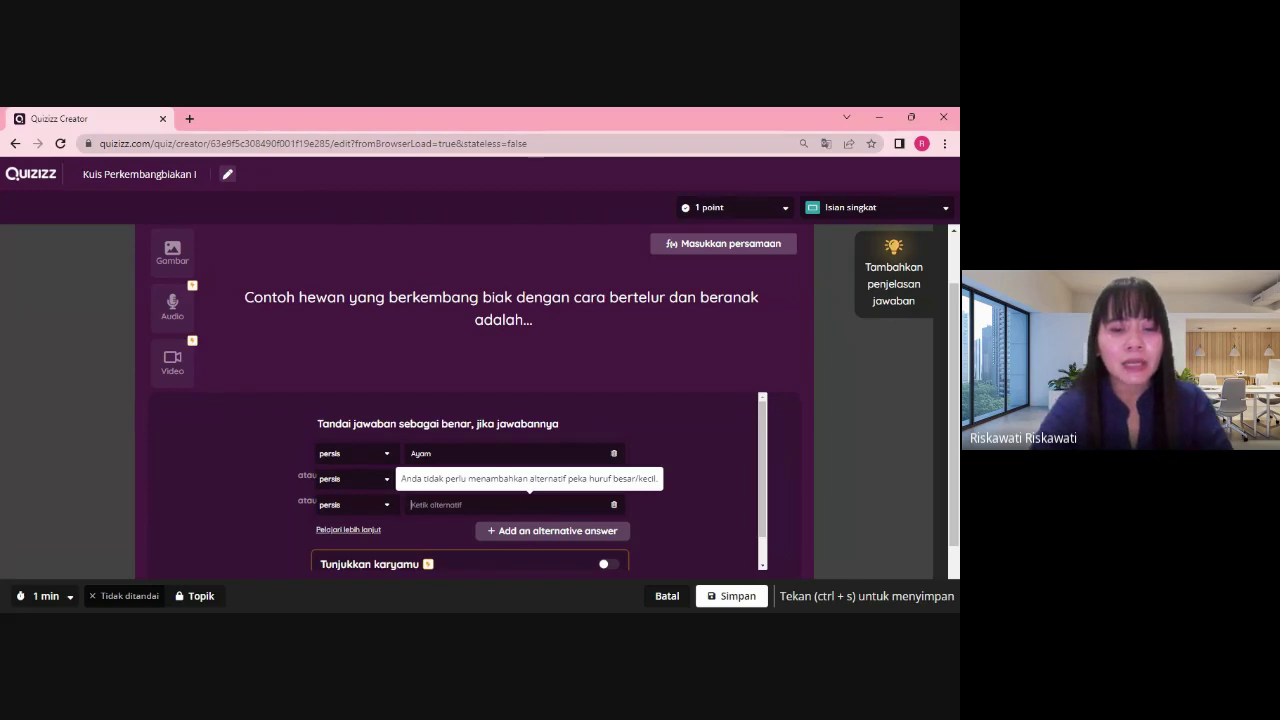
type("Katak")
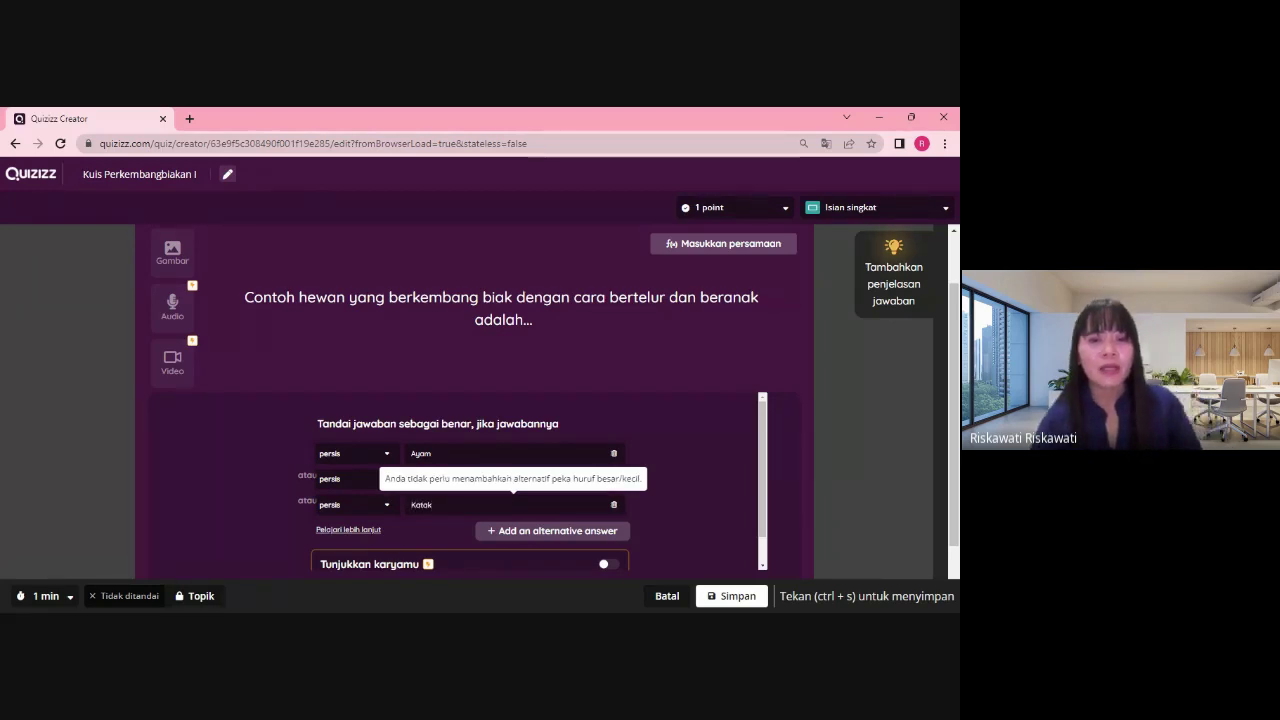
scroll(697, 482, "down", 1)
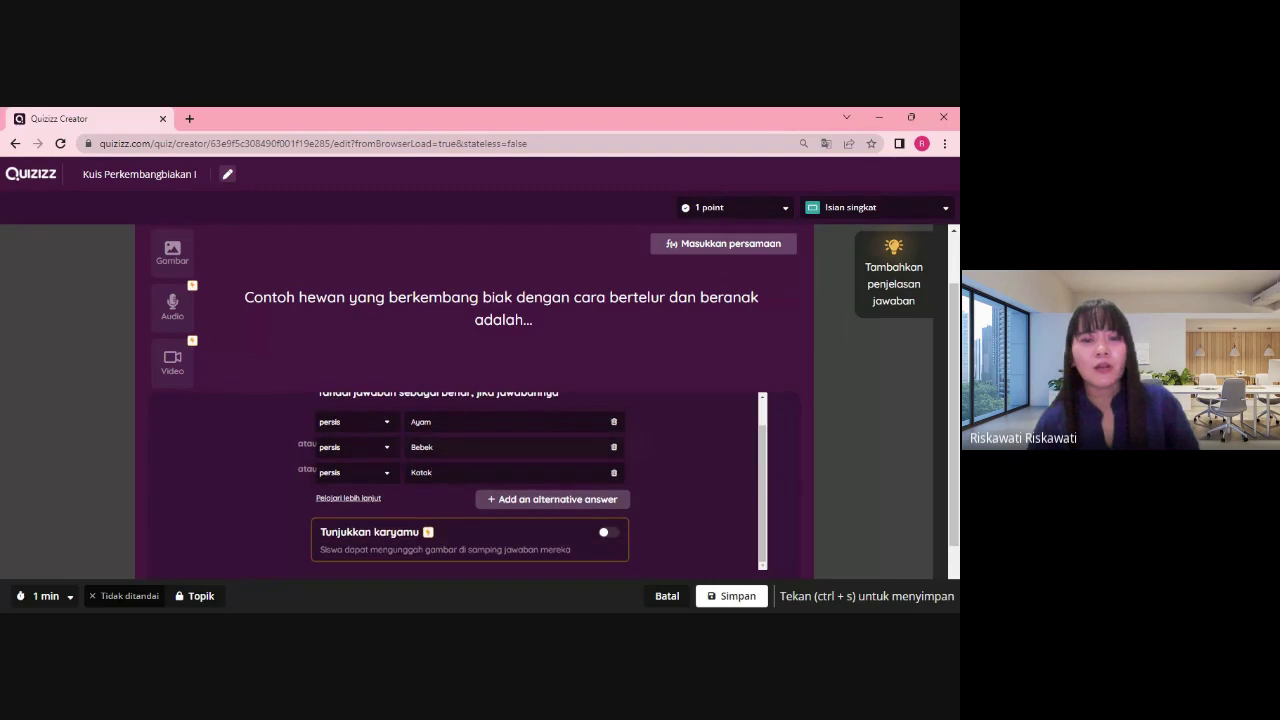
left_click(731, 596)
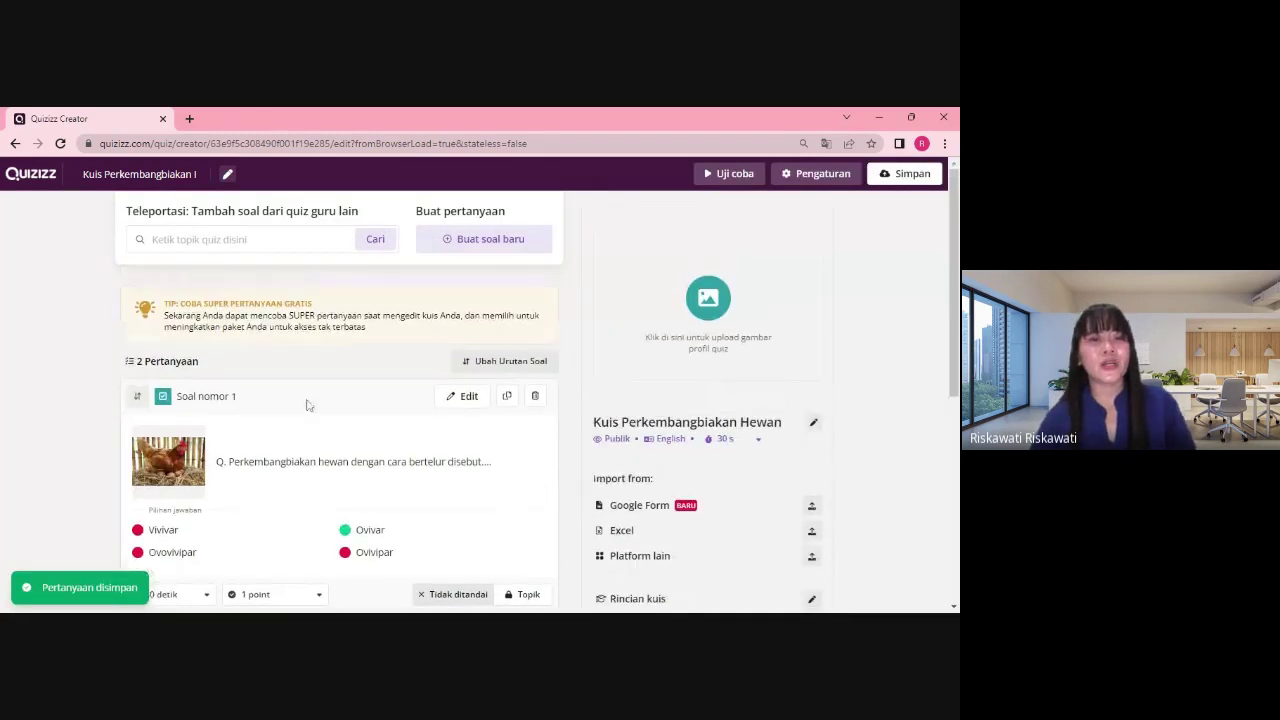
Review the two saved questions and create a new question of the drawing-answer type (Jawaban Menggambar)
scroll(307, 405, "down", 4)
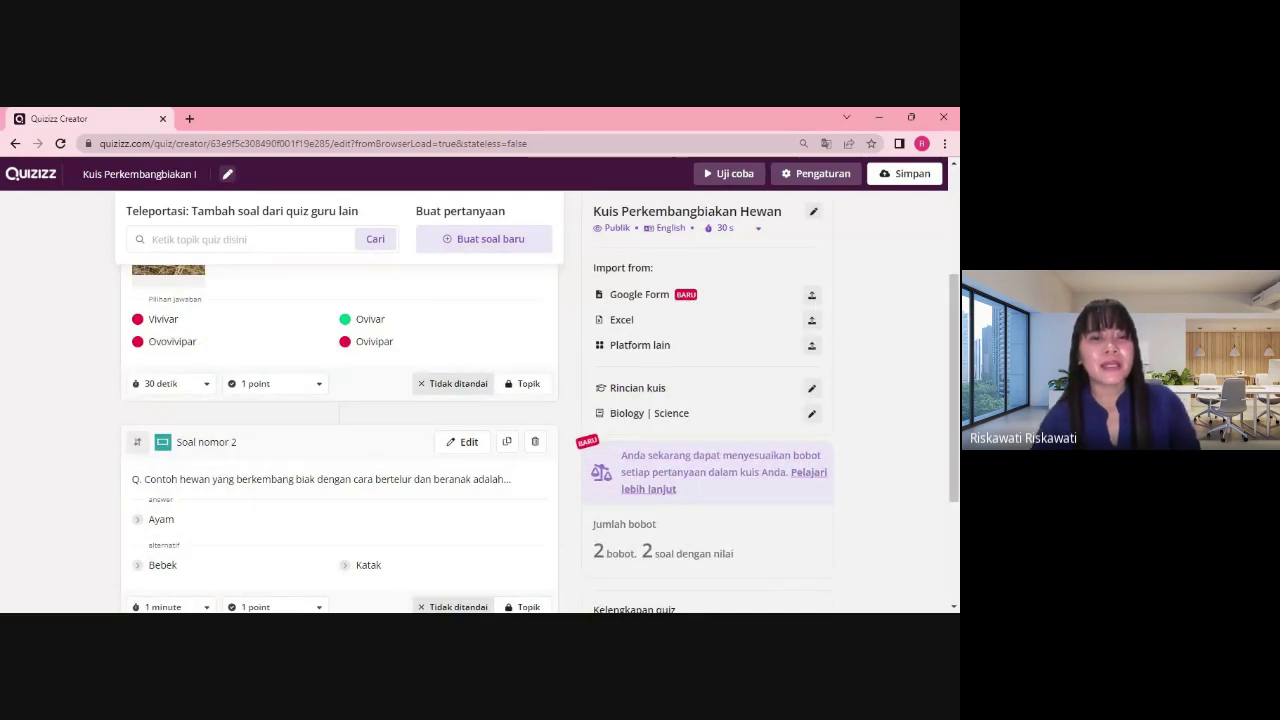
scroll(357, 354, "up", 2)
scroll(337, 414, "down", 3)
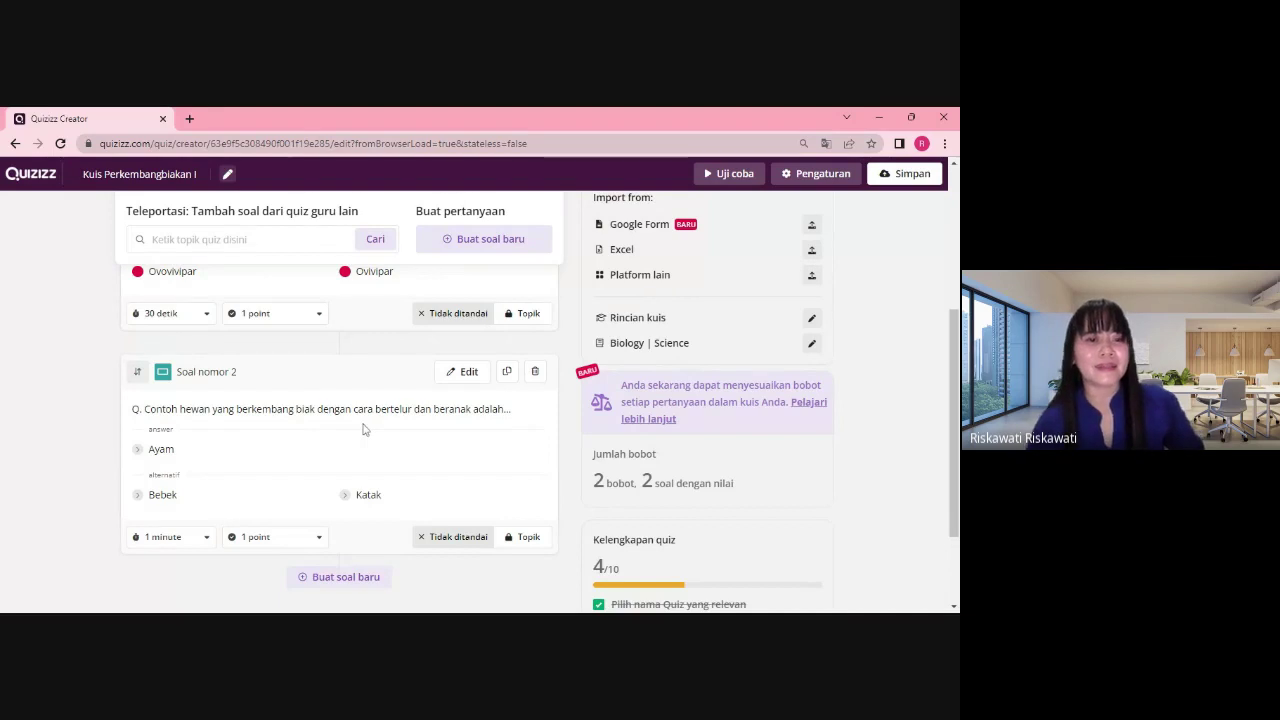
scroll(364, 429, "down", 1)
scroll(364, 429, "up", 3)
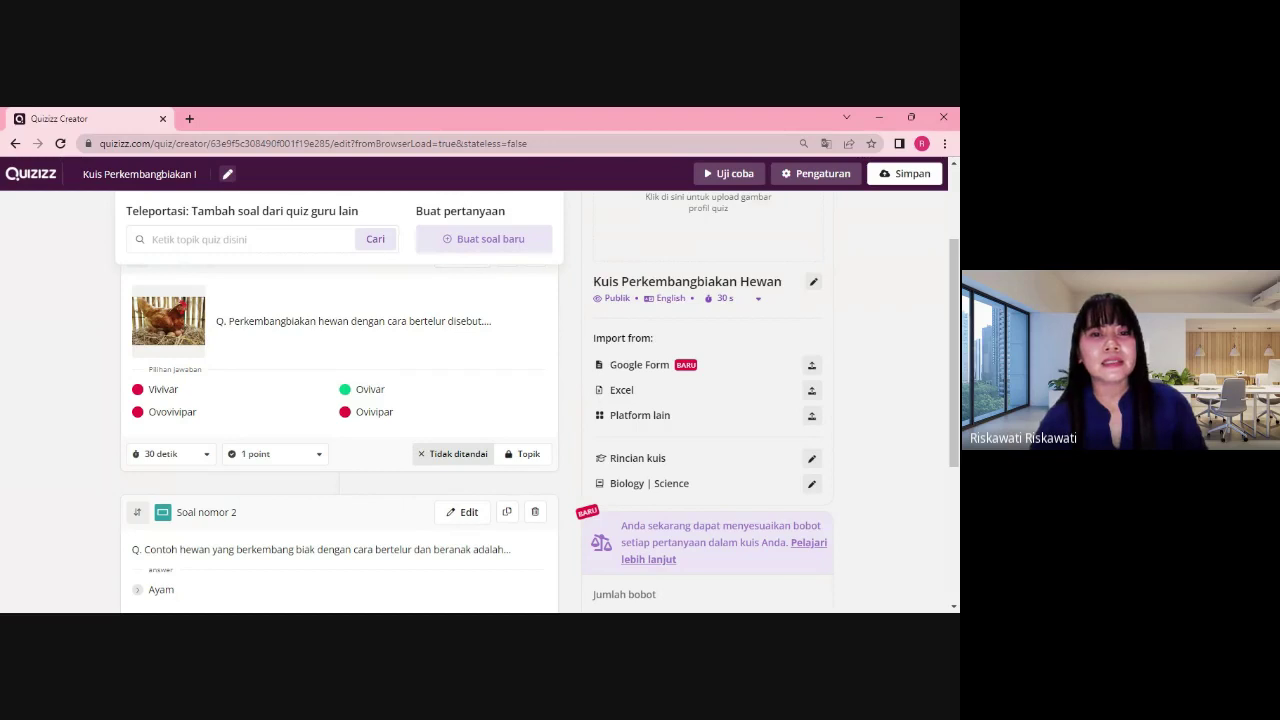
left_click(452, 245)
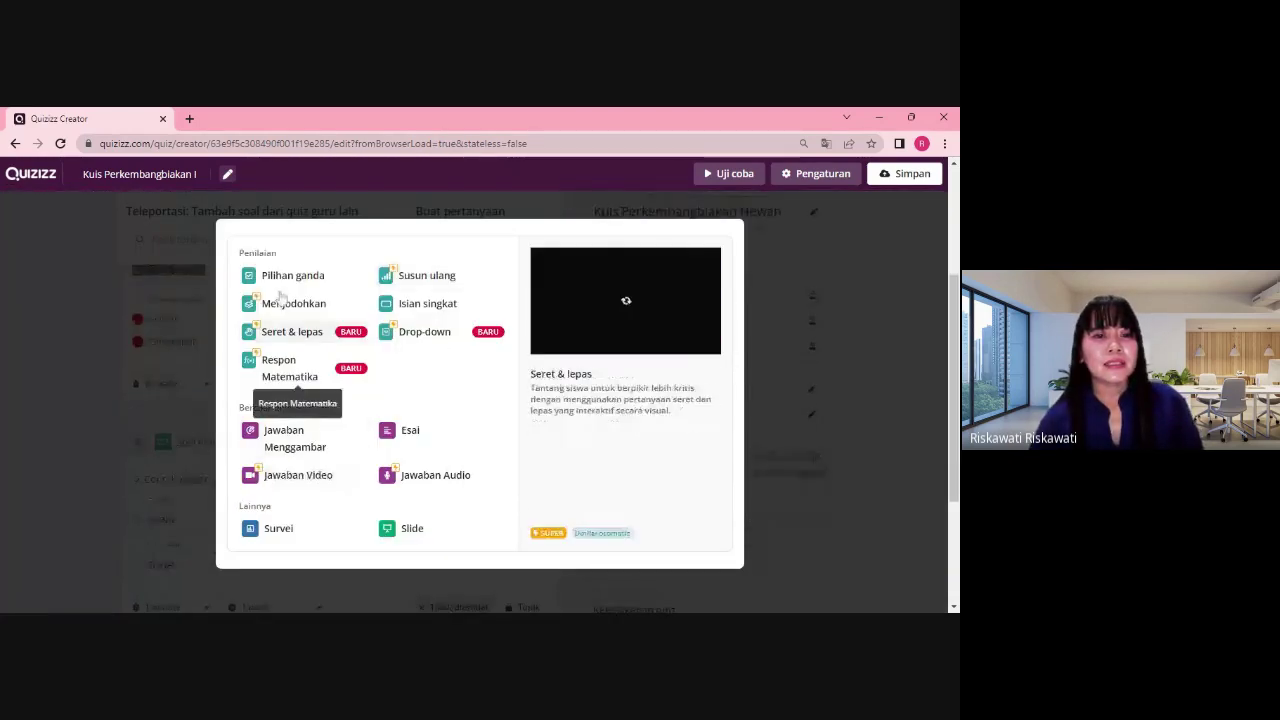
left_click(289, 437)
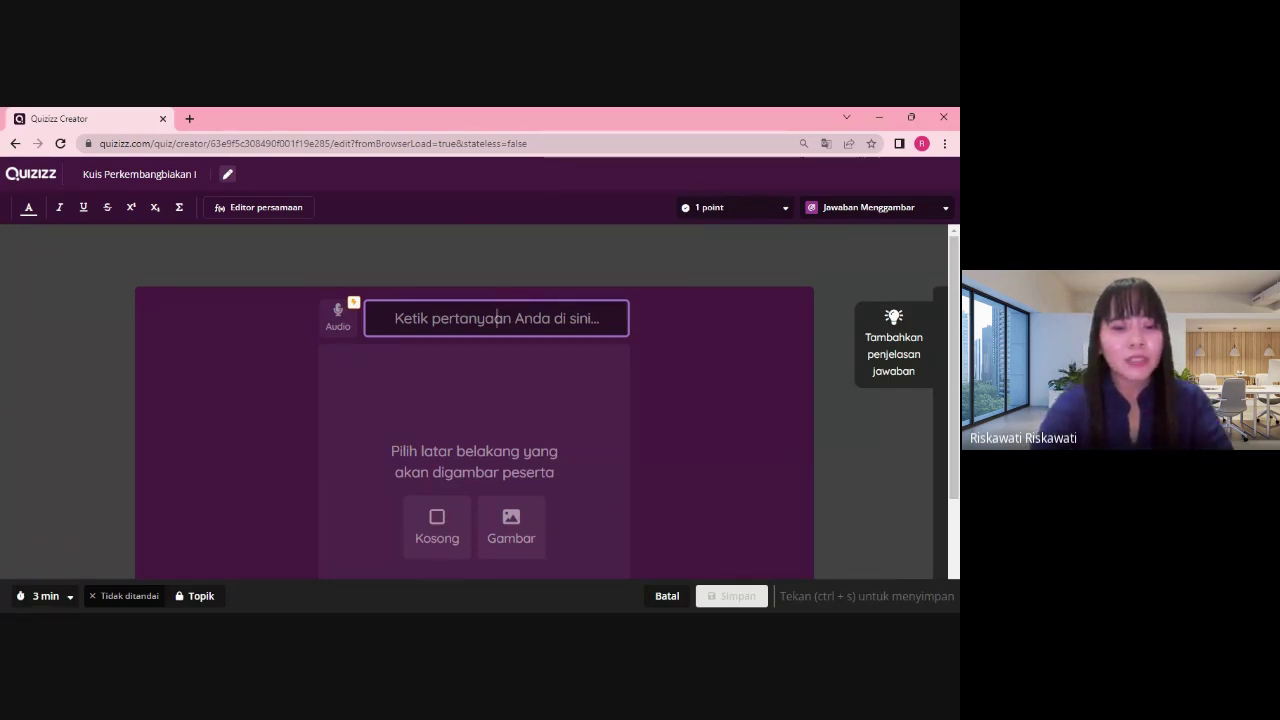
Enter the drawing question text "Gambarkanlah setangkai bunga"
type("Ga")
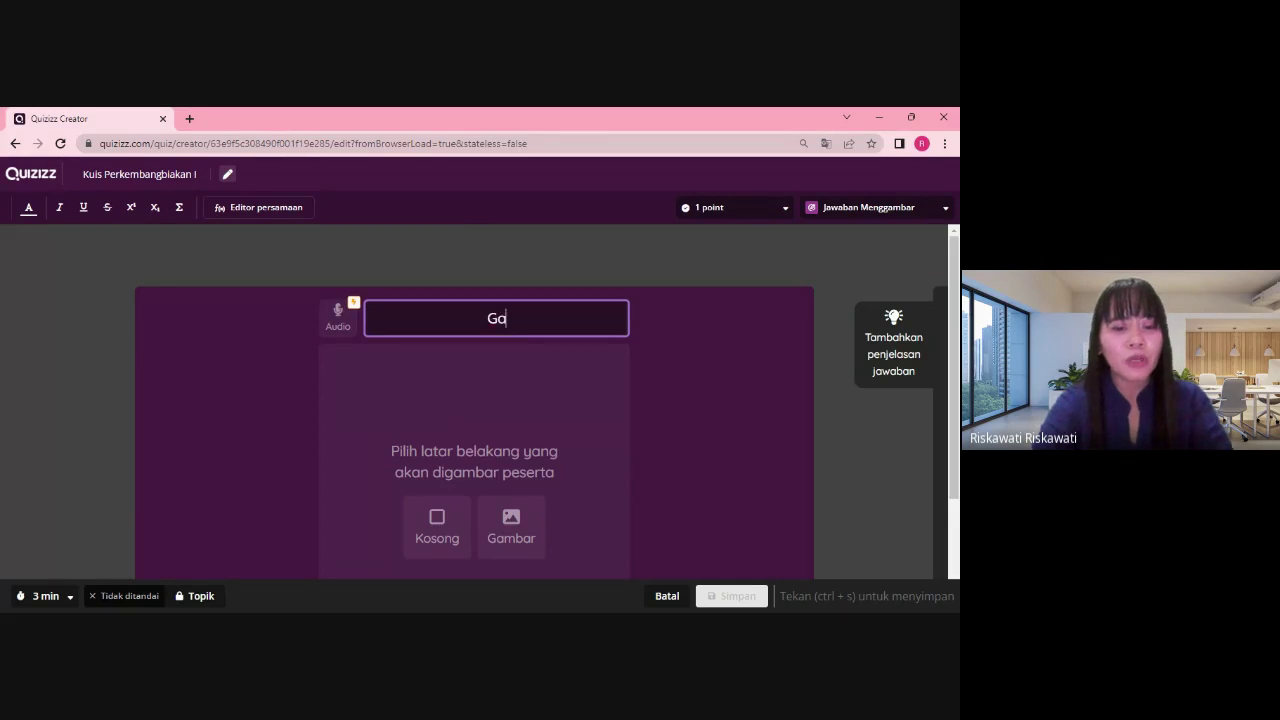
type("mbarkanl")
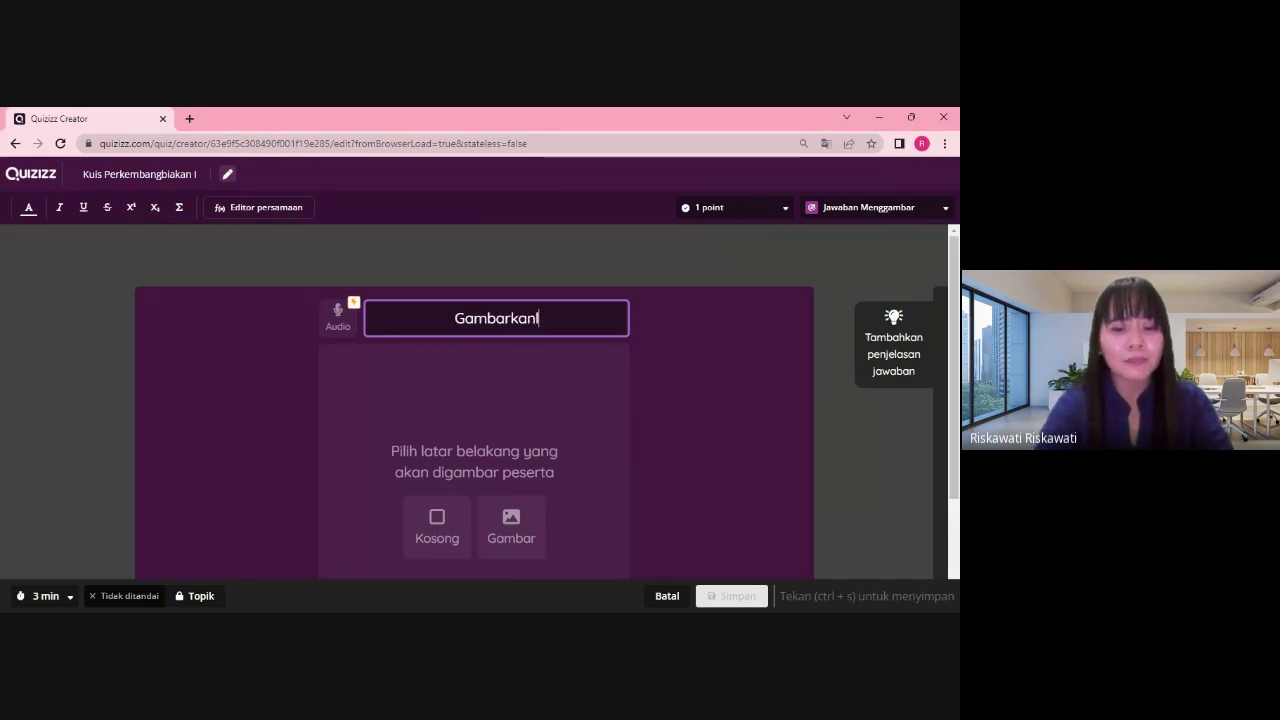
type("ah seb")
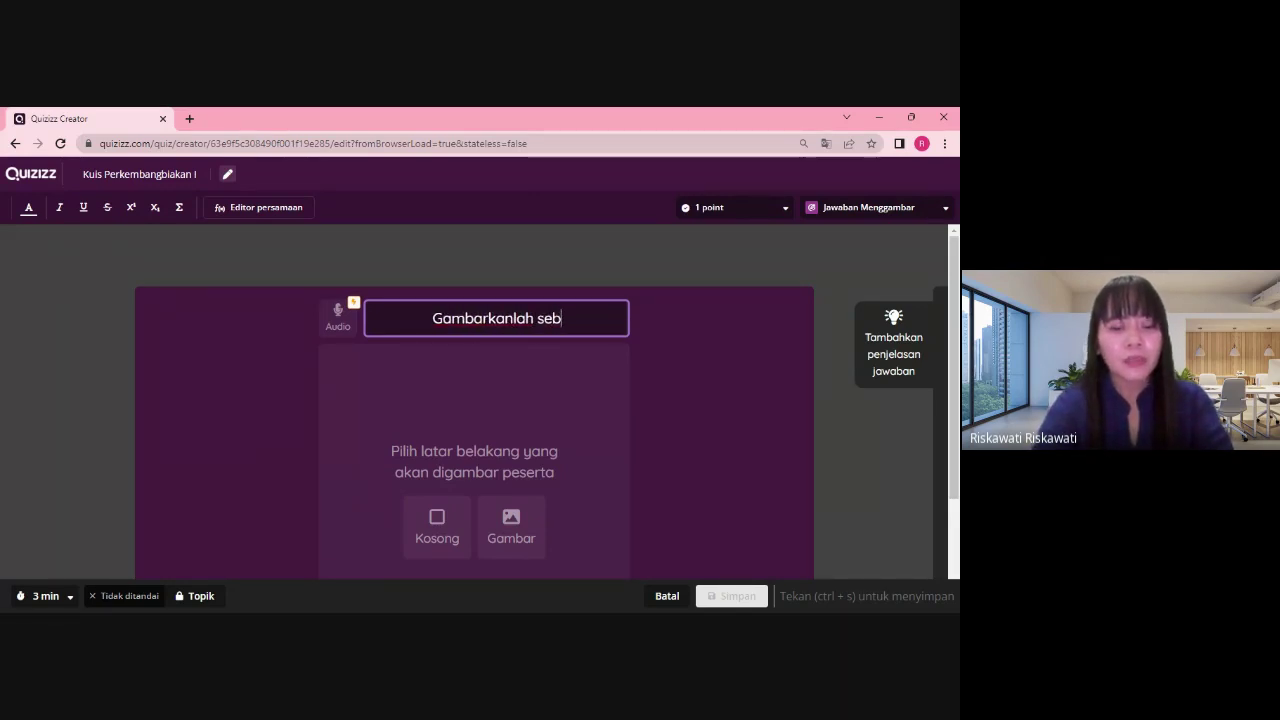
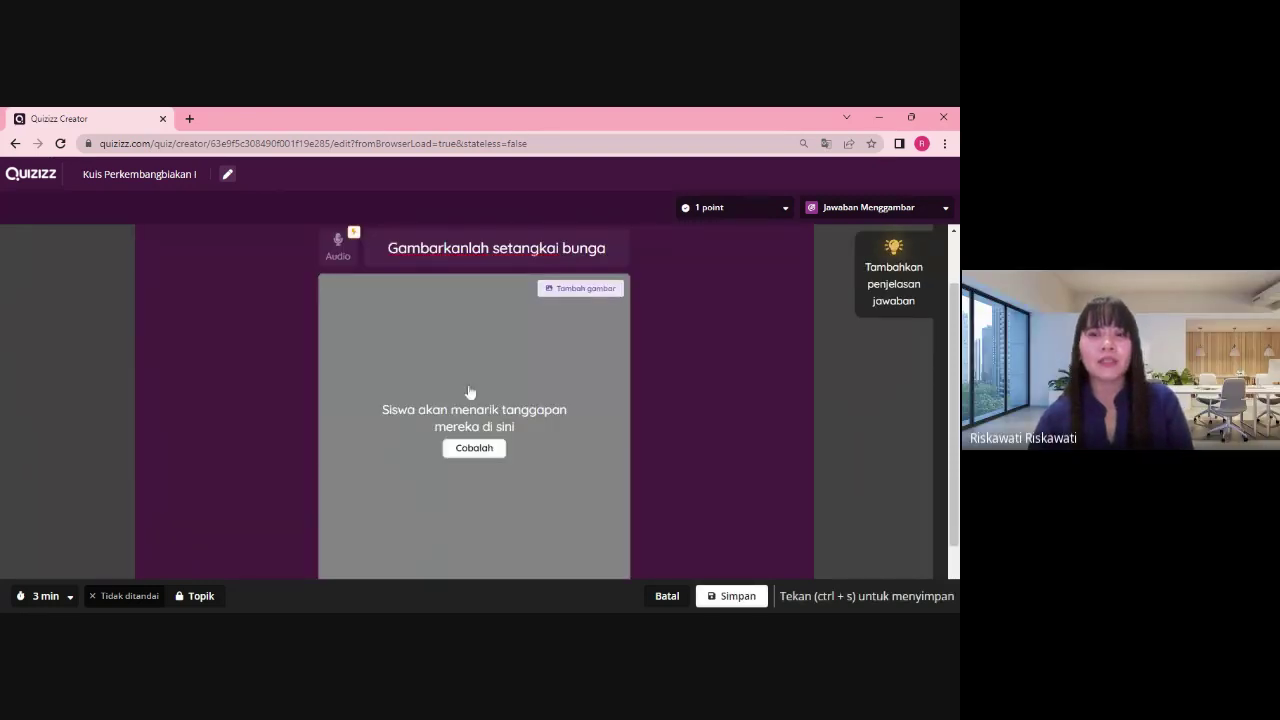
Check the blank drawing canvas for student responses and save the drawing question
scroll(470, 392, "down", 2)
scroll(504, 391, "up", 1)
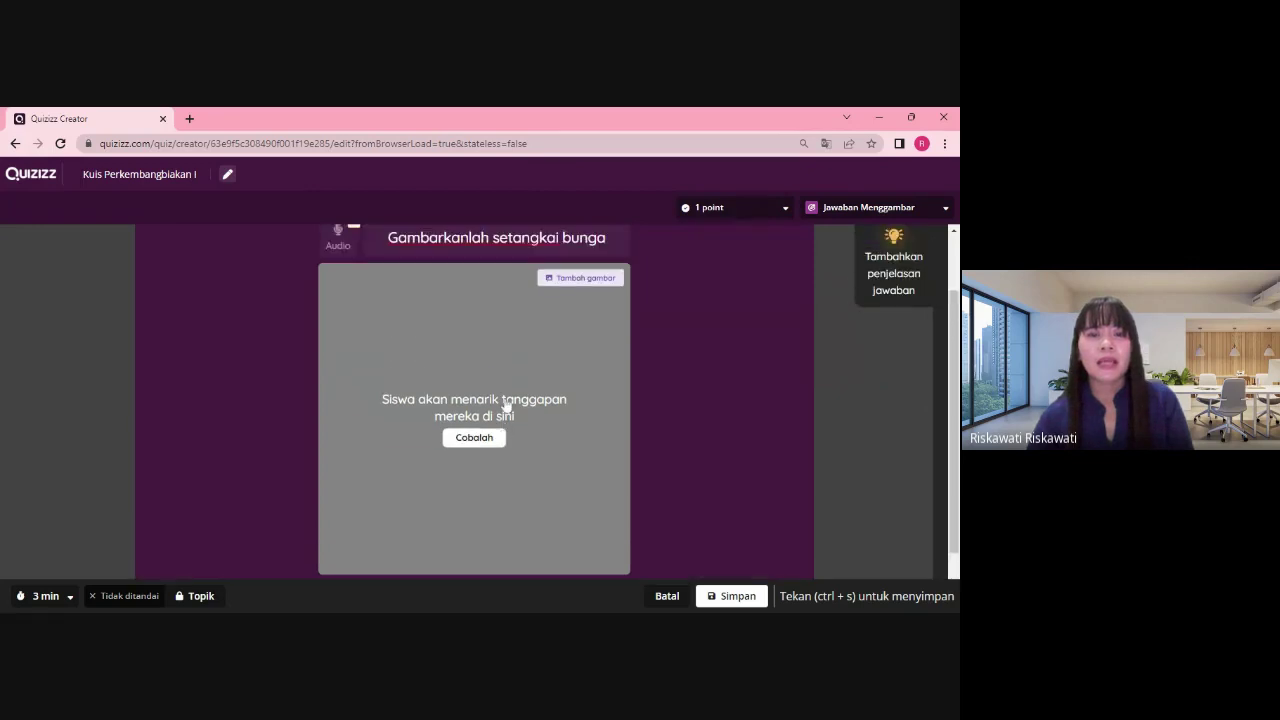
scroll(520, 359, "down", 1)
left_click(504, 371)
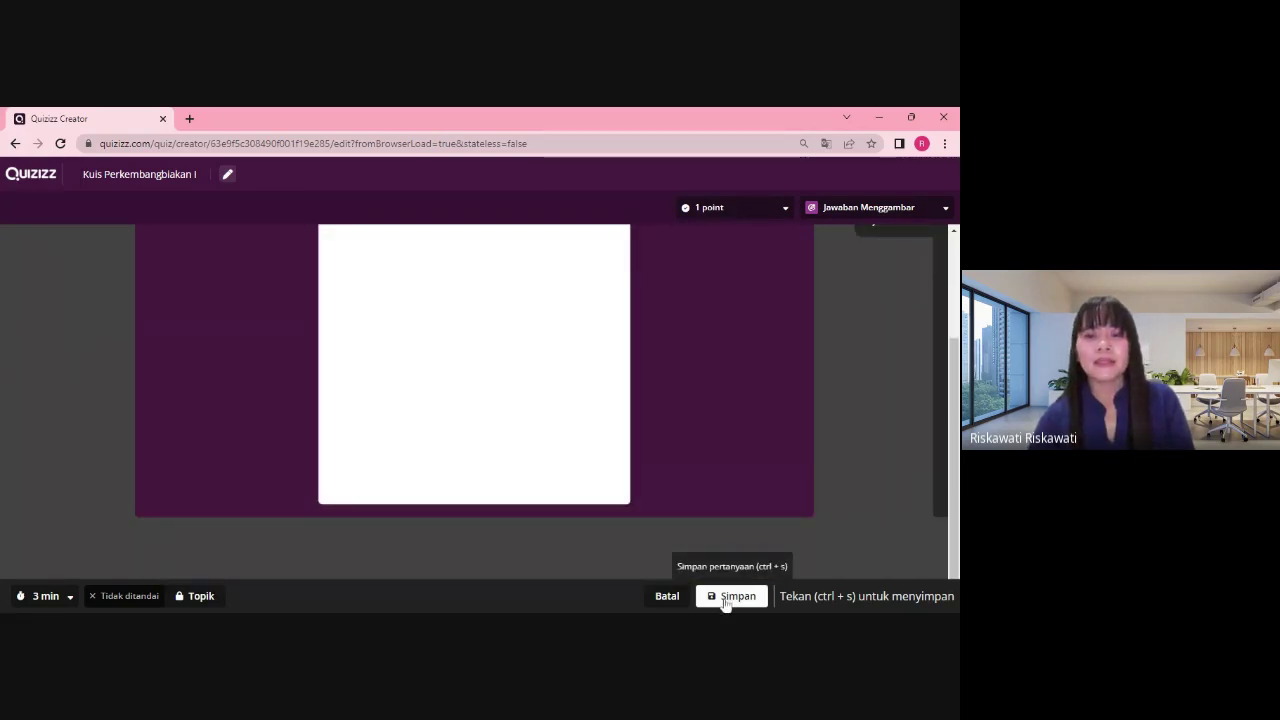
left_click(726, 600)
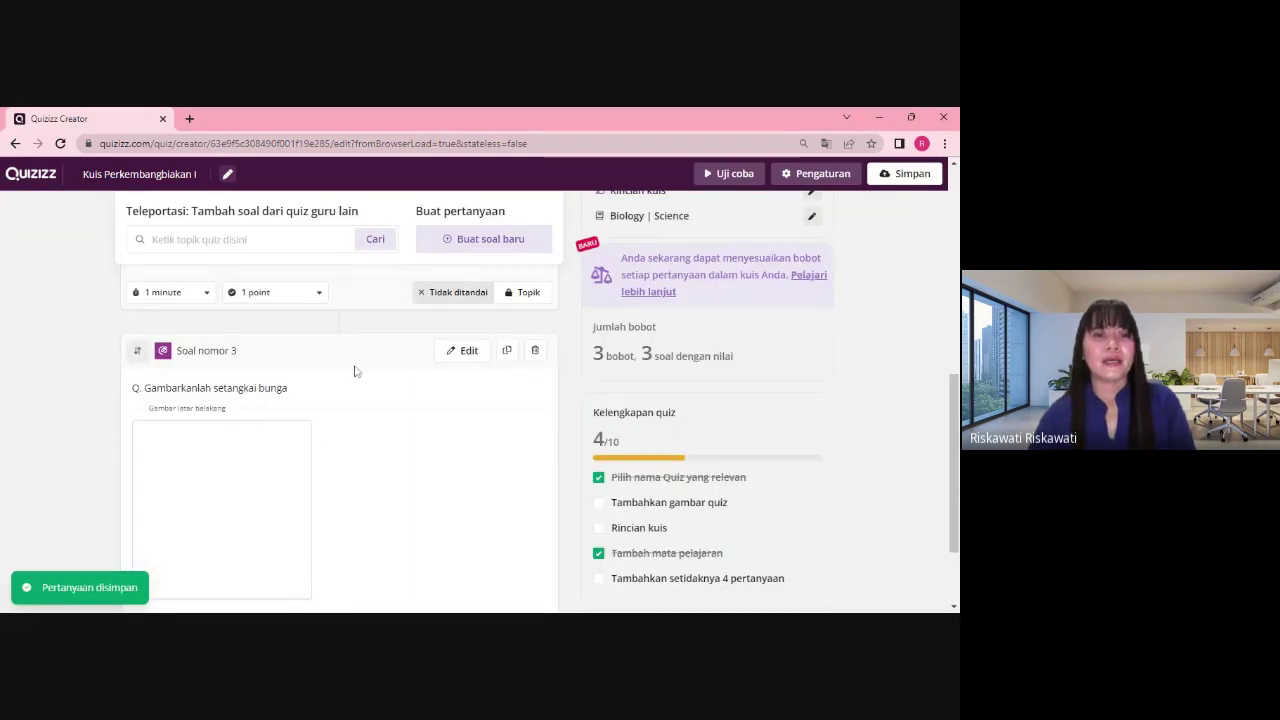
Look over the saved questions and create a new question of the survey type (Survei)
scroll(356, 371, "down", 1)
scroll(354, 371, "up", 5)
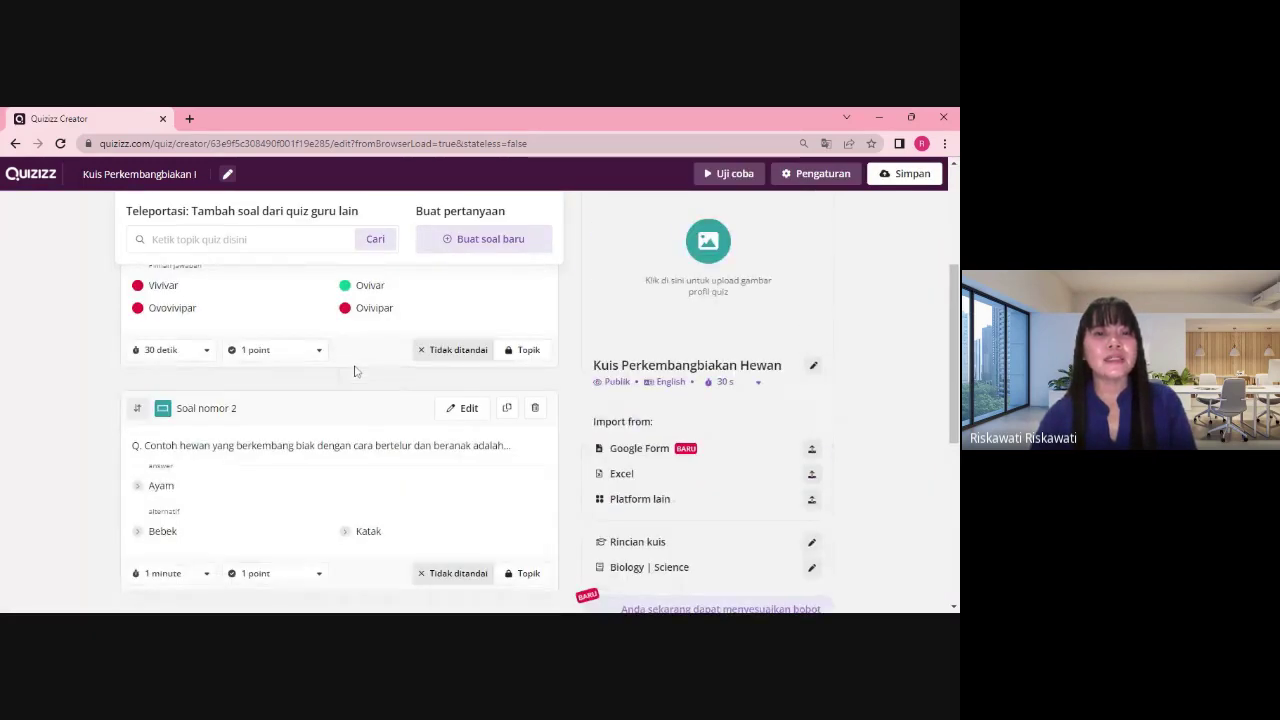
scroll(354, 371, "down", 5)
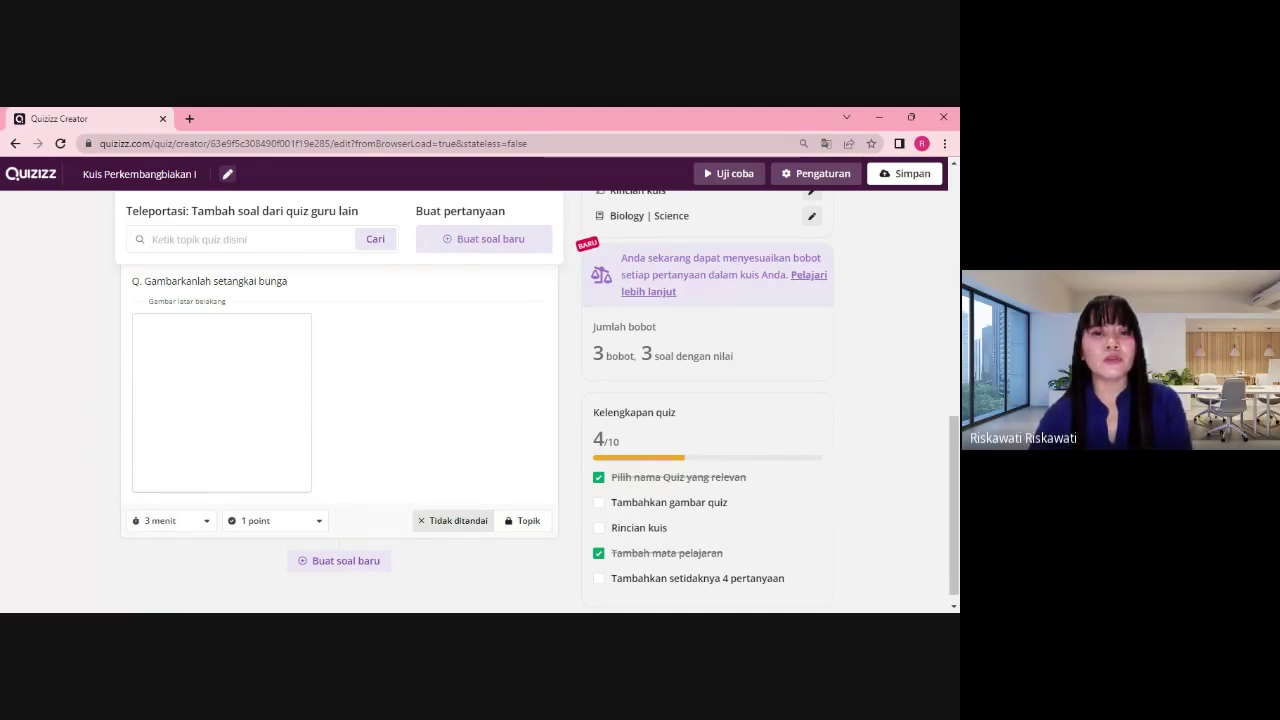
left_click(455, 240)
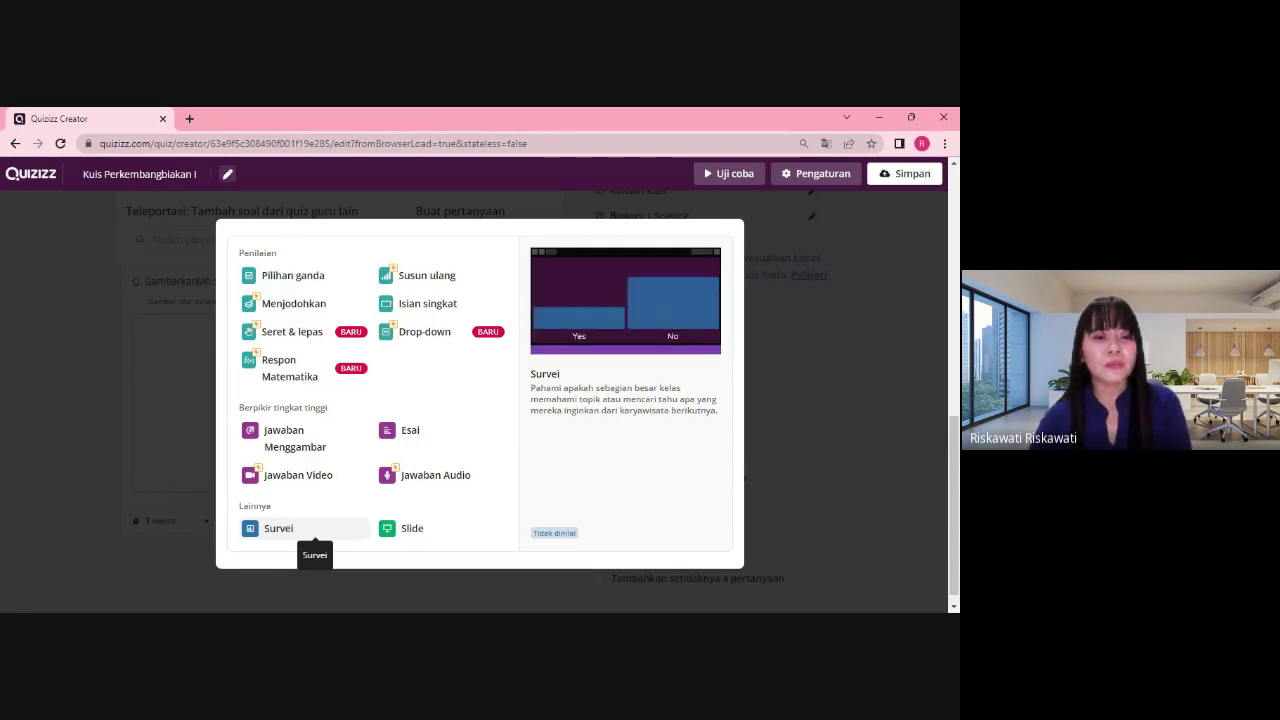
left_click(276, 530)
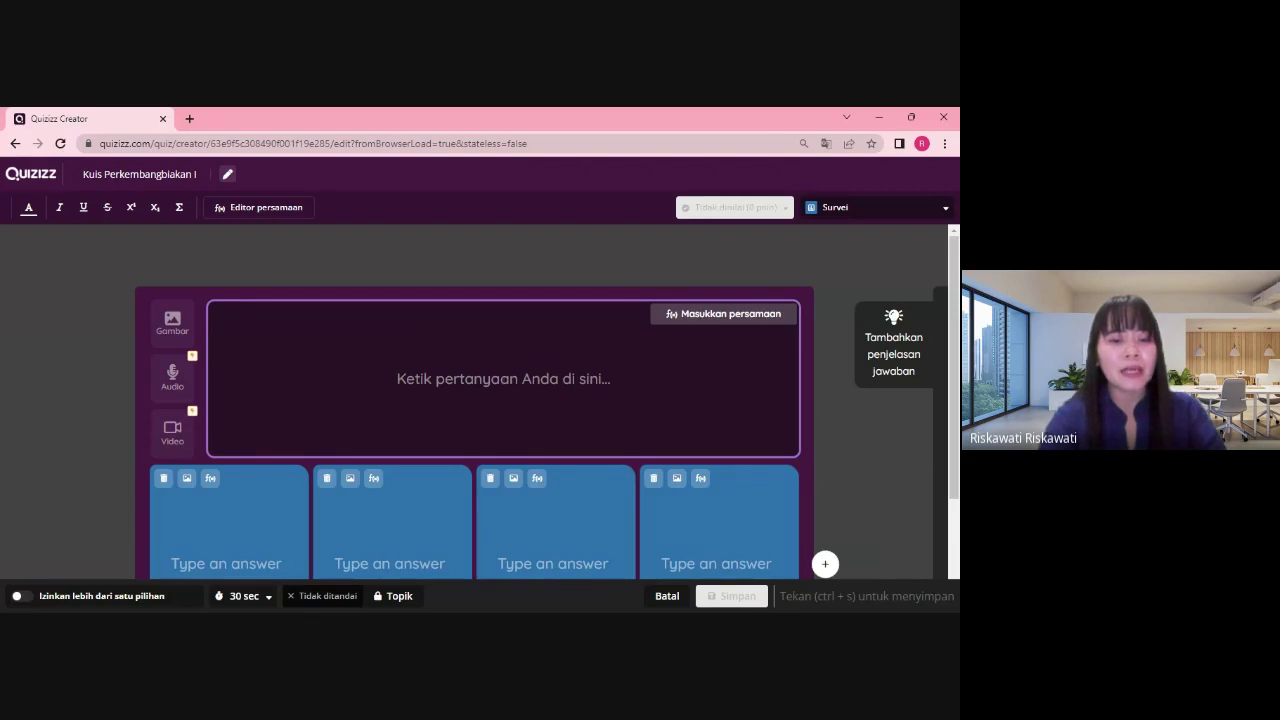
Enter the survey question text "Bagaimana perasaan kamu hari ini?"
type("Bagaima")
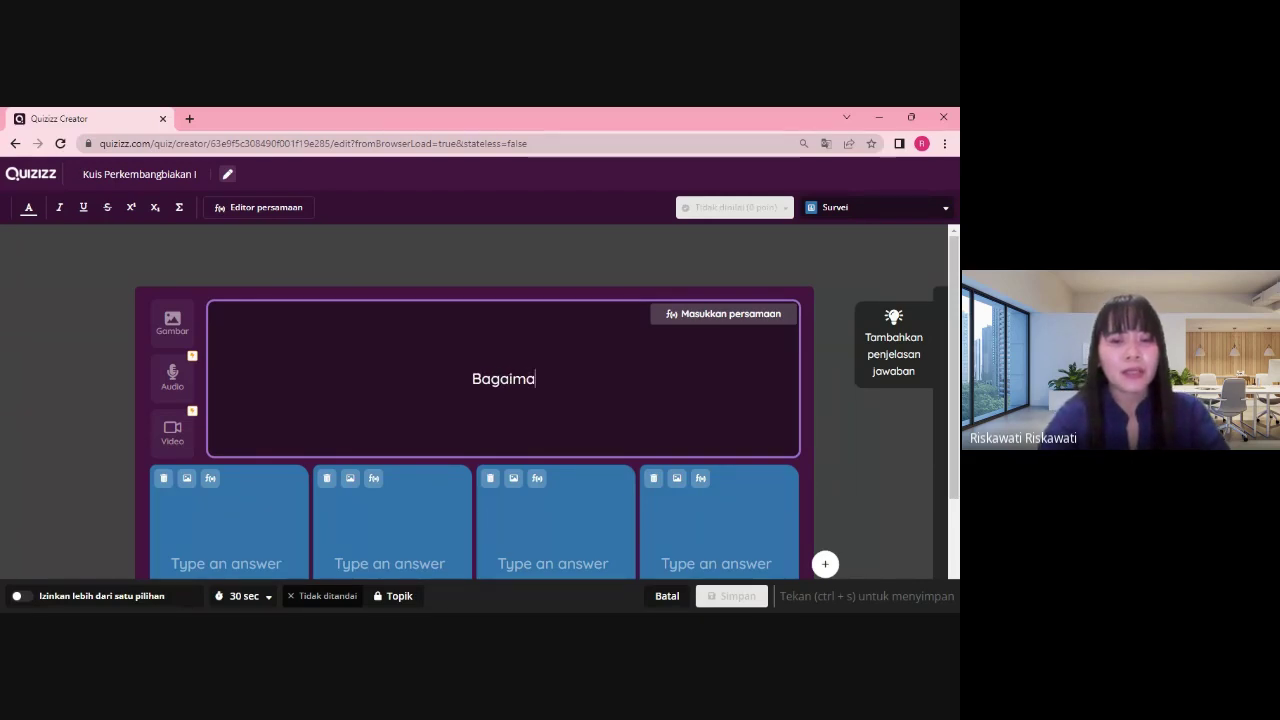
type("na pera")
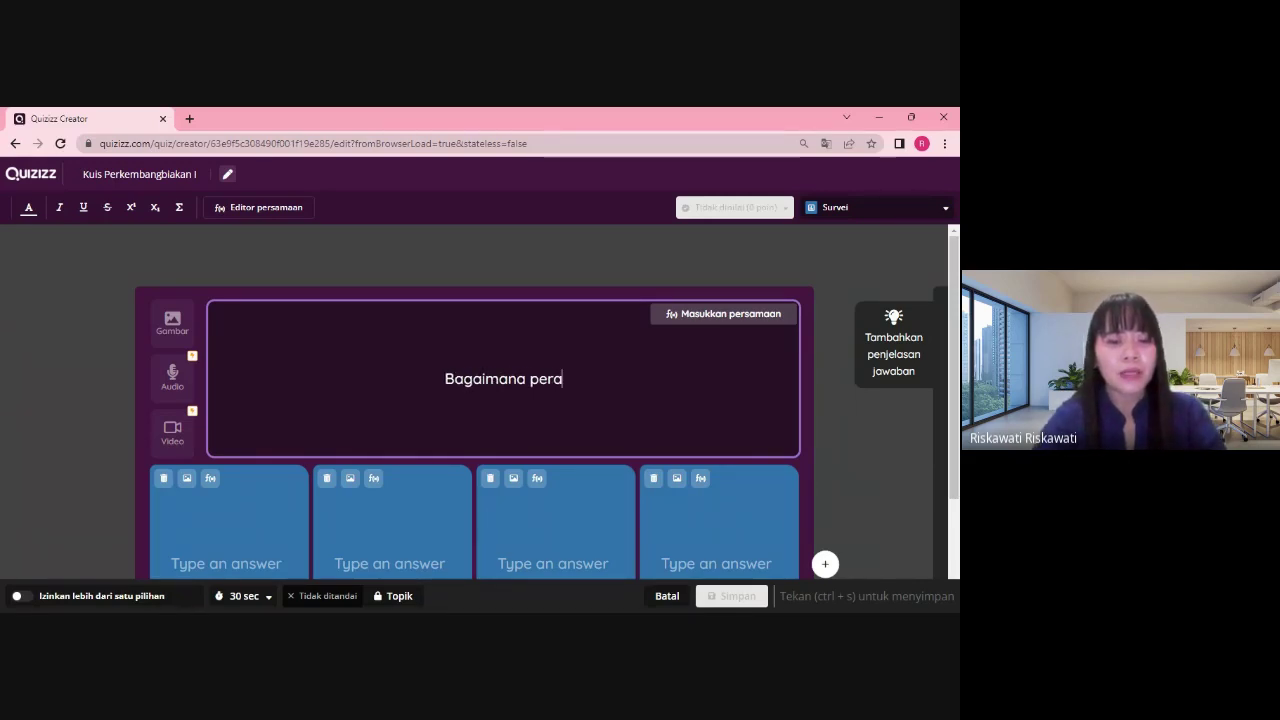
type("saan kamu hari ini?")
left_click(572, 378)
Enter "Sedih" and "senang" as the first two answer options of the survey question
scroll(474, 400, "down", 1)
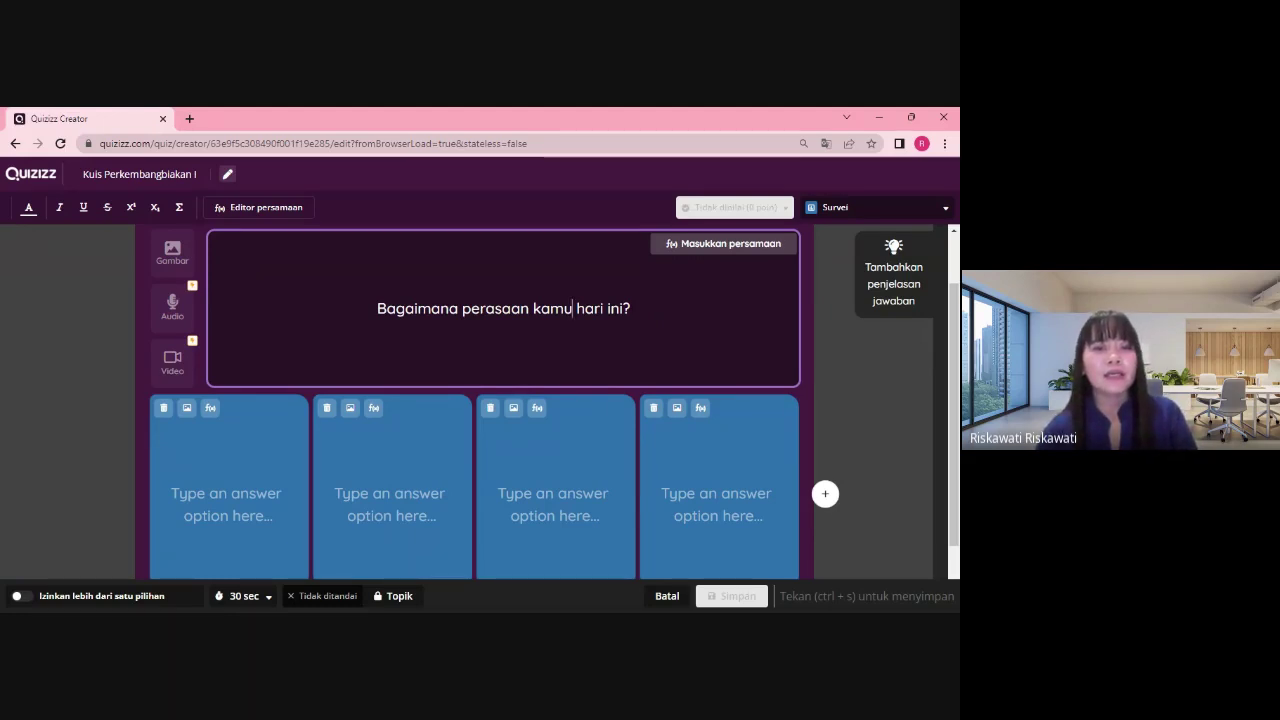
left_click(229, 493)
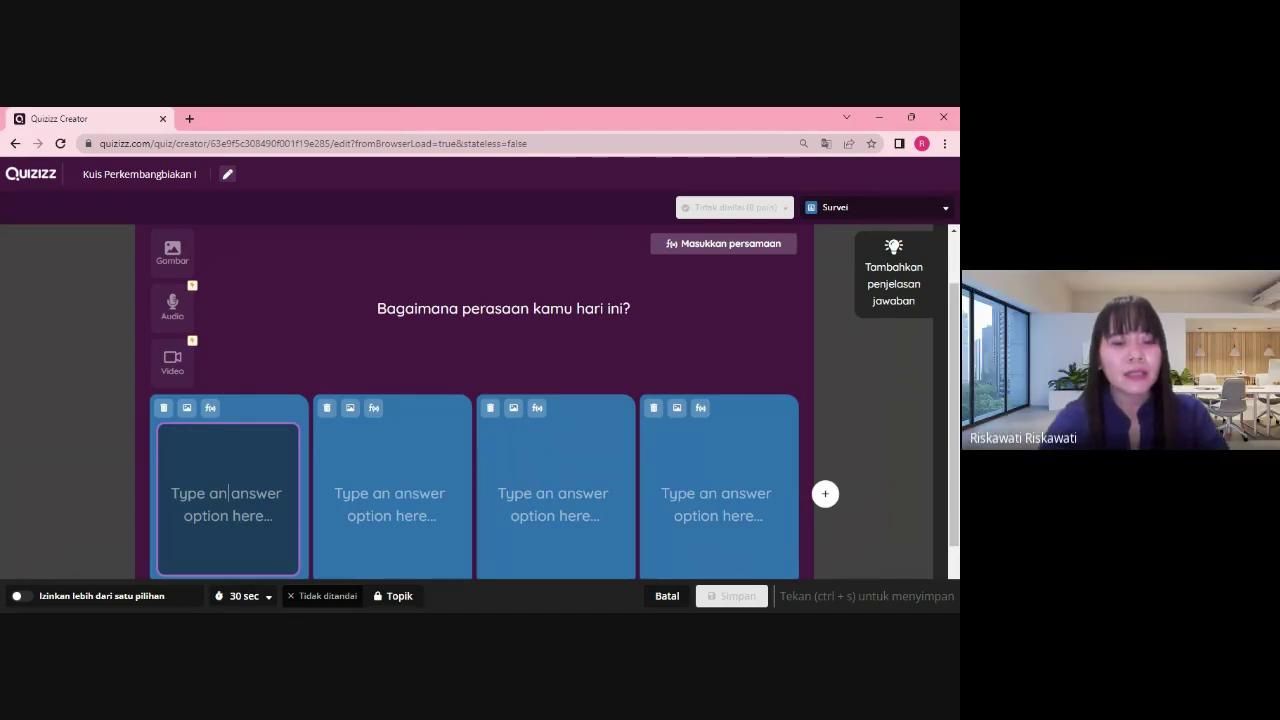
type("SEdih")
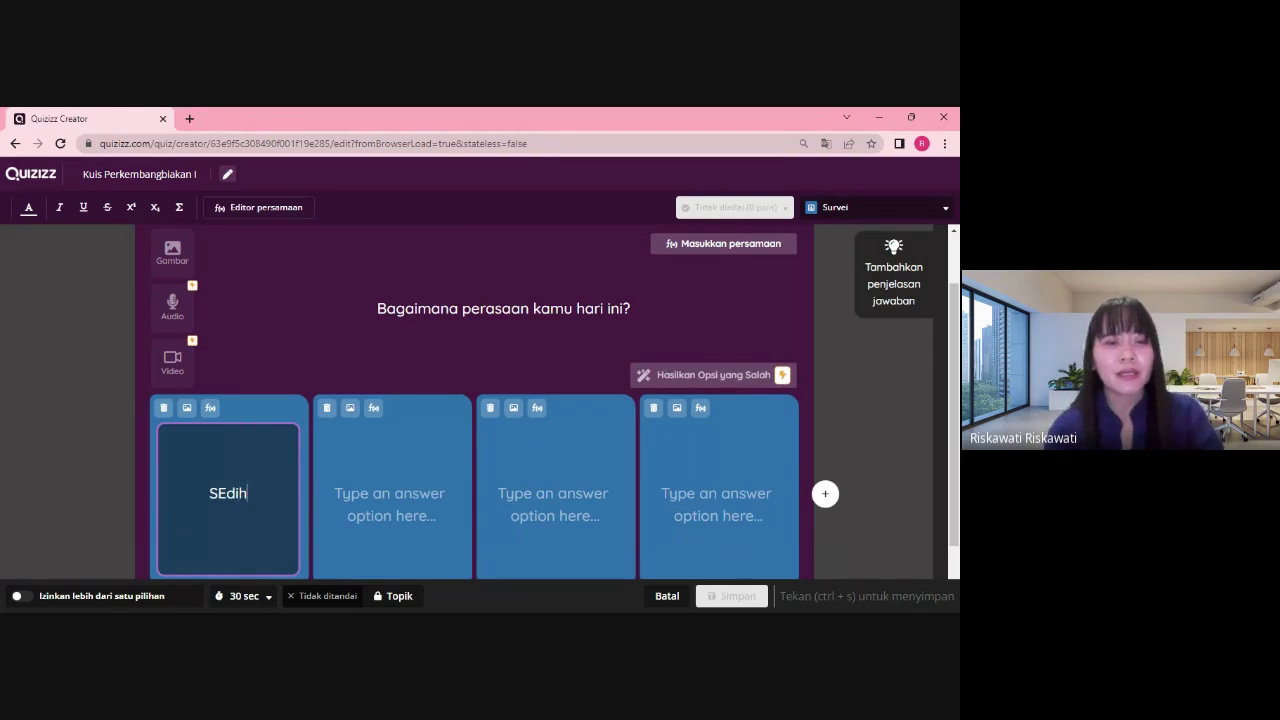
left_click(221, 493)
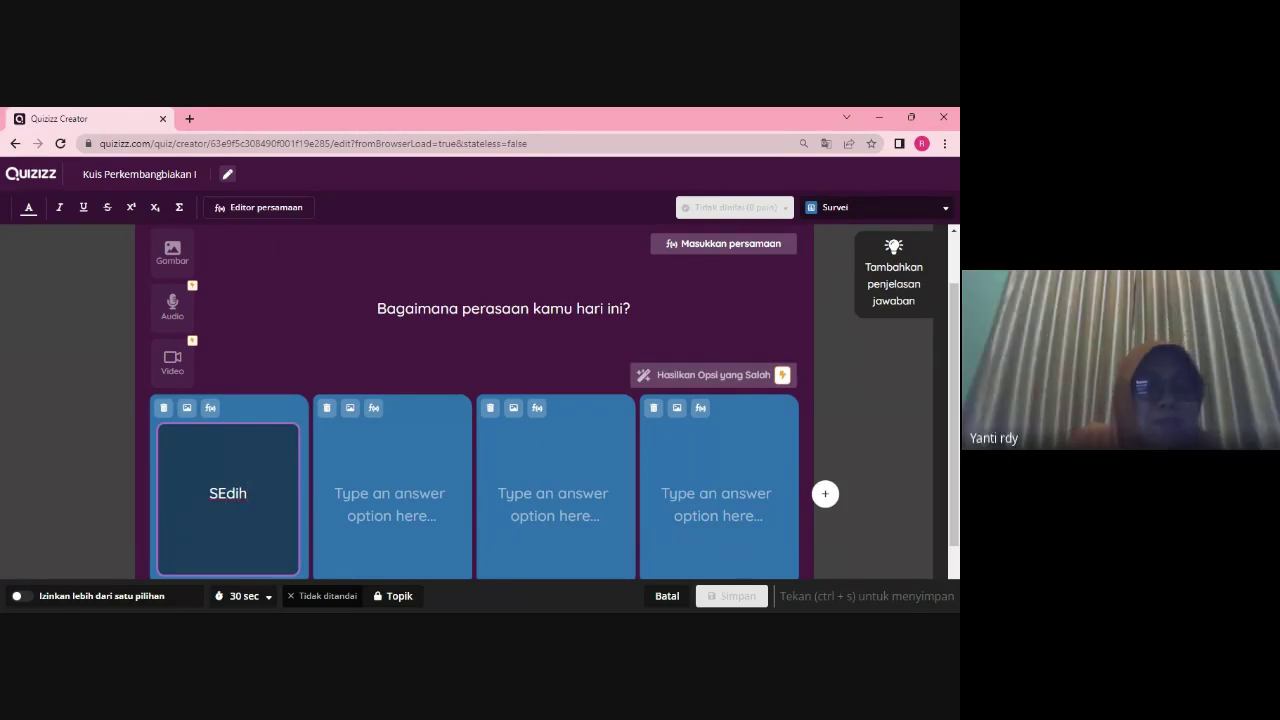
key("BackSpace")
type("e")
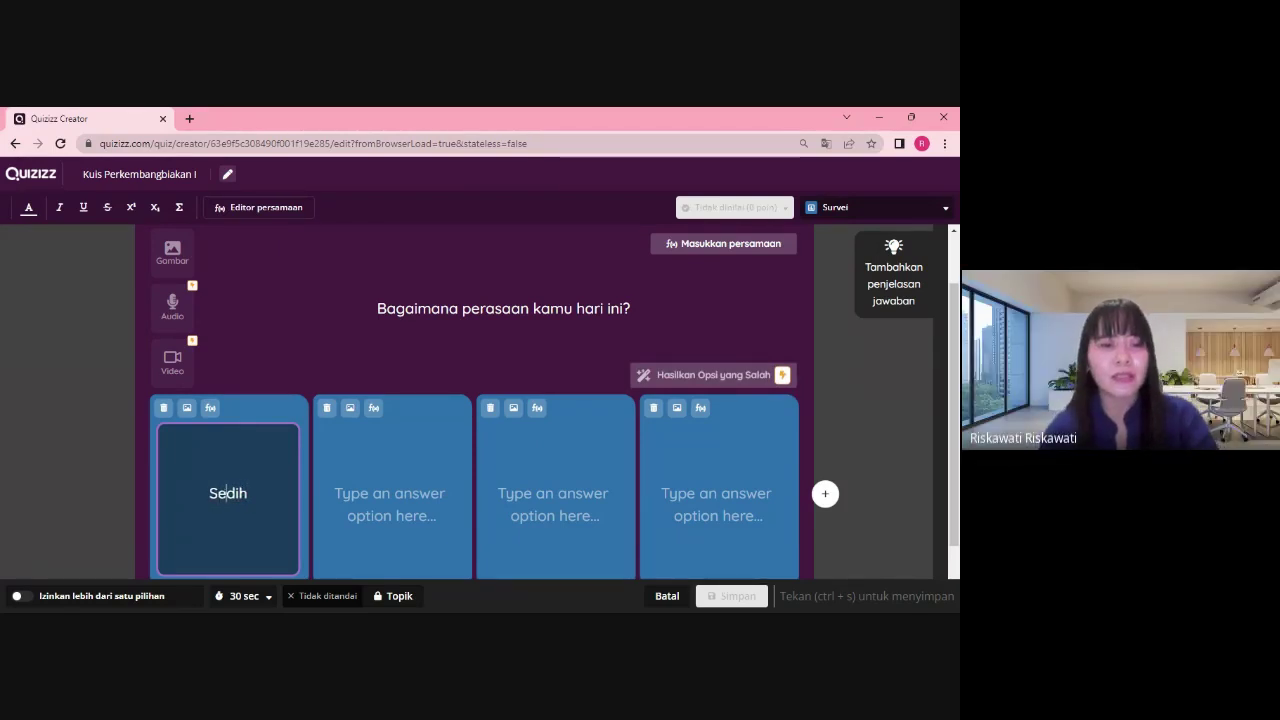
left_click(391, 493)
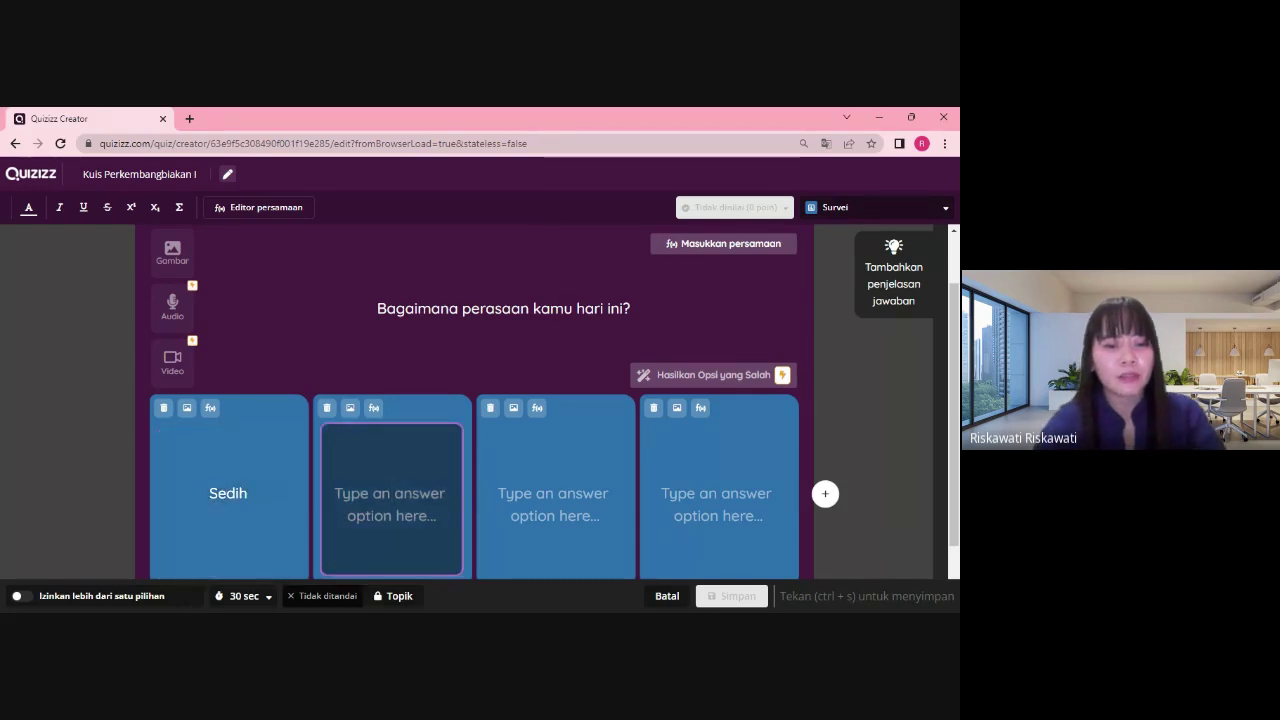
type("senang")
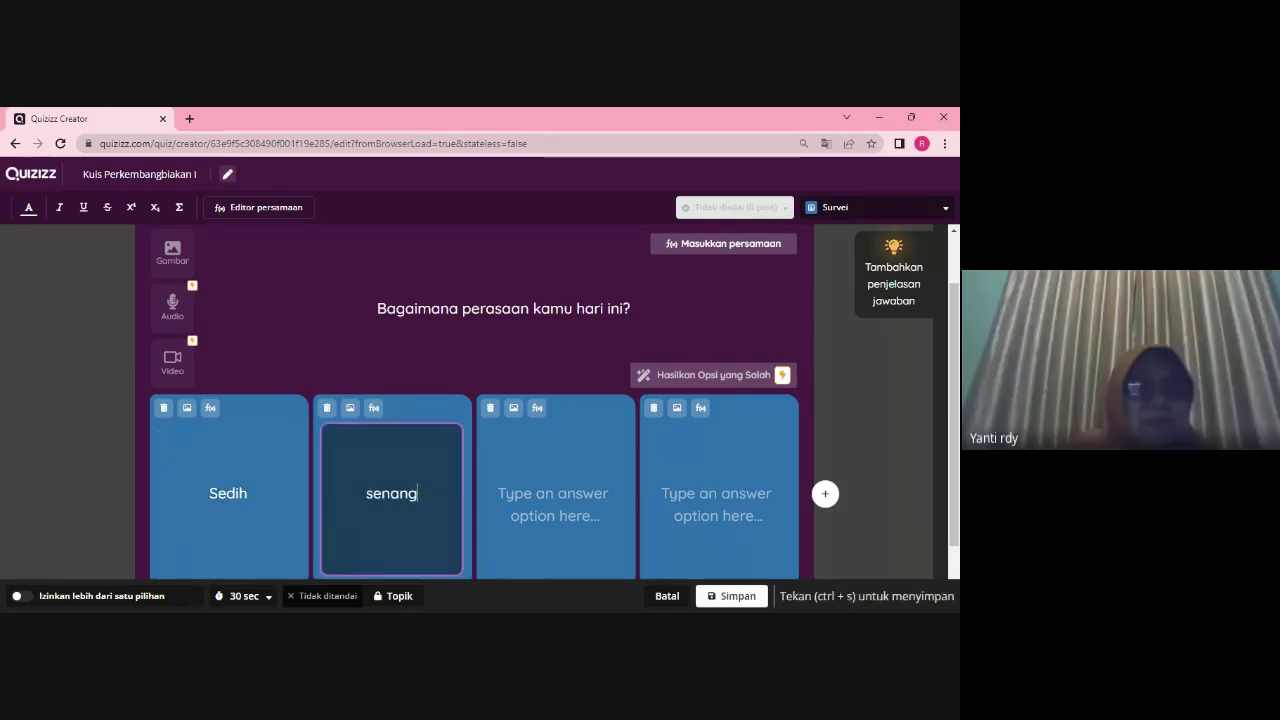
Enter "bersemangat" and "bingung" as the third and fourth answer options and save the survey question
left_click(554, 493)
type("b")
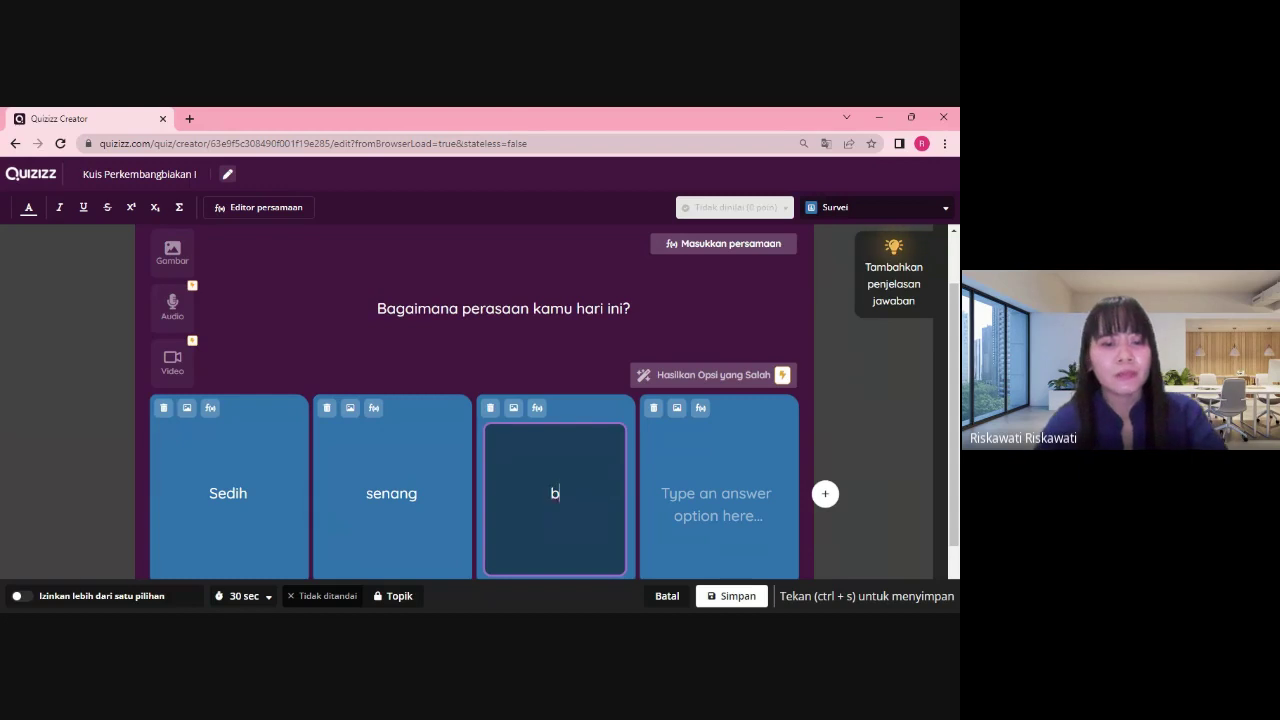
type("ersemangat")
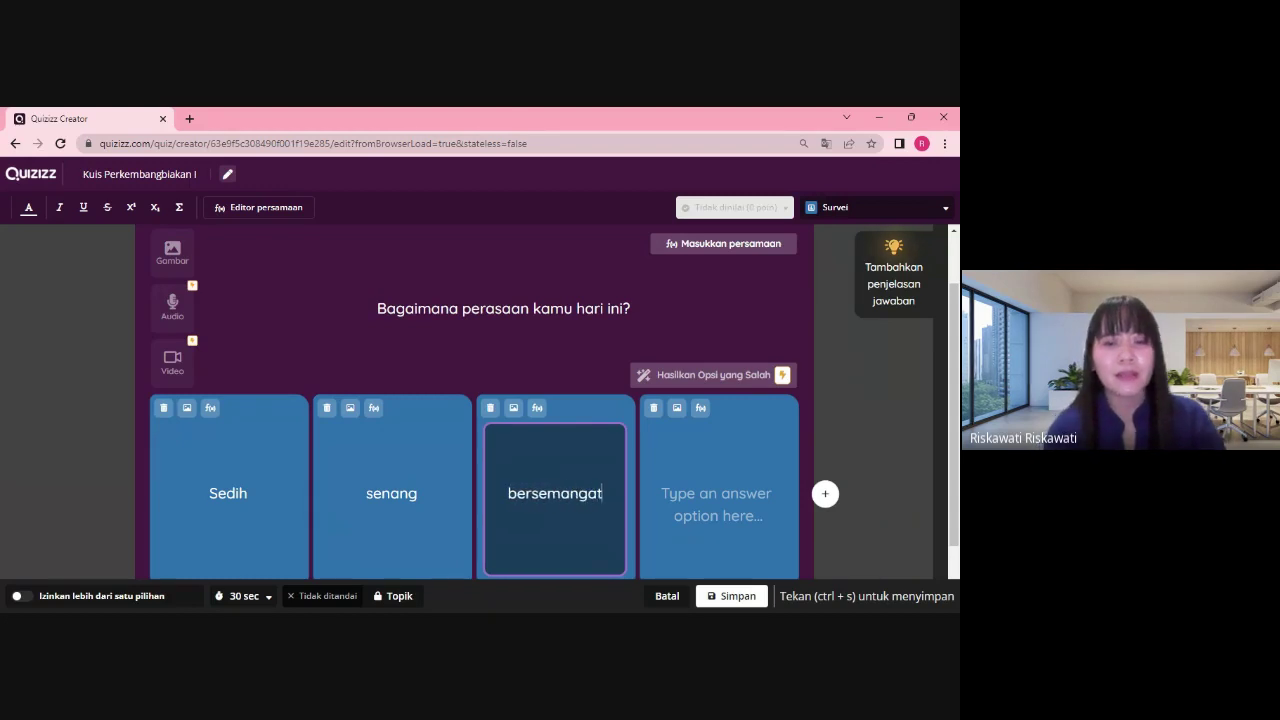
left_click(700, 493)
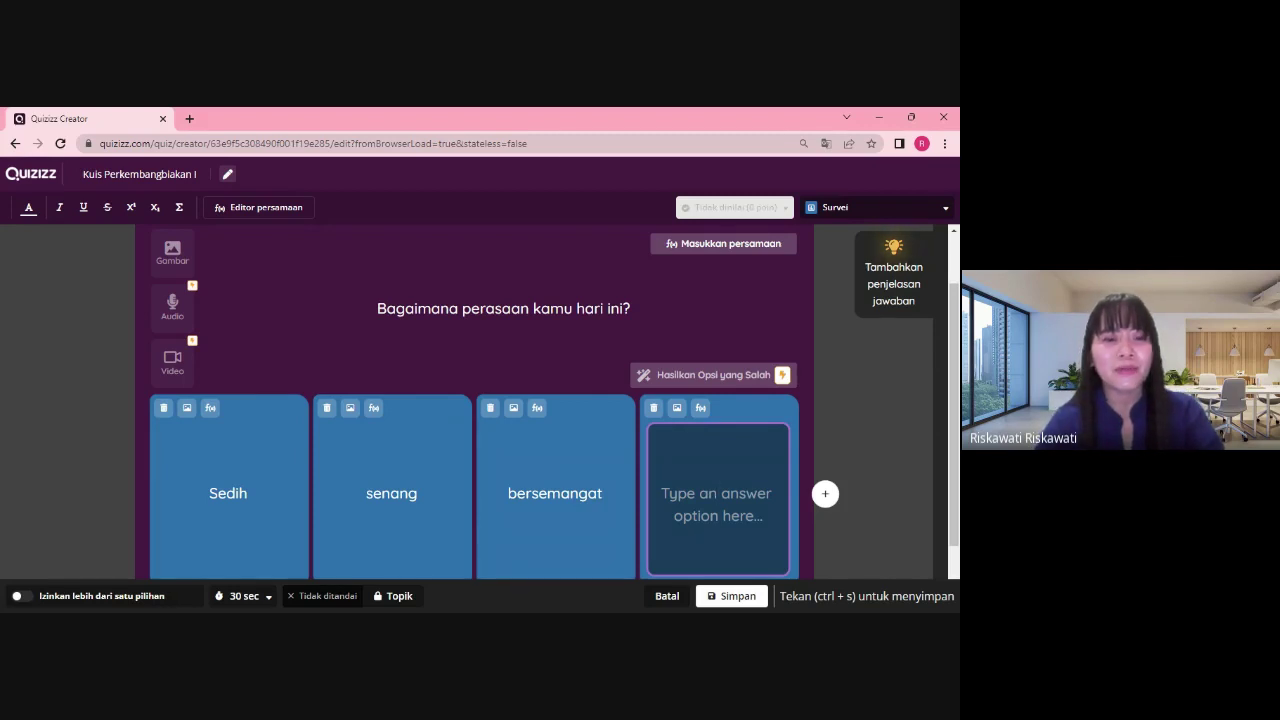
type("b")
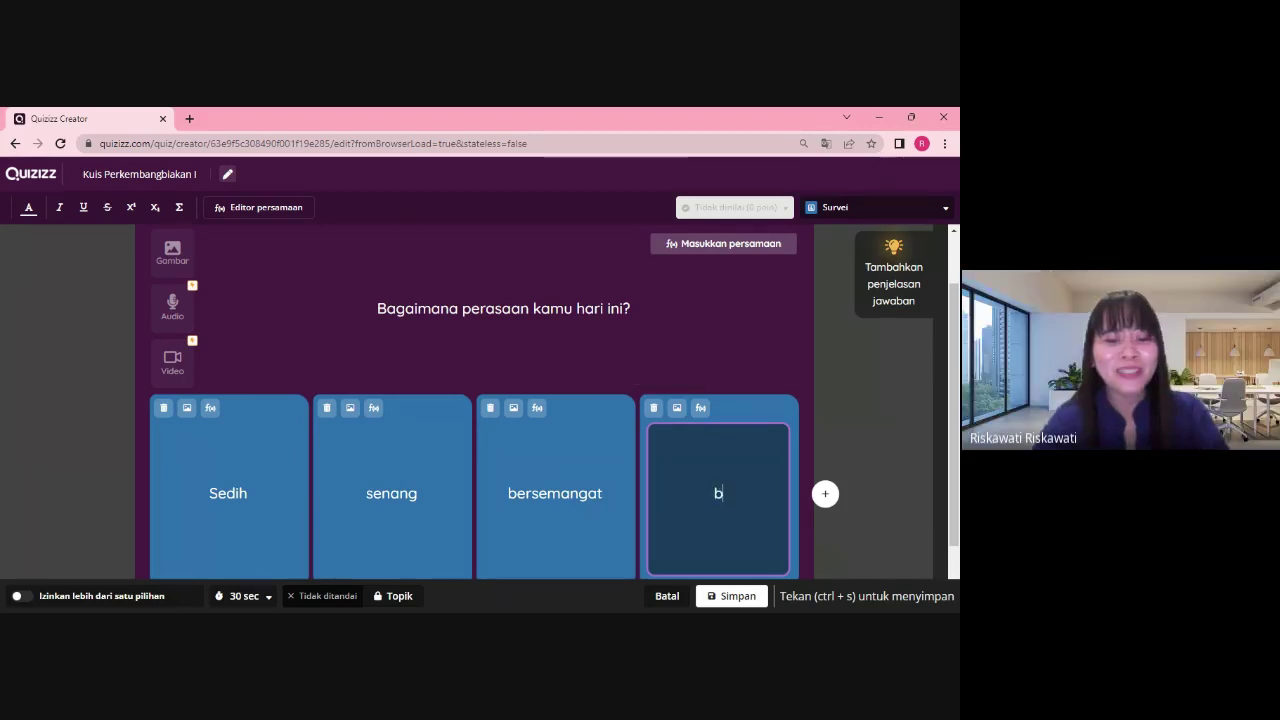
type("ingung")
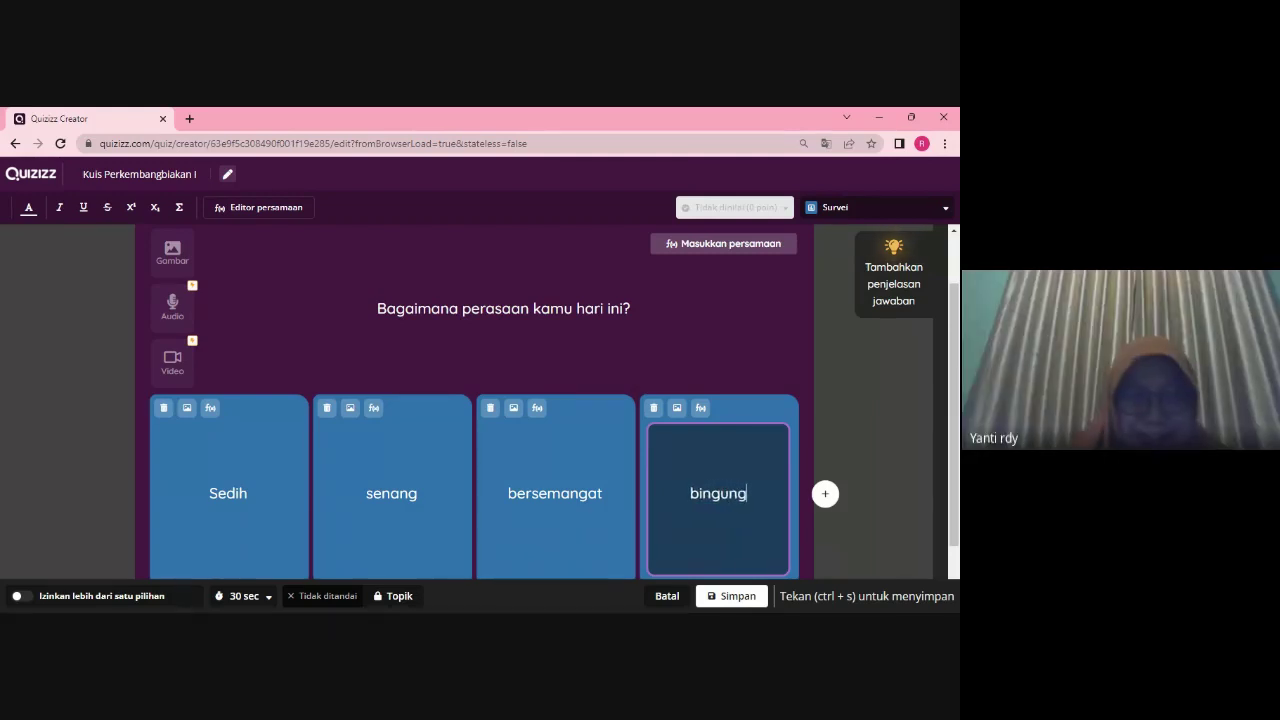
scroll(500, 350, "down", 1)
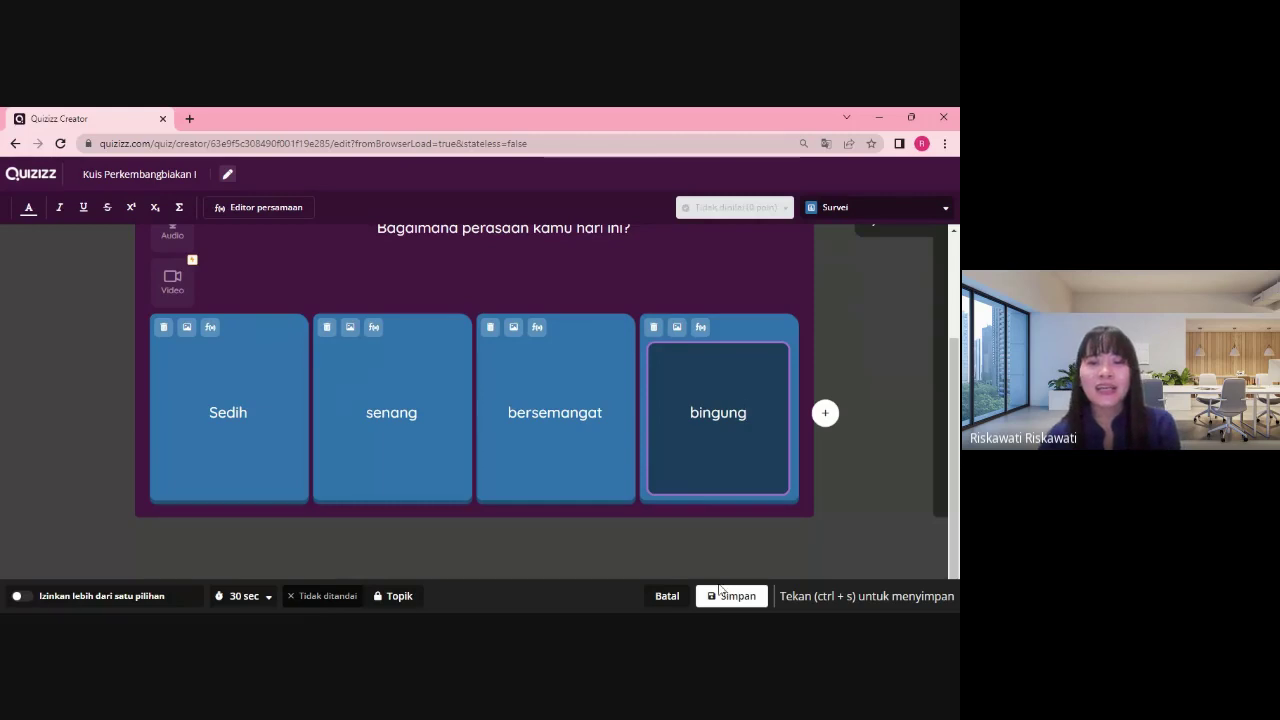
left_click(732, 596)
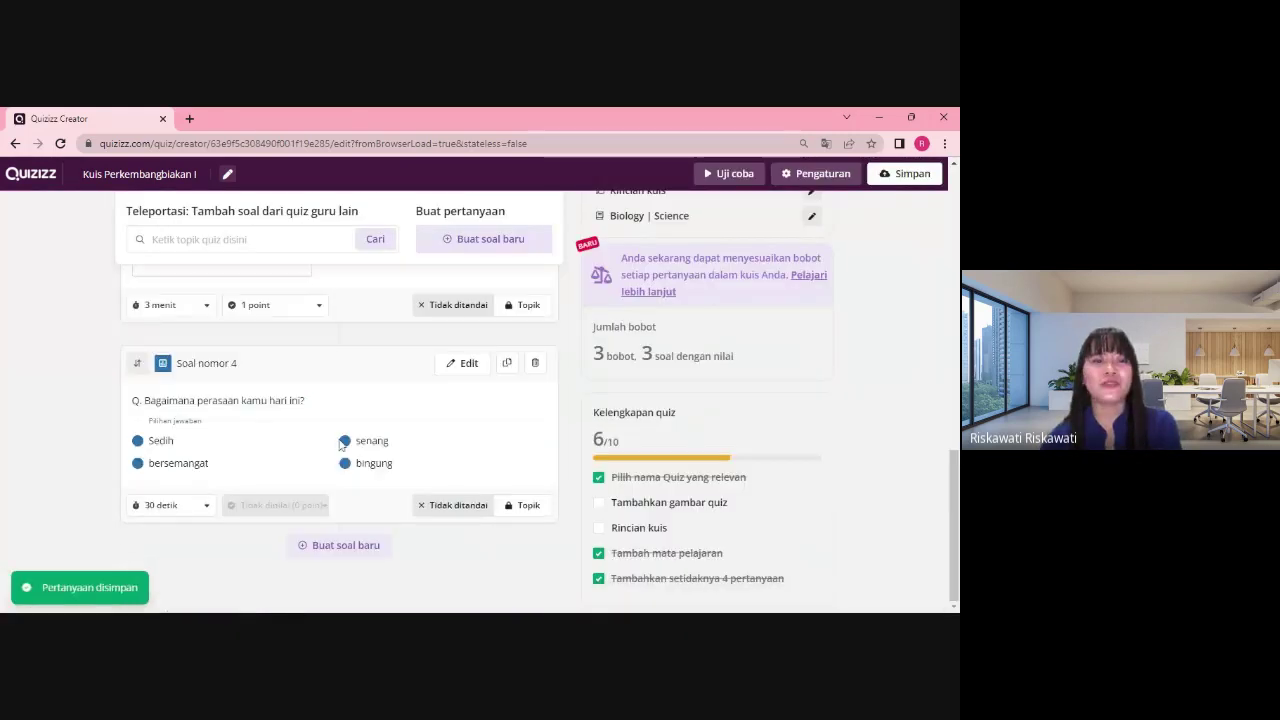
Review the saved questions and the quiz details on the quiz overview page
scroll(365, 377, "up", 10)
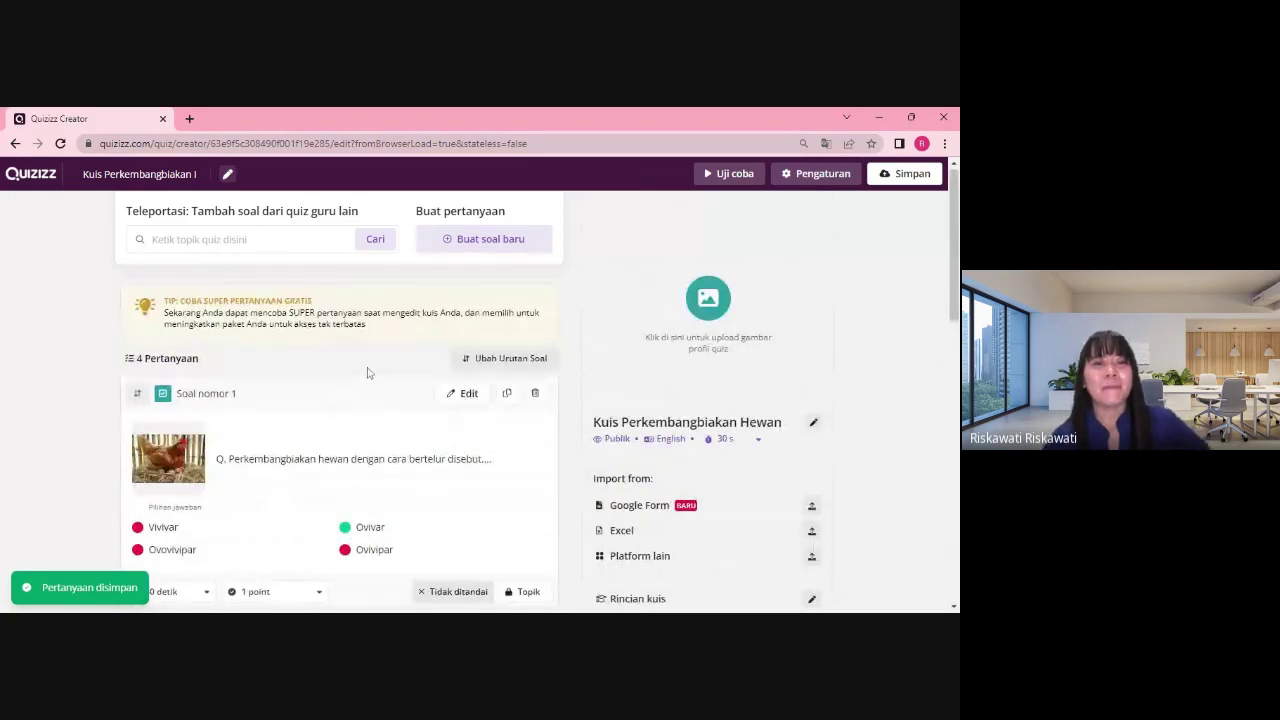
scroll(367, 378, "down", 3)
mouse_move(386, 440)
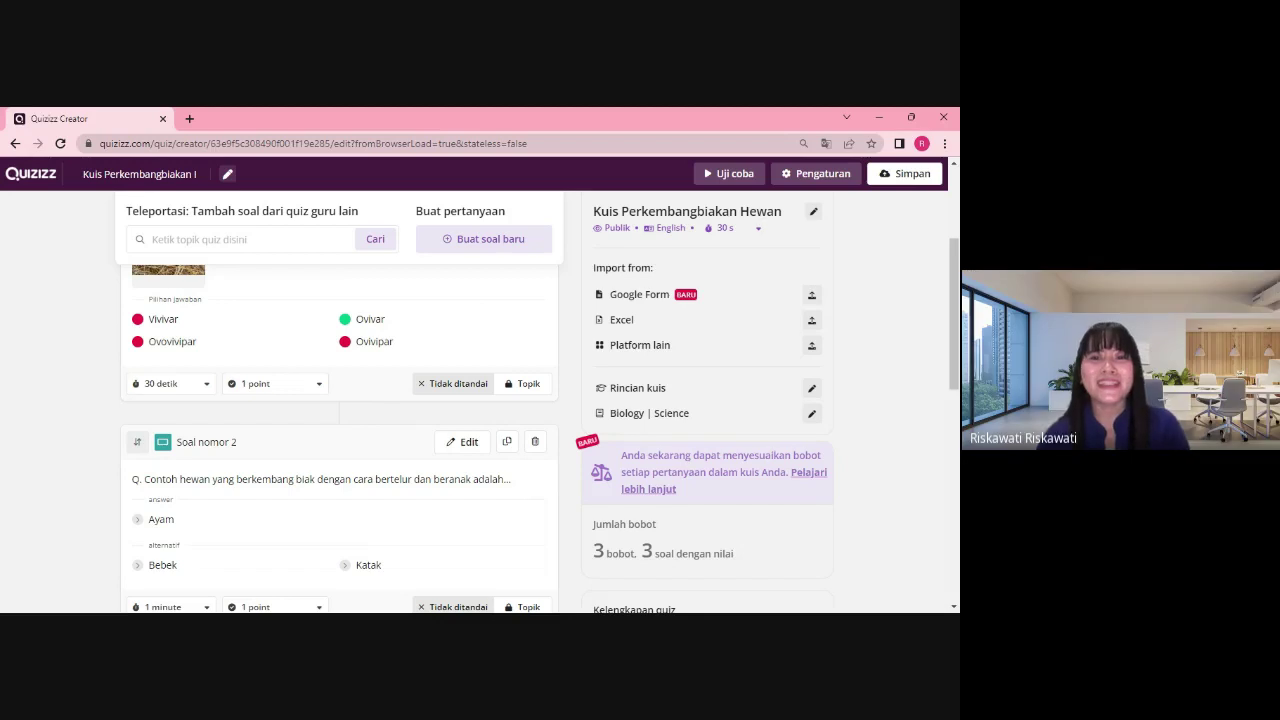
scroll(498, 304, "up", 3)
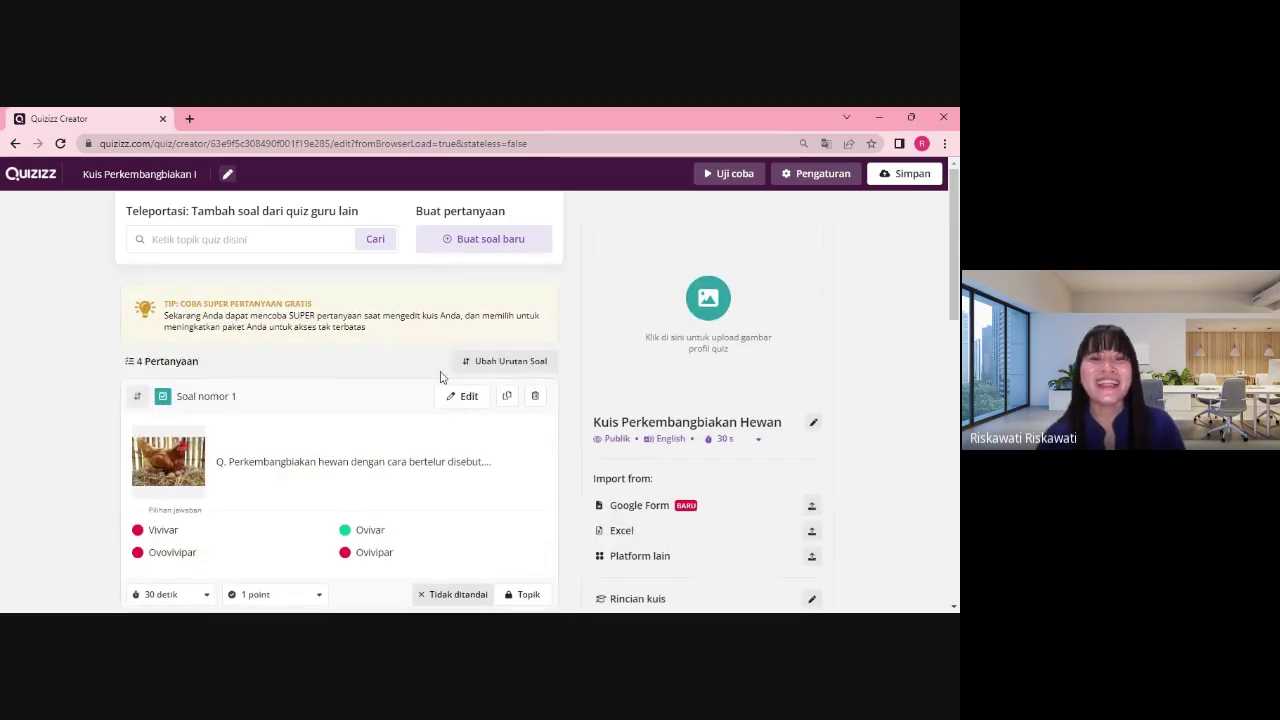
scroll(443, 371, "down", 5)
scroll(440, 378, "down", 2)
scroll(440, 378, "up", 7)
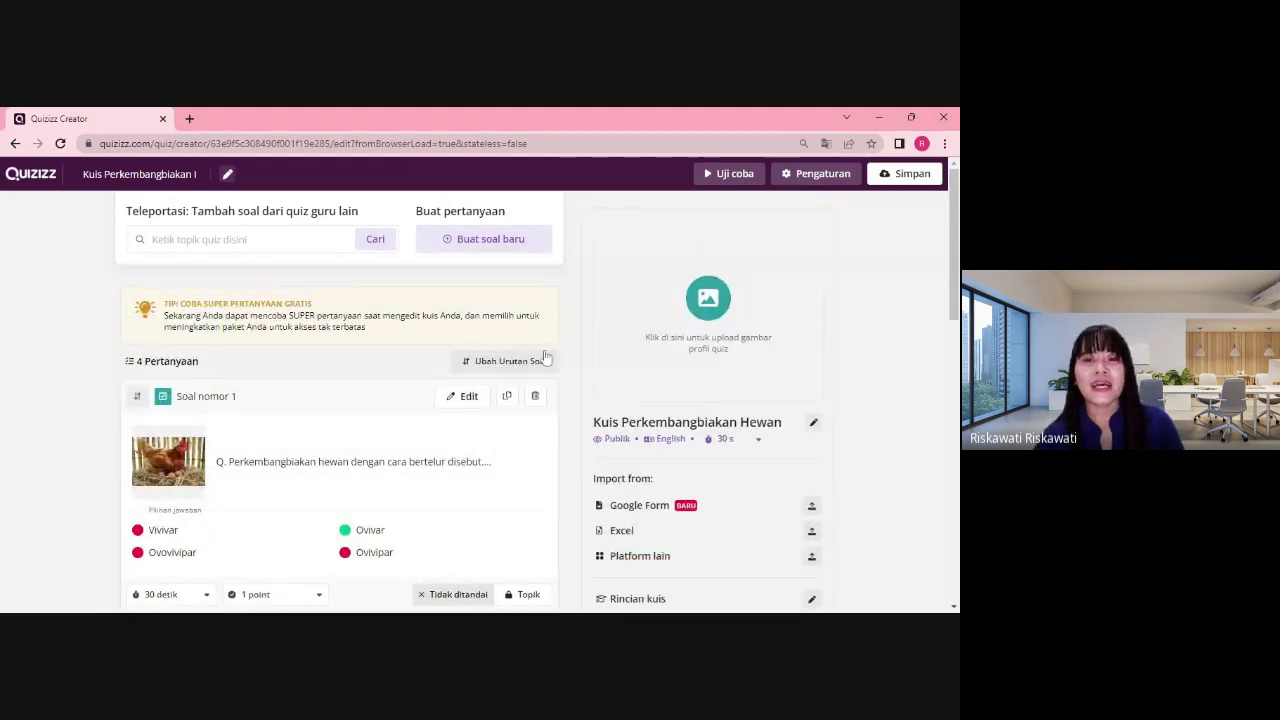
left_click(713, 303)
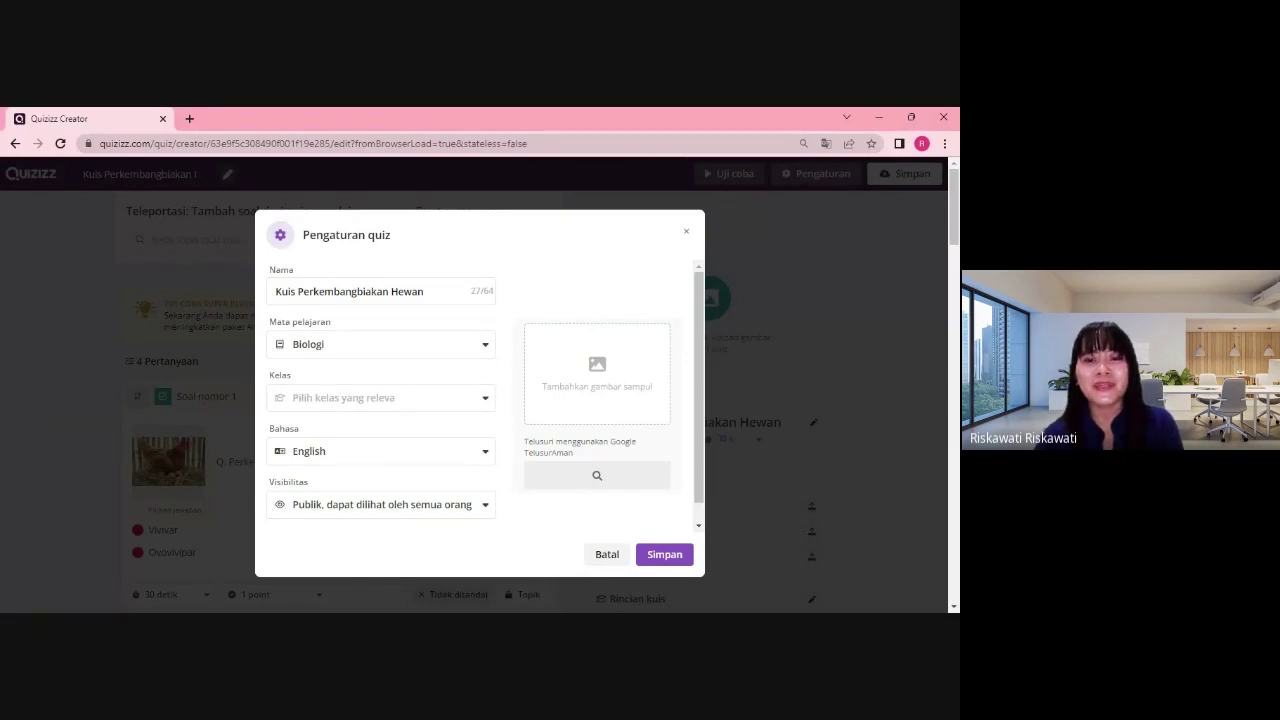
left_click(610, 382)
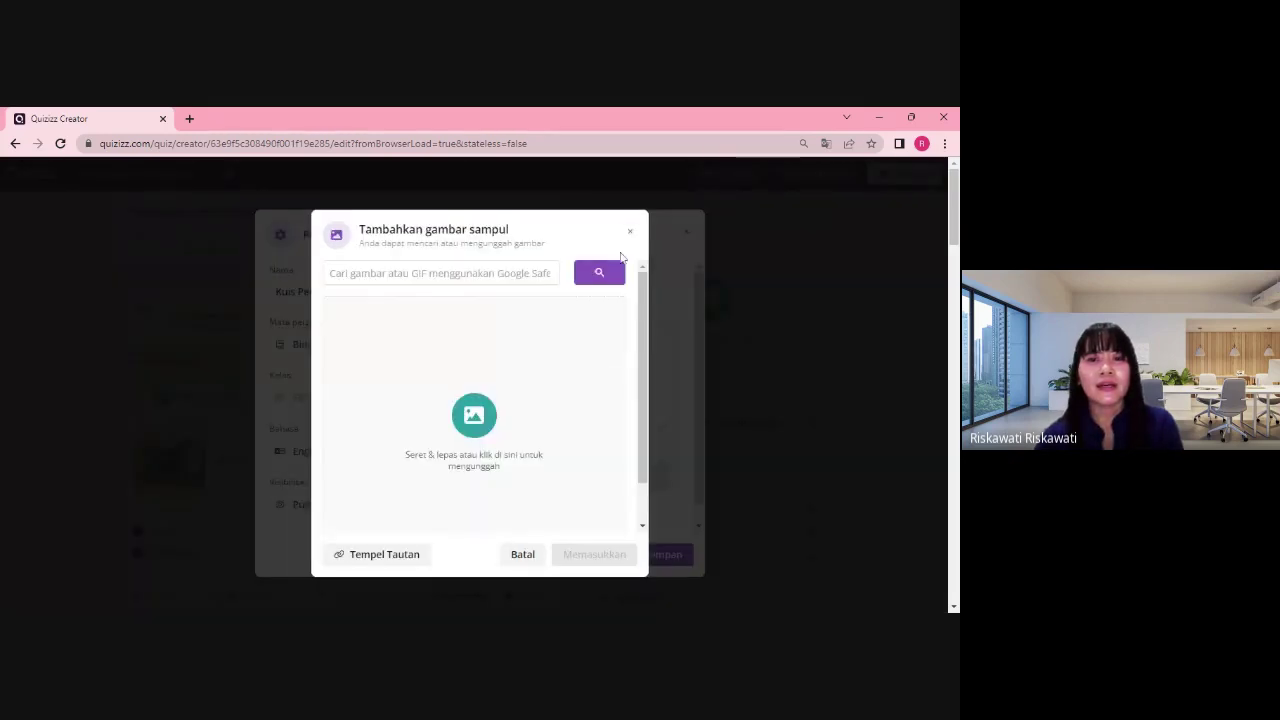
left_click(631, 234)
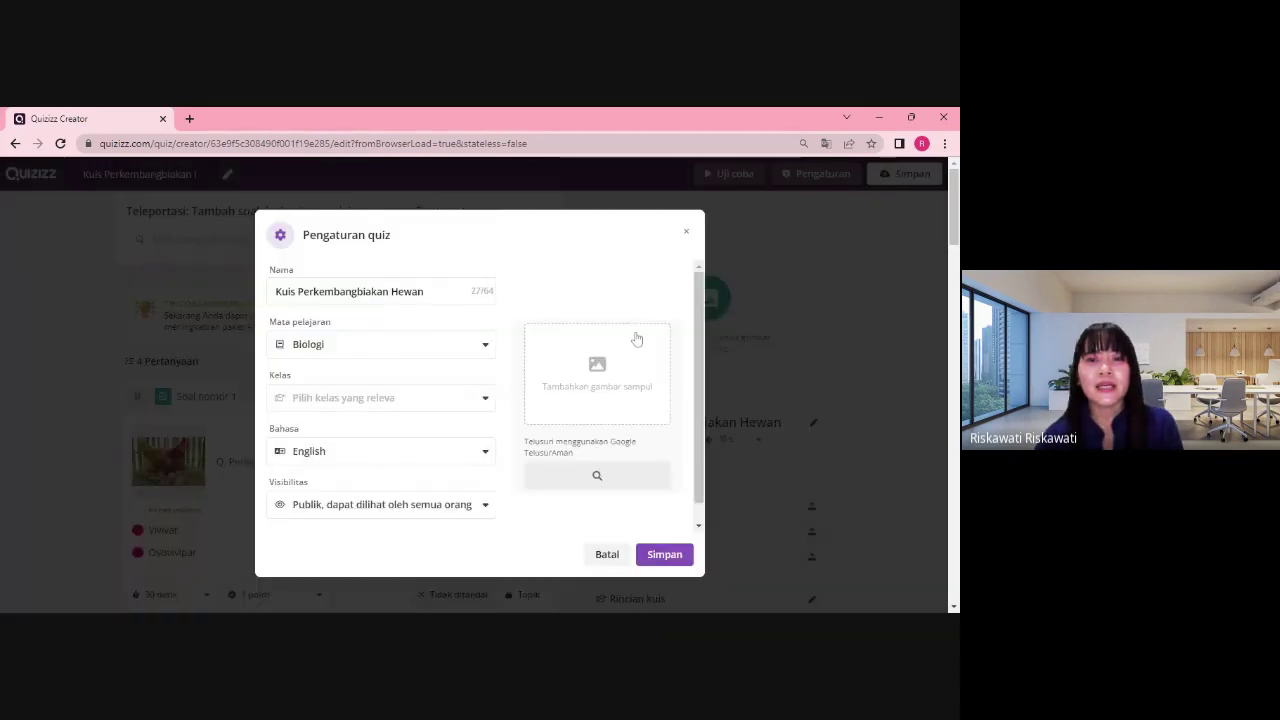
left_click(684, 234)
Search the cover images for "hewan" and insert the squirrel picture as the quiz cover image
left_click(715, 308)
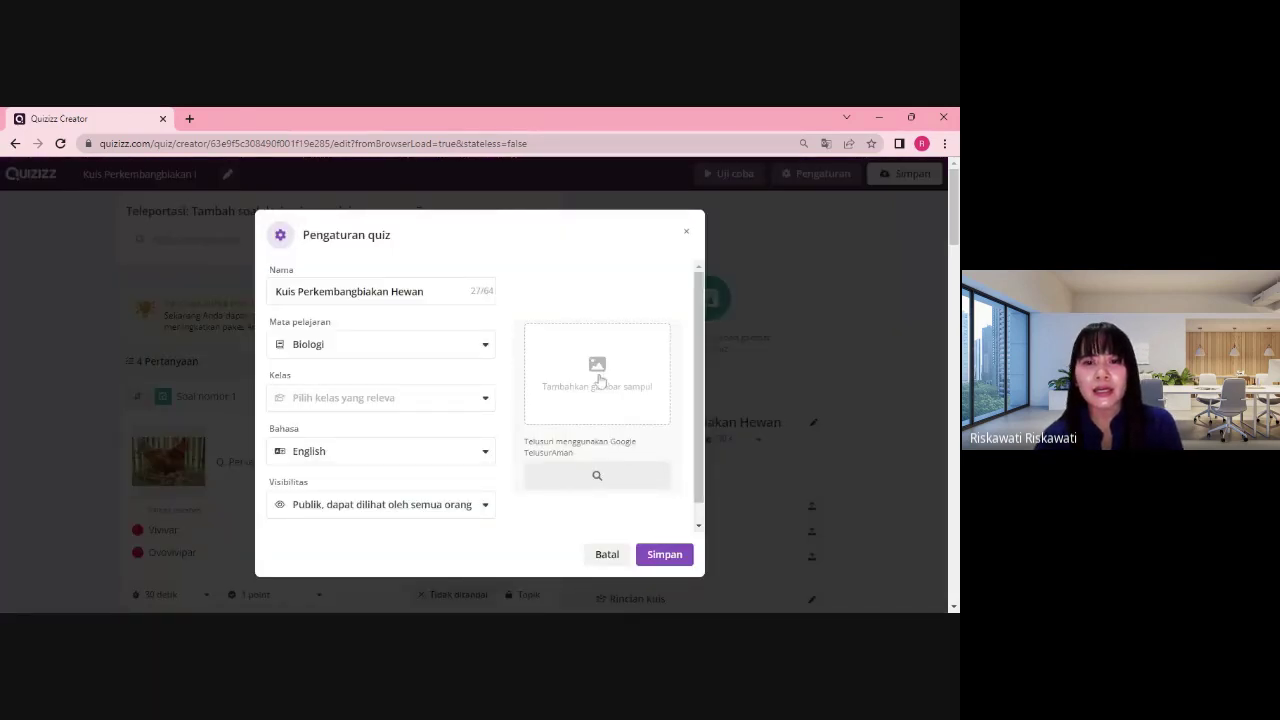
left_click(598, 380)
left_click(440, 273)
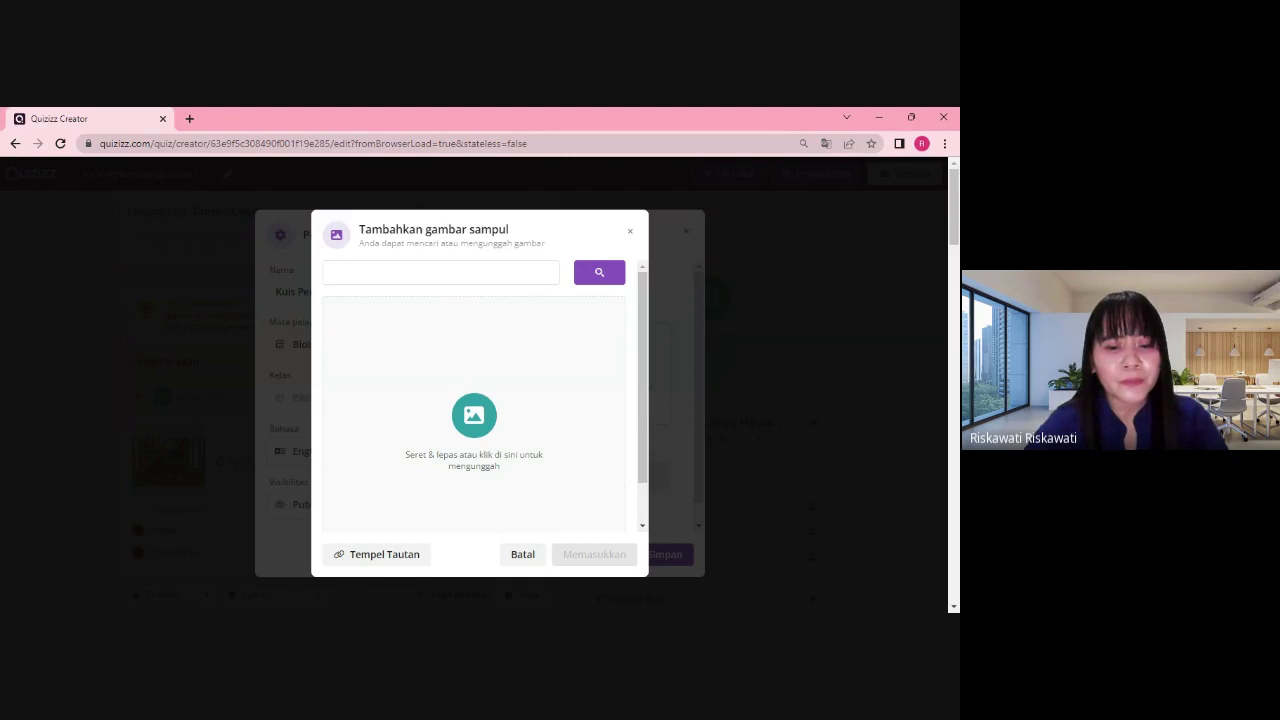
type("hewn")
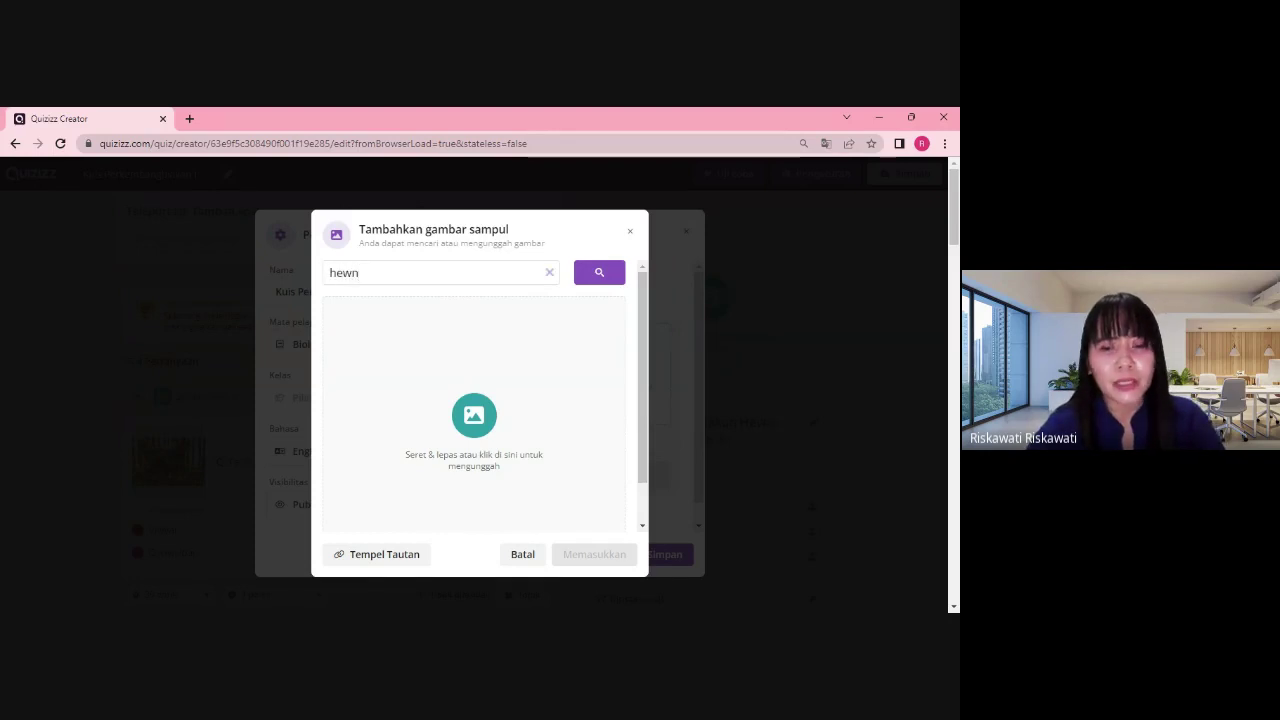
key("BackSpace")
type("an")
key("Return")
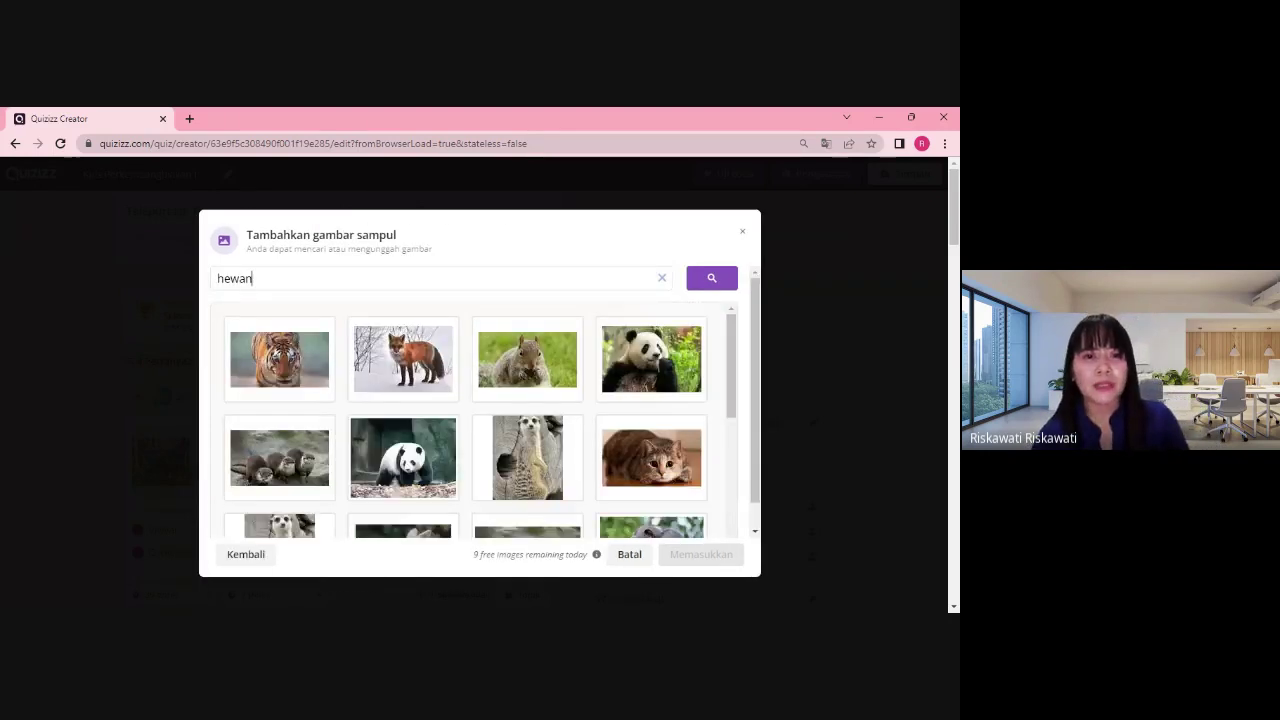
left_click(553, 372)
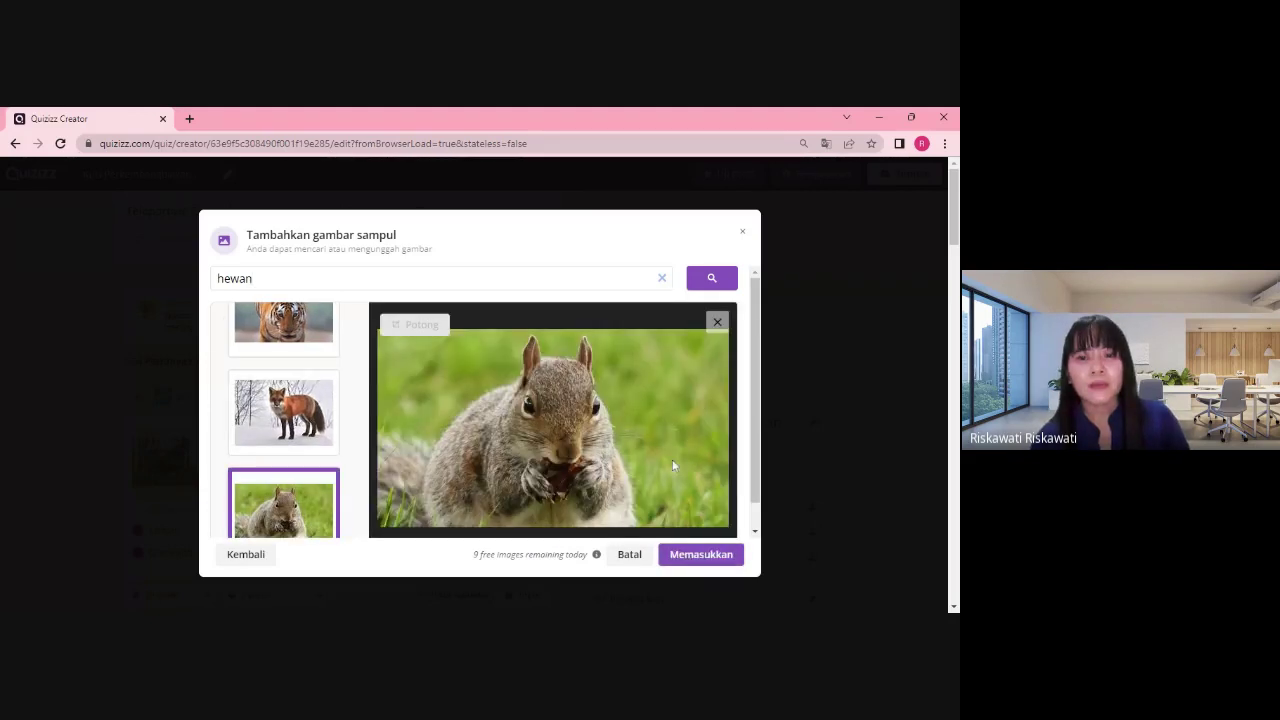
left_click(695, 556)
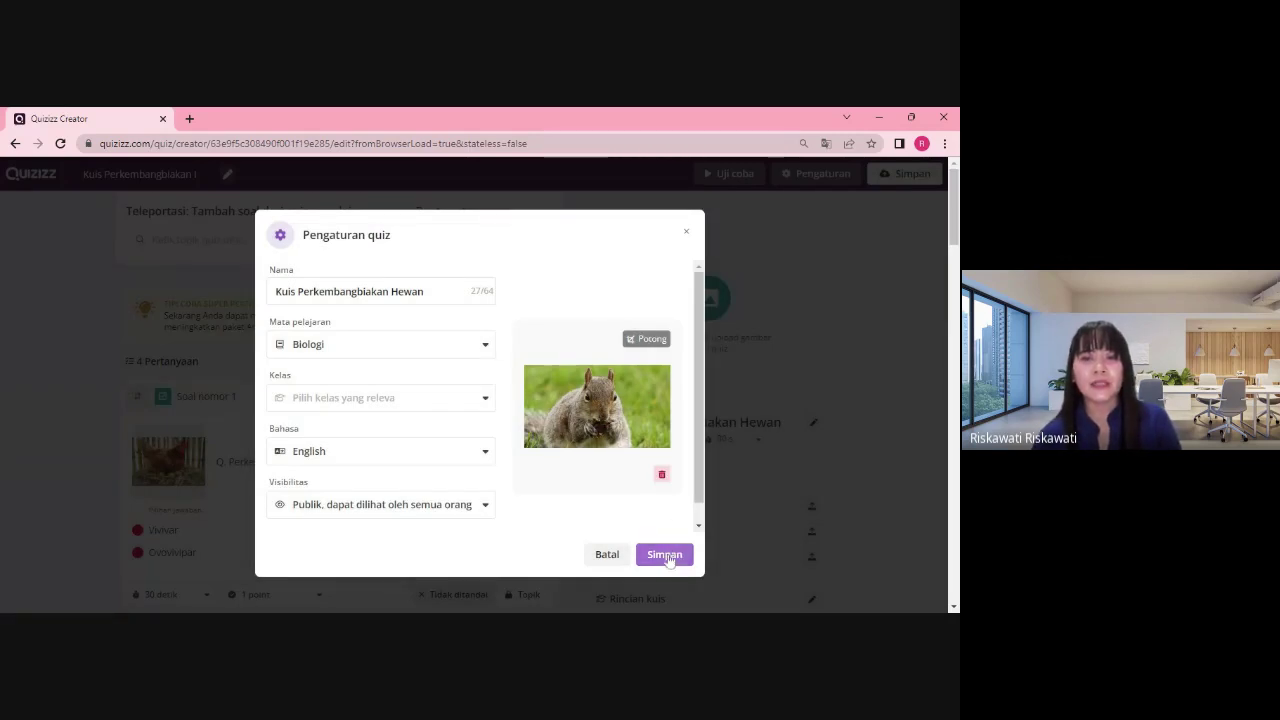
left_click(665, 557)
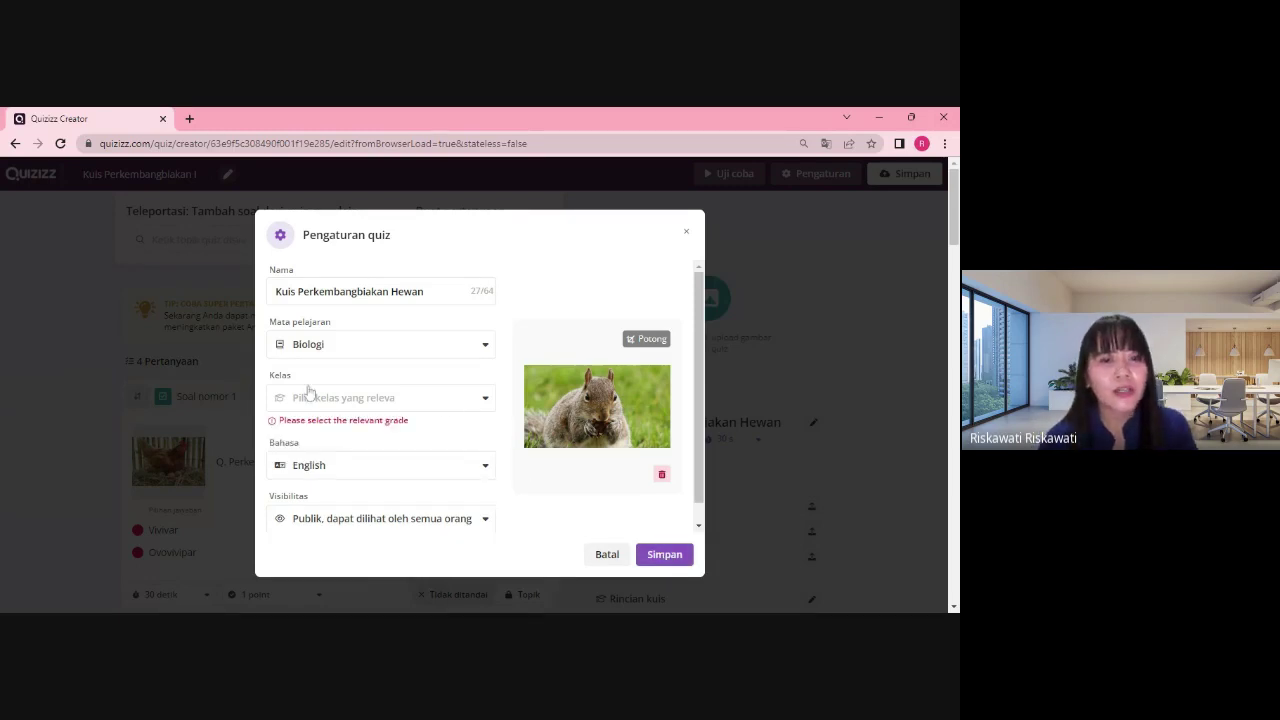
Set the quiz's grade level (Kelas) to 6
left_click(481, 400)
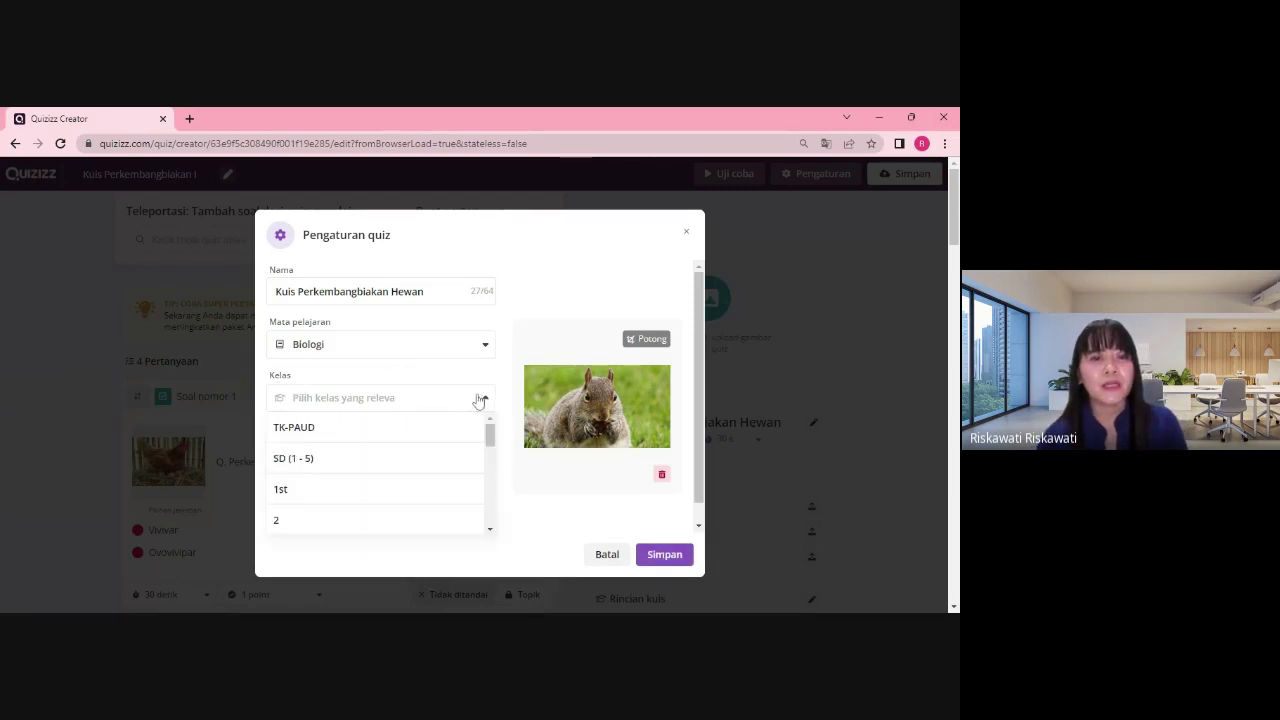
scroll(358, 456, "down", 1)
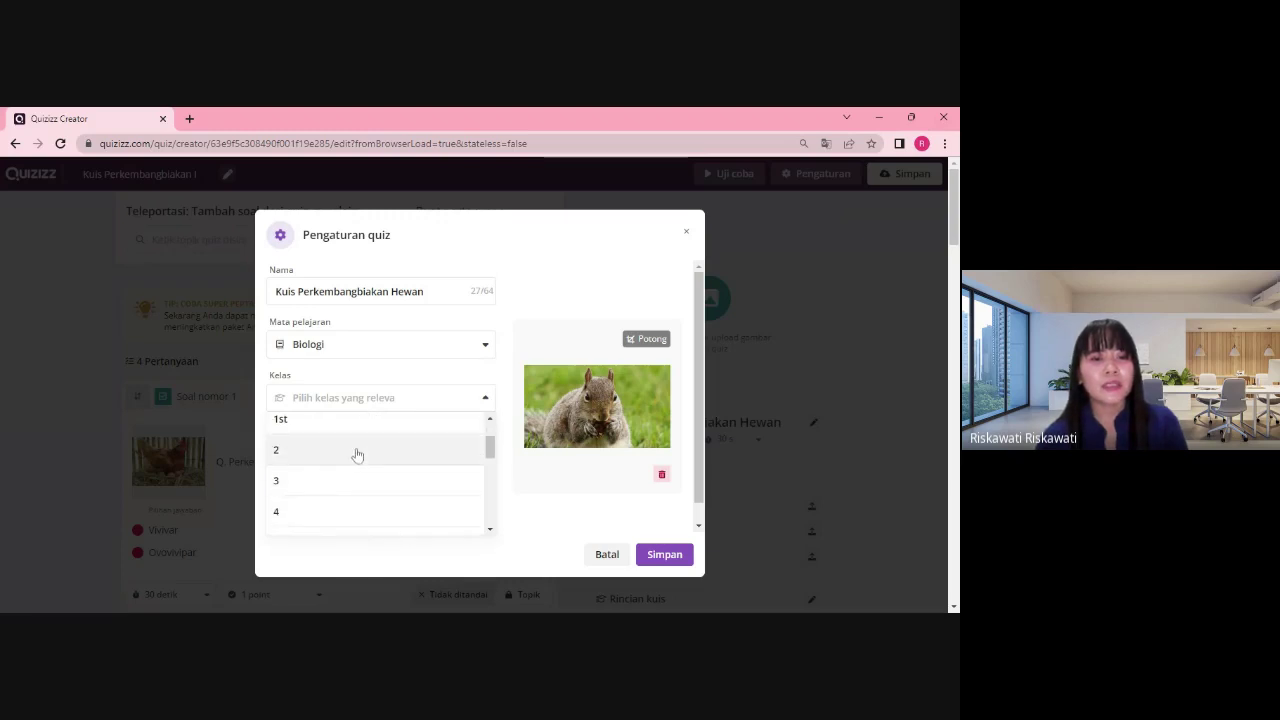
scroll(350, 453, "down", 2)
scroll(345, 450, "up", 2)
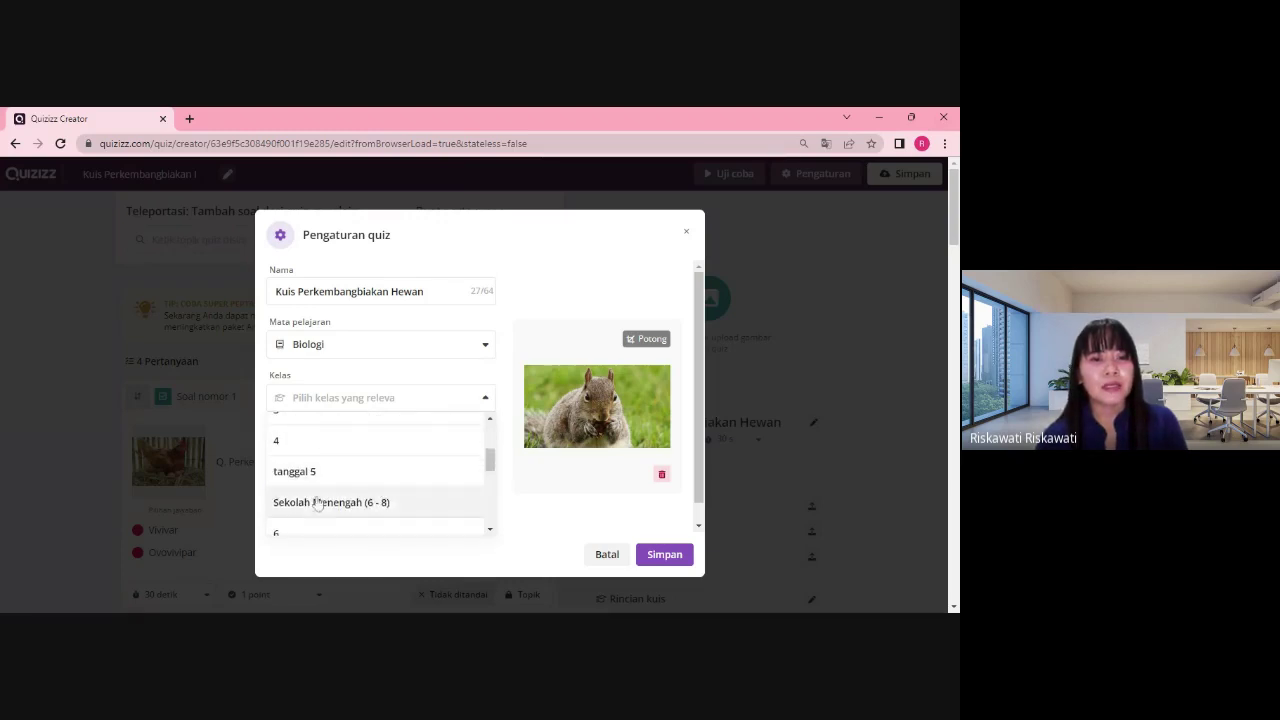
scroll(318, 466, "down", 2)
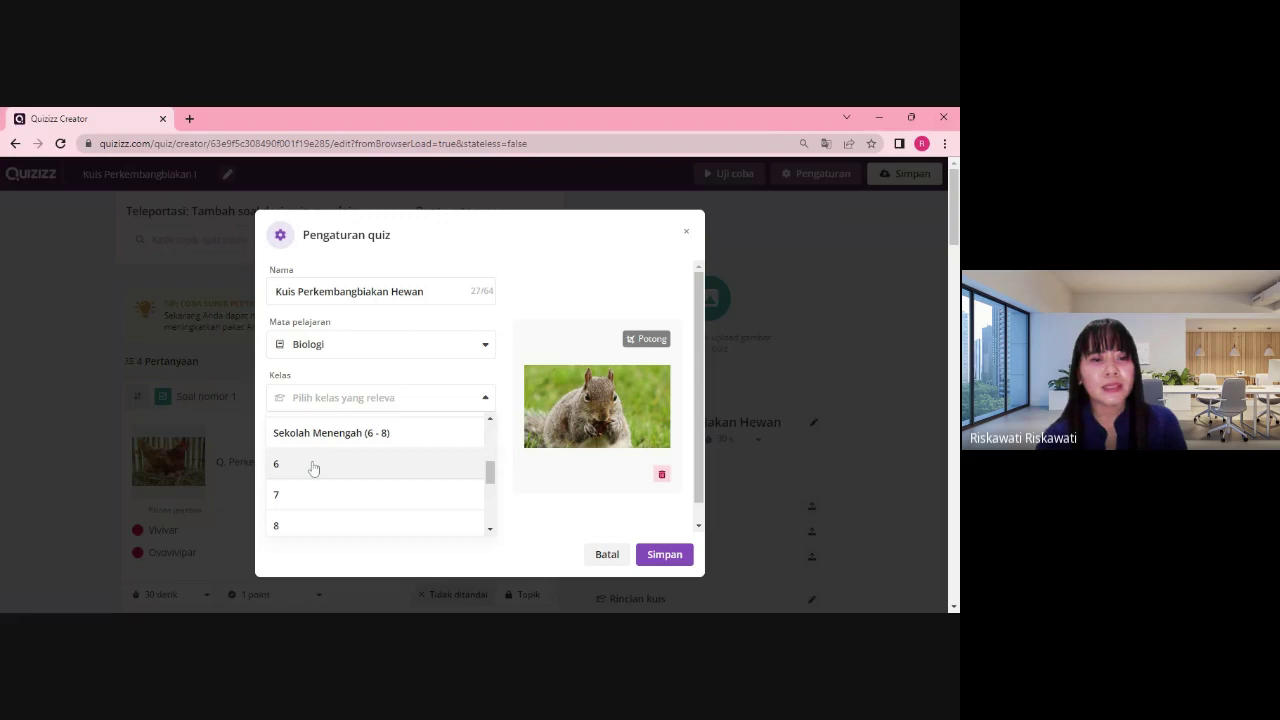
left_click(313, 465)
Set the quiz language (Bahasa) to Indonesian and save the quiz settings
left_click(468, 458)
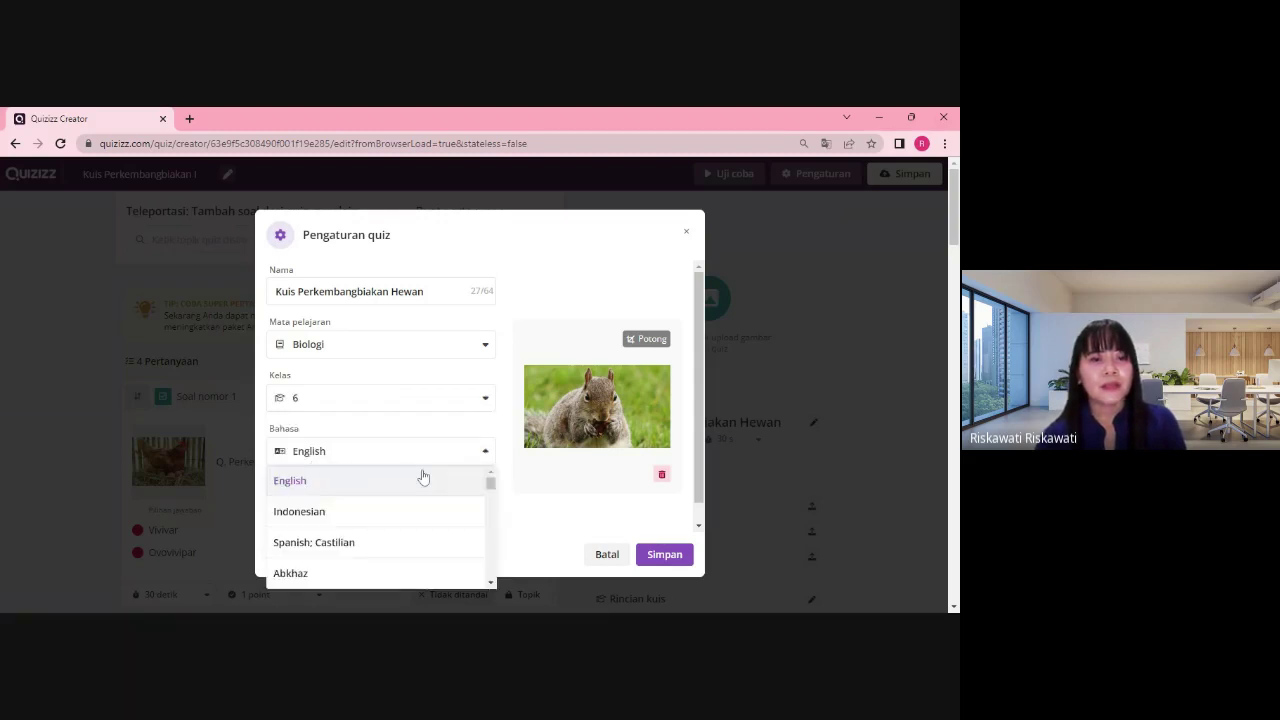
left_click(348, 522)
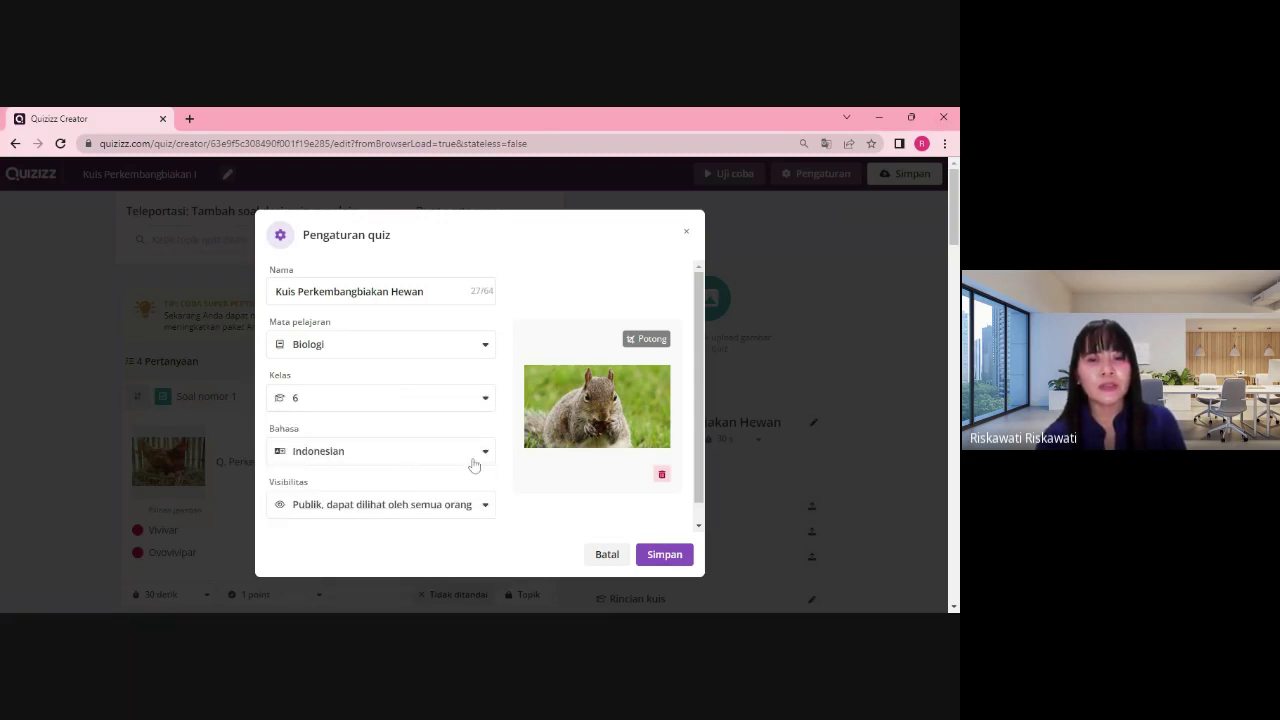
left_click(662, 555)
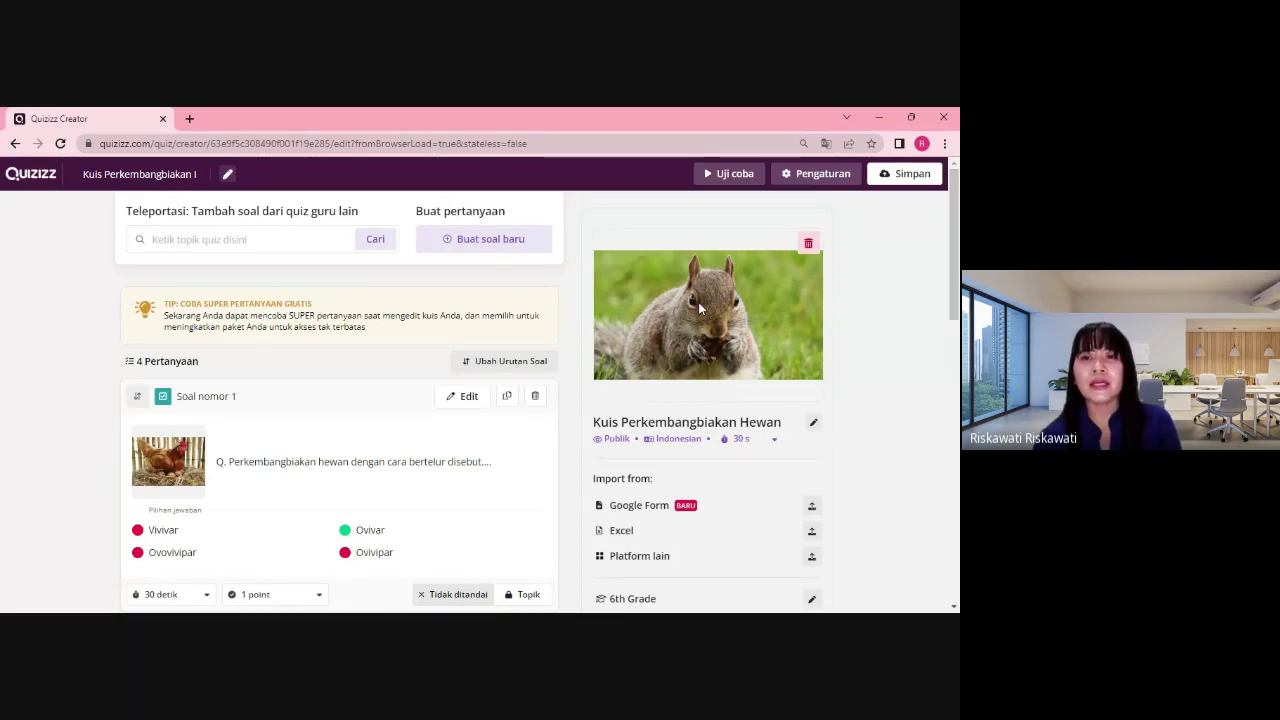
scroll(705, 490, "down", 1)
scroll(703, 491, "down", 2)
scroll(703, 491, "up", 2)
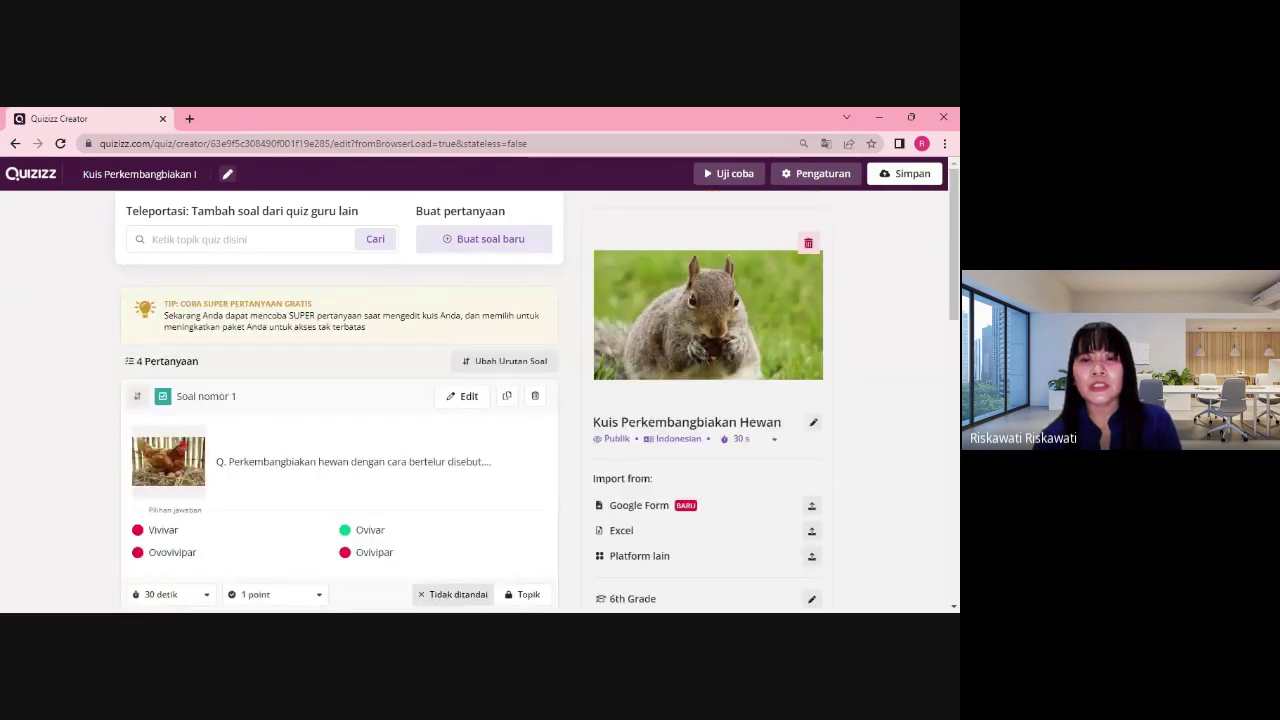
left_click(904, 178)
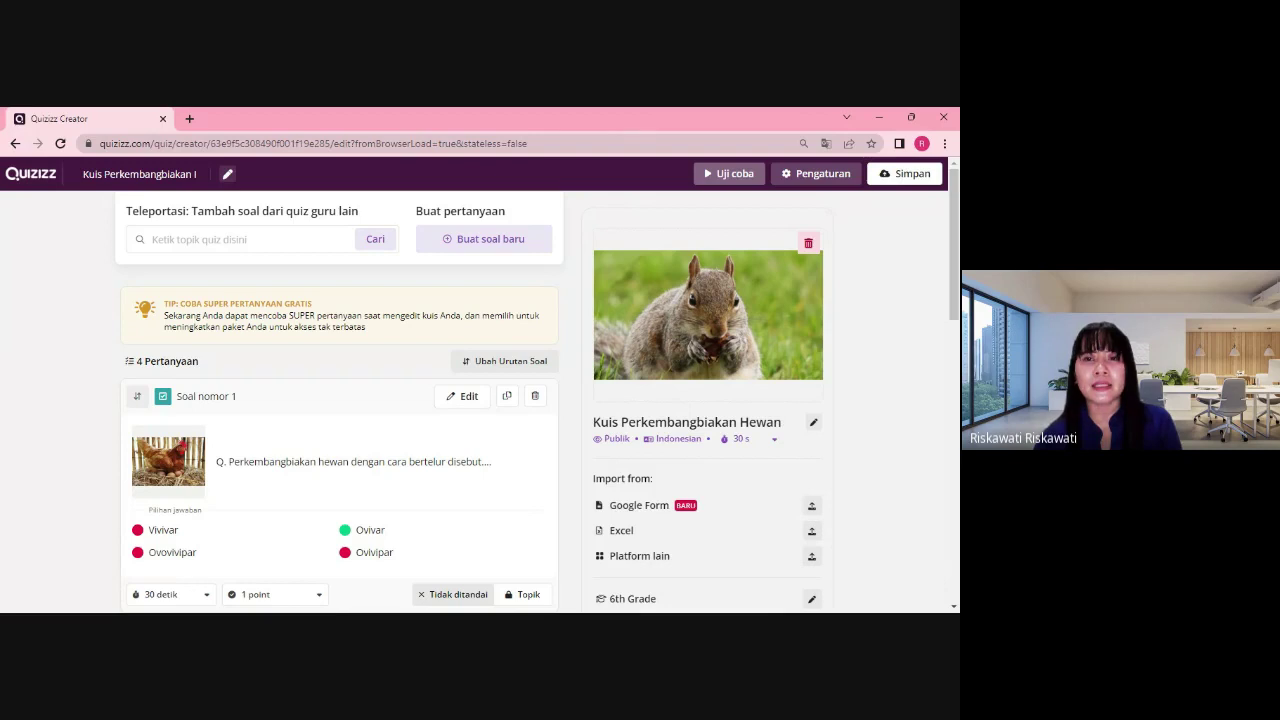
Preview all the quiz questions in participant view, from the first to the survey question, and close the preview
left_click(718, 173)
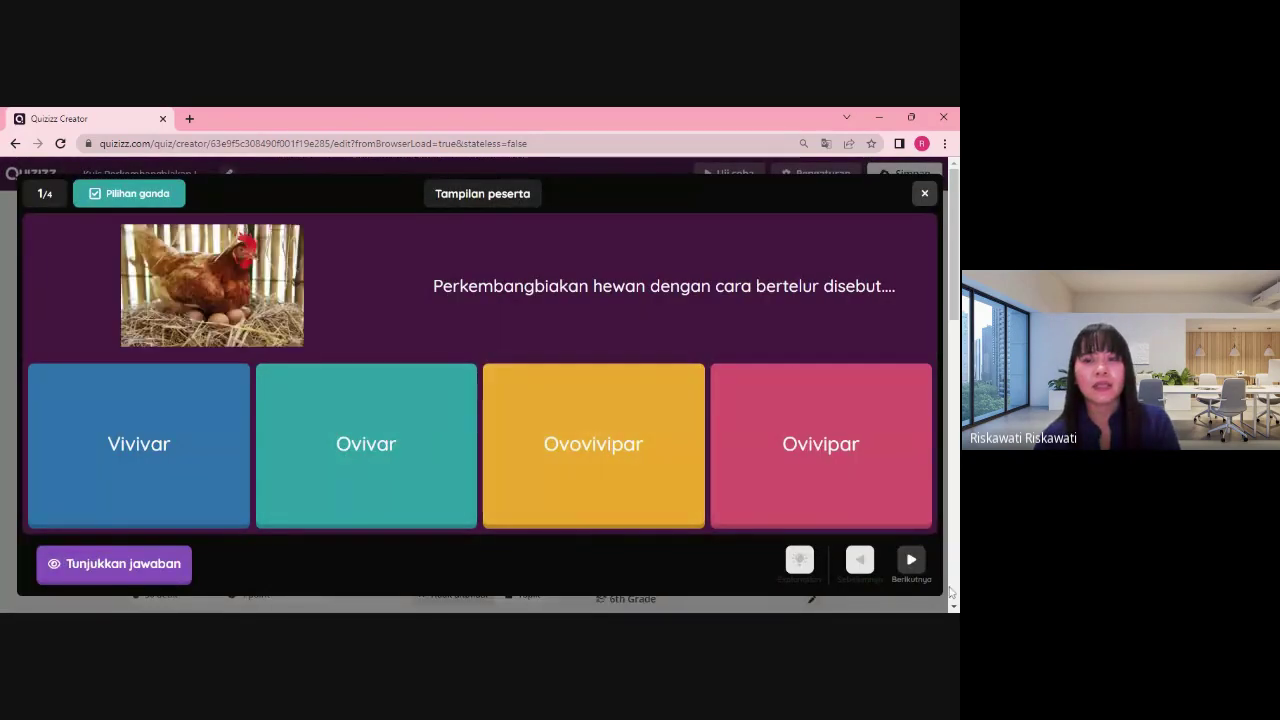
left_click(911, 560)
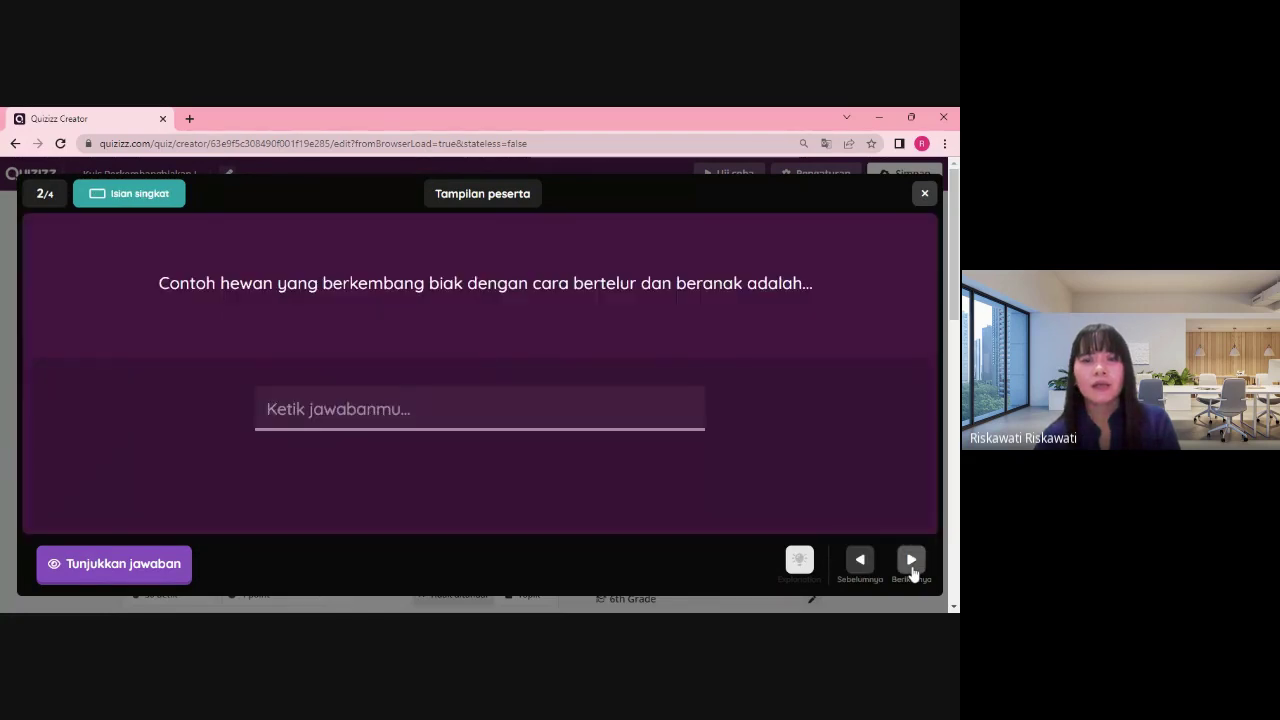
left_click(911, 563)
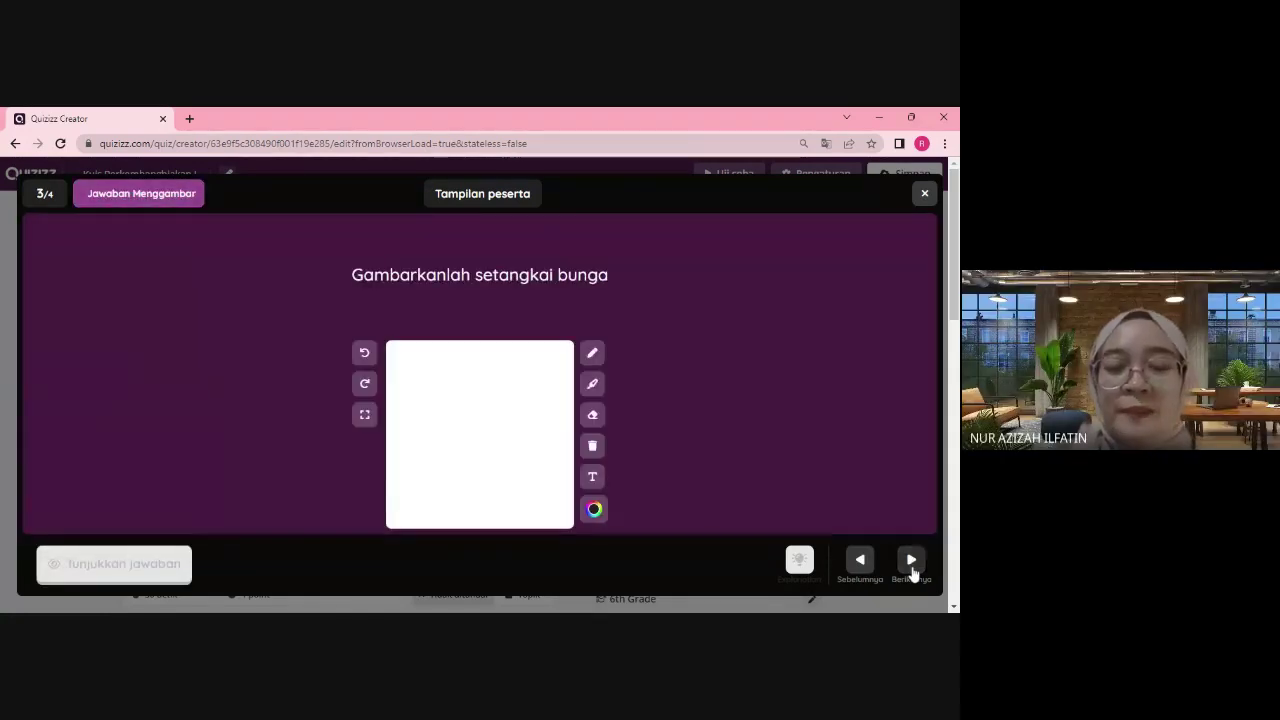
left_click(911, 565)
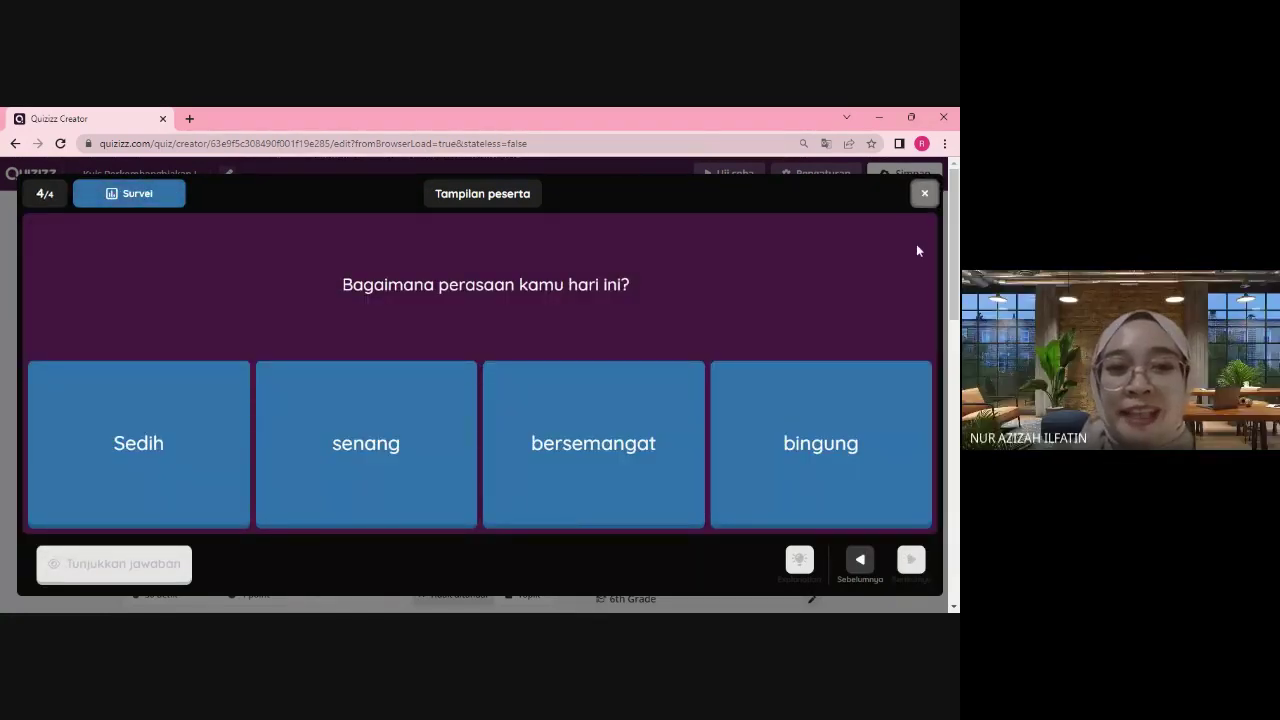
left_click(924, 193)
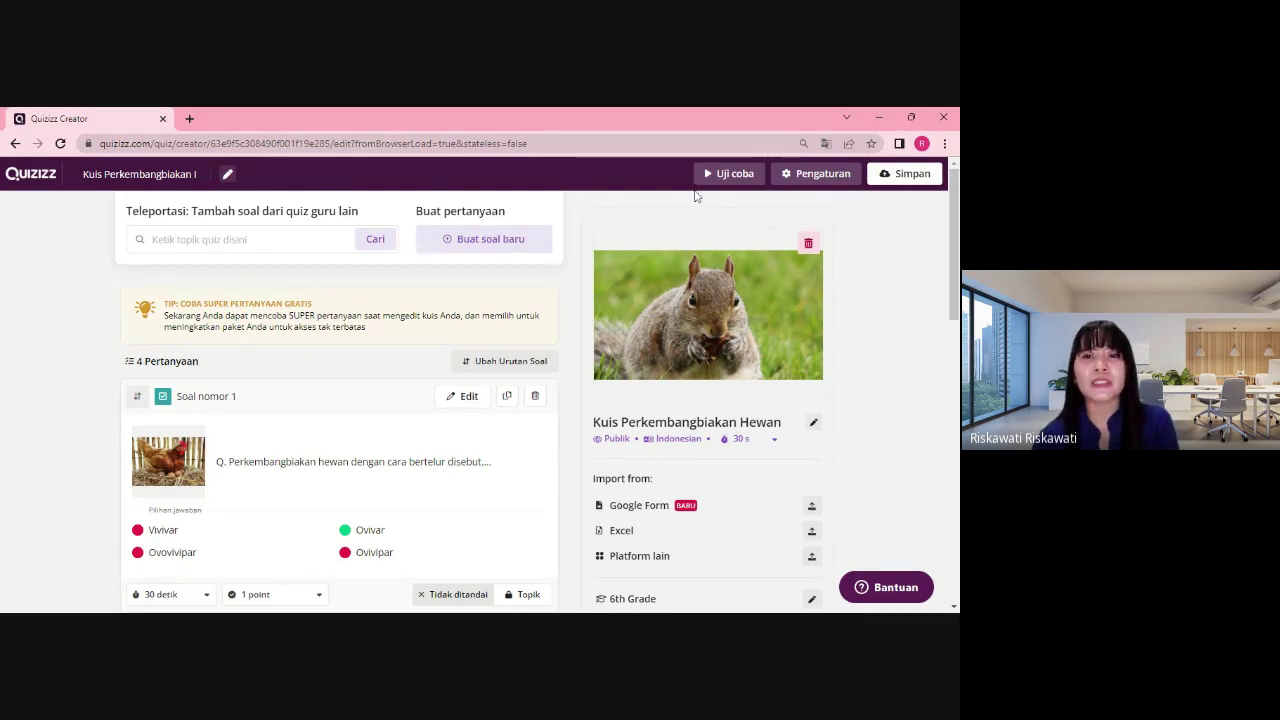
Save the finished quiz with its reviewed settings and choose Klasik mode for a live quiz
left_click(897, 182)
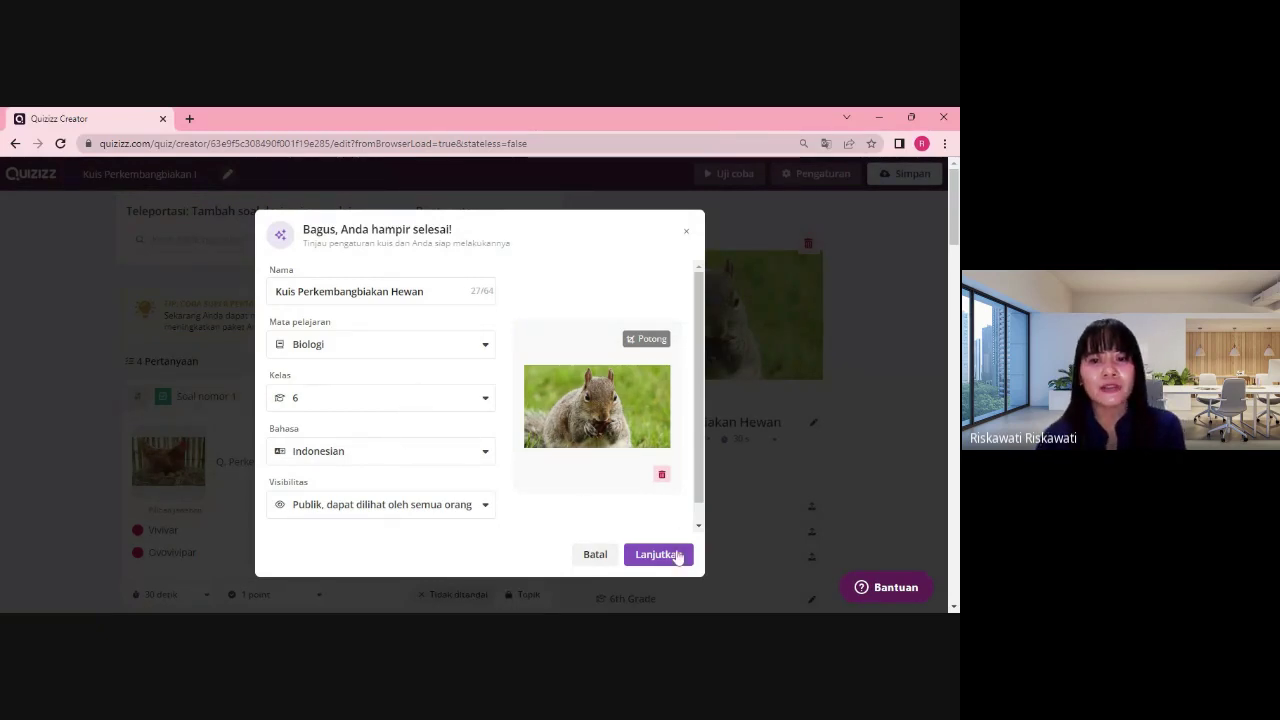
left_click(653, 563)
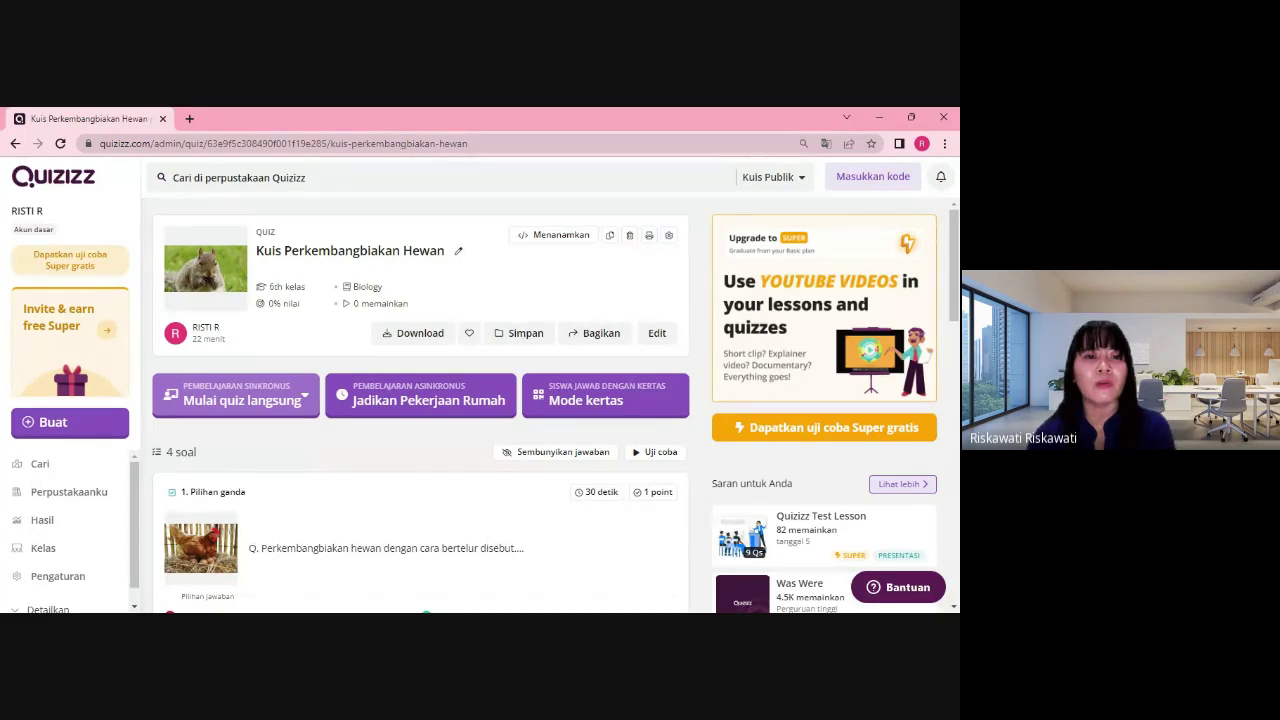
left_click(245, 400)
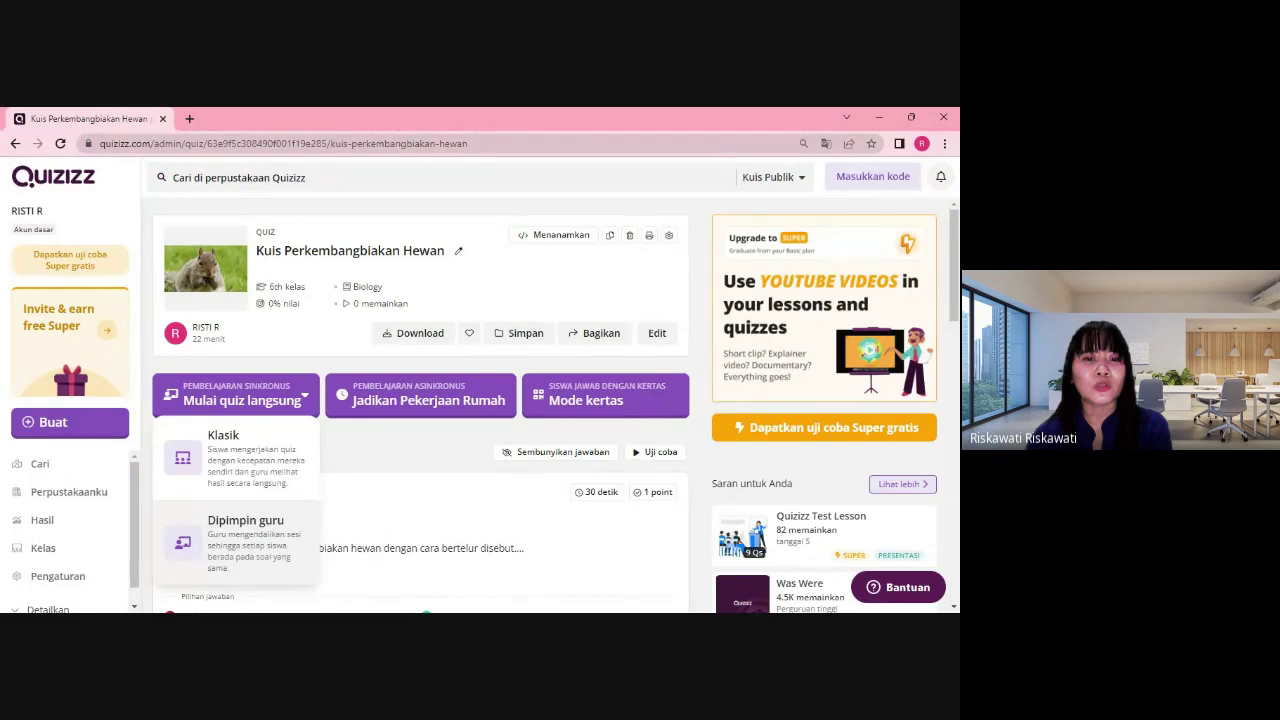
left_click(238, 470)
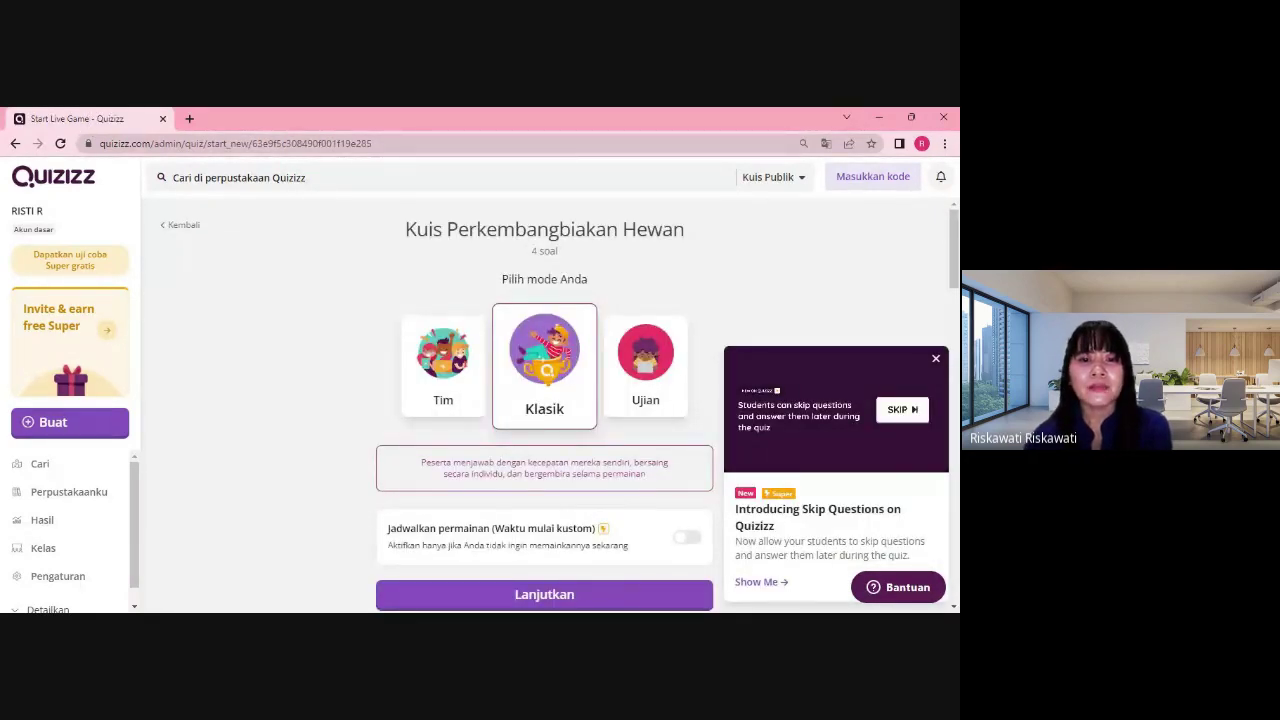
Review the live quiz's mode options, general settings, mastery and learning settings, and activity settings
scroll(515, 402, "down", 2)
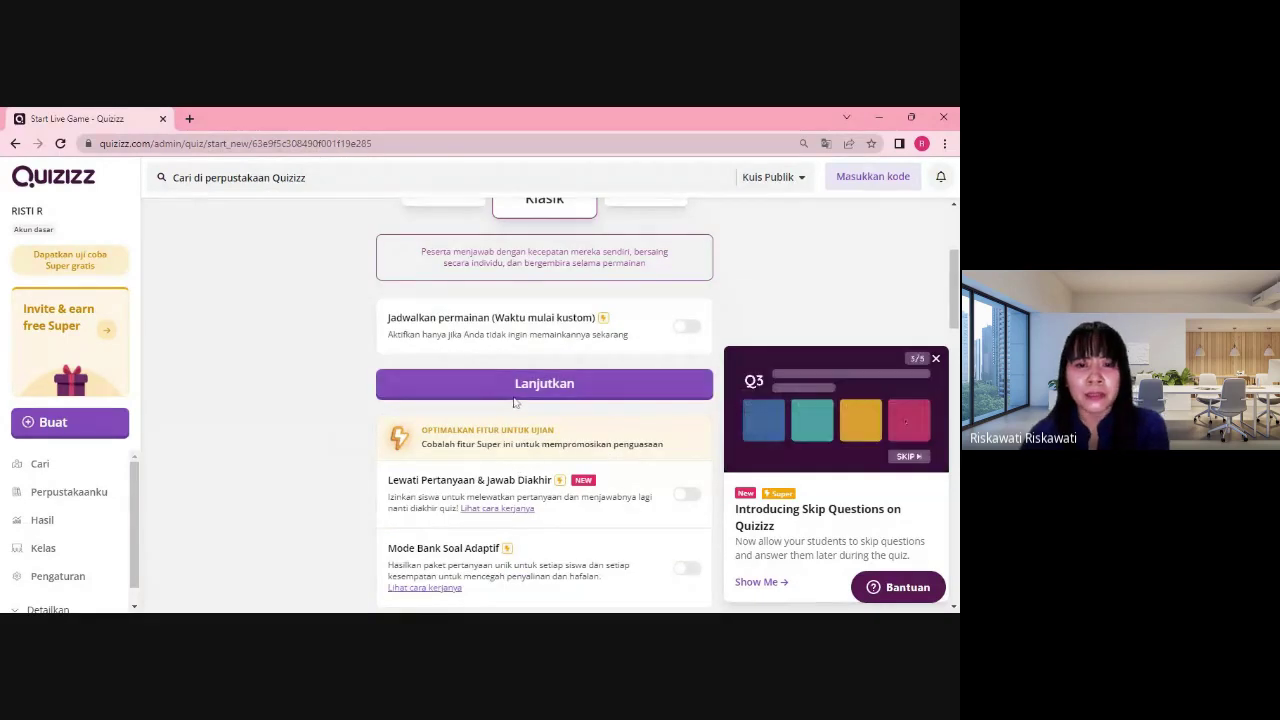
scroll(514, 395, "down", 5)
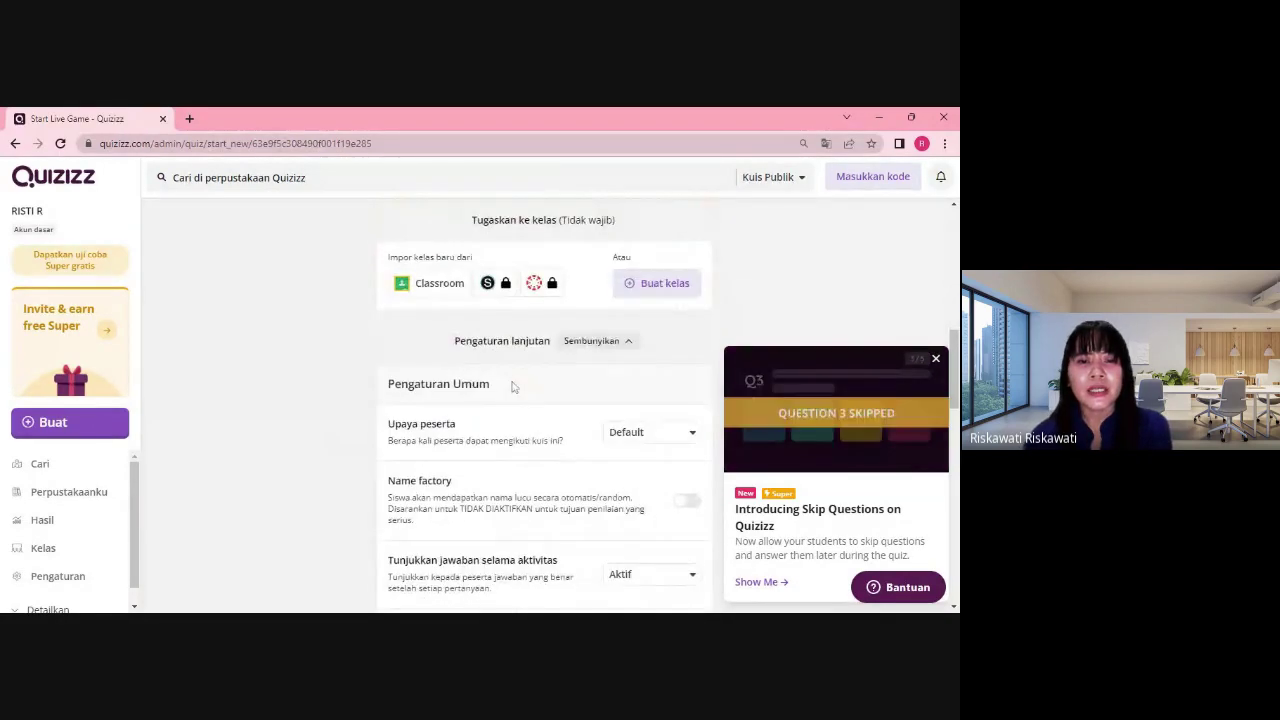
scroll(512, 387, "down", 1)
scroll(512, 387, "down", 1)
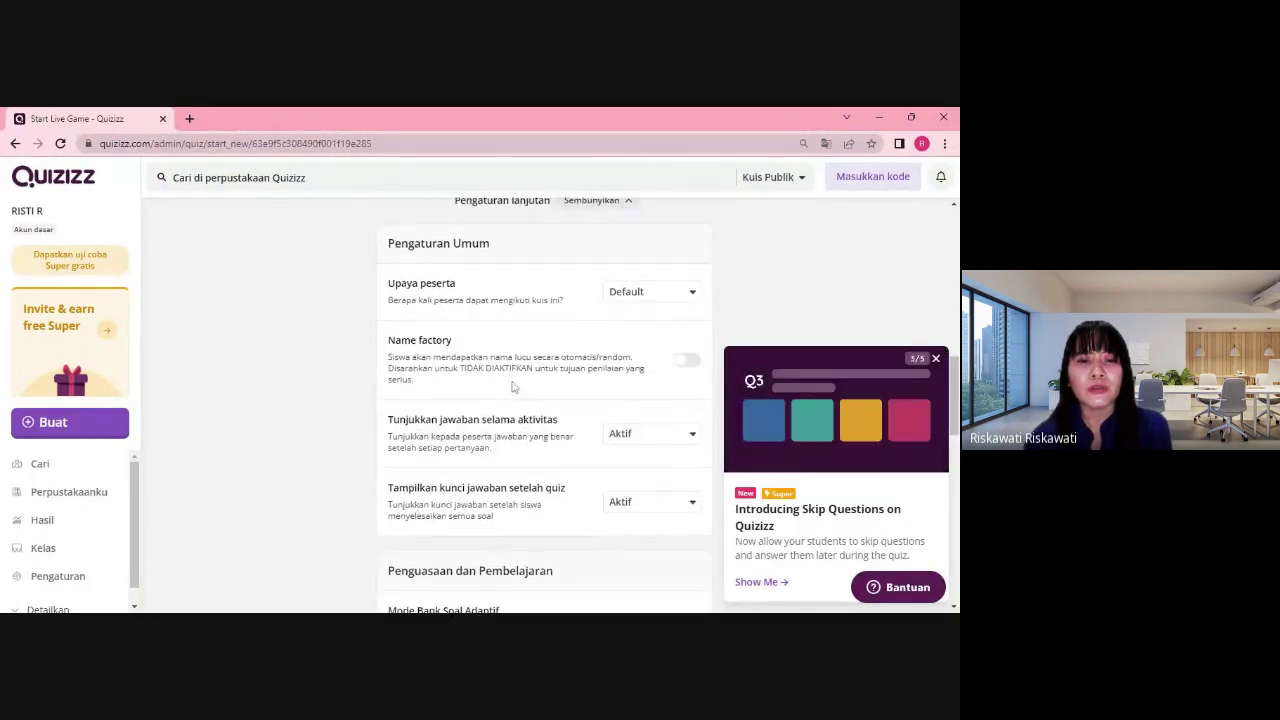
scroll(512, 387, "down", 3)
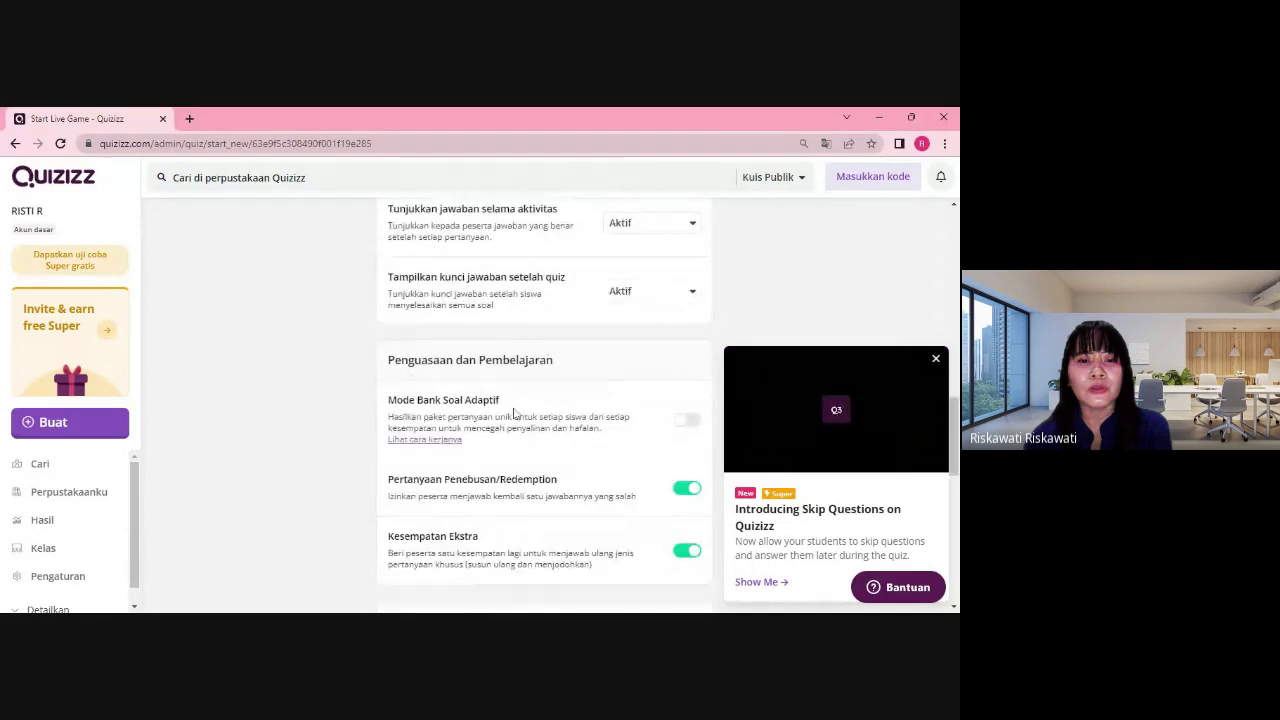
scroll(518, 423, "down", 1)
scroll(517, 480, "down", 1)
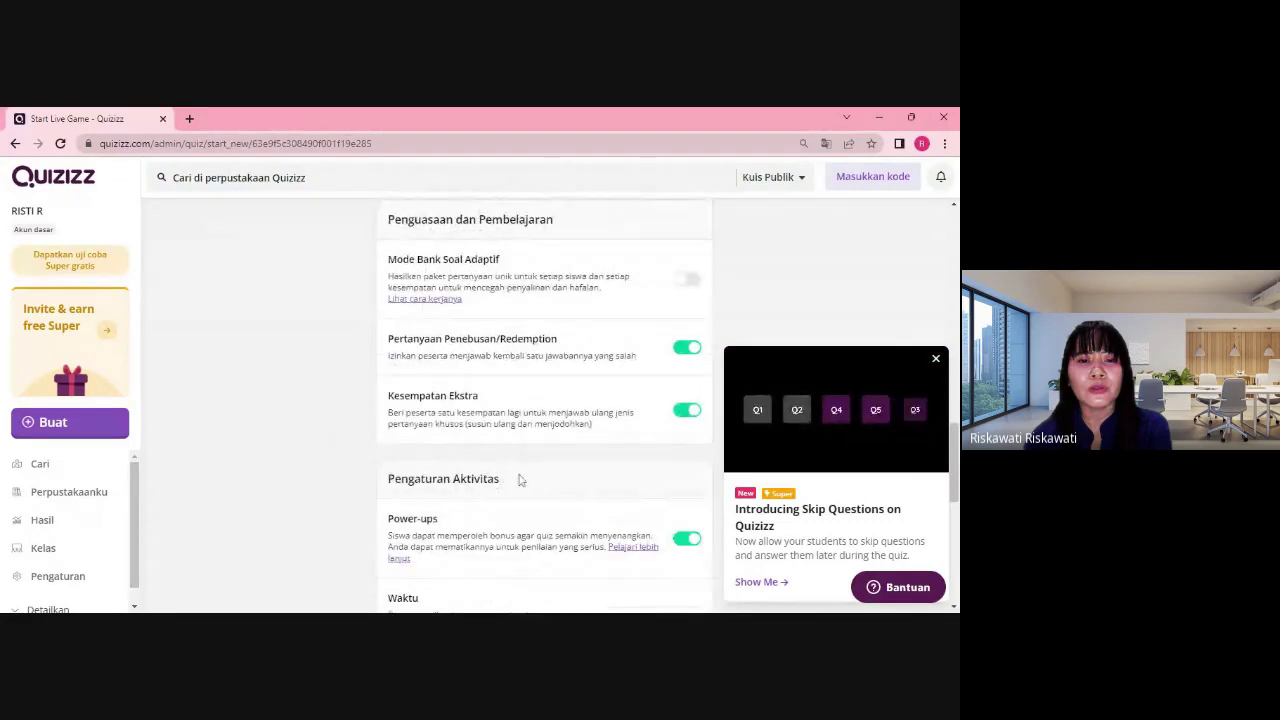
scroll(519, 480, "down", 1)
scroll(519, 480, "down", 3)
scroll(518, 468, "down", 1)
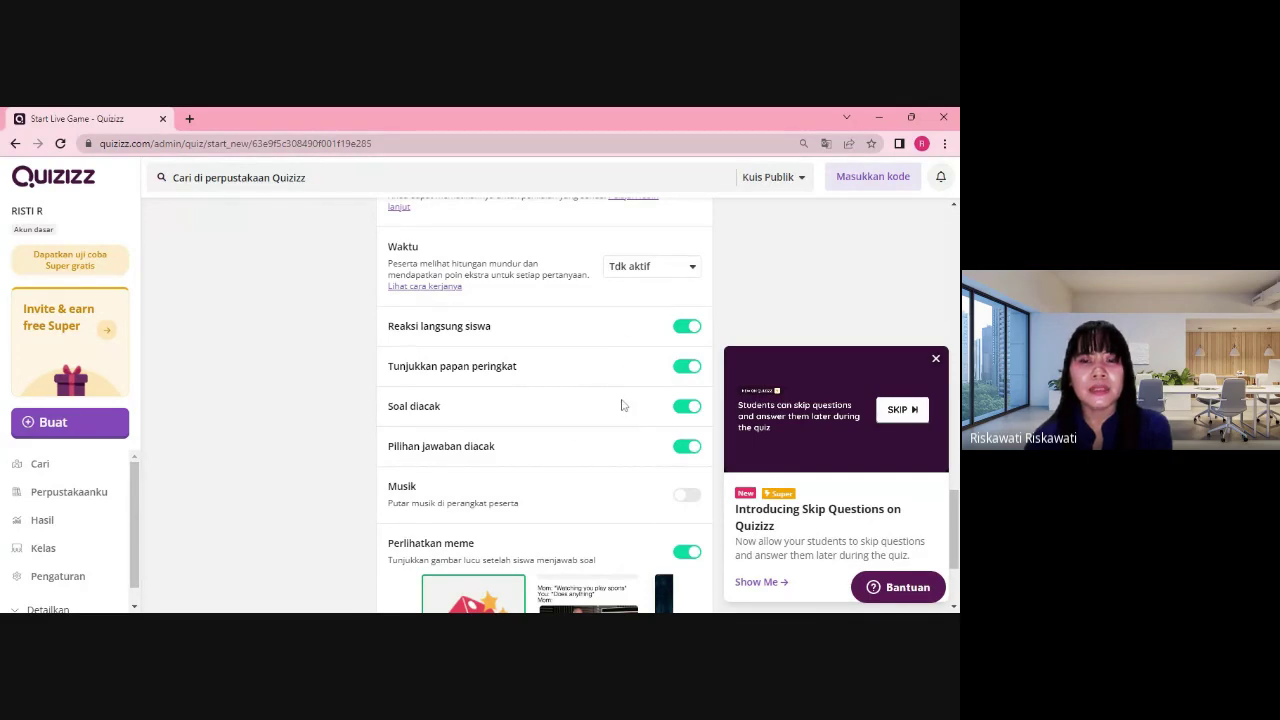
scroll(610, 418, "up", 15)
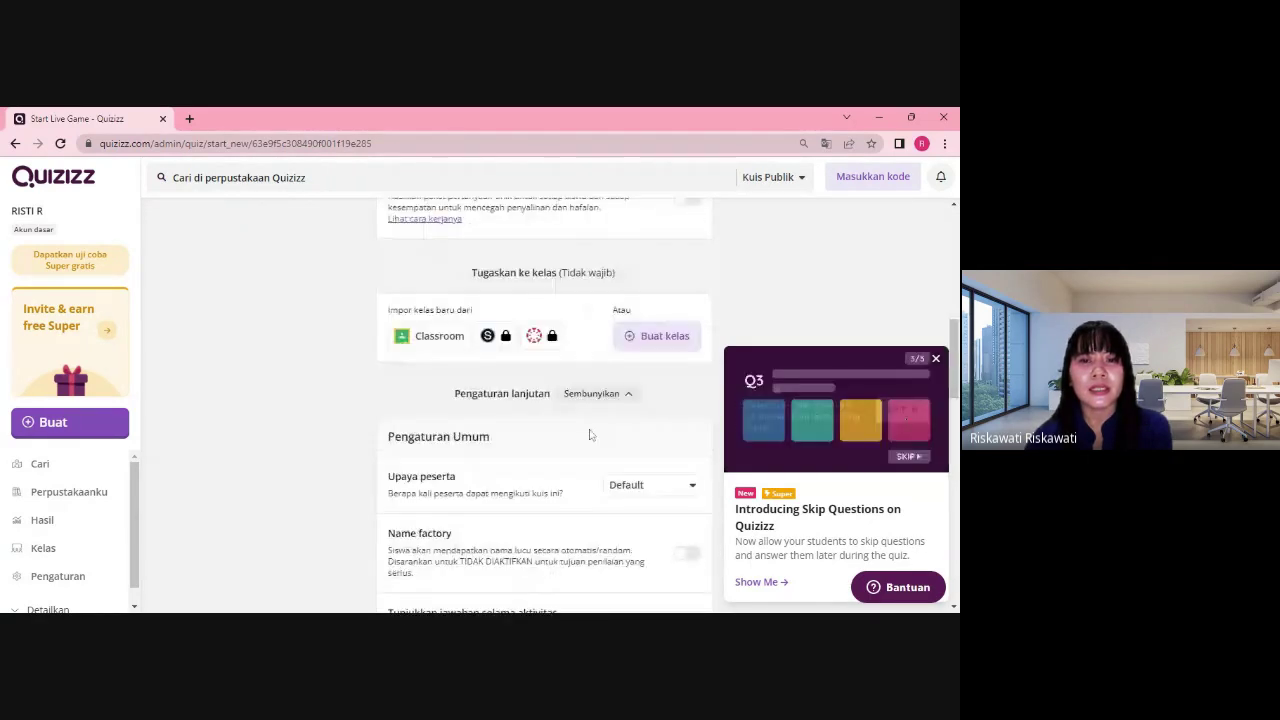
scroll(578, 425, "down", 1)
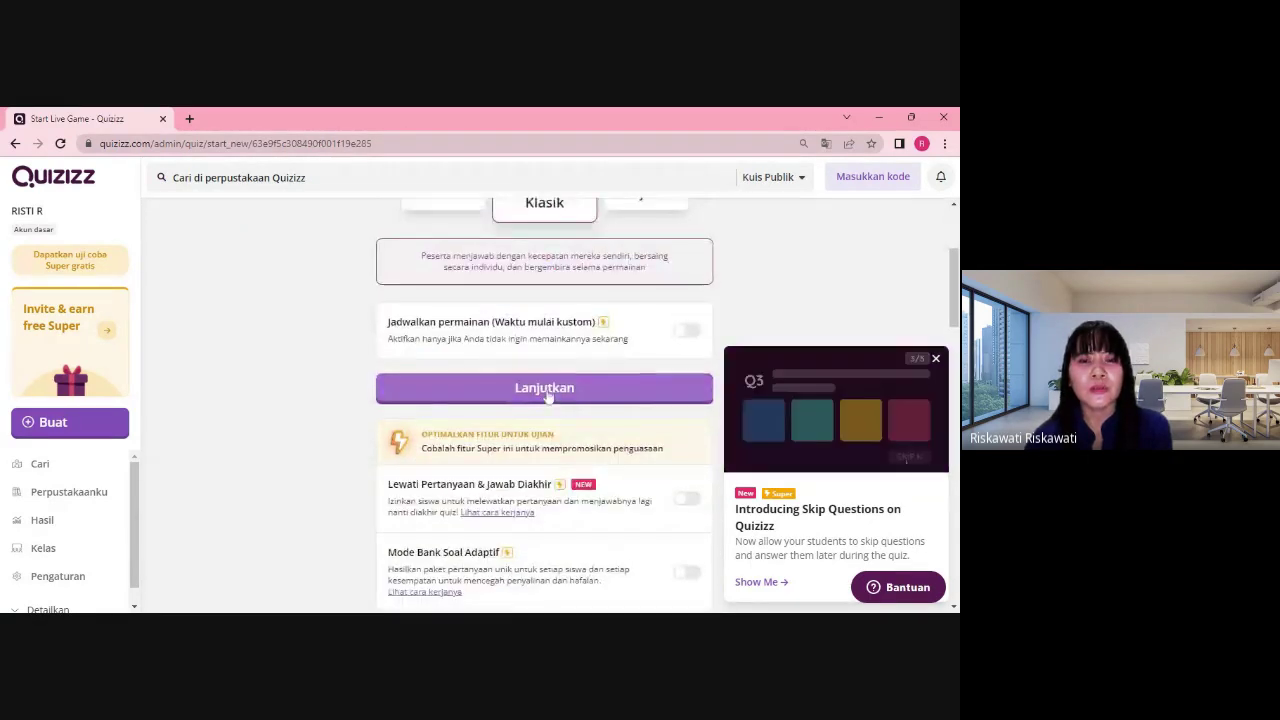
scroll(550, 400, "up", 2)
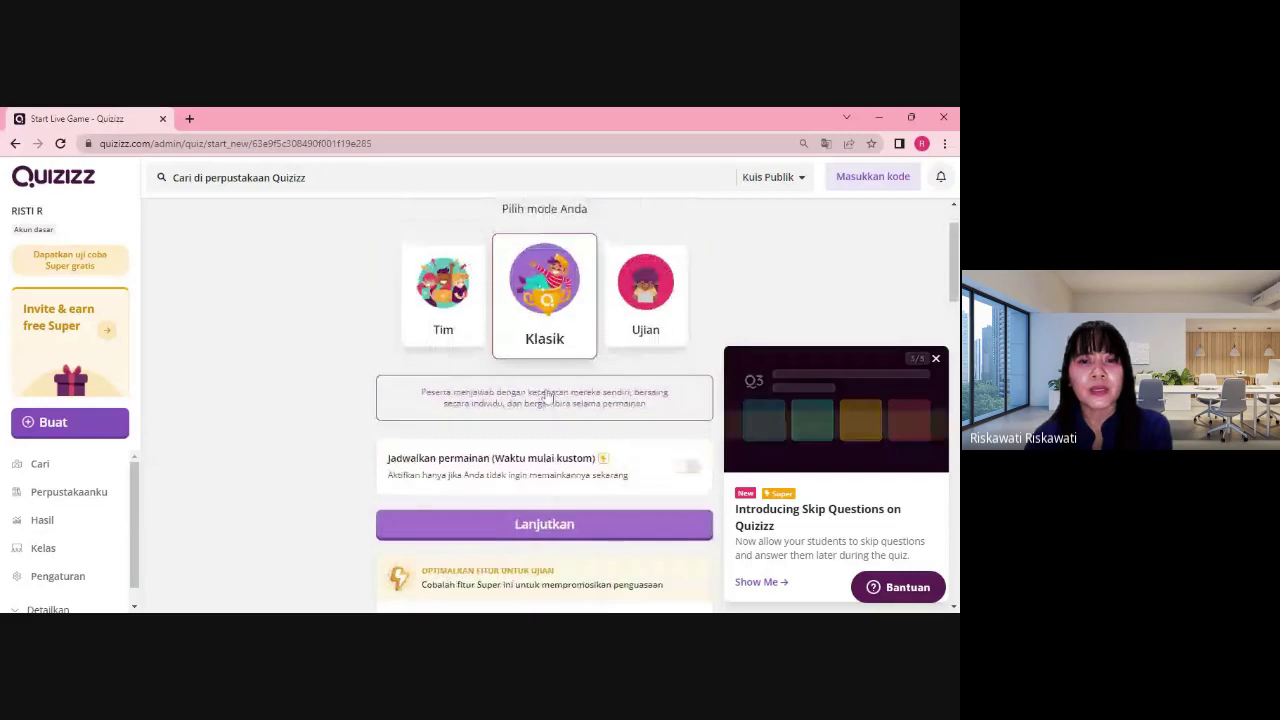
Continue to the waiting room of the Klasik live session and copy its join link
left_click(526, 528)
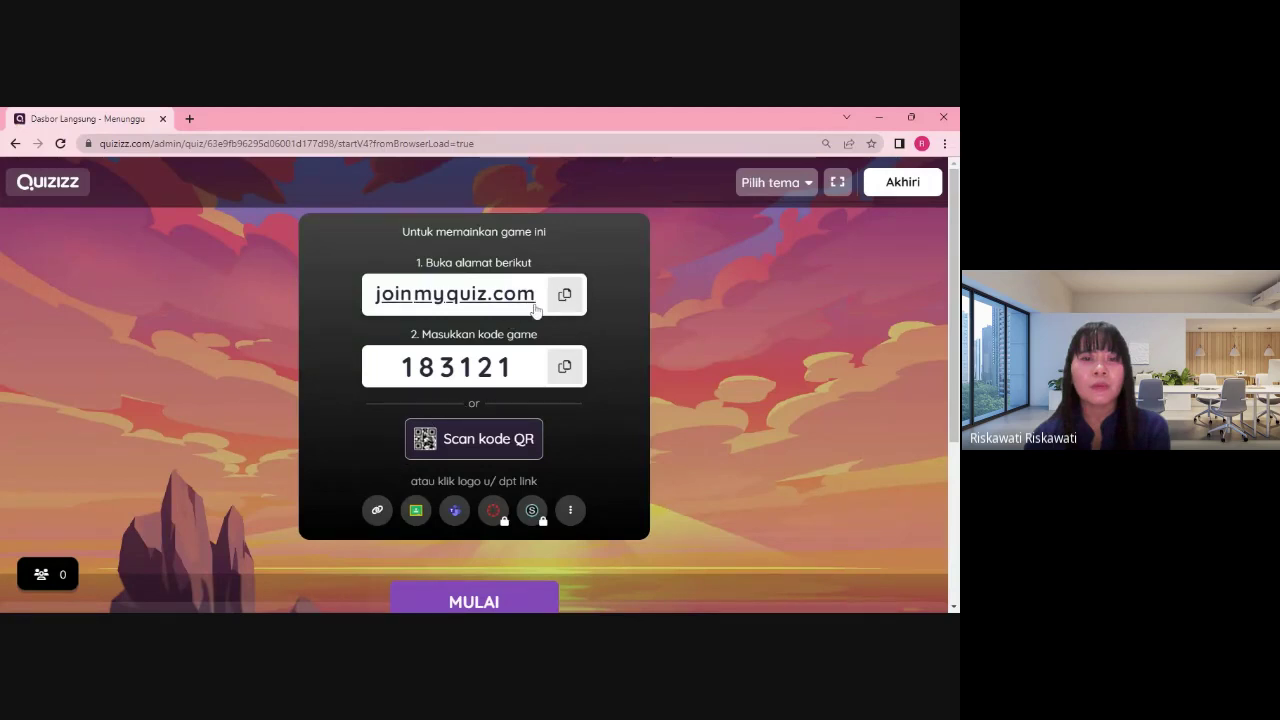
left_click(377, 513)
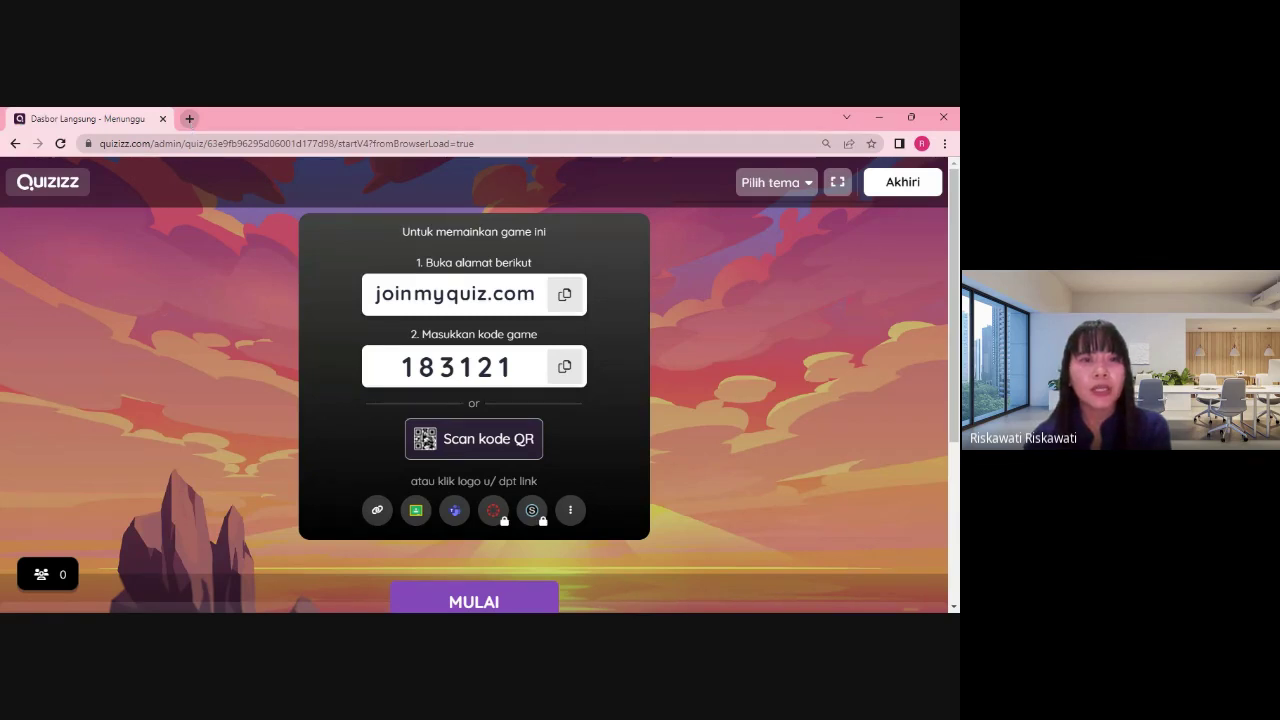
Search Google for "quizizz" in a new browser tab, open the Quizizz site and go to its game code entry page
left_click(189, 118)
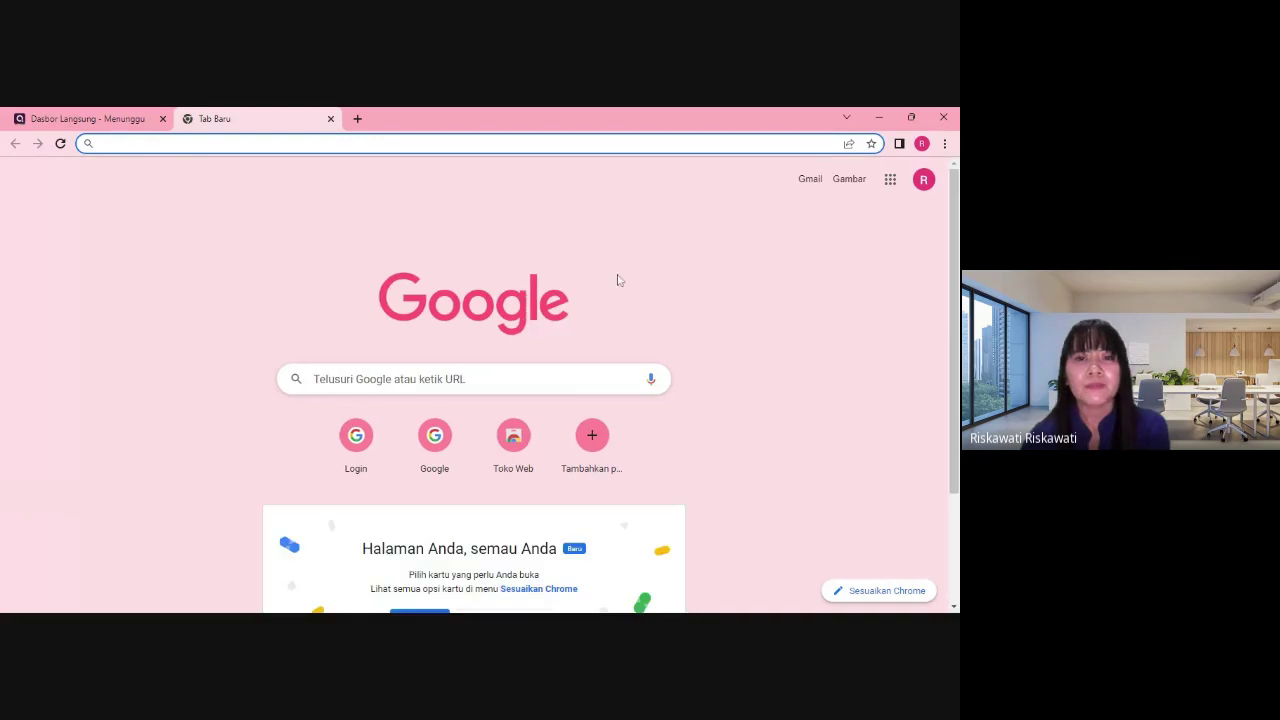
left_click(511, 376)
type("quizizz")
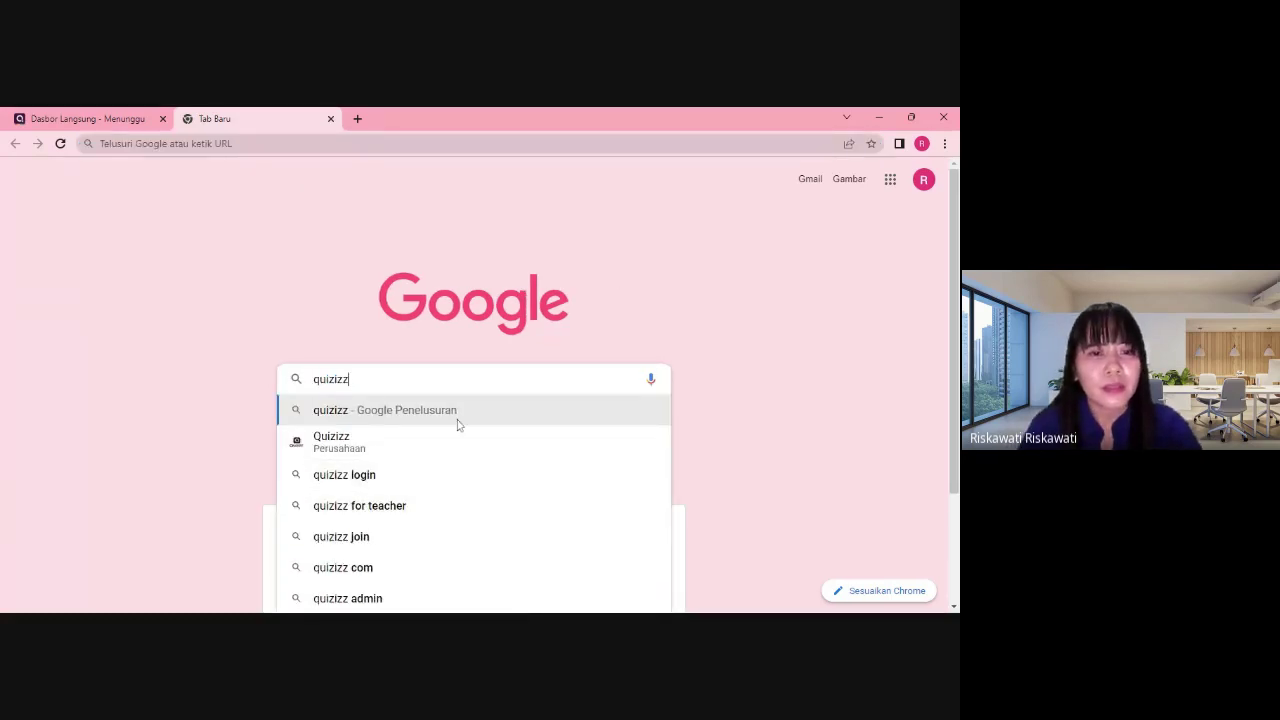
left_click(420, 422)
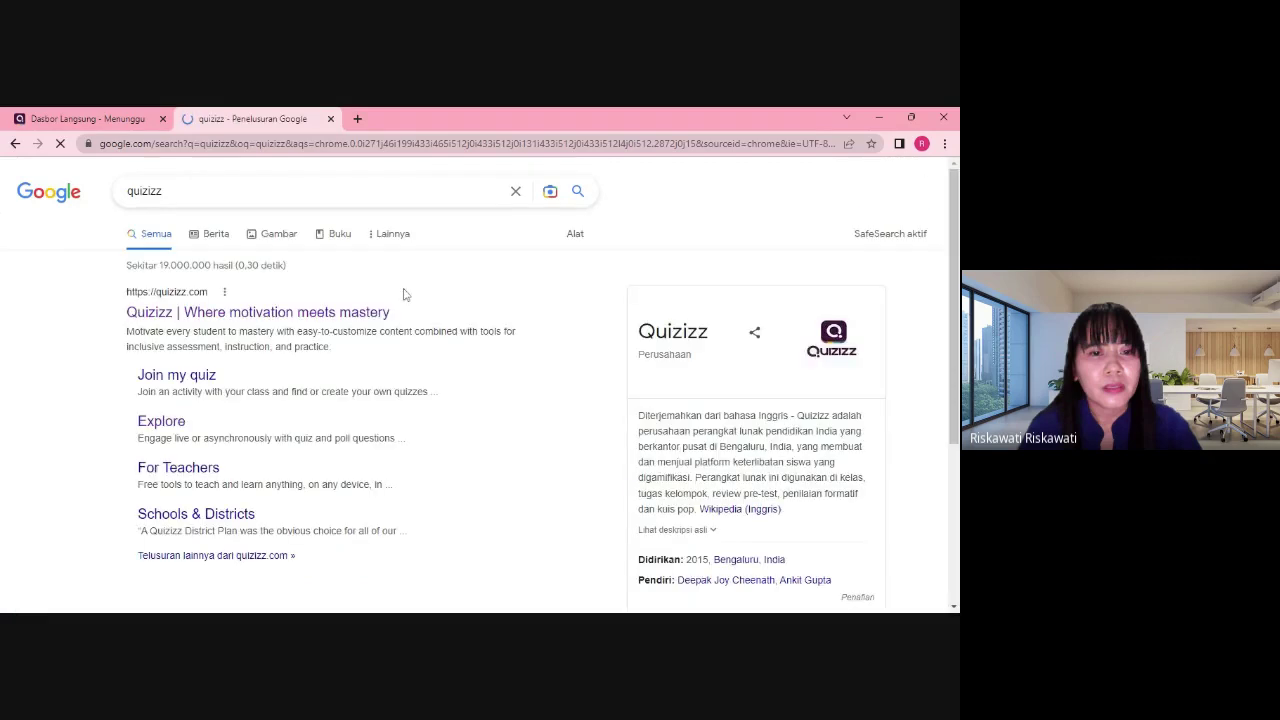
left_click(300, 313)
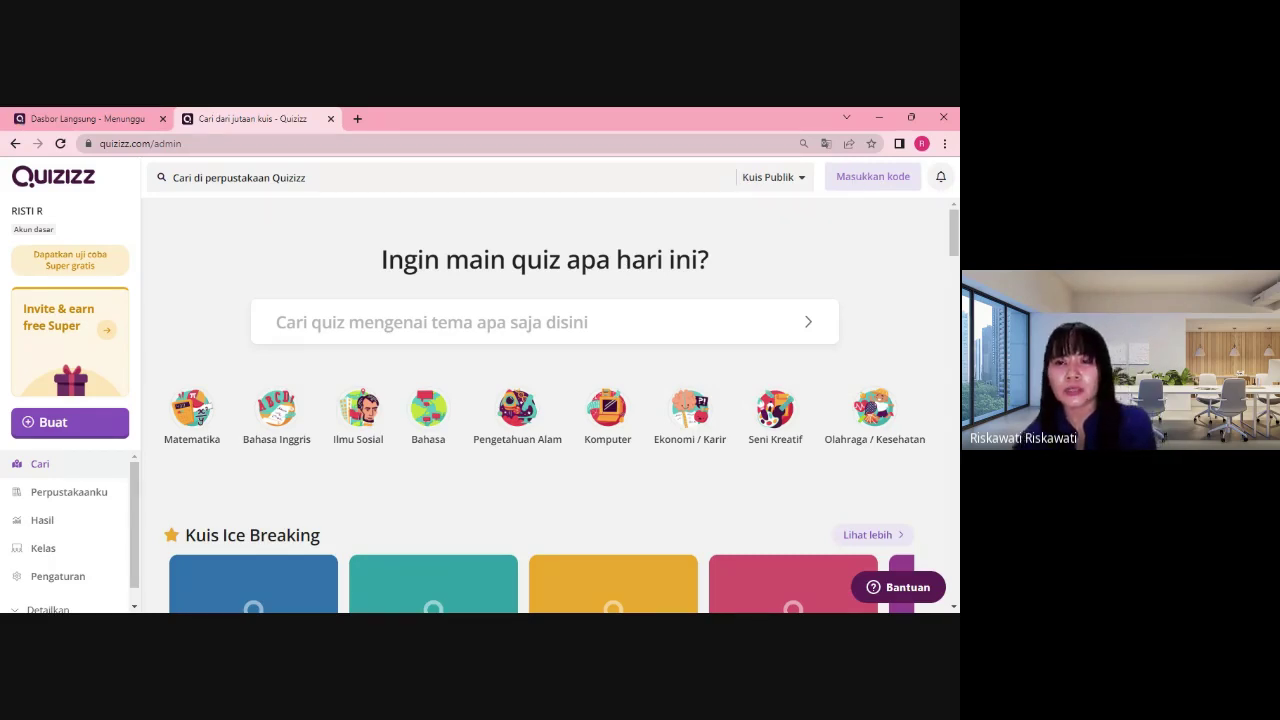
left_click(859, 180)
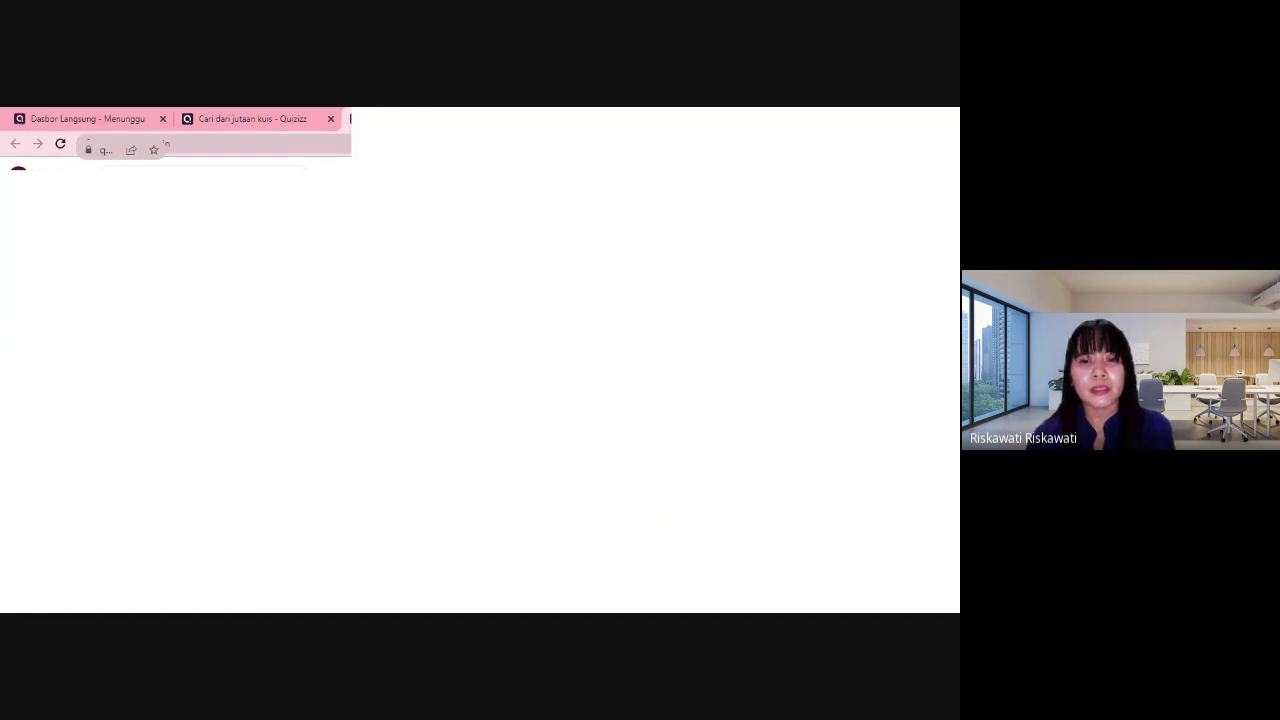
Copy the game code from the live session dashboard and join the game with it on the participant page
left_click(262, 120)
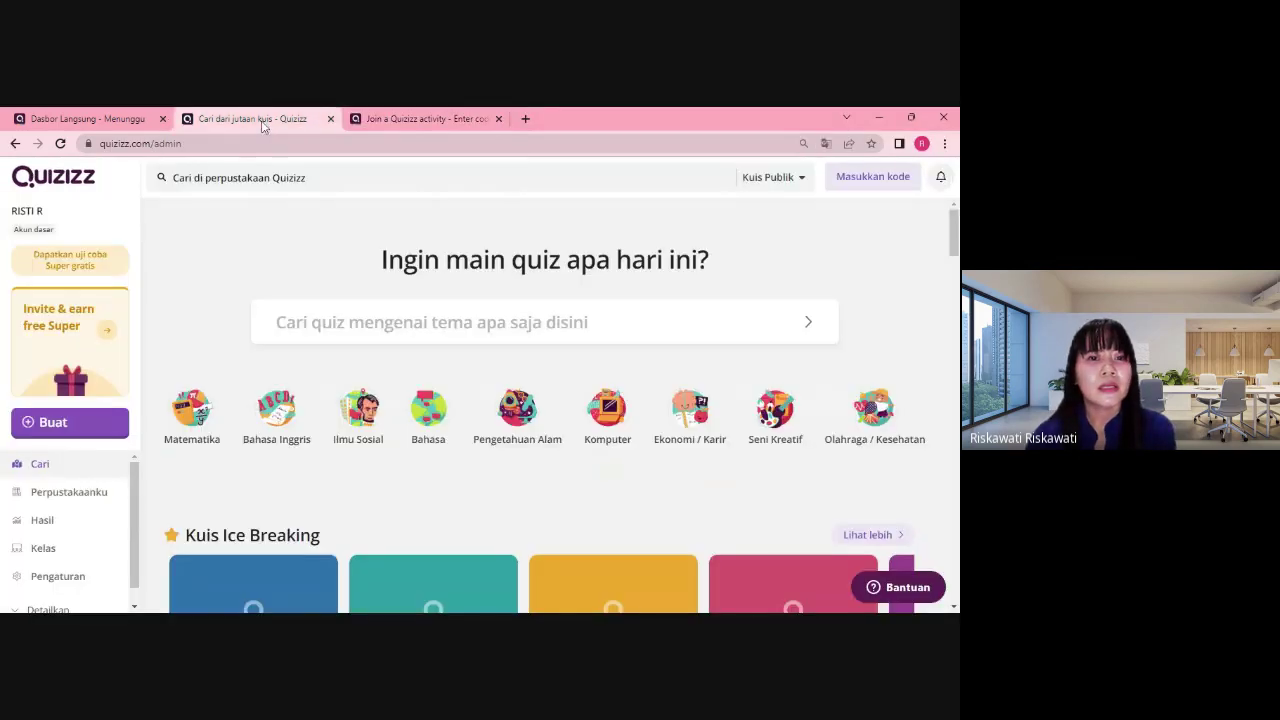
left_click(90, 118)
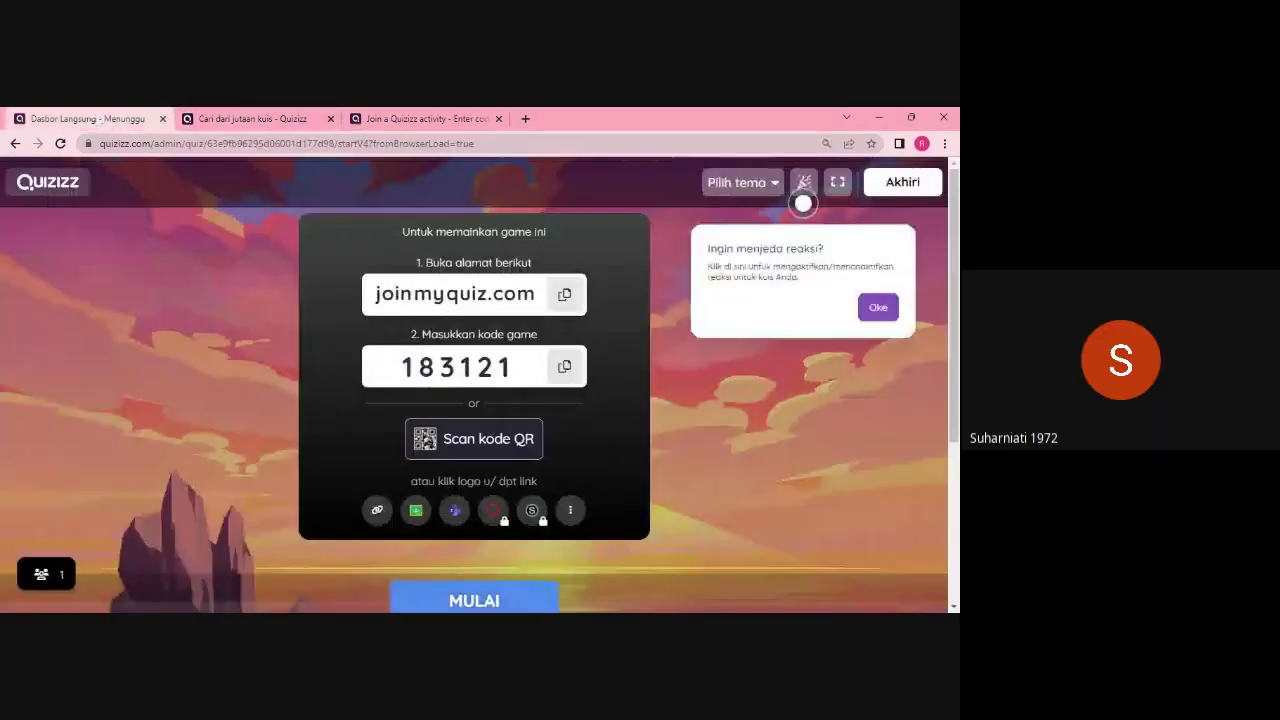
double_click(510, 368)
key("ctrl+c")
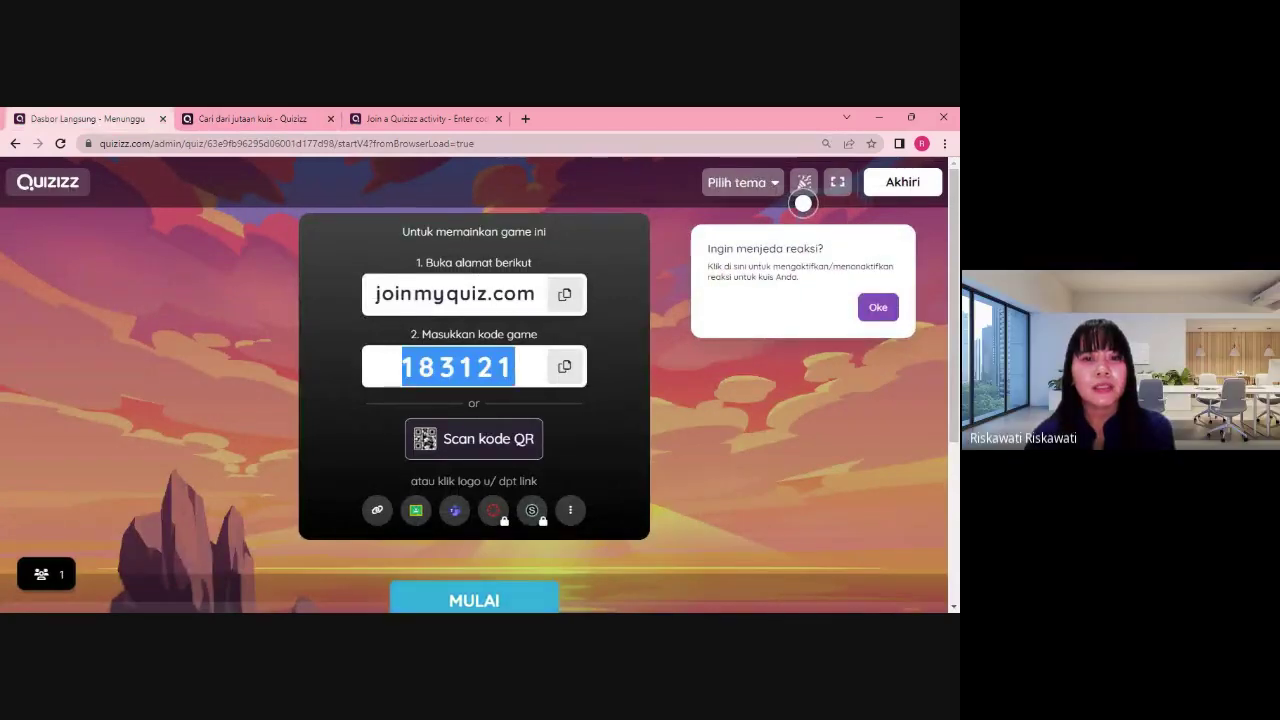
left_click(420, 118)
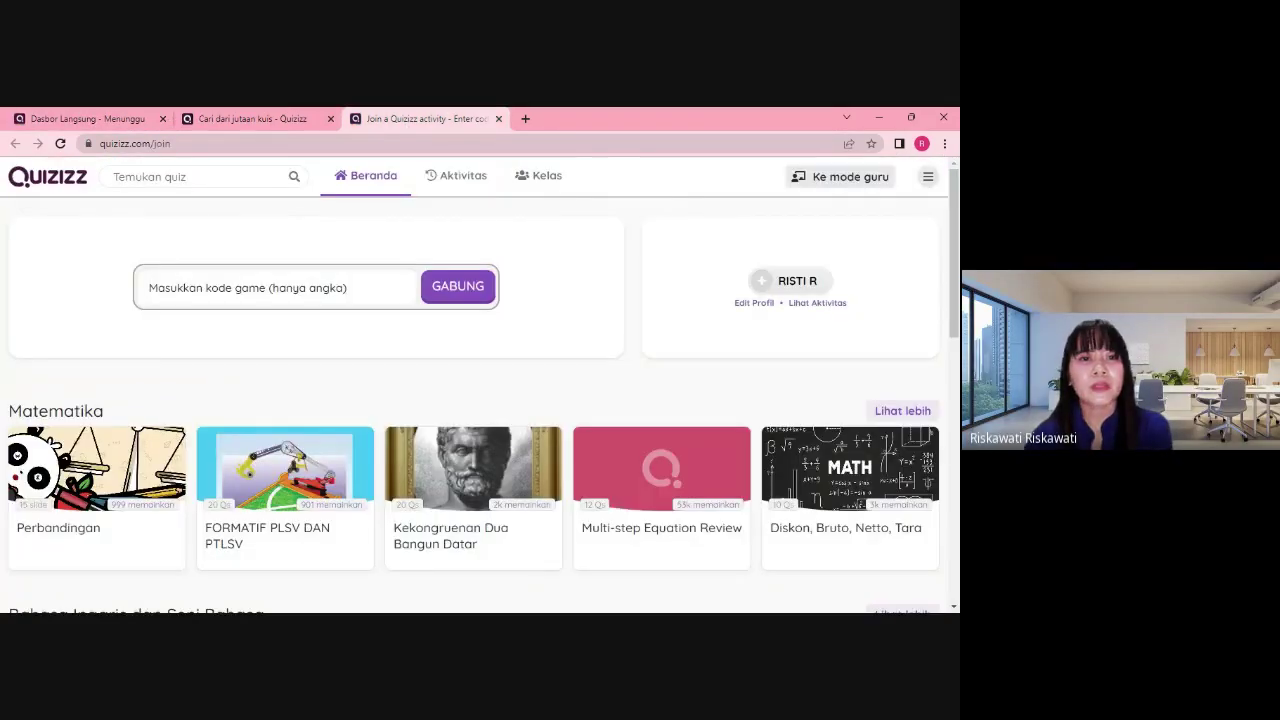
key("ctrl+v")
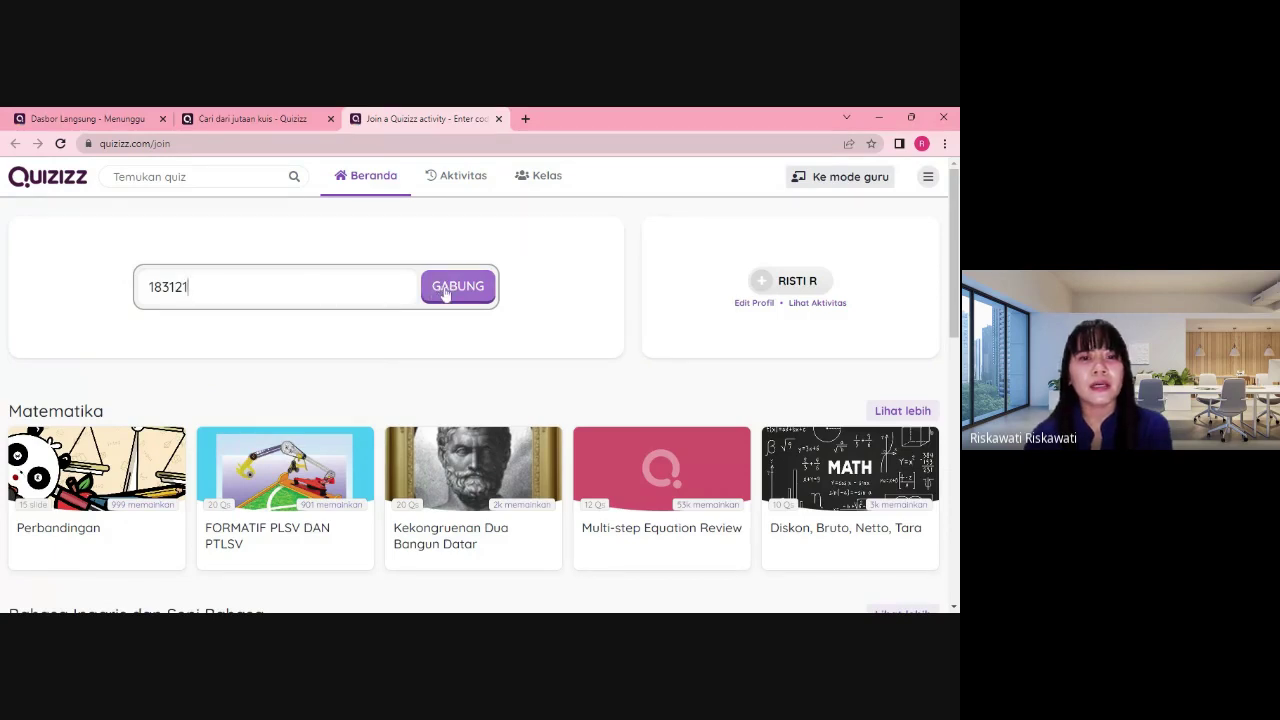
left_click(446, 291)
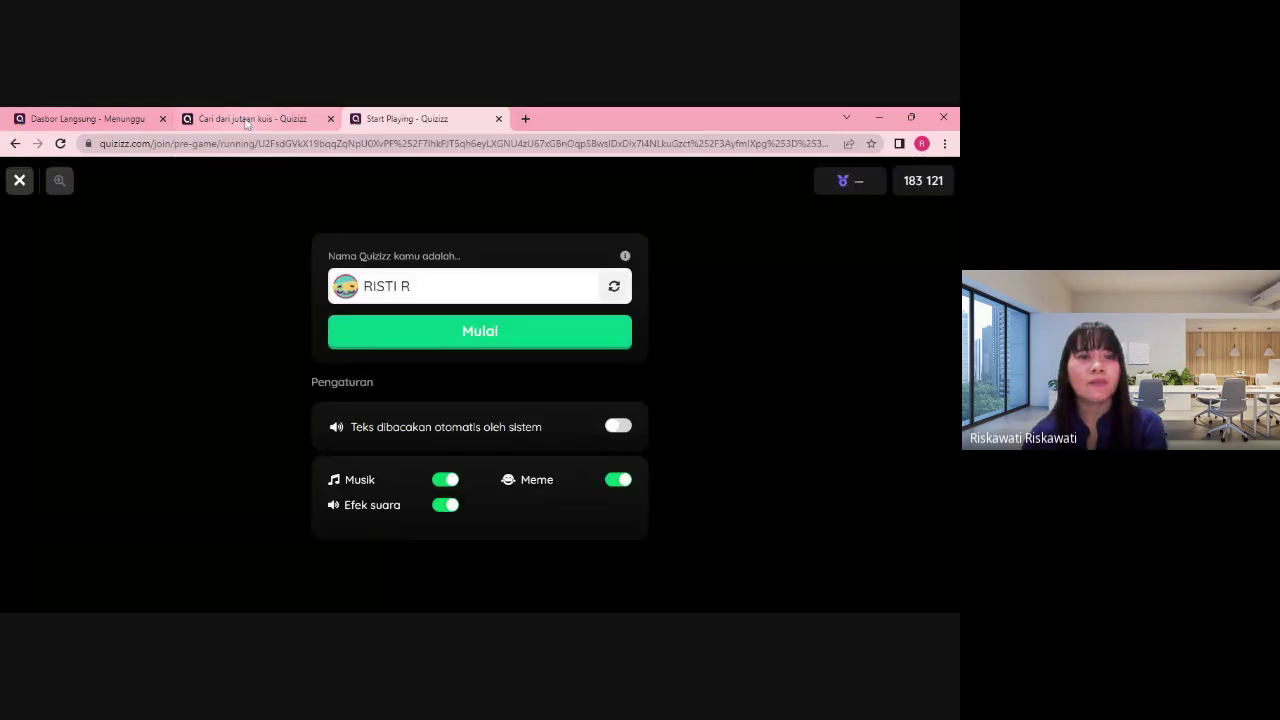
Return to the live session dashboard, check which participants have joined the waiting room, and dismiss the tip about pausing reactions
left_click(246, 120)
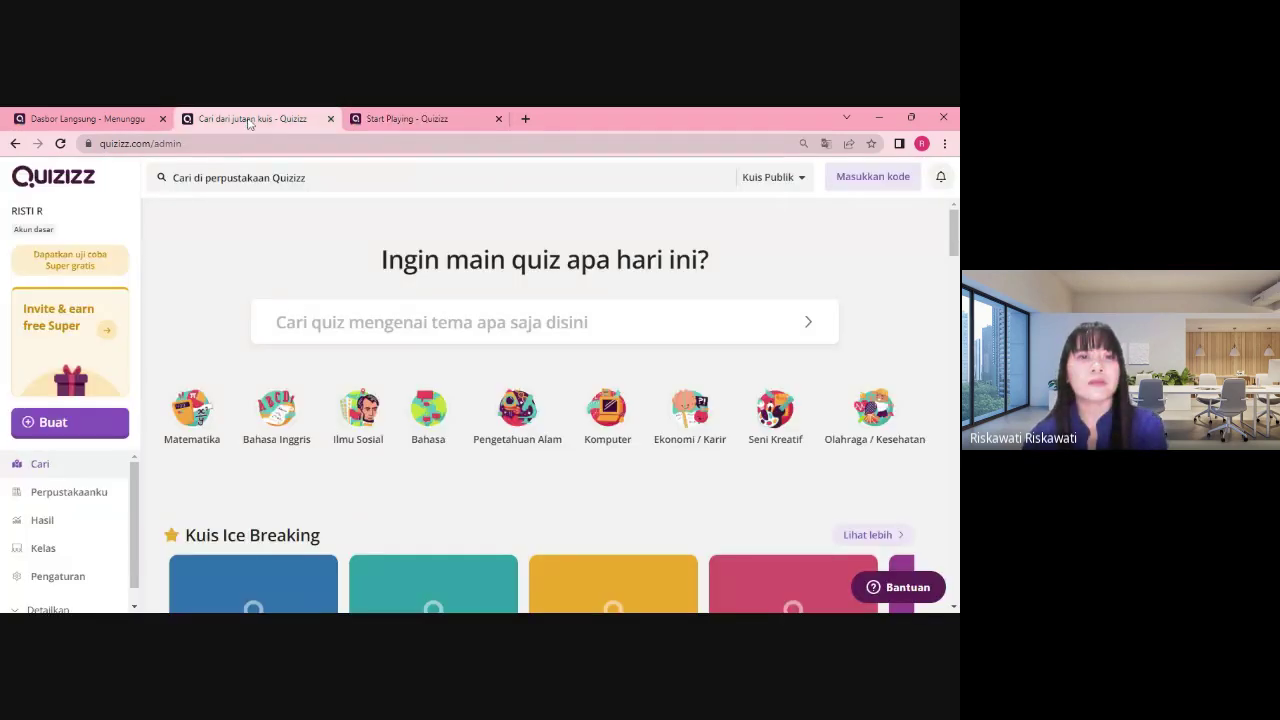
left_click(380, 120)
left_click(88, 118)
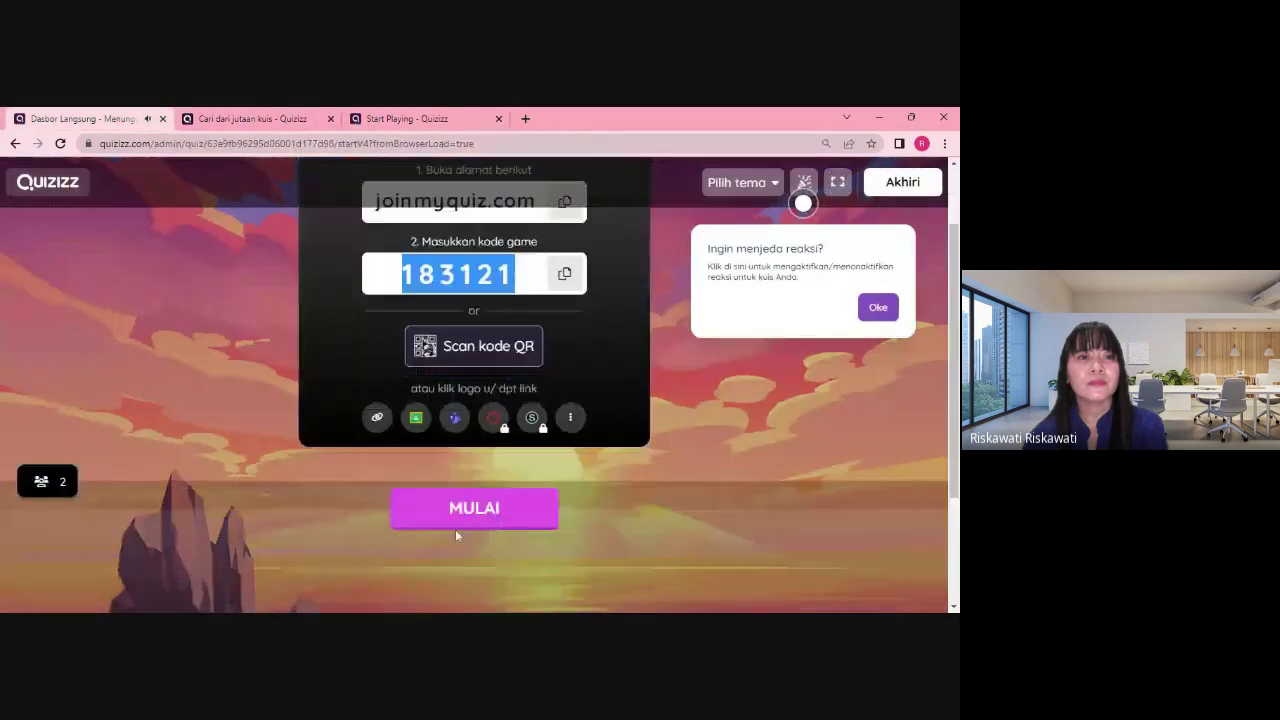
scroll(480, 465, "down", 3)
scroll(480, 465, "up", 3)
scroll(438, 378, "down", 3)
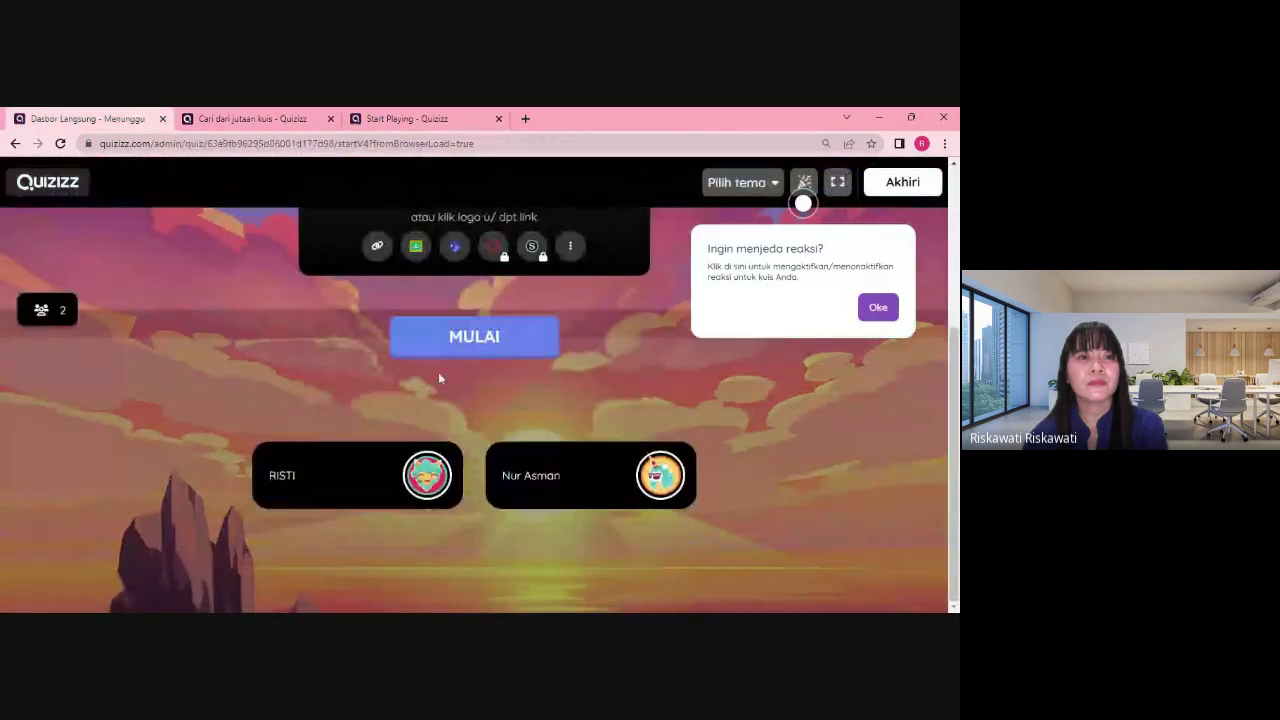
scroll(534, 377, "up", 2)
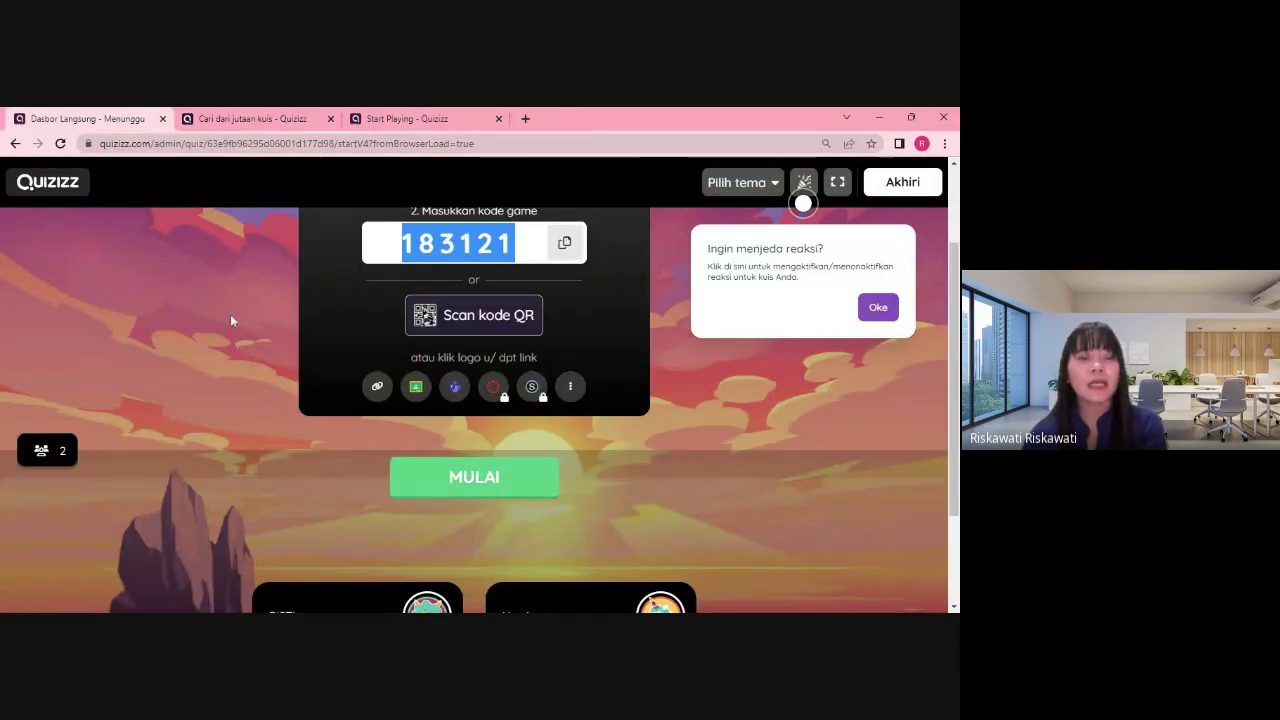
scroll(230, 330, "down", 2)
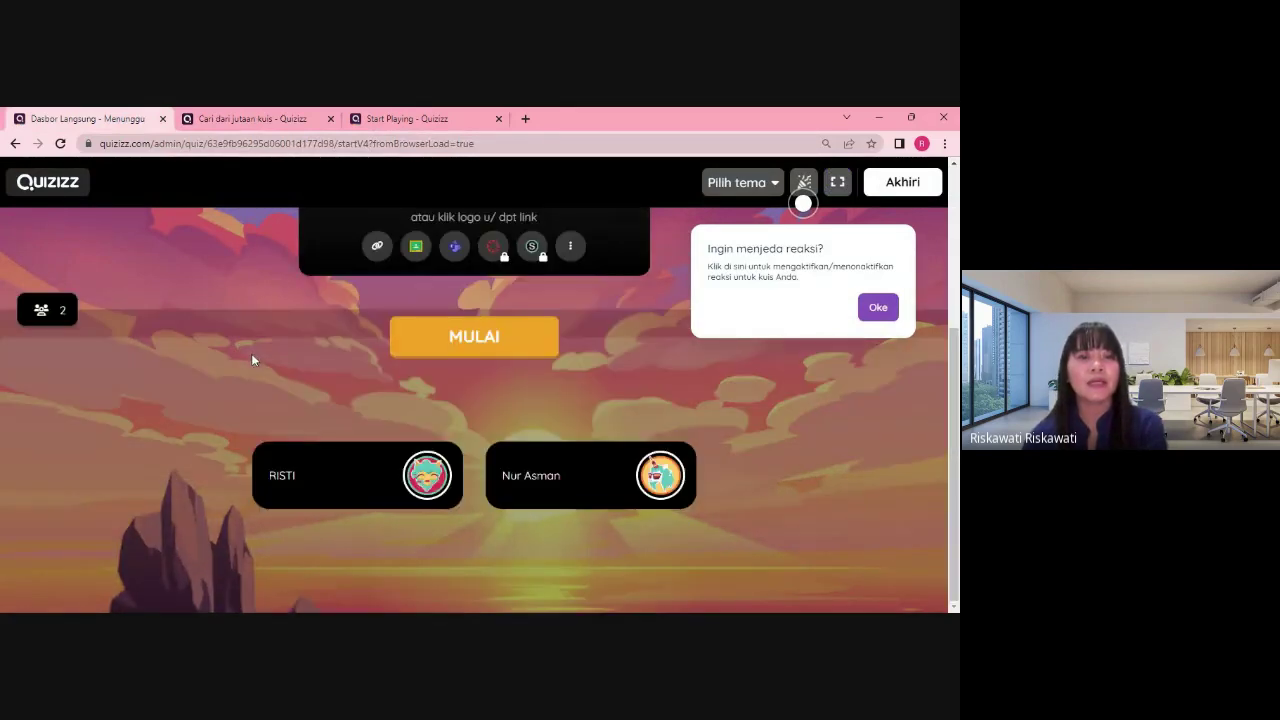
left_click(872, 309)
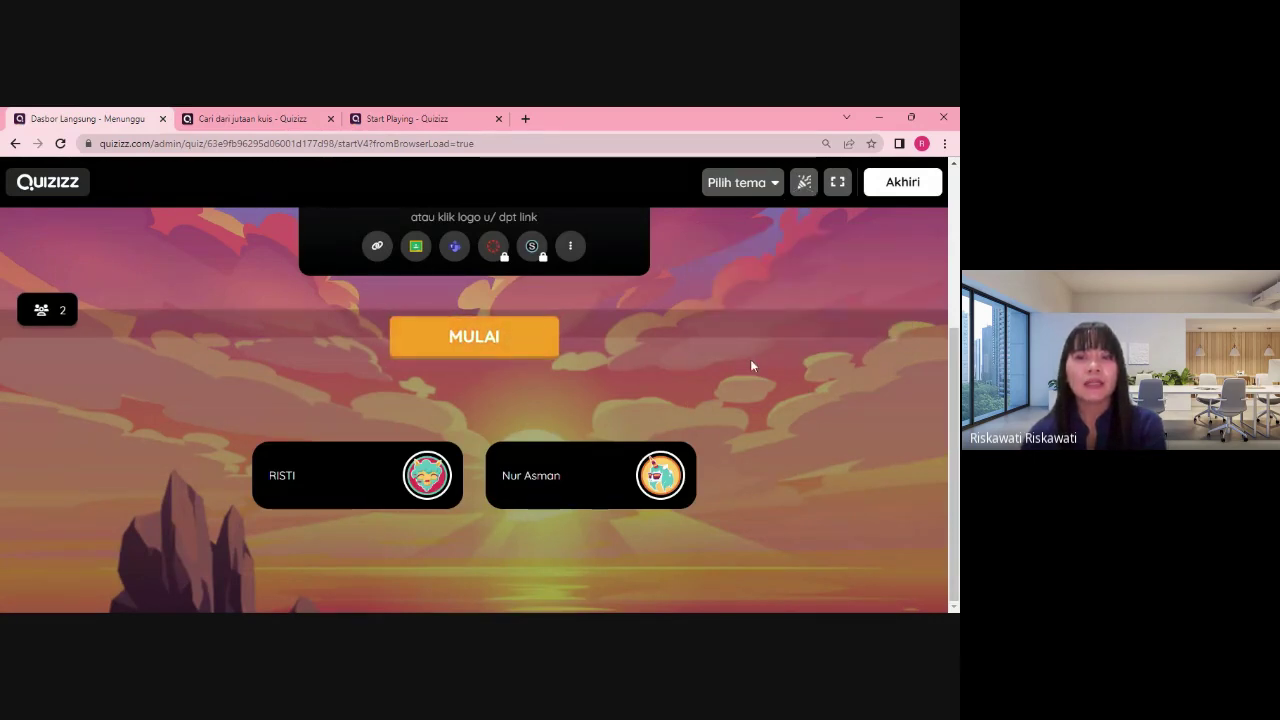
Review the join instructions and participant list in the waiting room, and start the live quiz
scroll(632, 366, "up", 2)
scroll(483, 320, "up", 2)
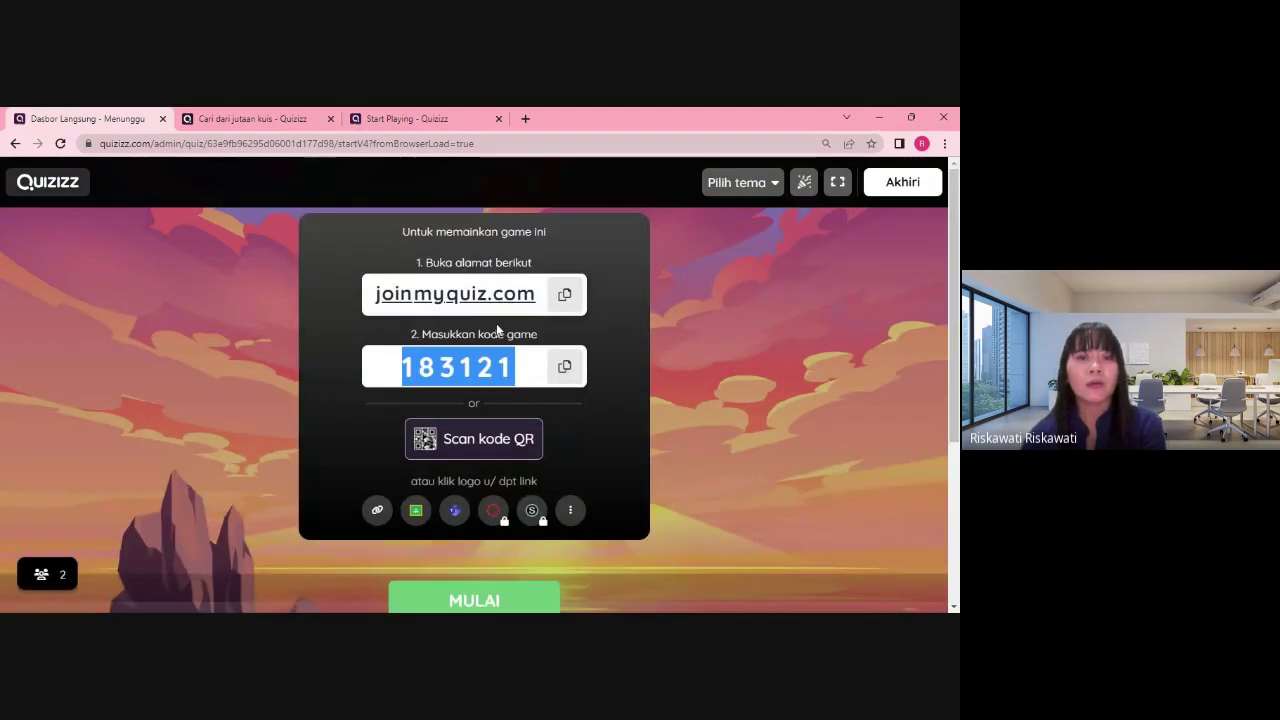
left_click(583, 417)
scroll(583, 412, "down", 2)
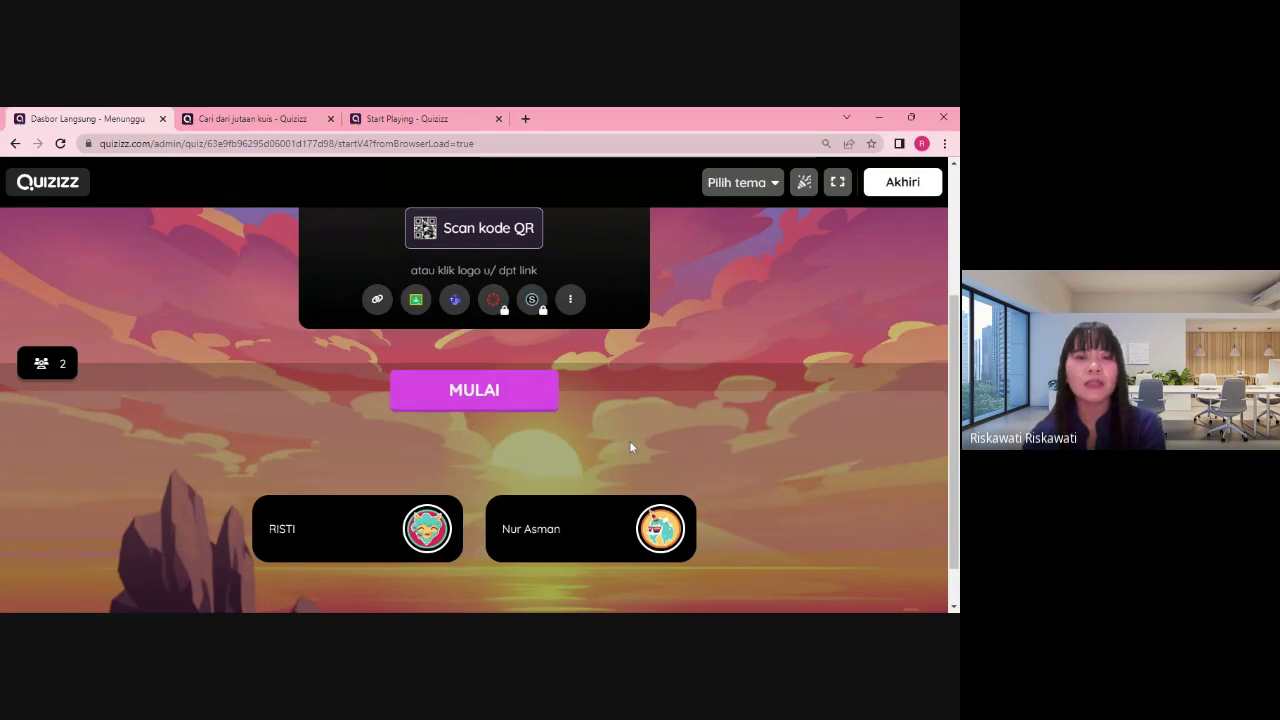
scroll(662, 398, "up", 2)
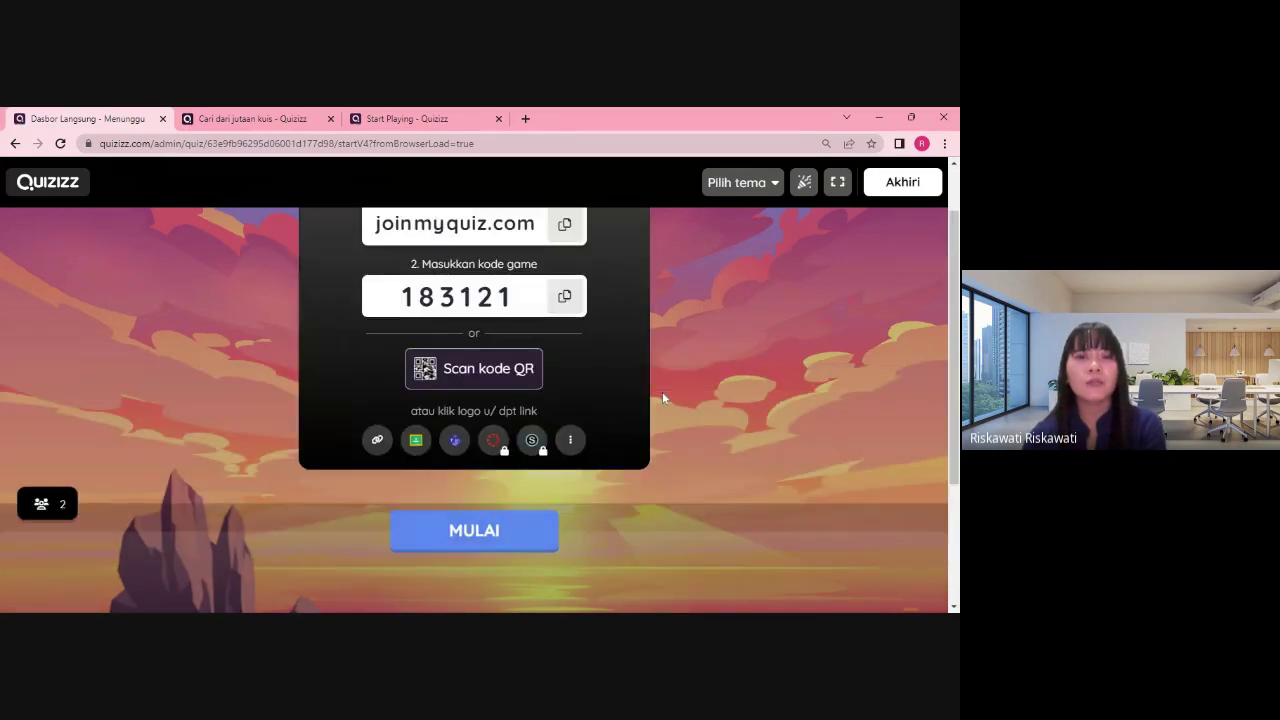
scroll(662, 398, "down", 3)
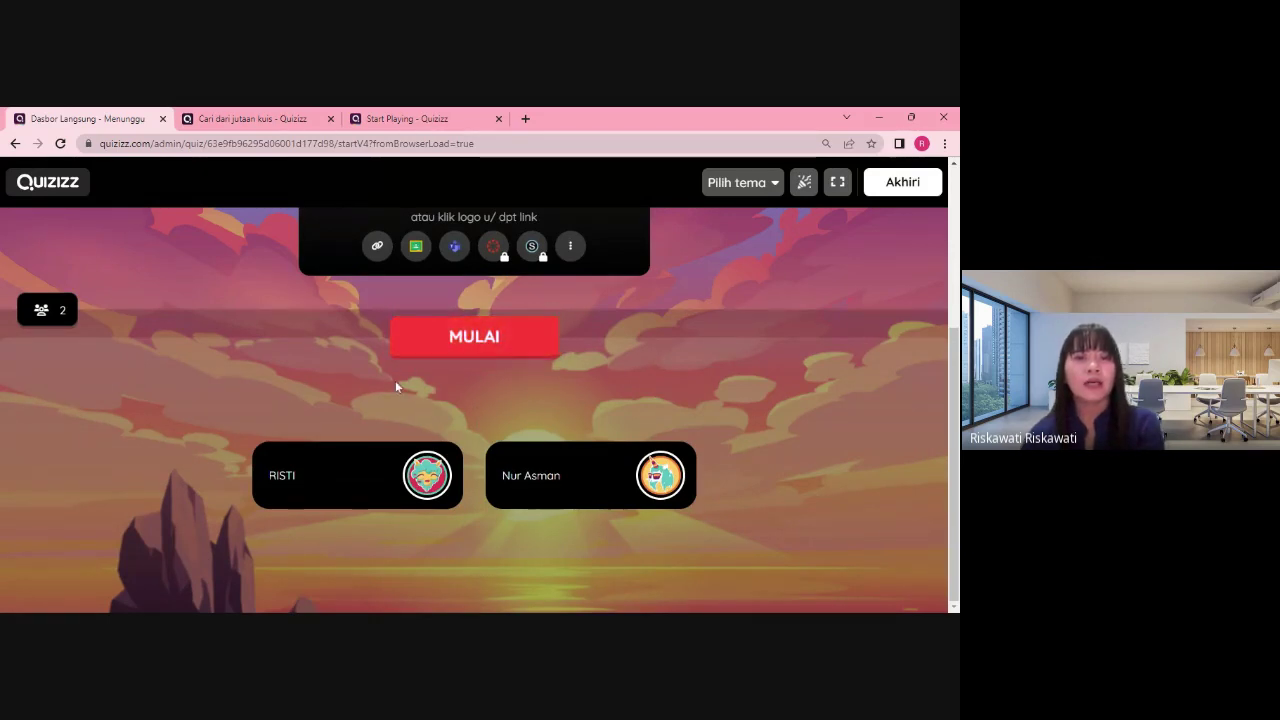
scroll(393, 385, "up", 2)
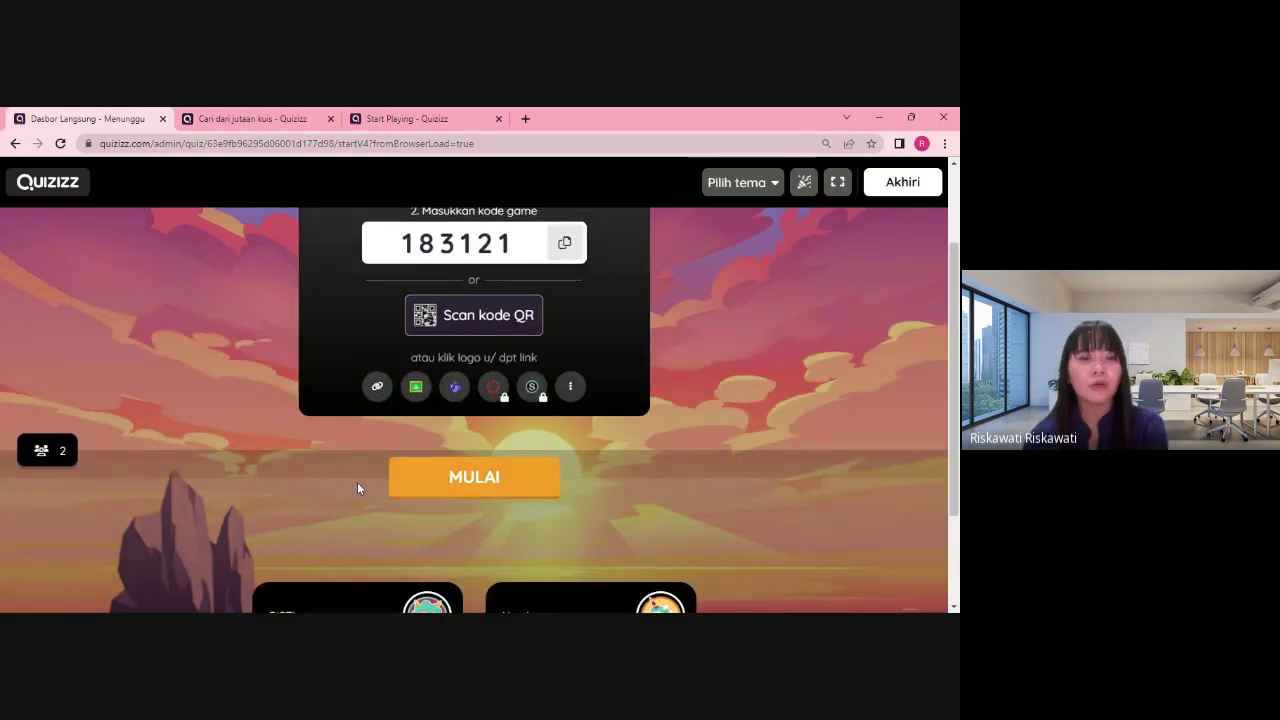
scroll(400, 455, "down", 2)
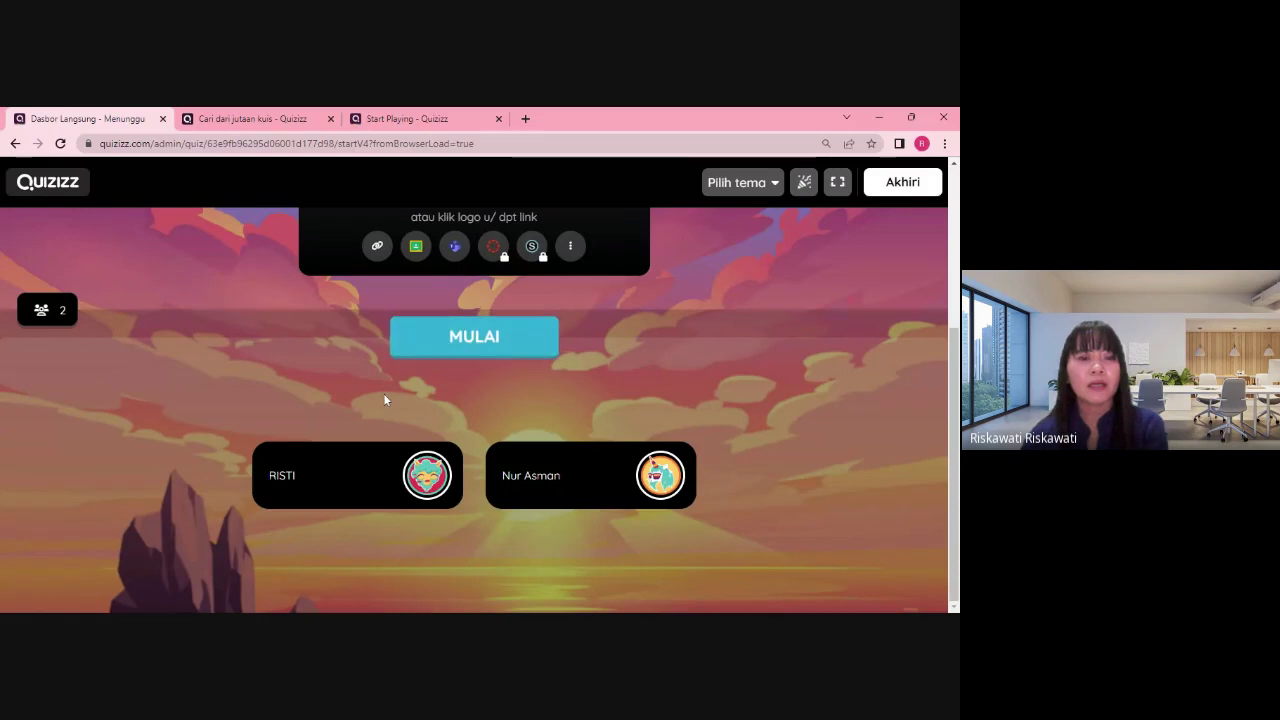
left_click(442, 344)
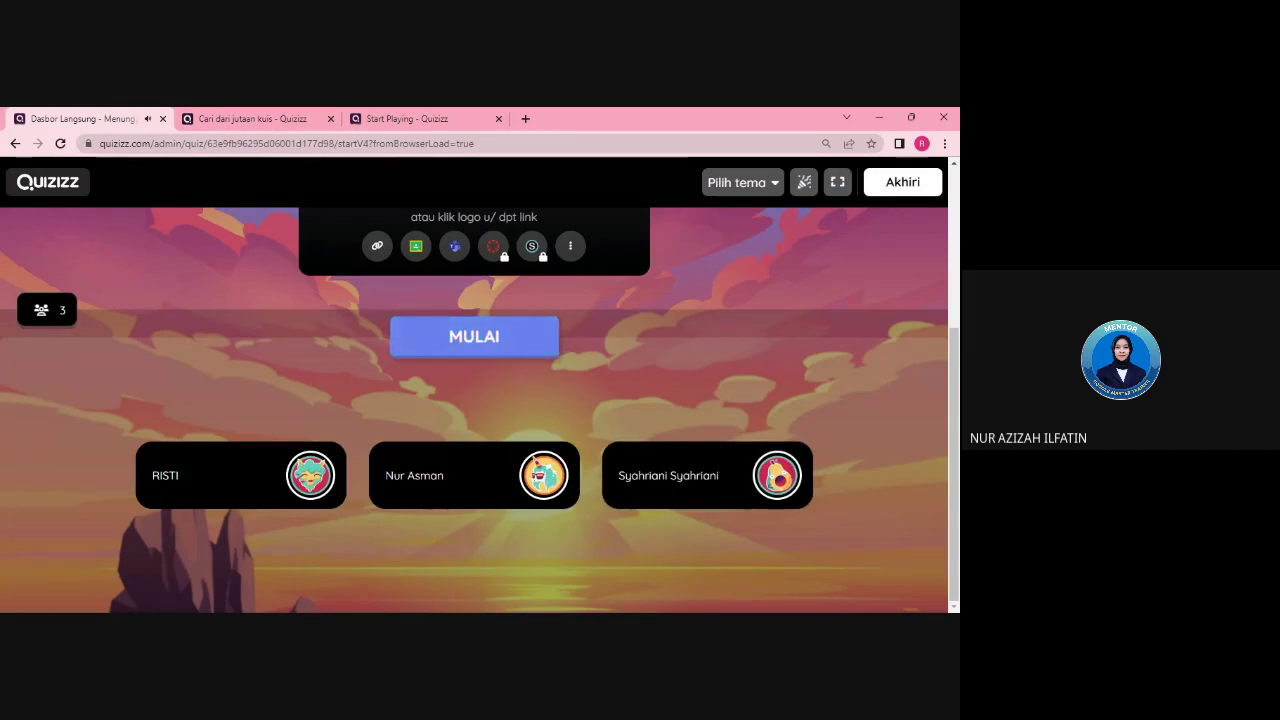
left_click(437, 350)
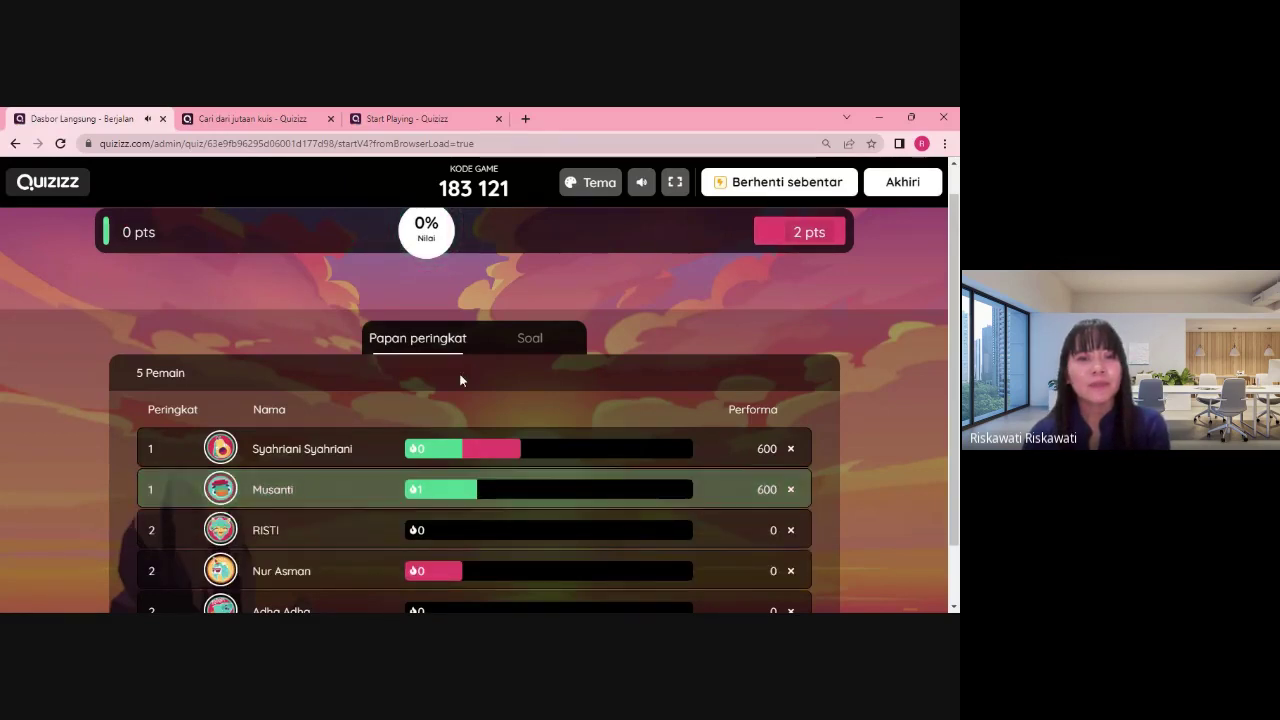
Check the running quiz's per-question results and leaderboard, and end the live session with confirmation
left_click(514, 352)
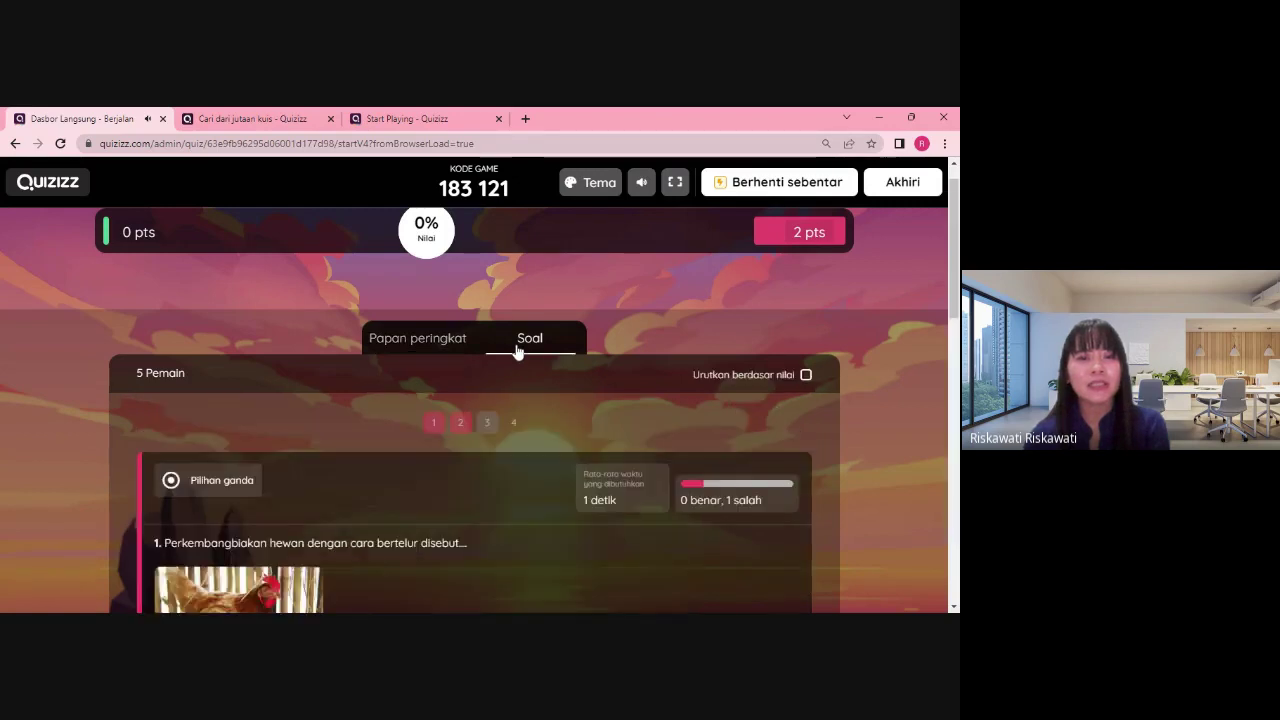
left_click(450, 344)
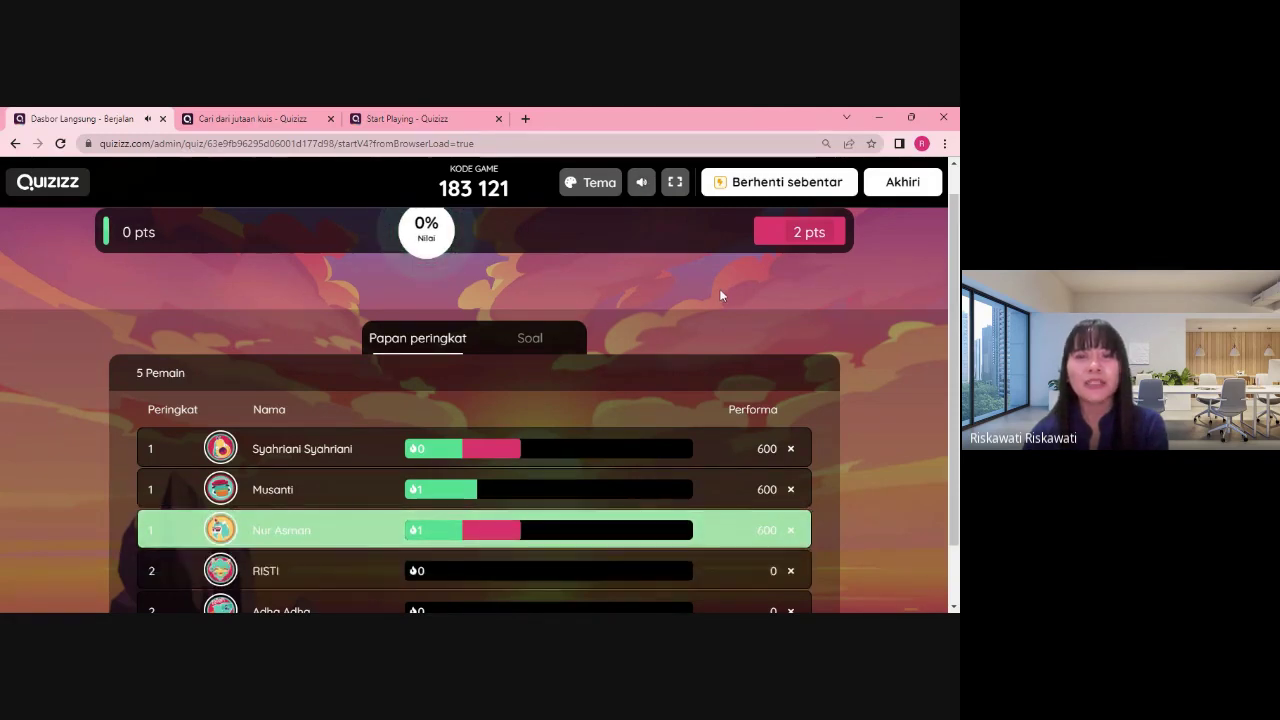
left_click(925, 183)
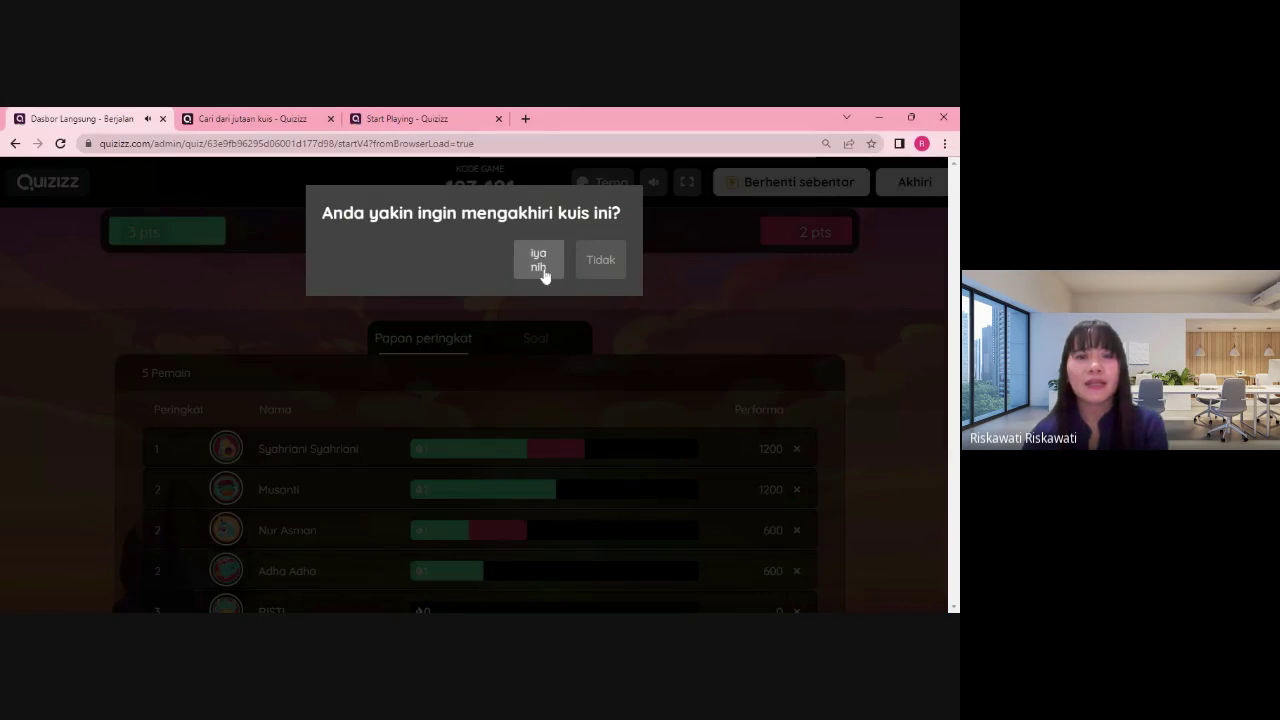
left_click(541, 268)
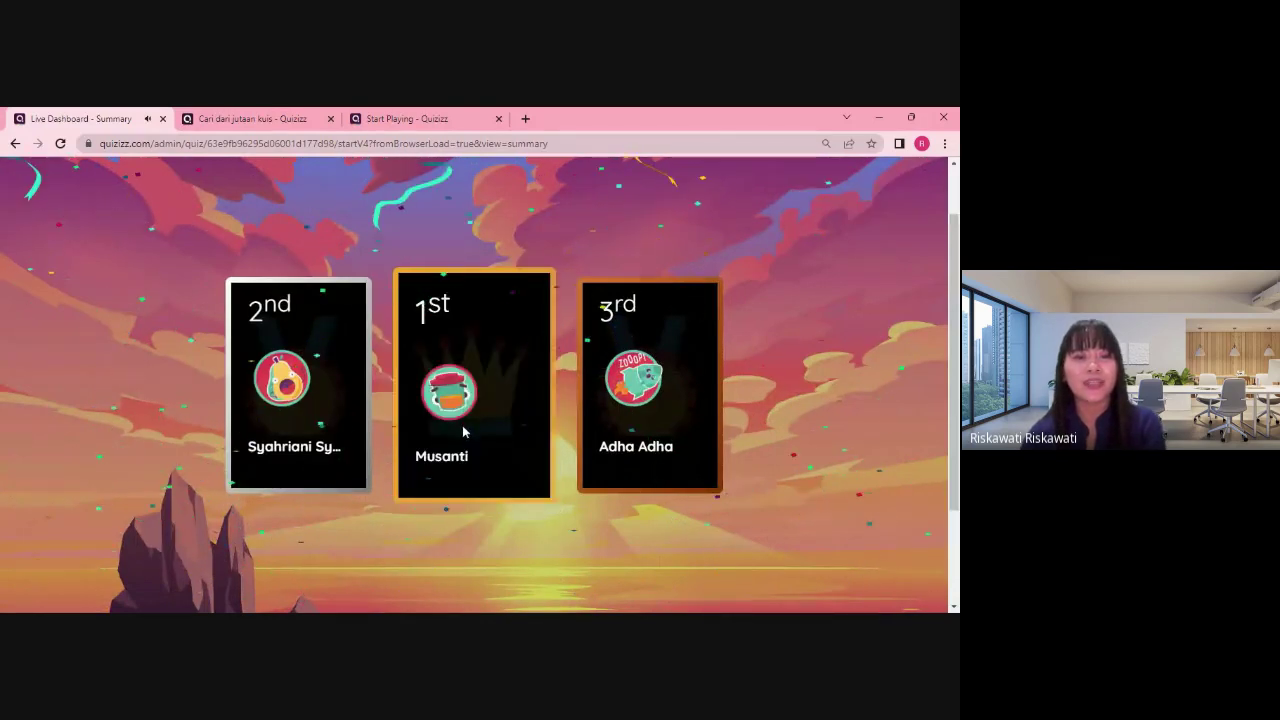
Examine the session summary, covering the podium, the class score and the per-question analysis of each participant
scroll(738, 437, "down", 3)
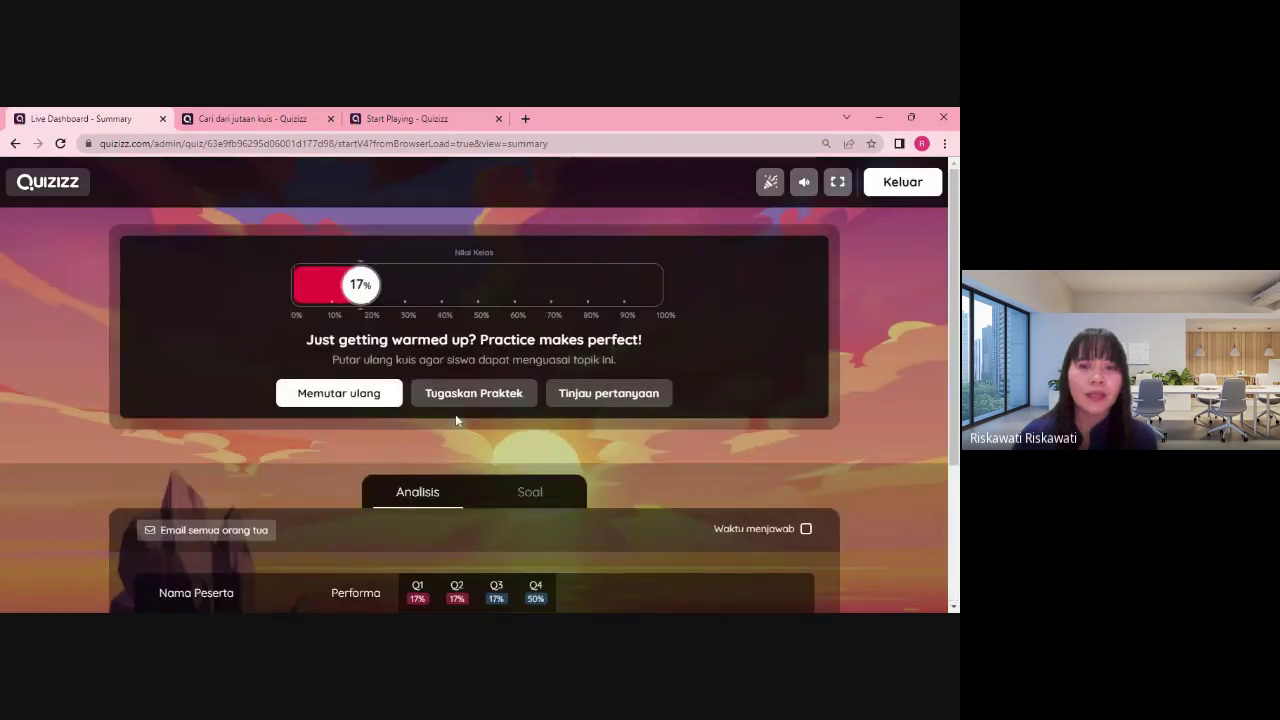
scroll(446, 418, "down", 3)
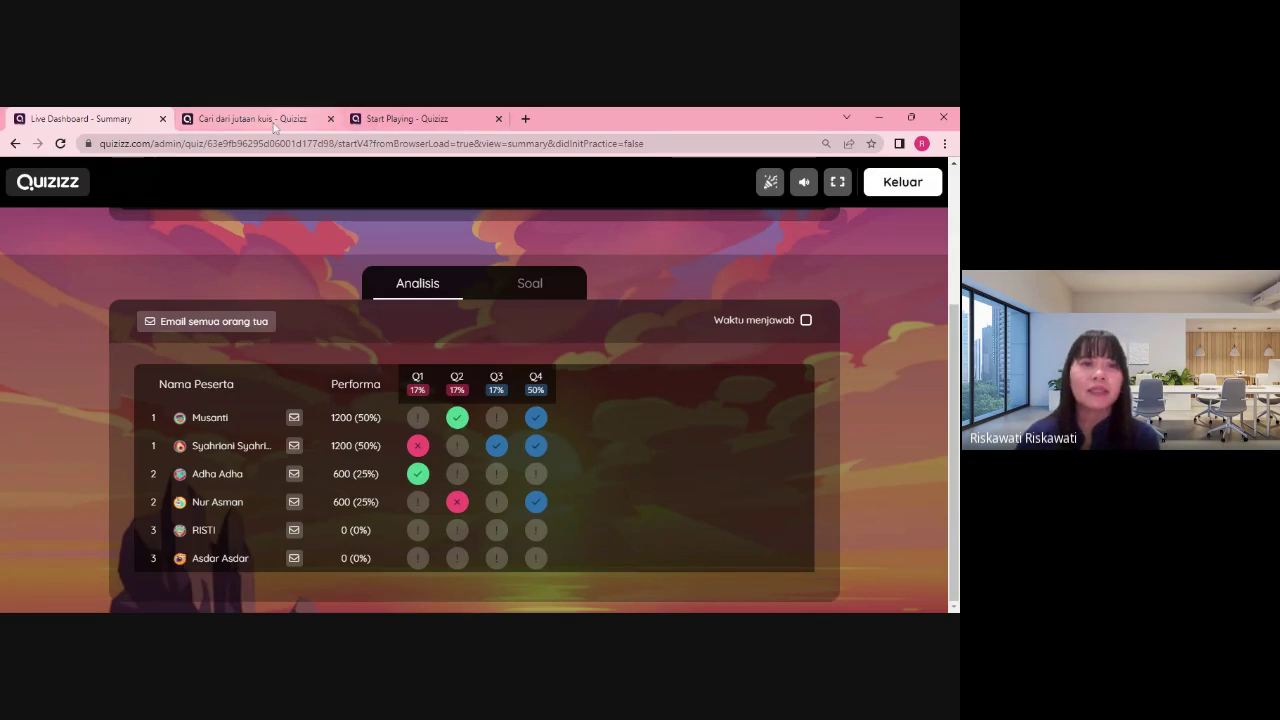
scroll(340, 313, "up", 2)
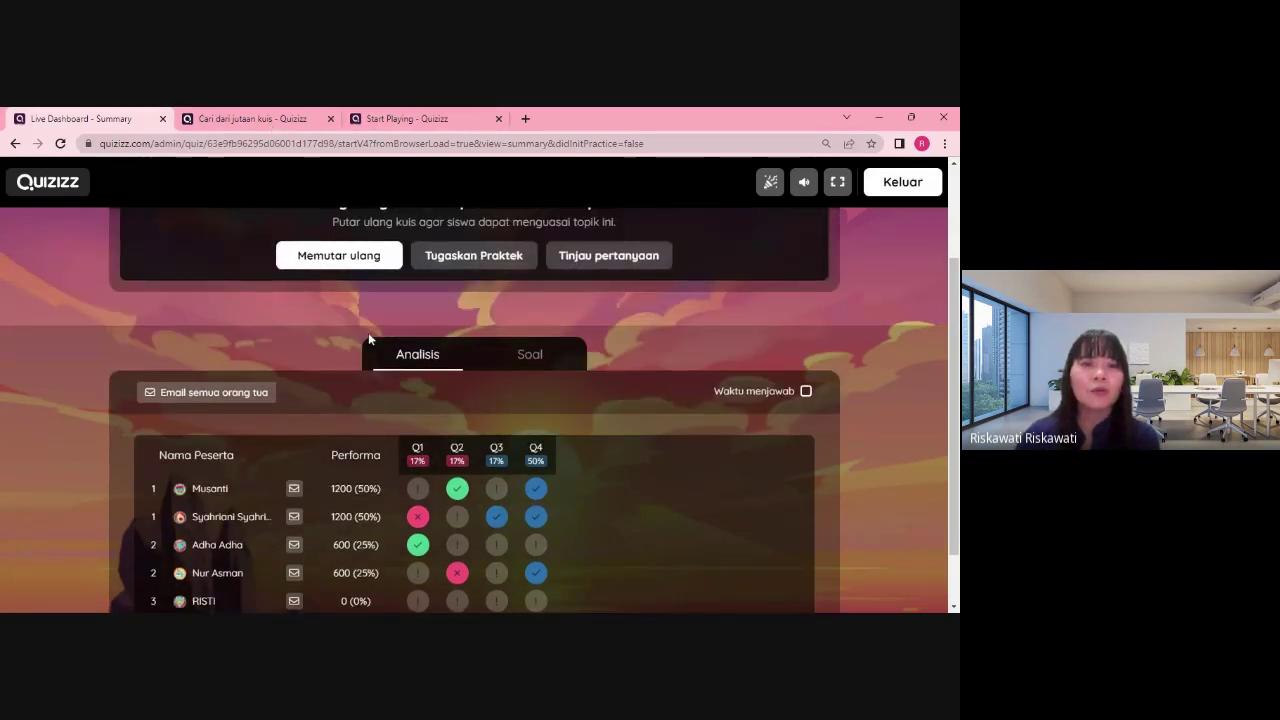
scroll(363, 369, "up", 1)
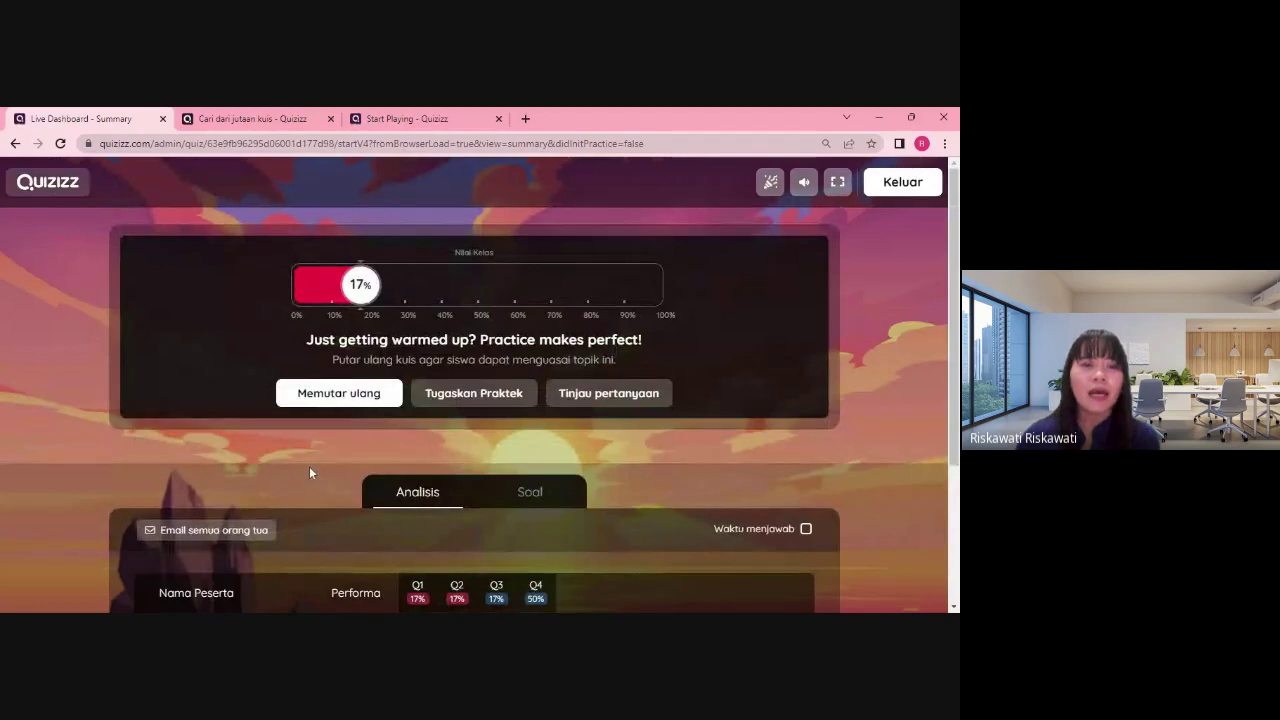
scroll(310, 466, "down", 2)
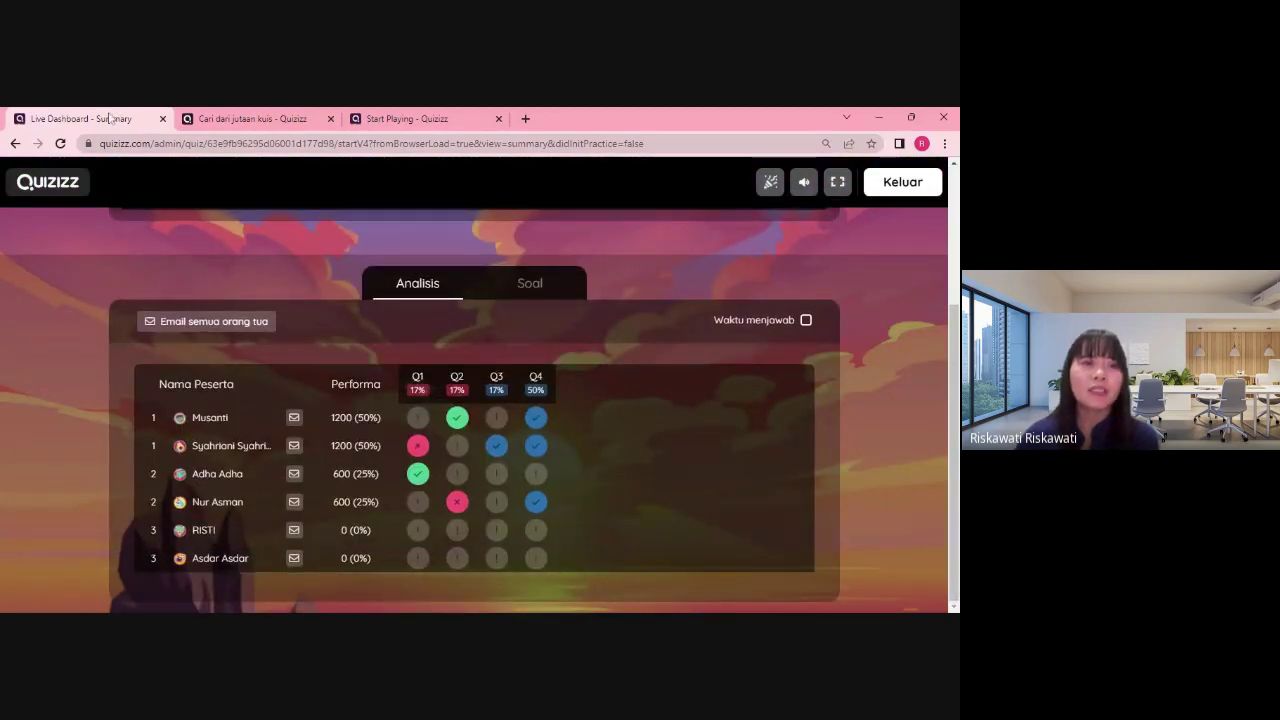
Switch to the browser tab with the Quizizz teacher home page and open the Hasil reports list
left_click(212, 120)
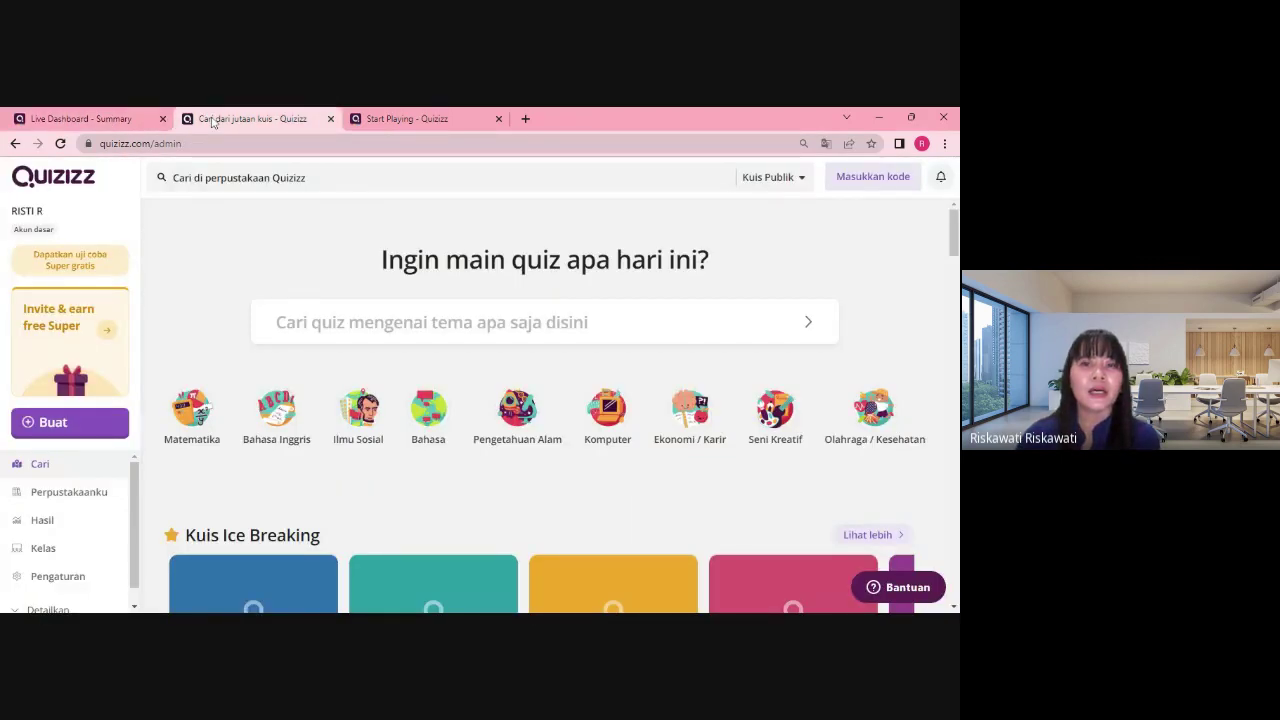
scroll(97, 488, "down", 1)
scroll(97, 488, "down", 1)
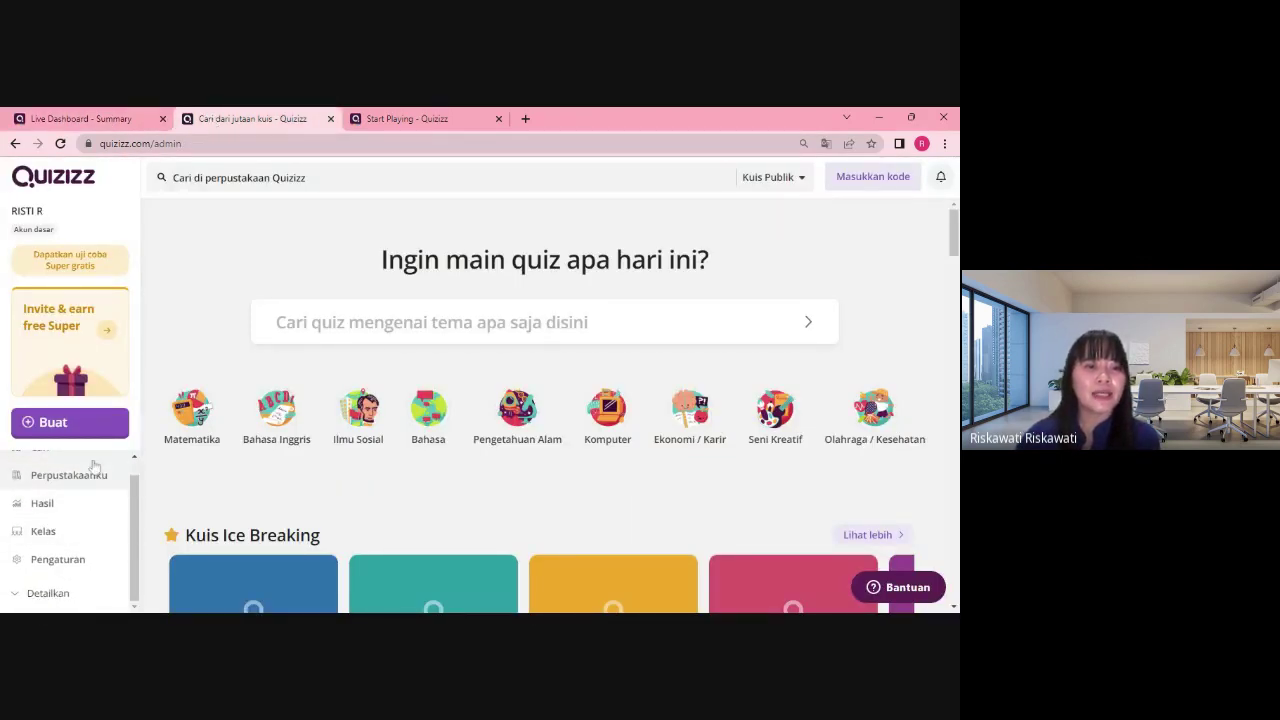
scroll(98, 475, "up", 1)
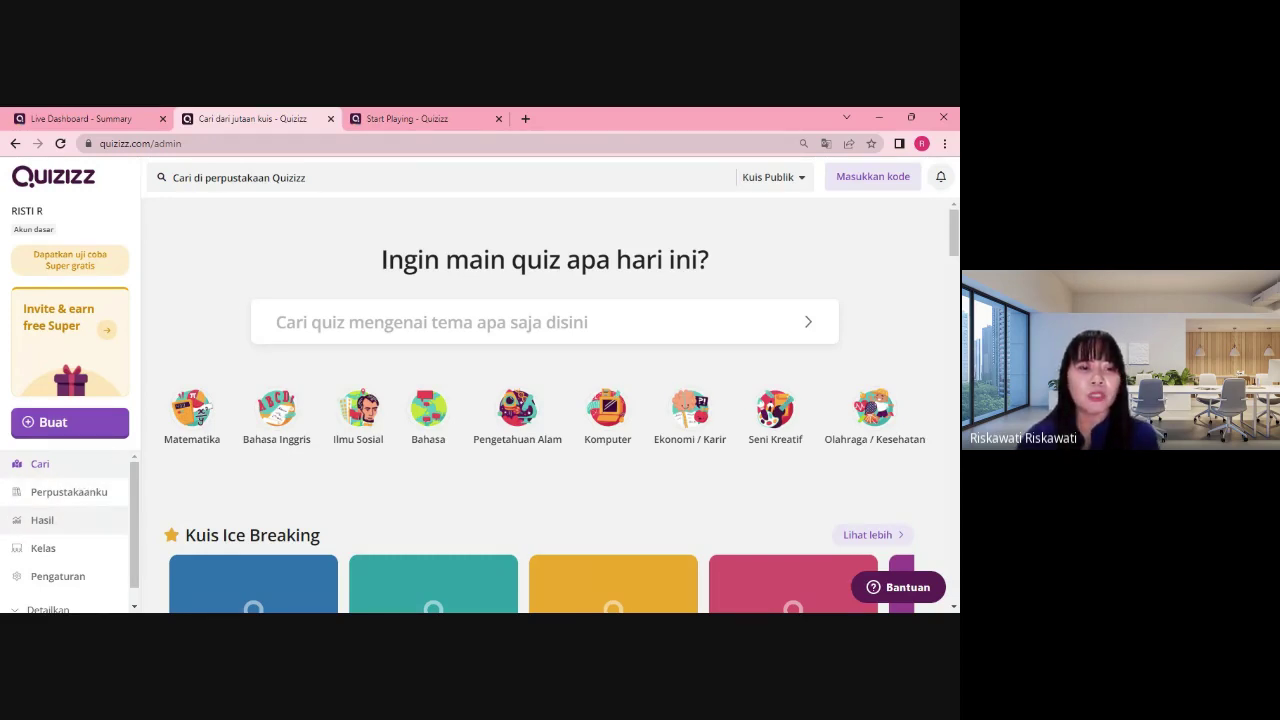
left_click(64, 524)
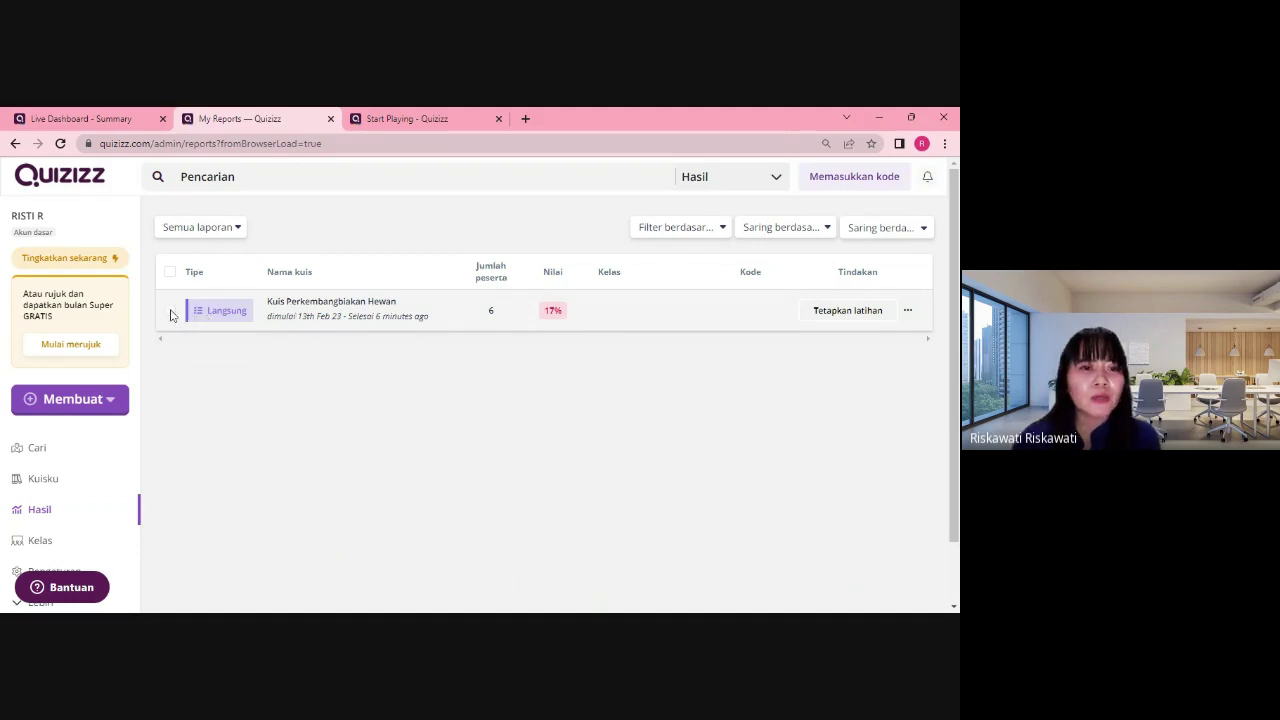
Open the Kuis Perkembangbiakan Hewan live quiz report and examine its overview, participant results and report options
left_click(170, 311)
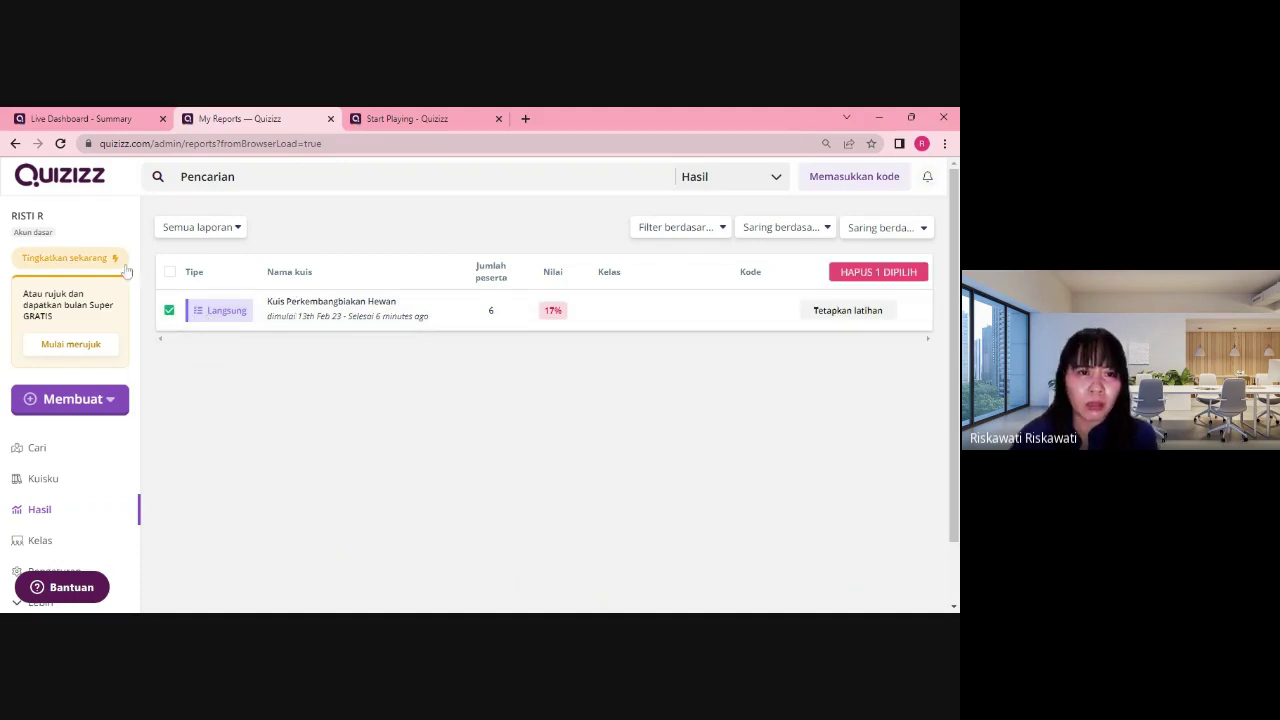
left_click(170, 311)
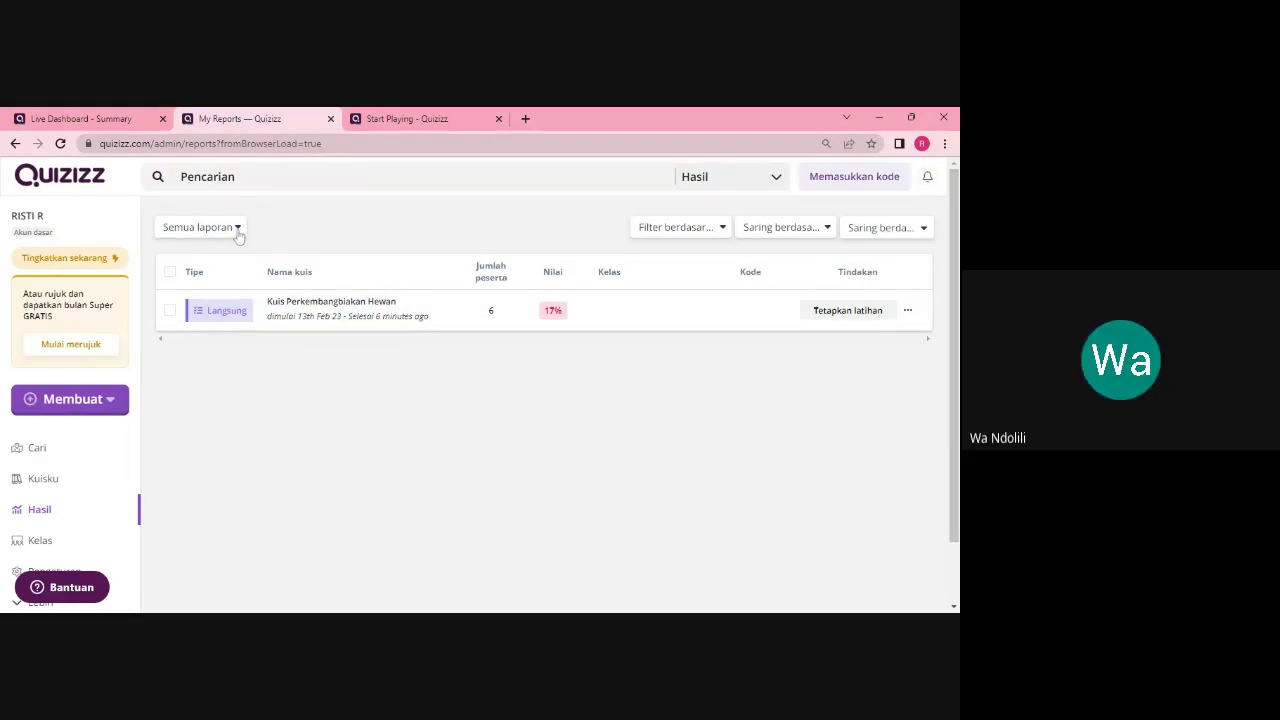
left_click(398, 327)
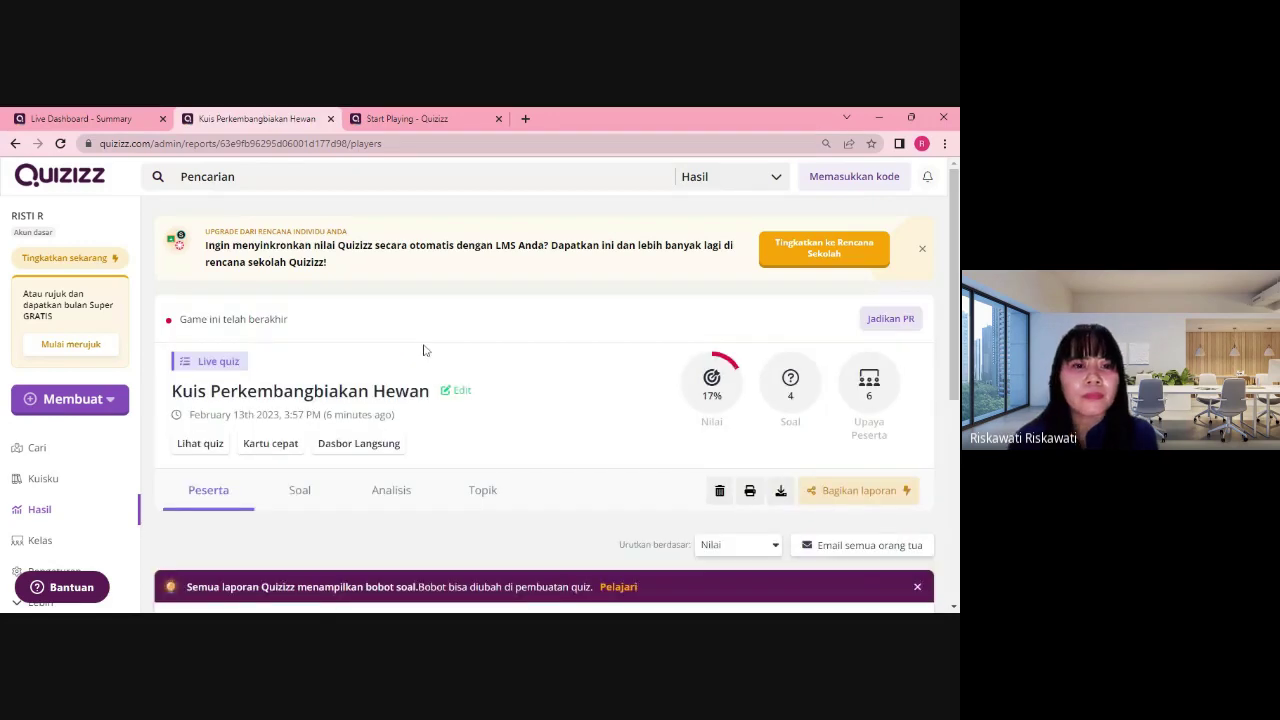
scroll(480, 400, "down", 3)
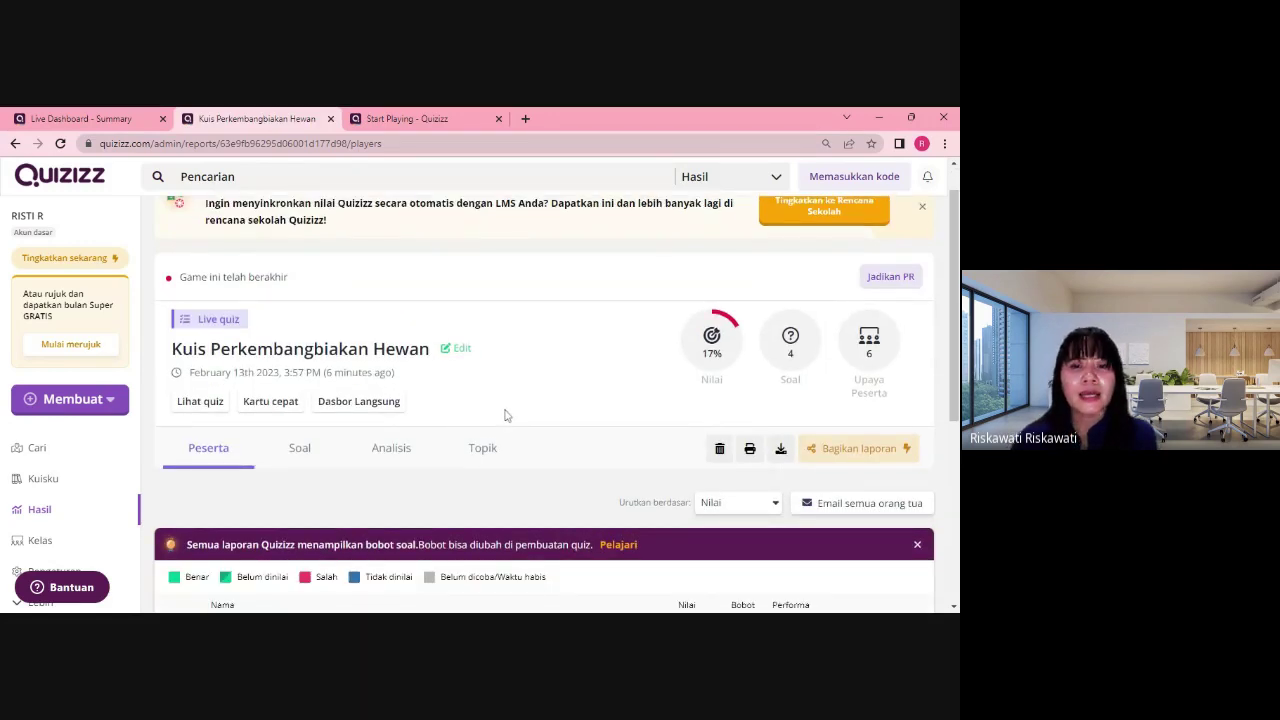
scroll(437, 366, "up", 3)
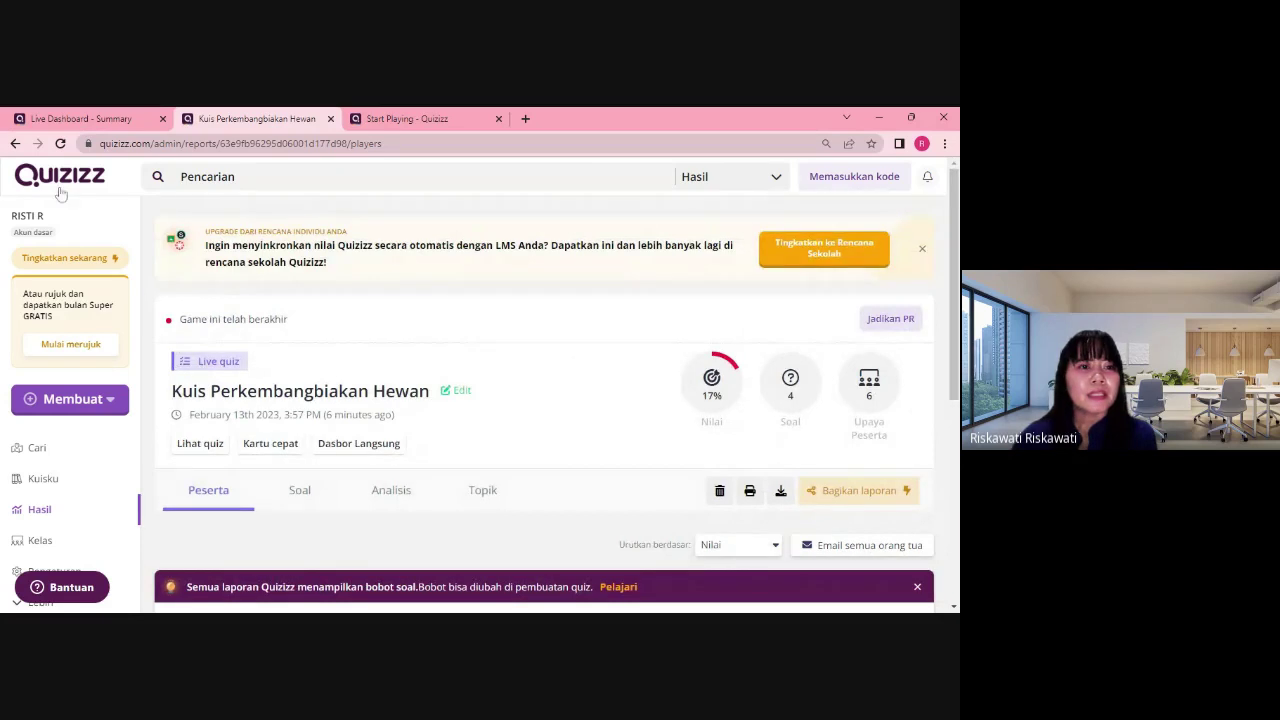
left_click(15, 143)
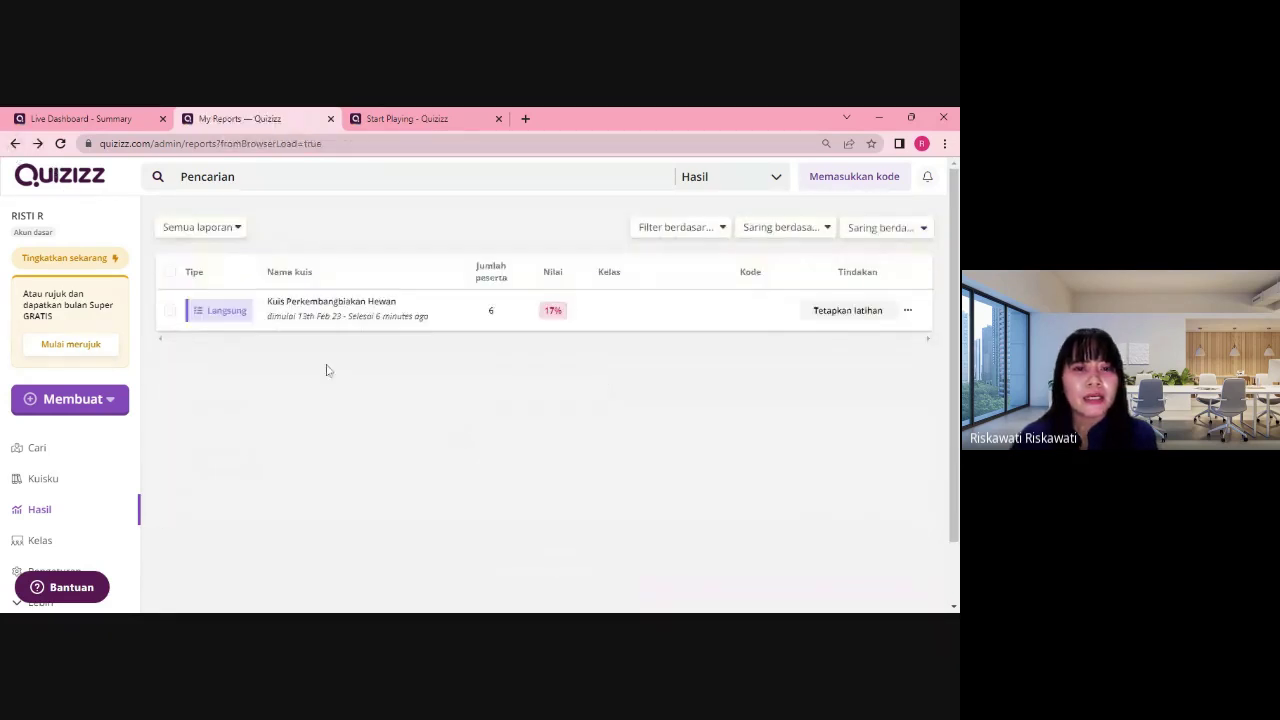
left_click(313, 316)
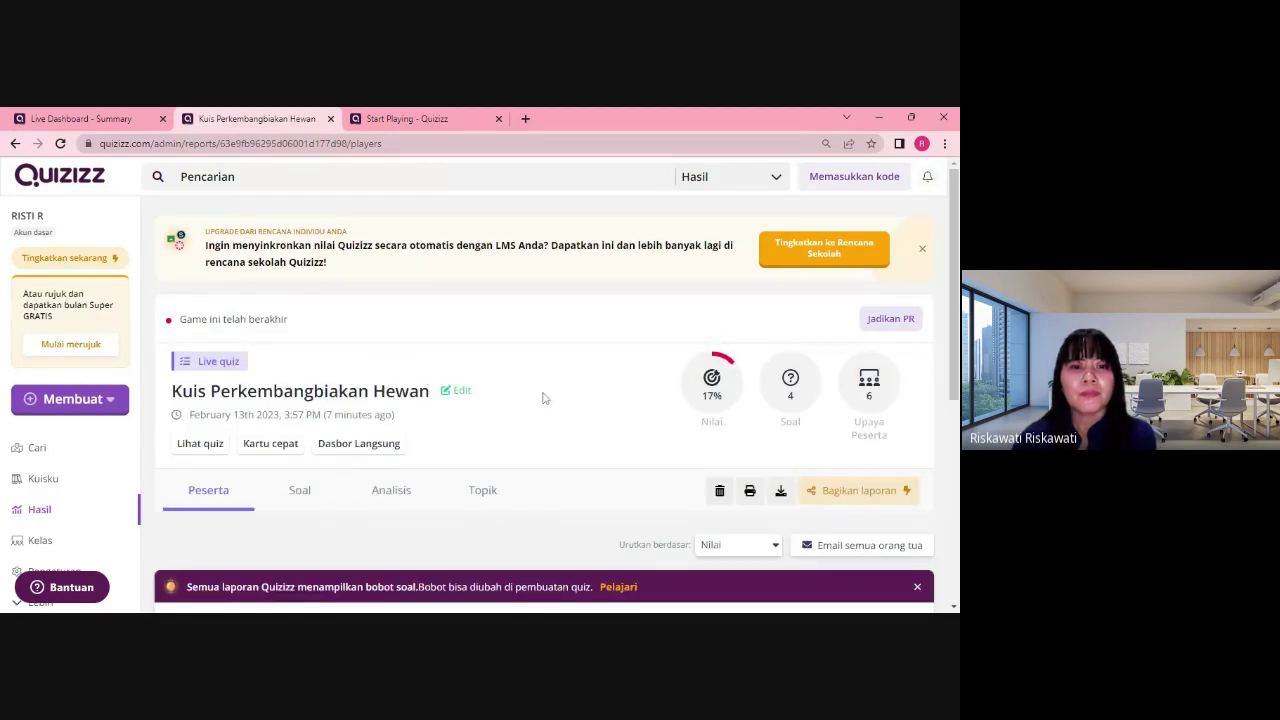
scroll(714, 449, "down", 3)
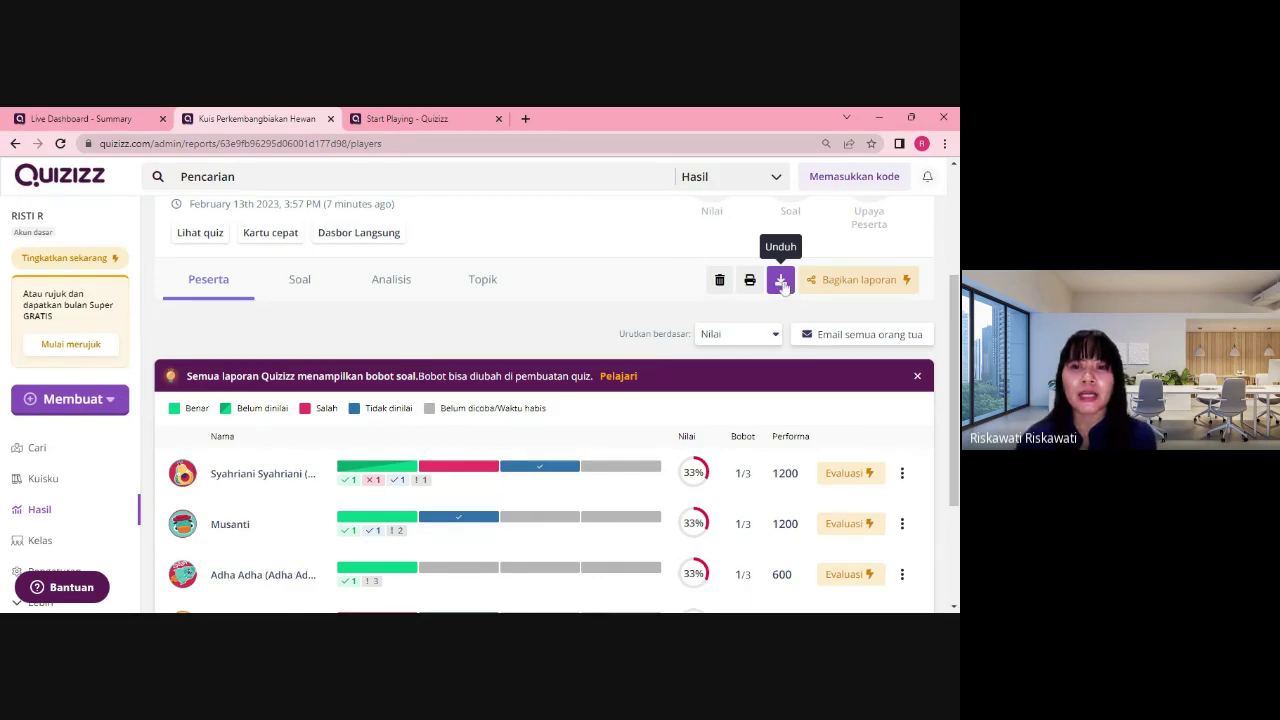
Download the quiz report as a spreadsheet, open the downloaded file, and dismiss the download notice
left_click(783, 282)
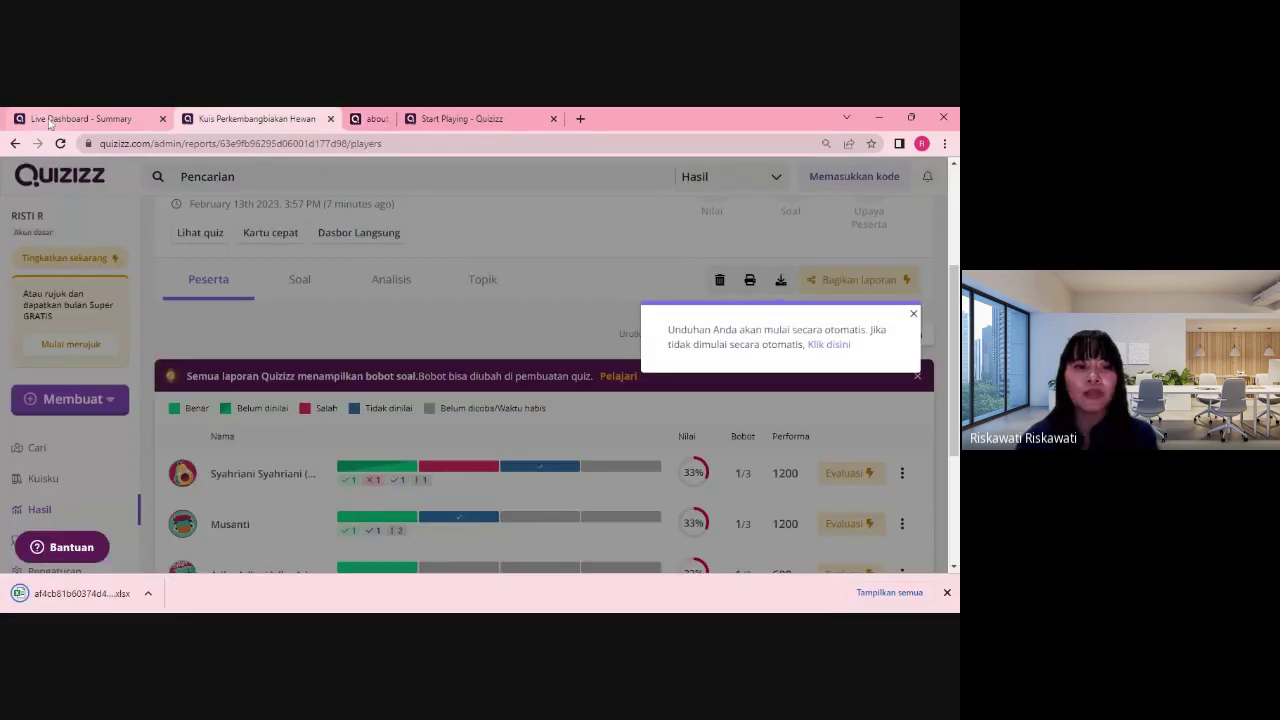
left_click(85, 593)
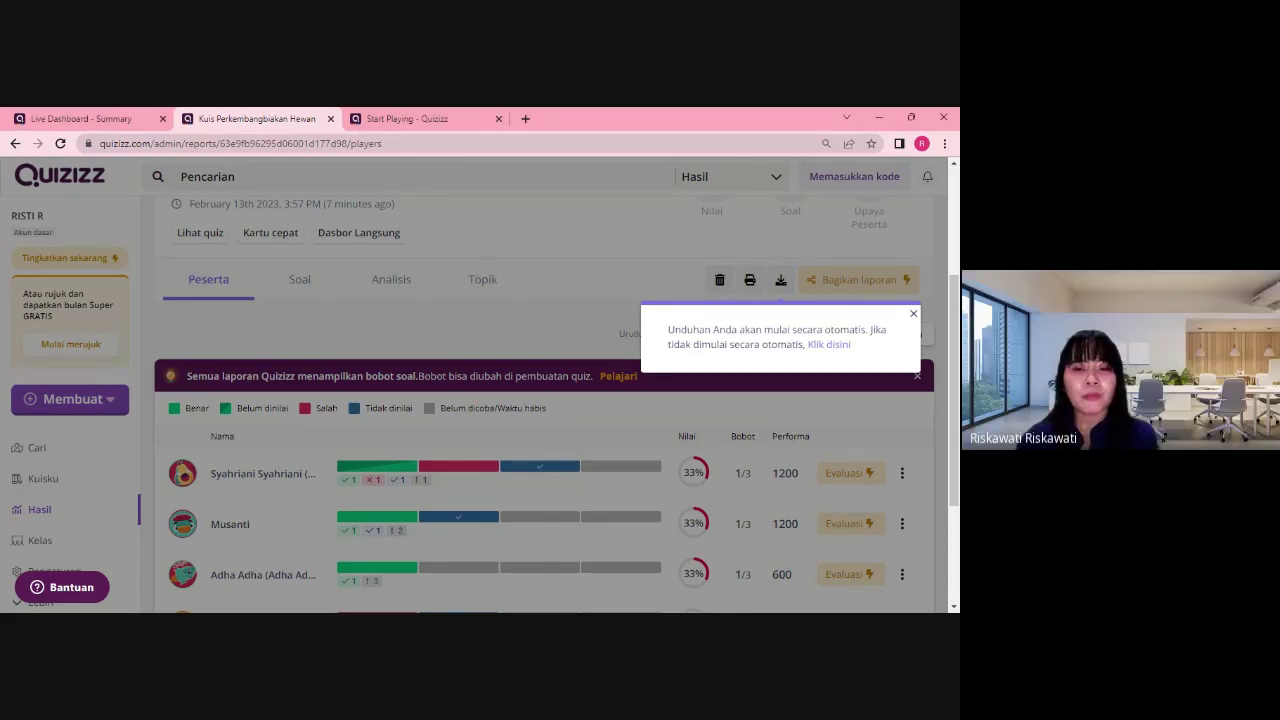
left_click(119, 121)
left_click(222, 122)
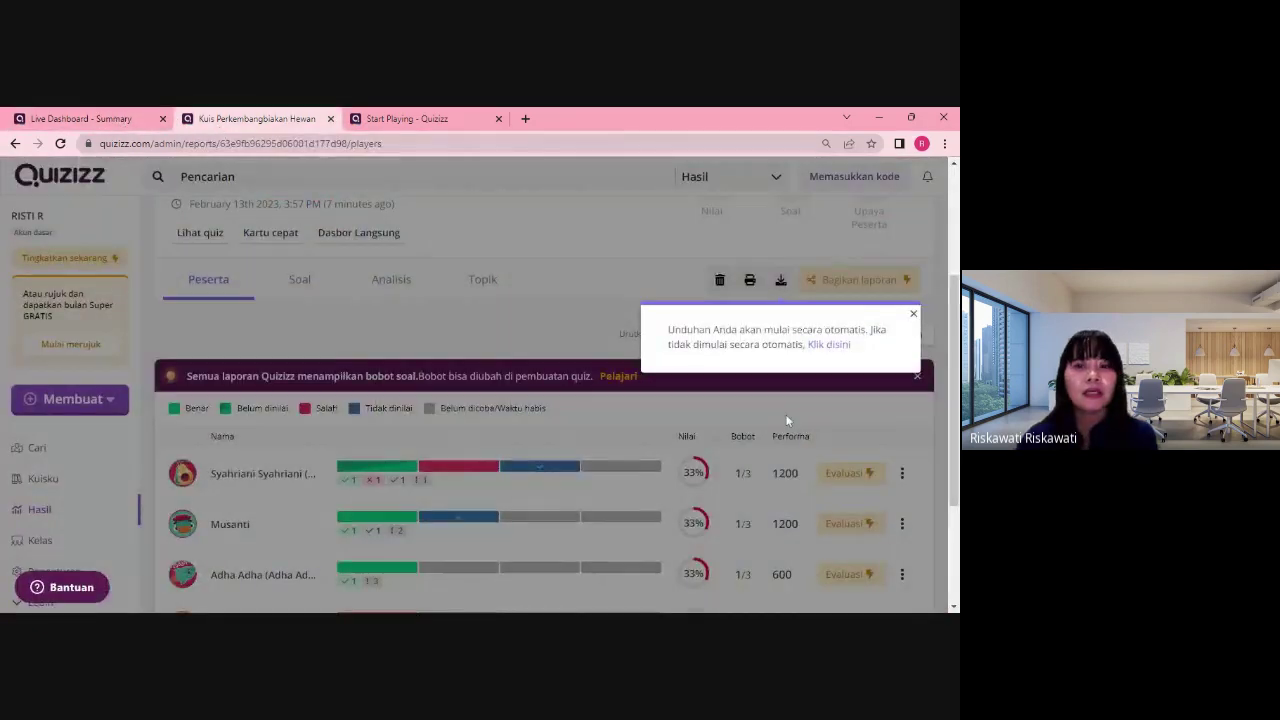
left_click(913, 314)
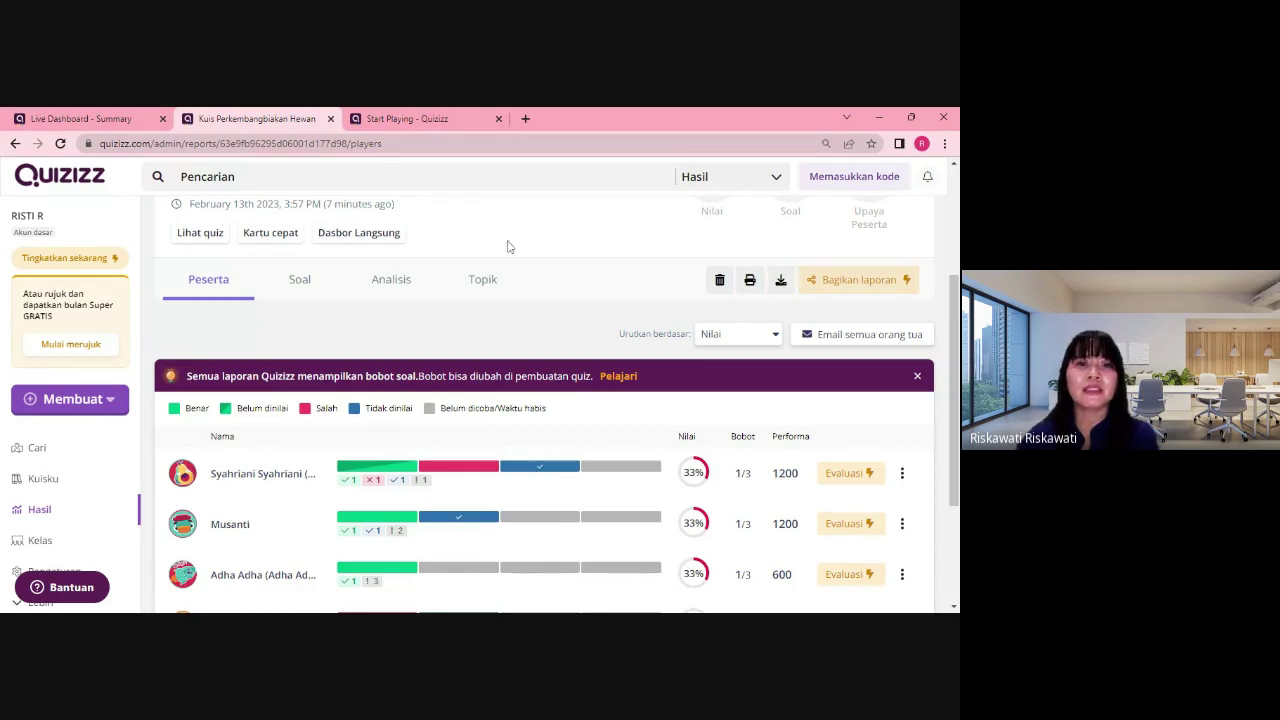
Close the Live Dashboard summary tab and open Kuis Perkembangbiakan Hewan from the quiz library
left_click(116, 124)
left_click(163, 119)
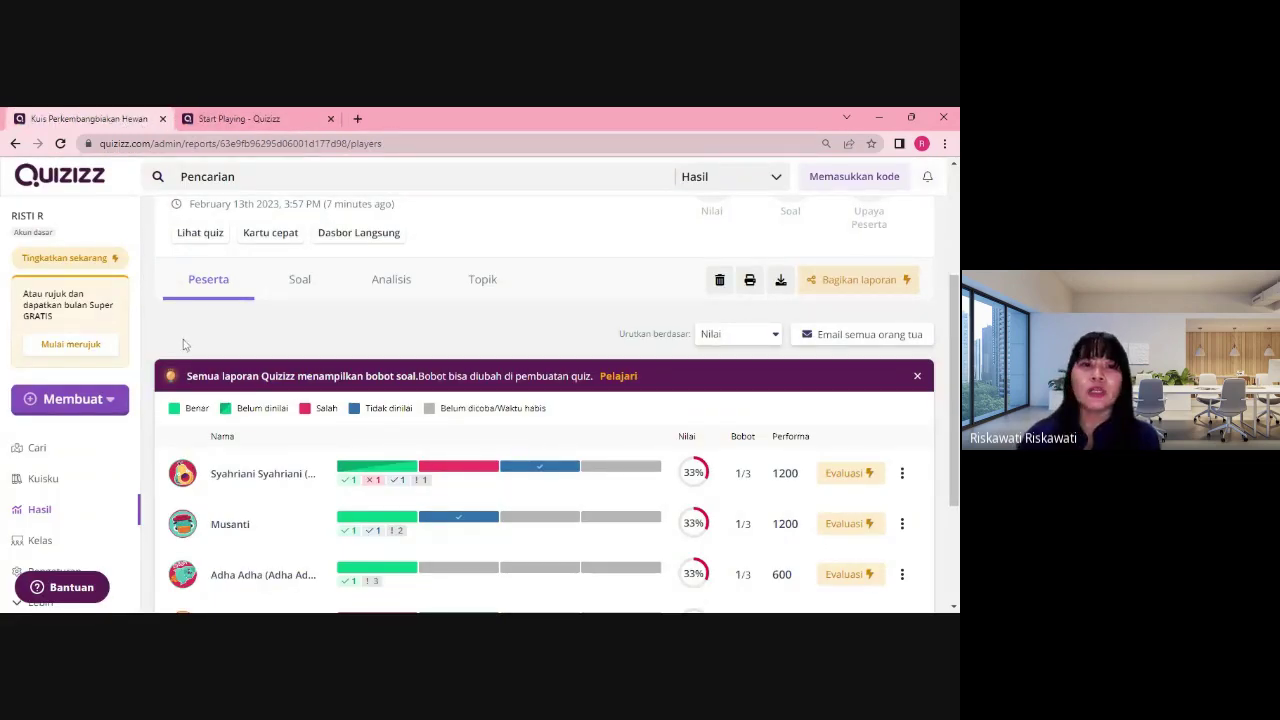
left_click(70, 482)
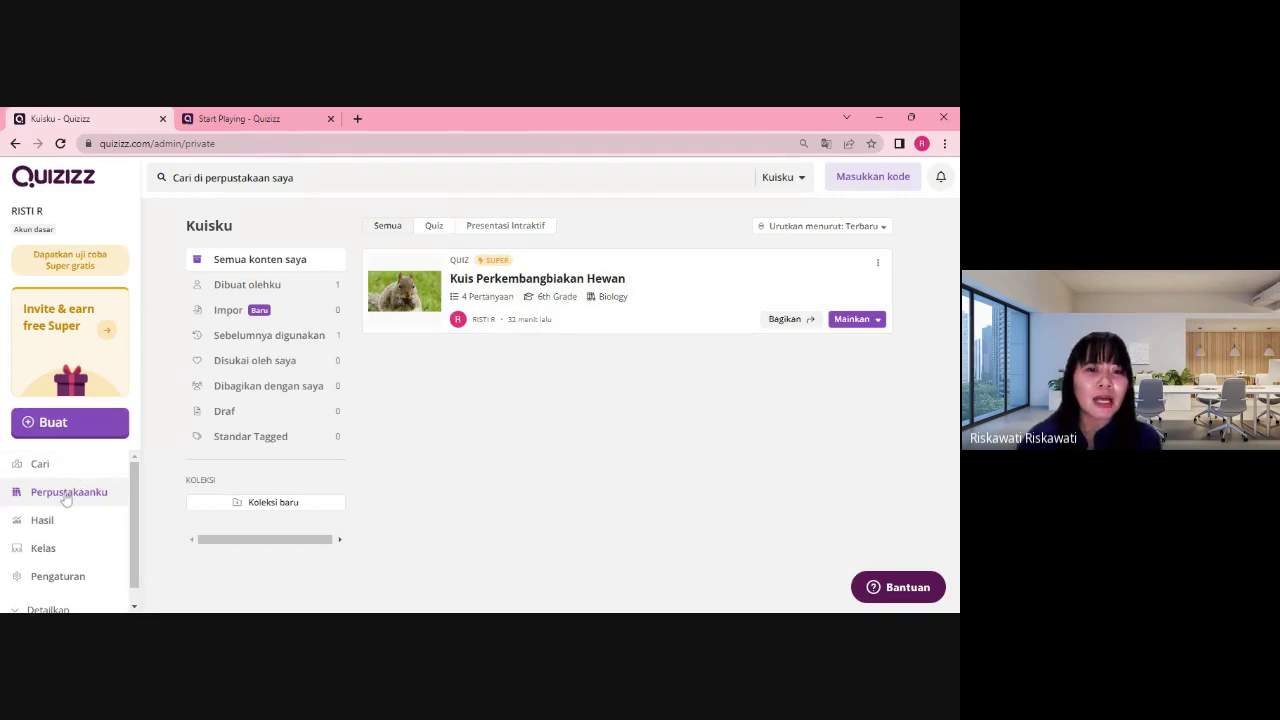
left_click(481, 289)
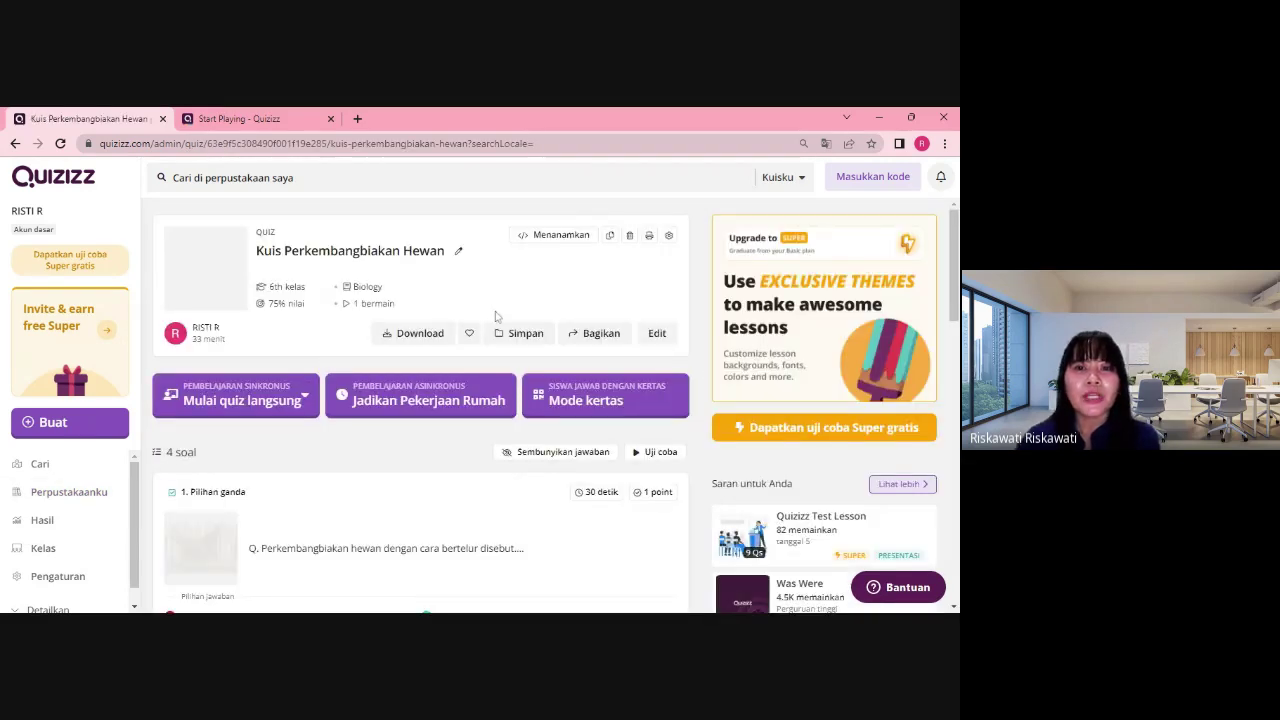
Open the quiz's printable worksheet and examine its print options, header fields and all questions
left_click(649, 237)
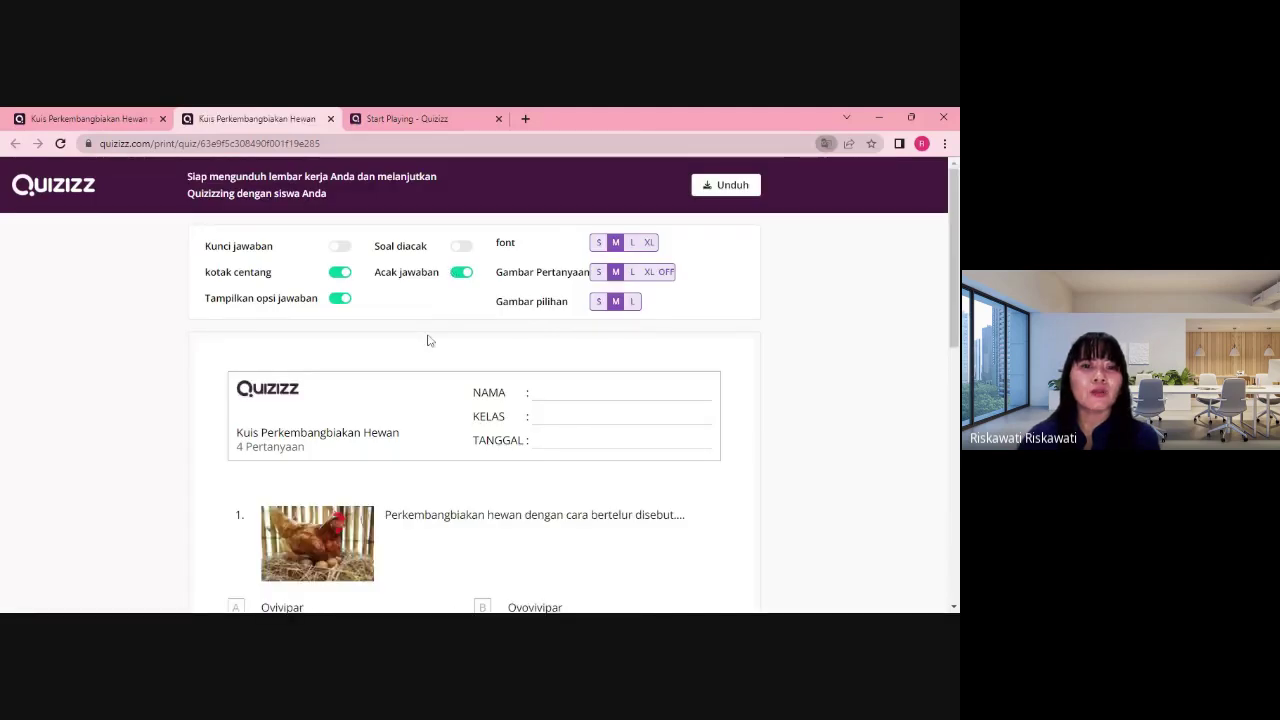
scroll(430, 389, "down", 4)
scroll(430, 389, "up", 3)
scroll(430, 389, "up", 2)
scroll(389, 417, "down", 3)
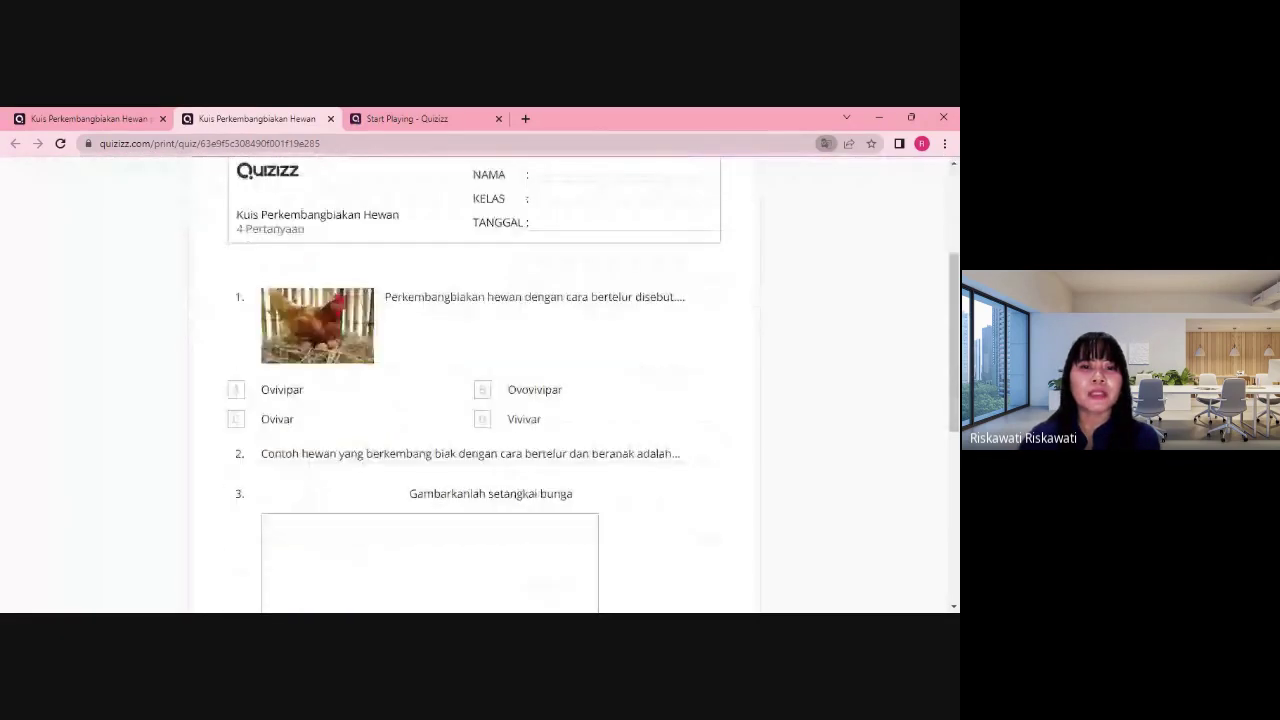
scroll(837, 357, "down", 1)
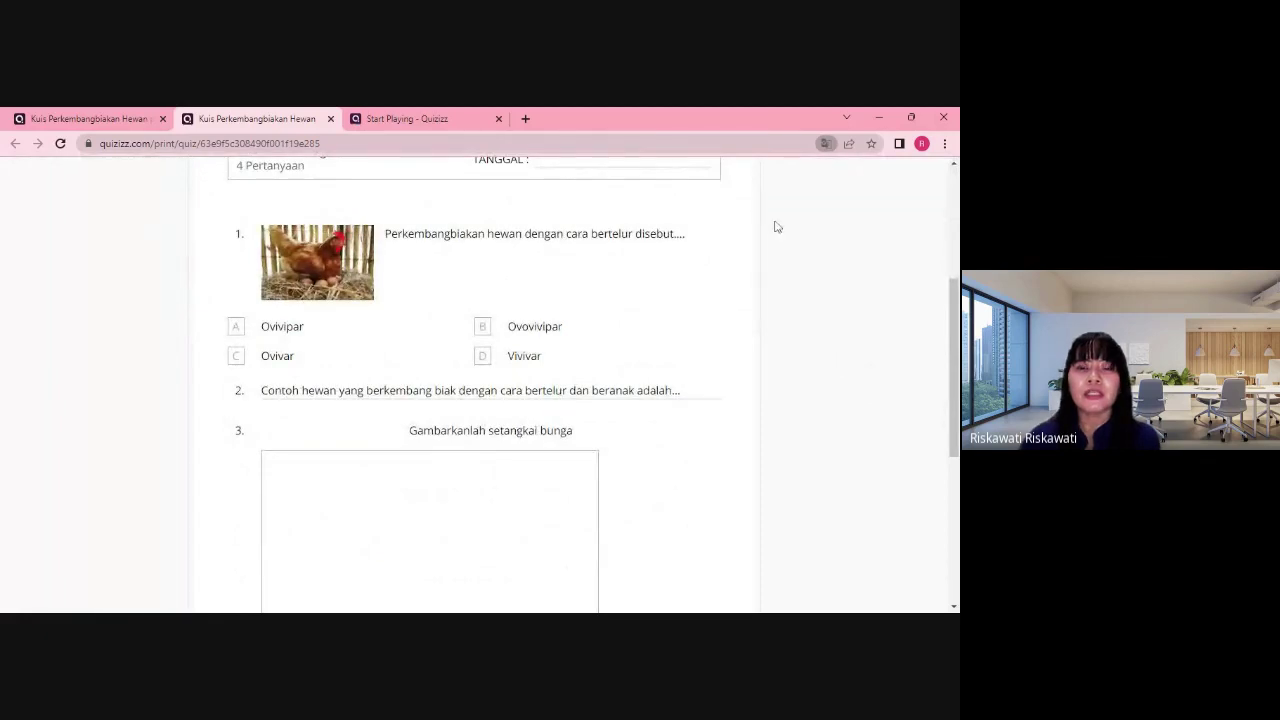
scroll(697, 289, "up", 1)
scroll(698, 290, "down", 3)
scroll(698, 290, "down", 3)
scroll(697, 291, "up", 15)
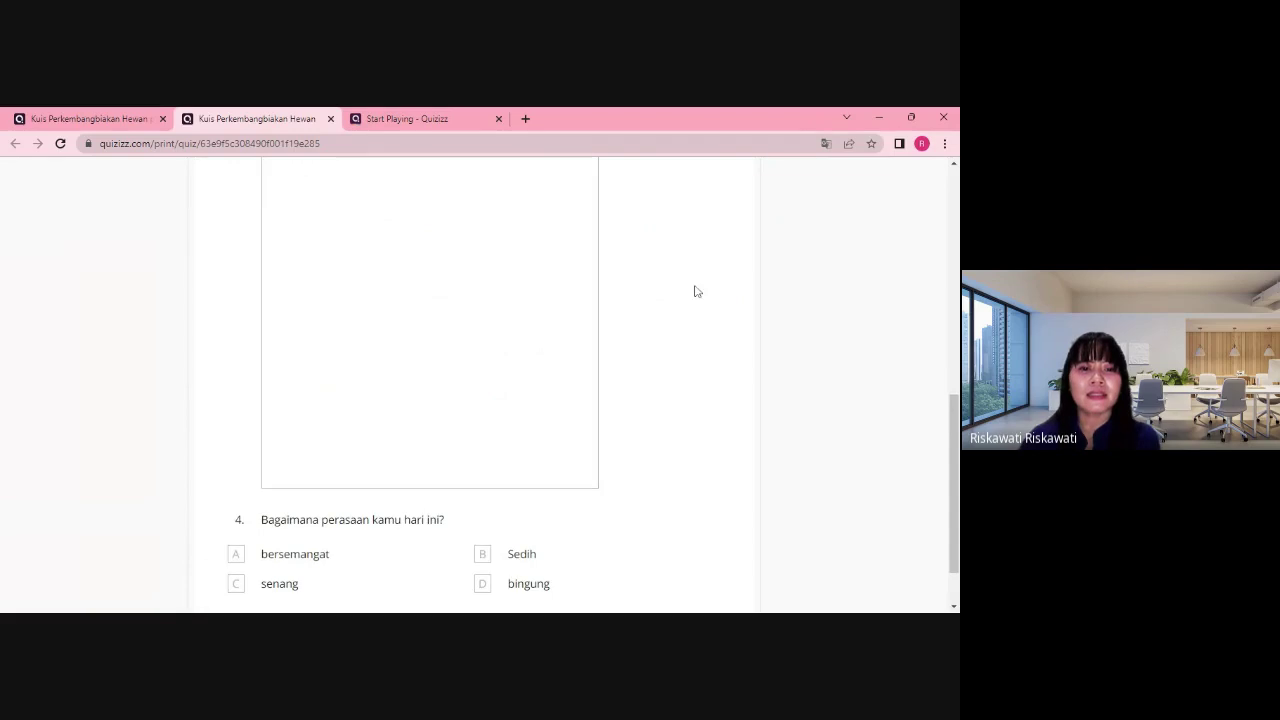
scroll(697, 291, "up", 1)
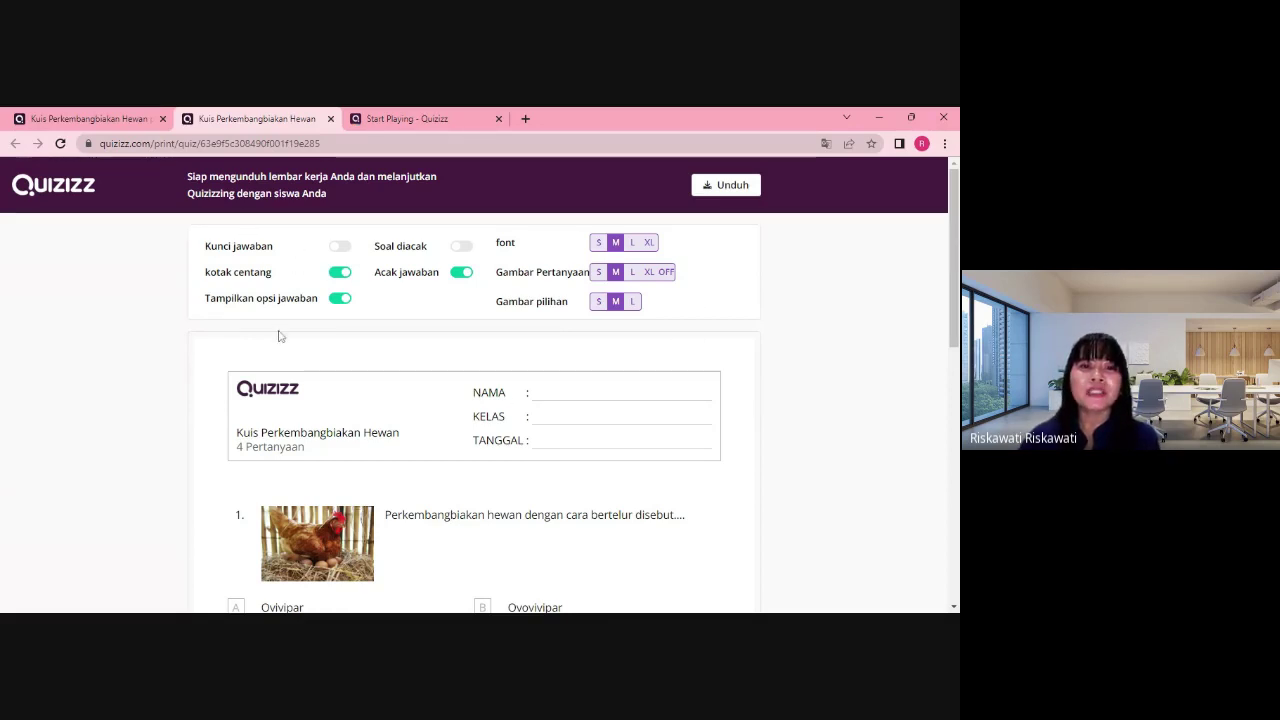
scroll(511, 375, "down", 3)
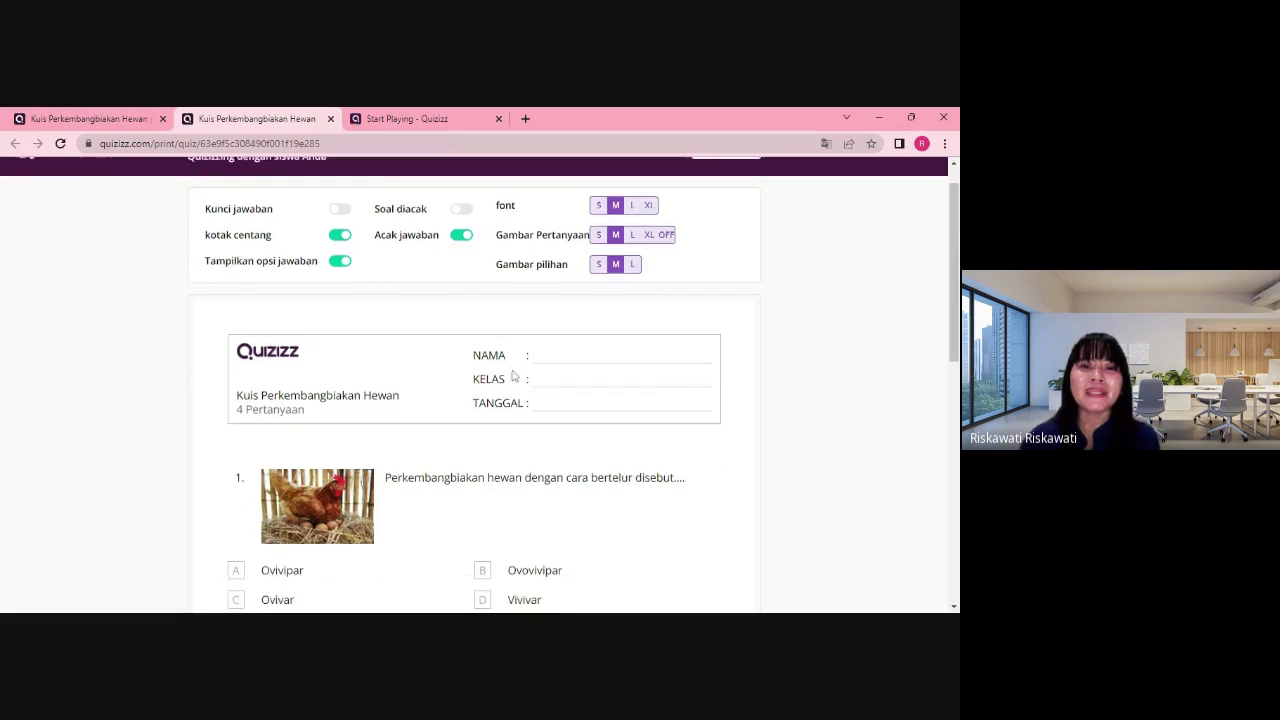
scroll(511, 375, "down", 1)
scroll(509, 371, "up", 2)
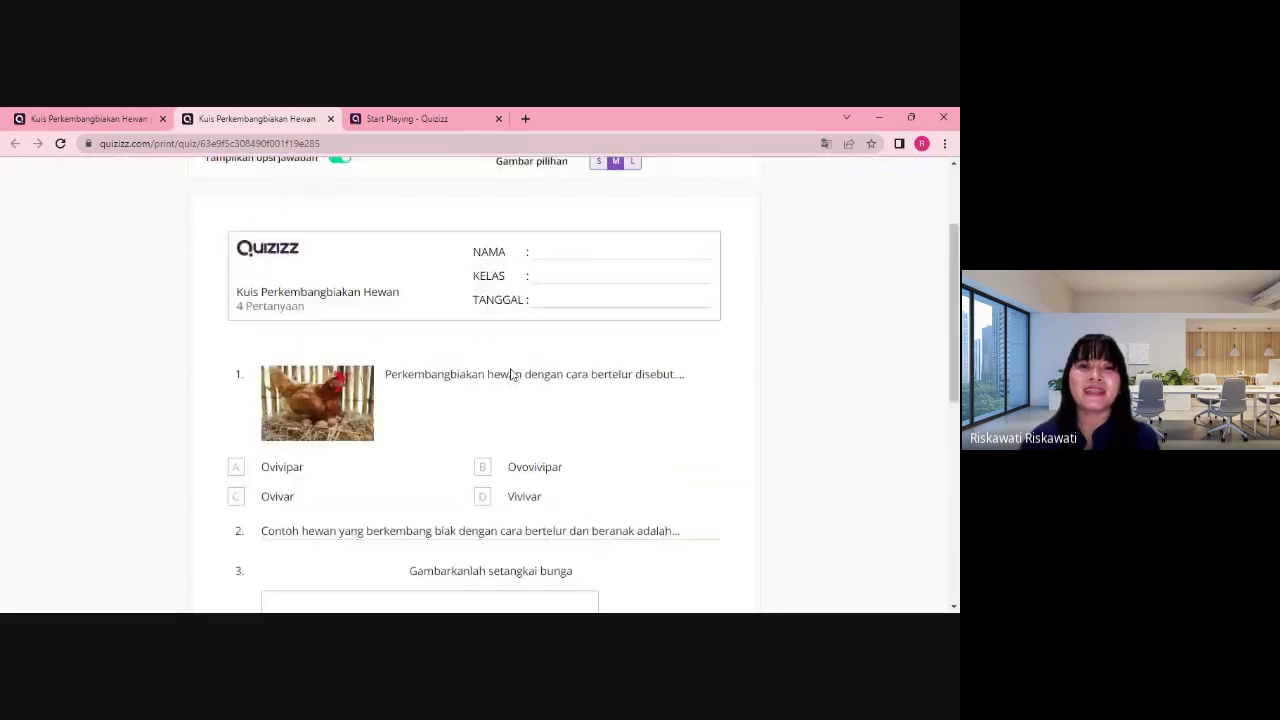
scroll(509, 371, "up", 2)
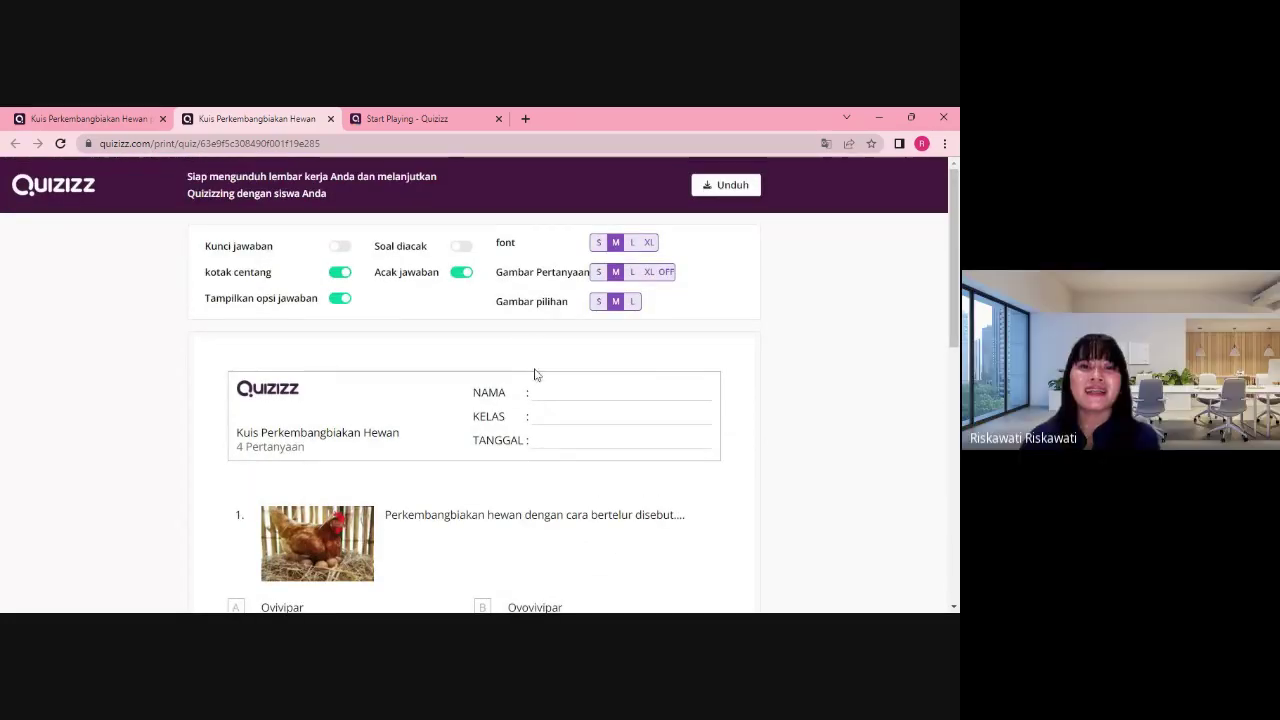
scroll(540, 371, "down", 3)
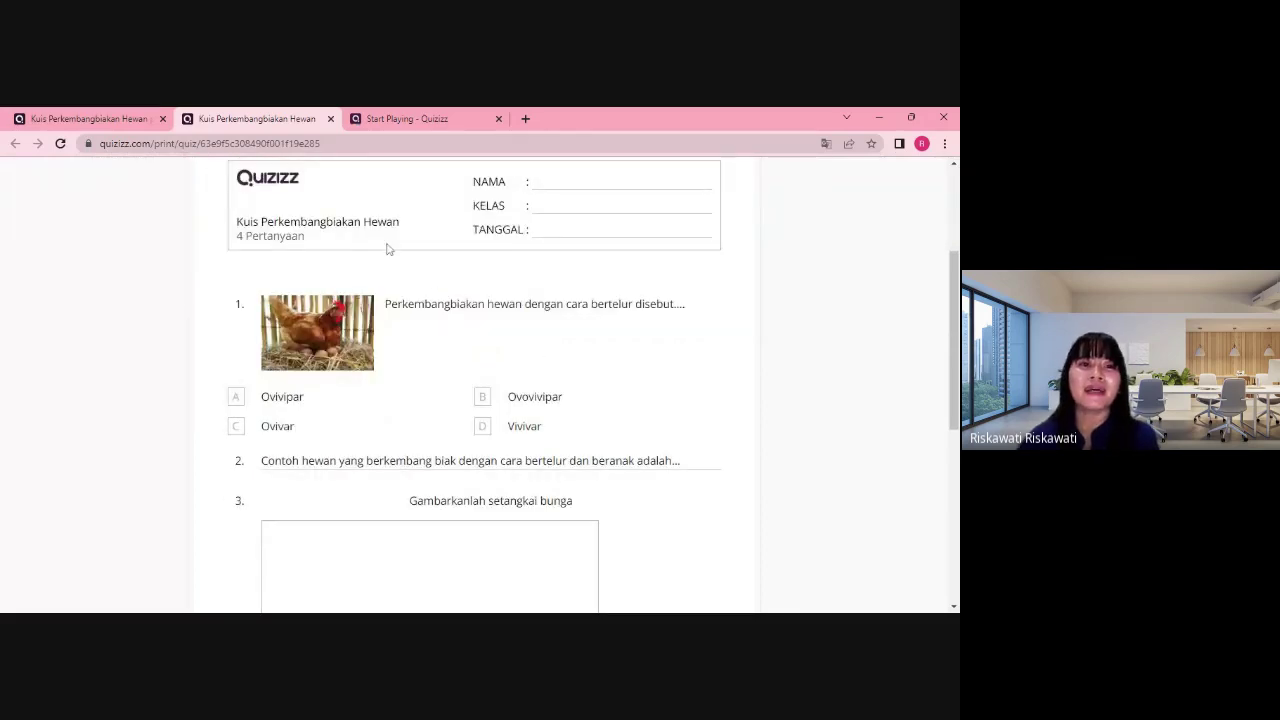
Return to the quiz details tab and create a new blank quiz of the Quiz type
left_click(116, 117)
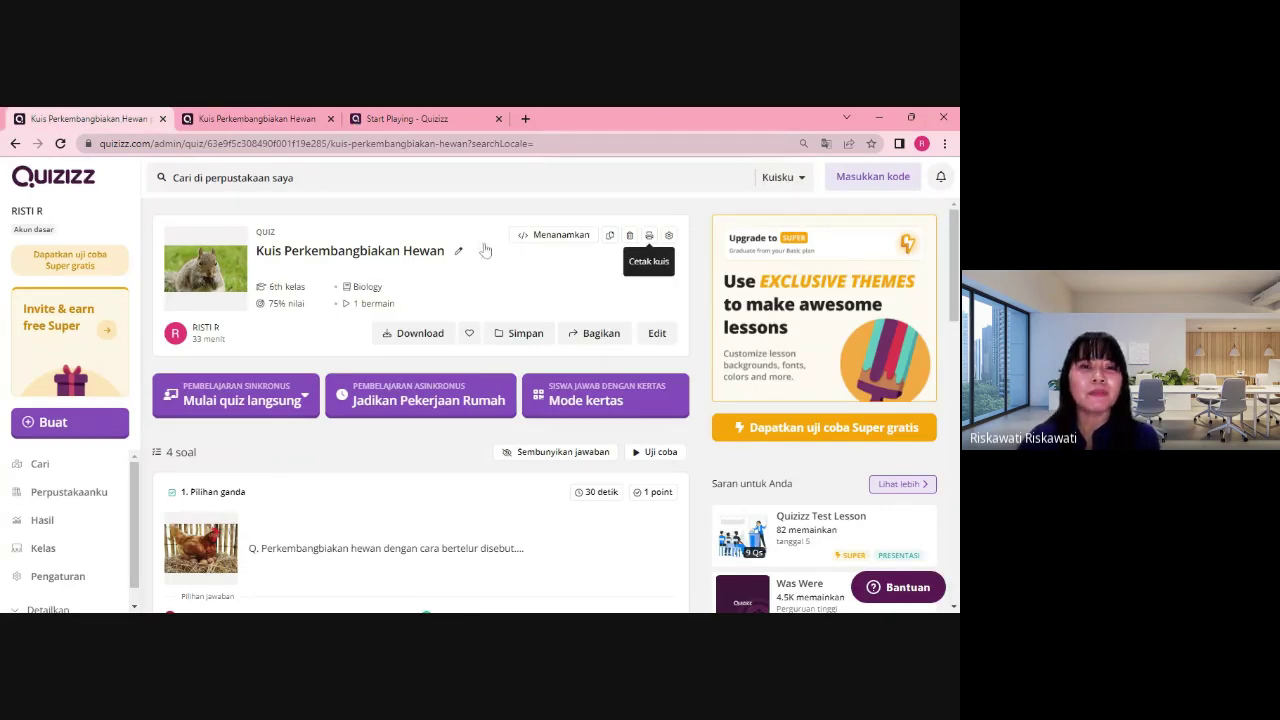
left_click(88, 433)
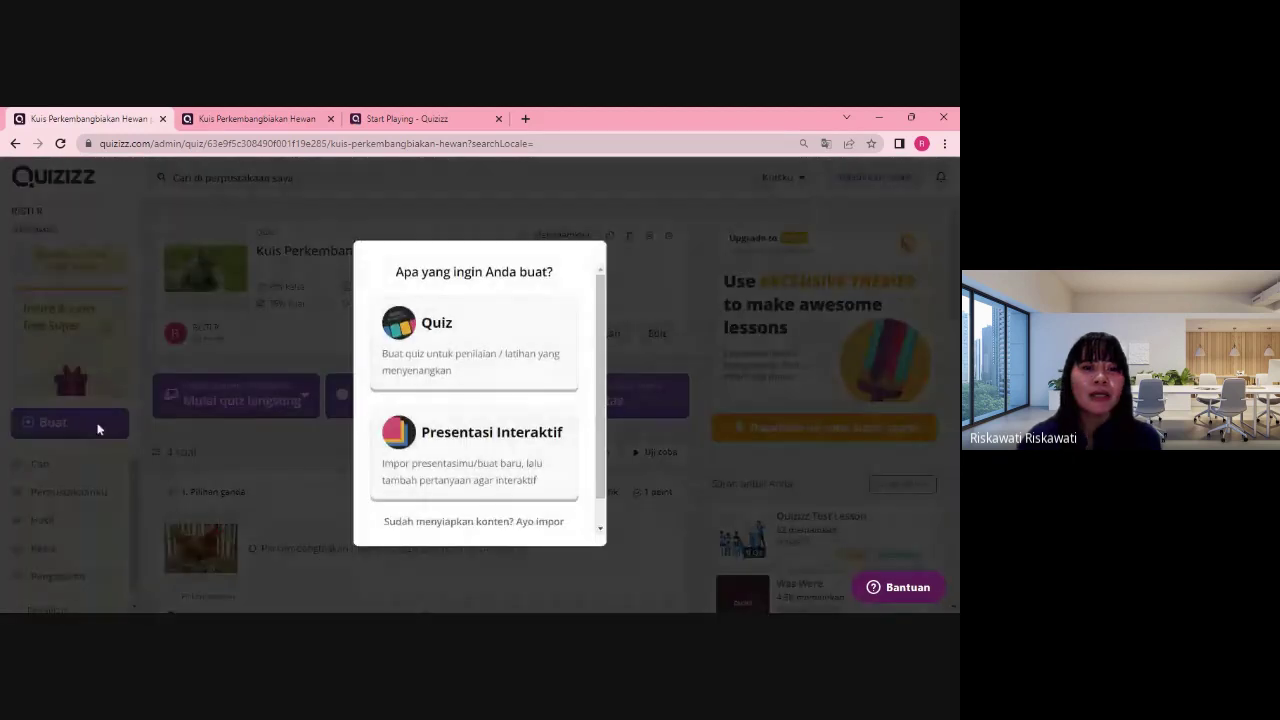
left_click(471, 363)
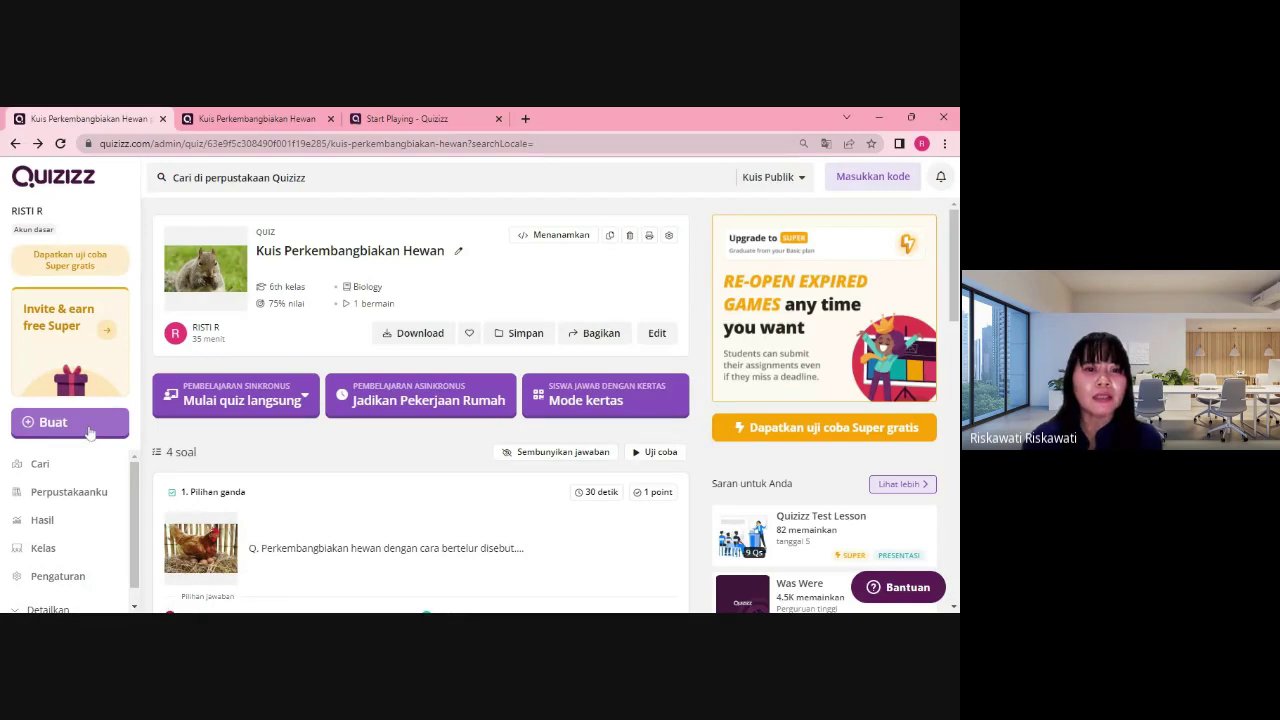
left_click(89, 424)
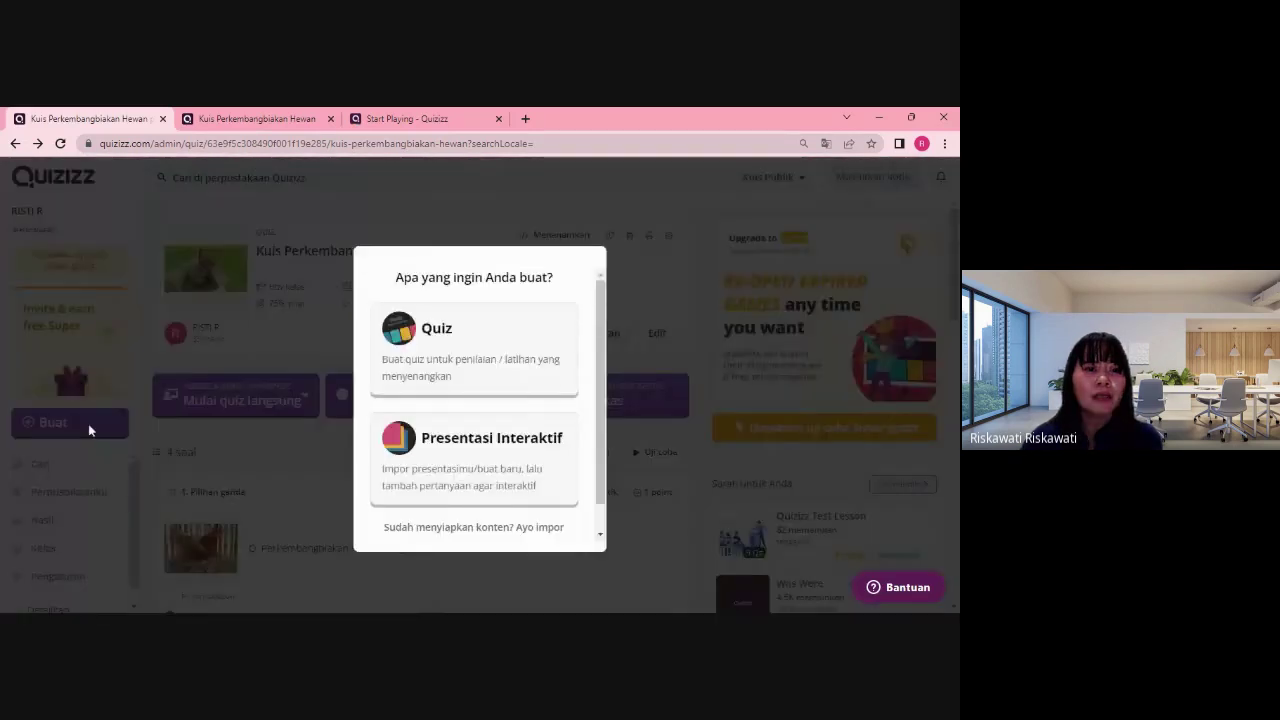
left_click(421, 345)
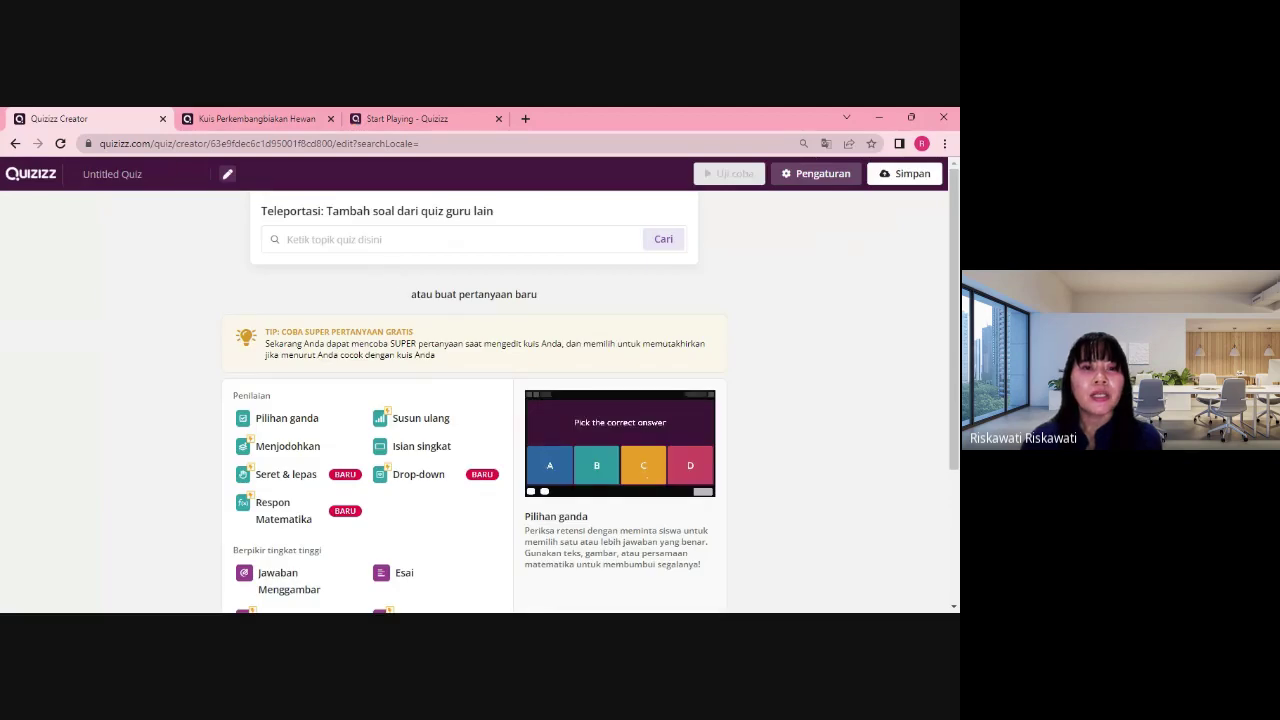
left_click(420, 239)
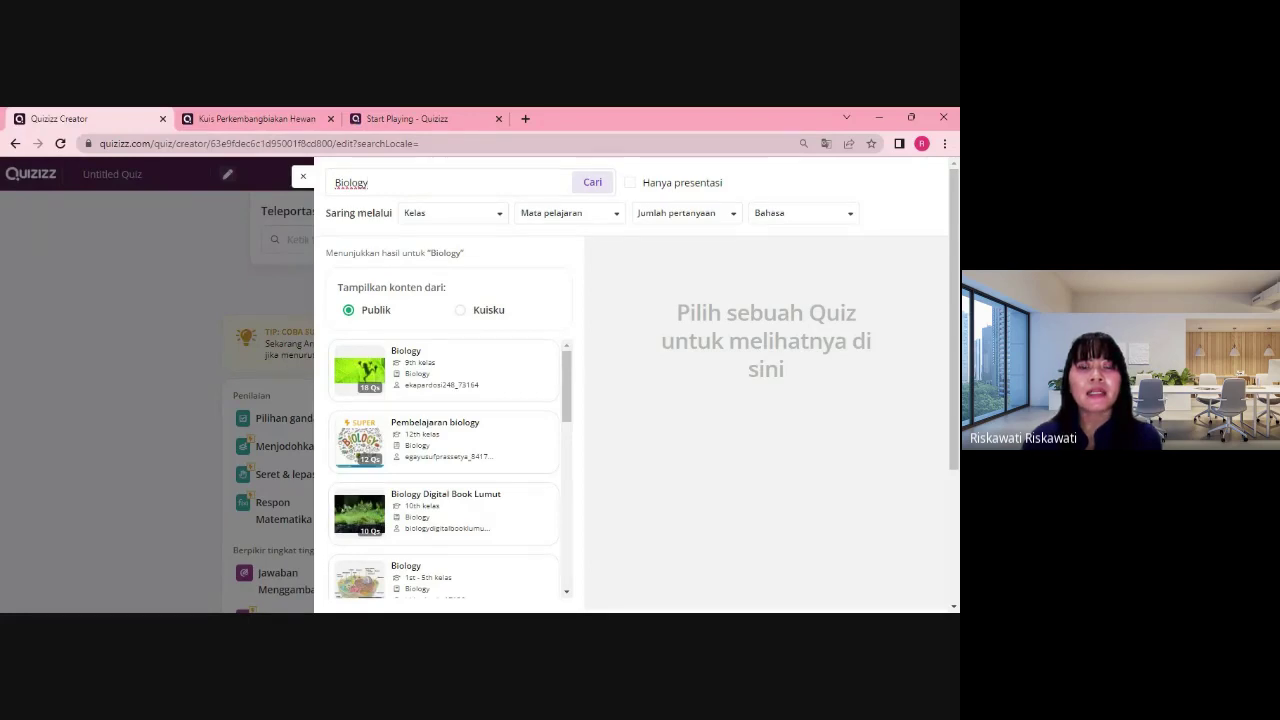
left_click_drag(368, 183, 322, 183)
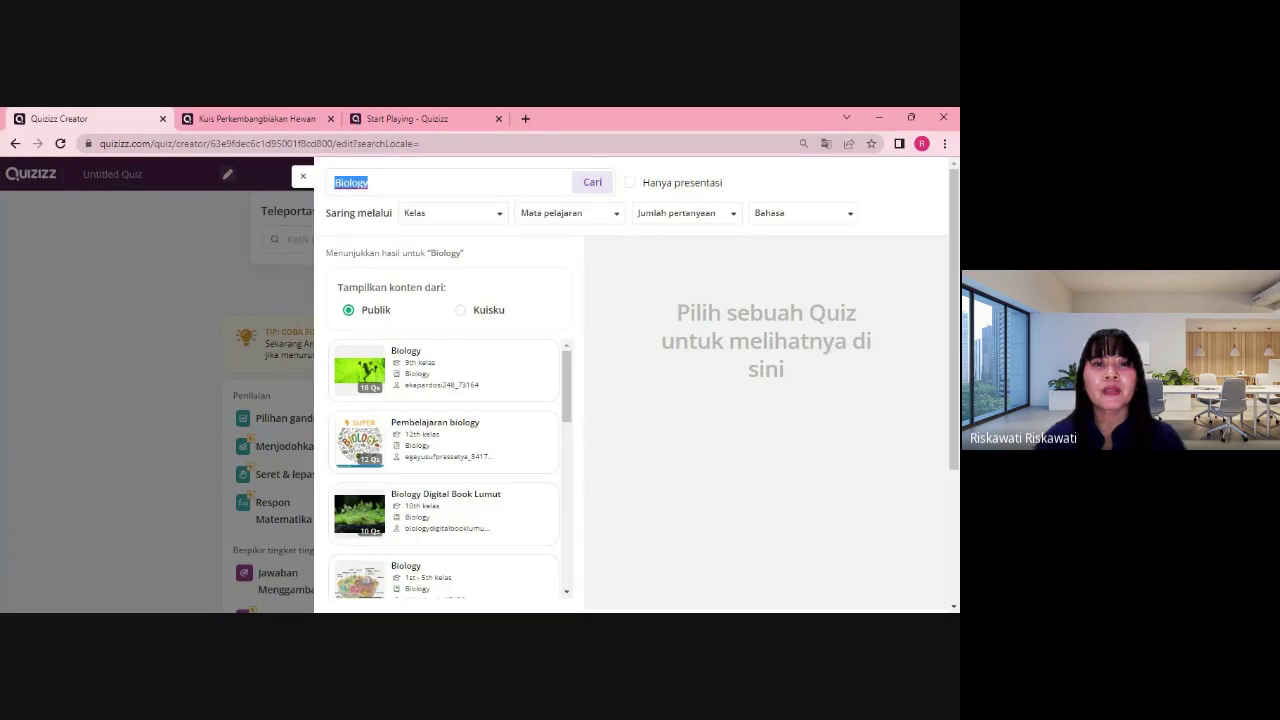
type("kui")
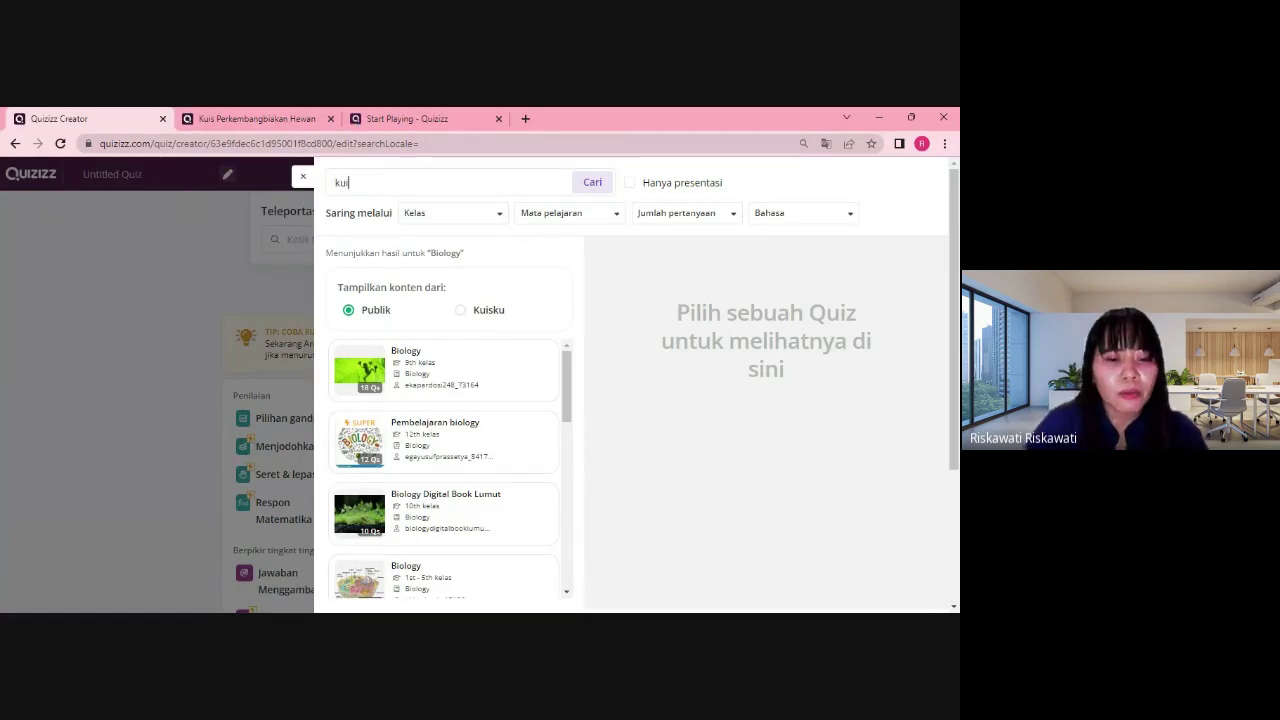
type("s perkem")
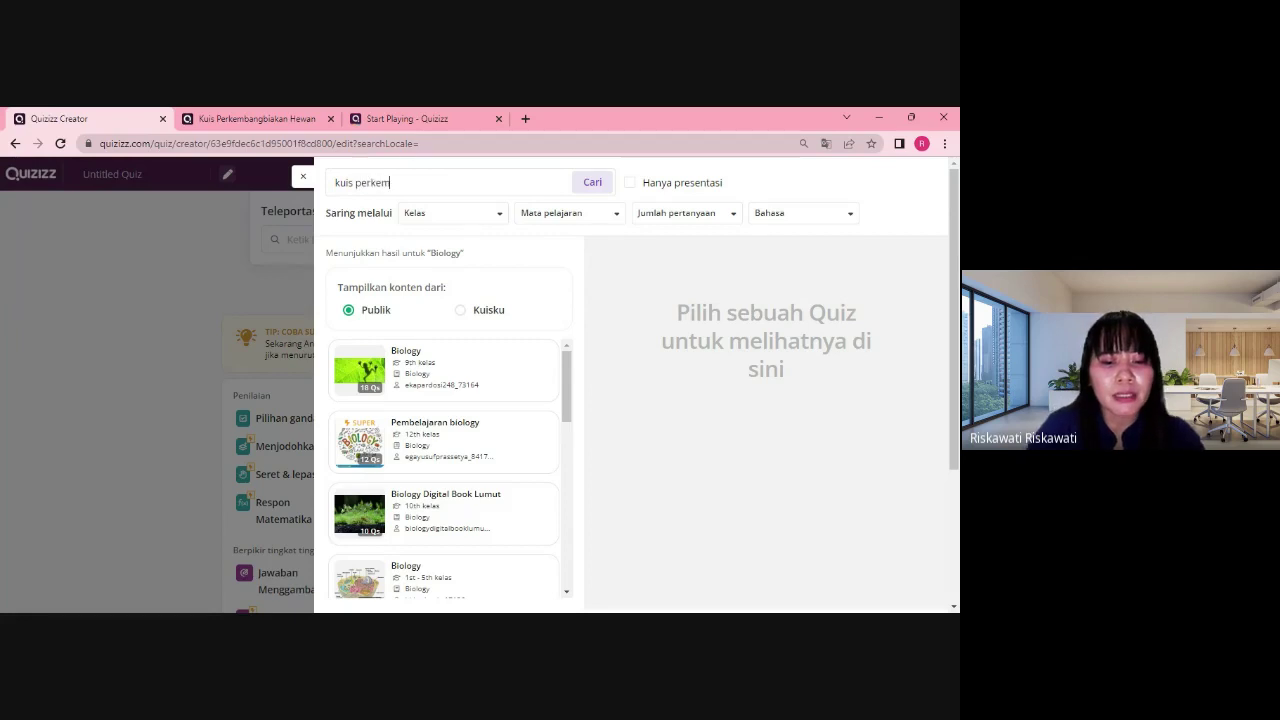
type("bangtiakan hewan")
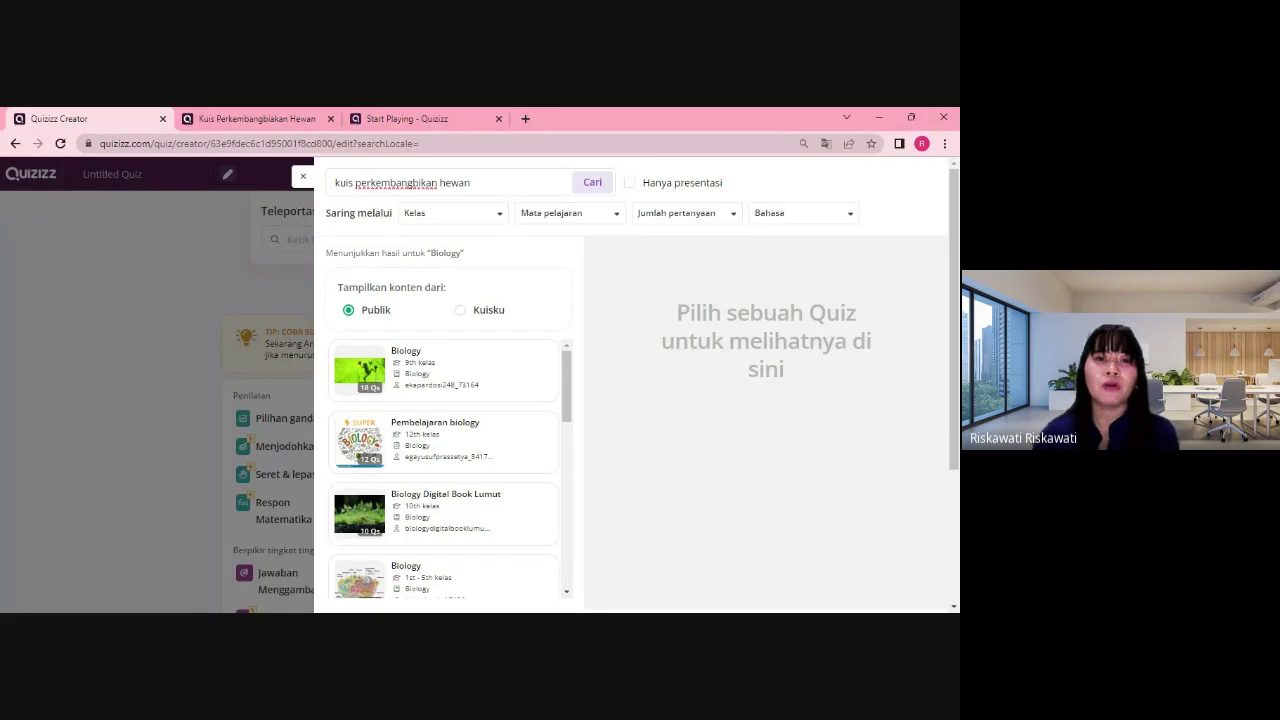
left_click(303, 177)
Search other teachers' public quizzes for "Kuis Perkembangbiakan Hewan" and browse the matching quizzes
left_click(362, 238)
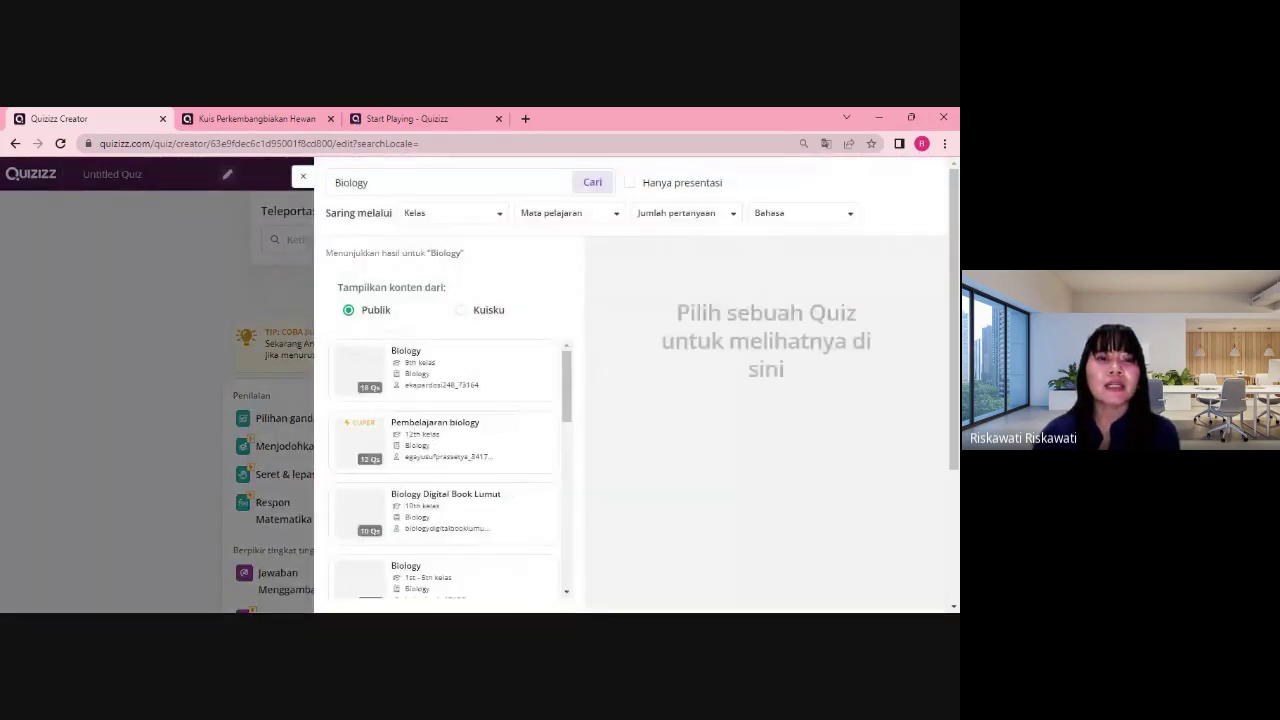
left_click_drag(370, 182, 334, 183)
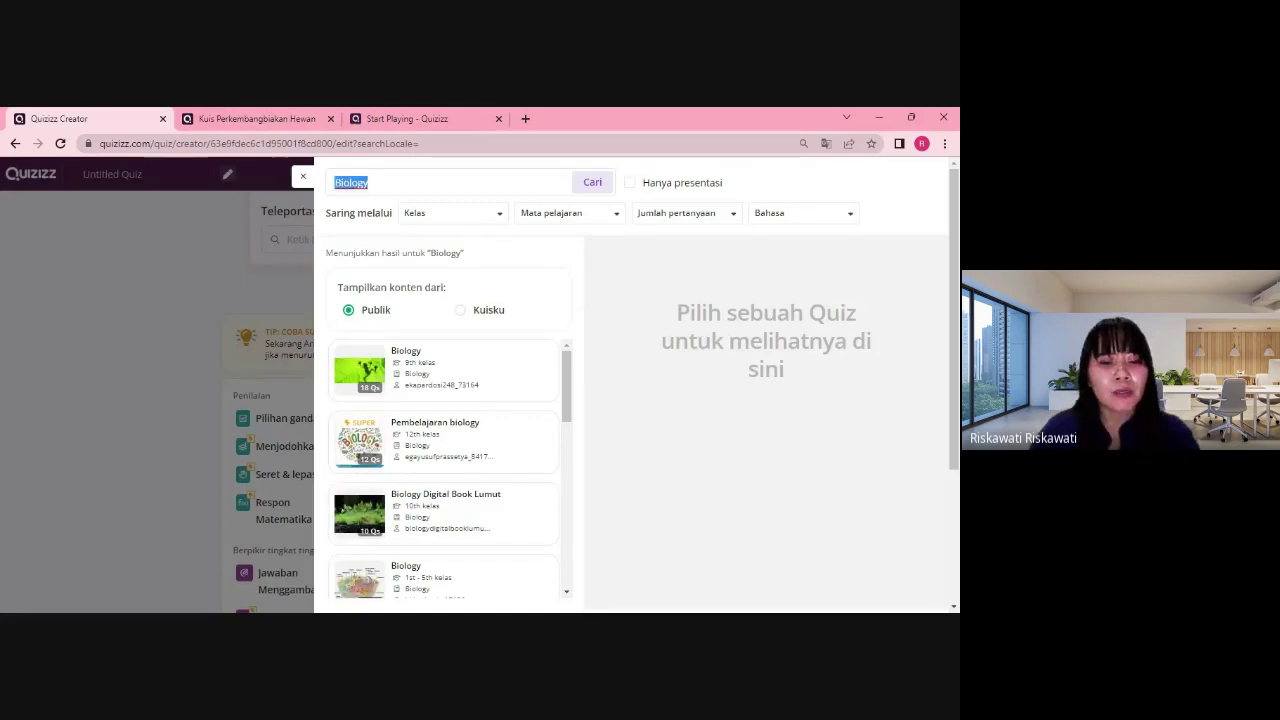
type("S")
key("BackSpace")
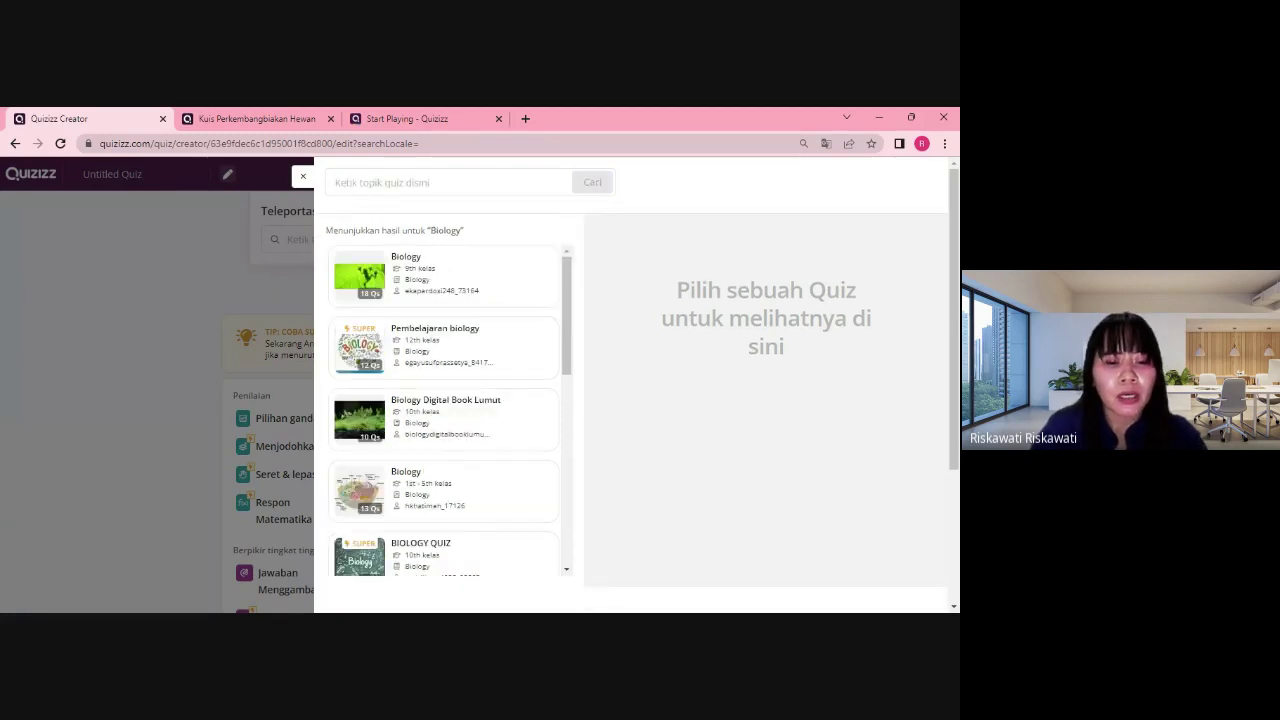
type("KUis")
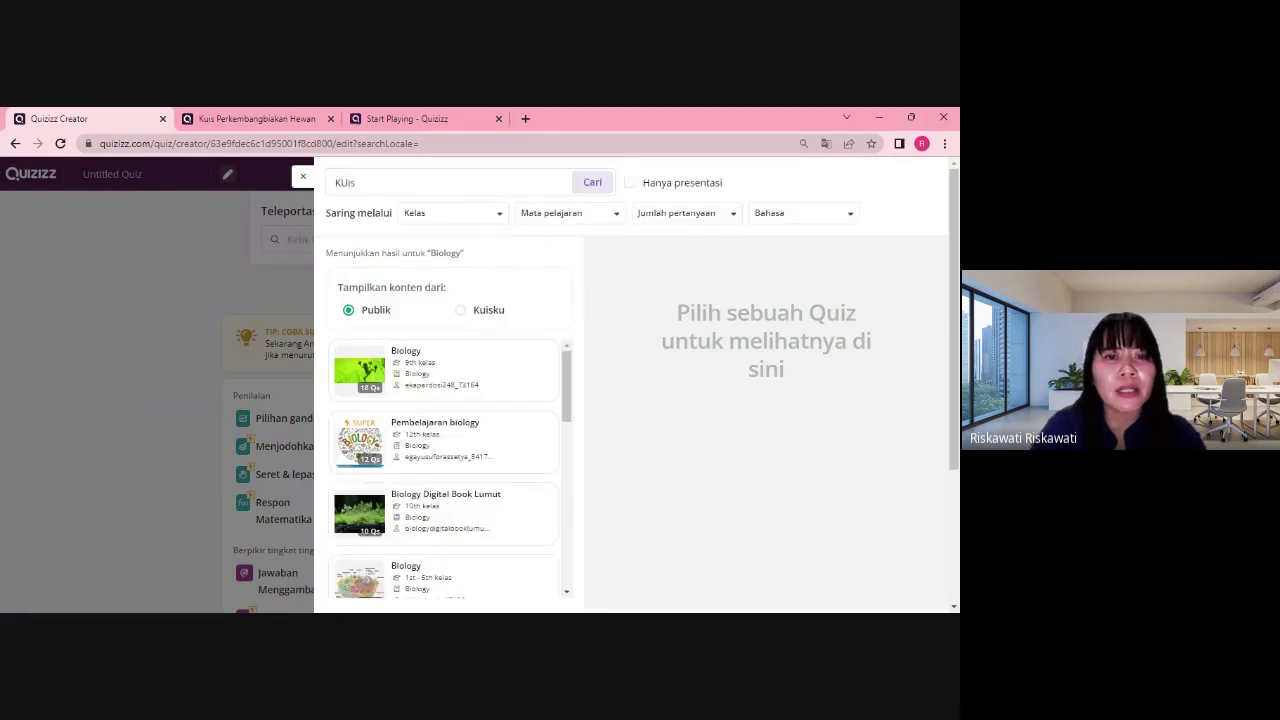
key("BackSpace")
key("BackSpace")
key("BackSpace")
type("uis Perkembangbiak")
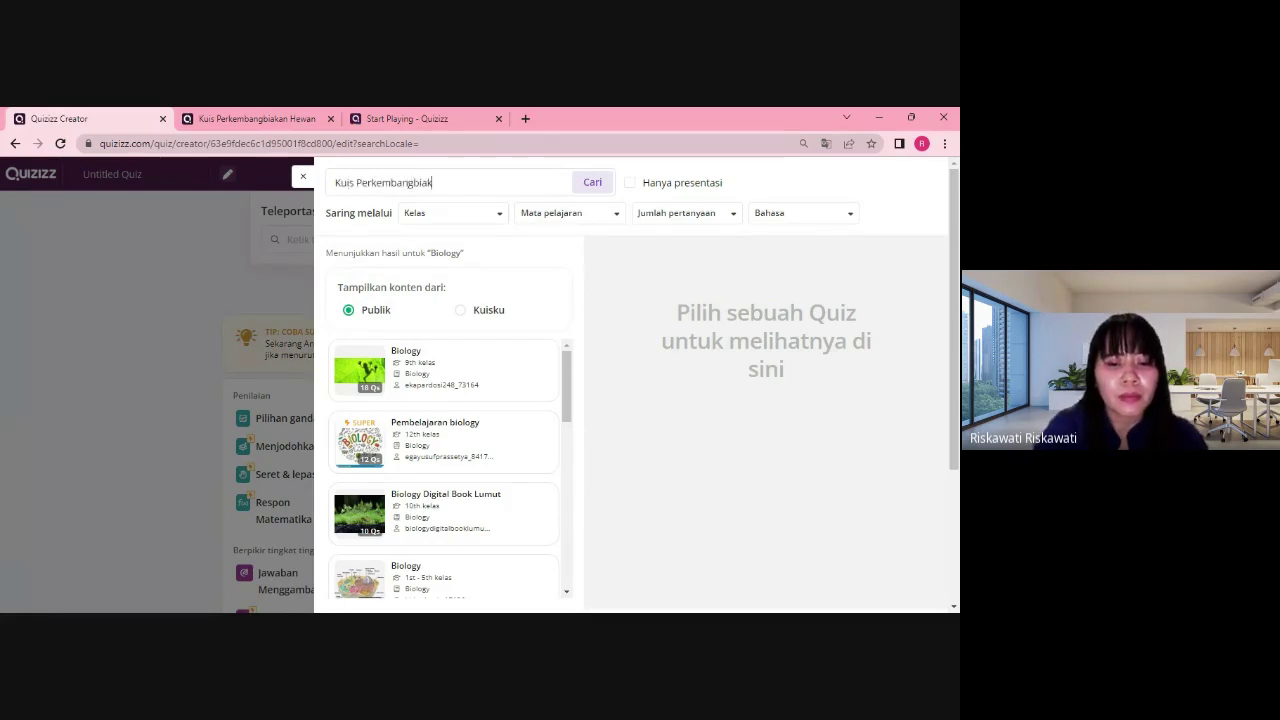
type("an Hewan")
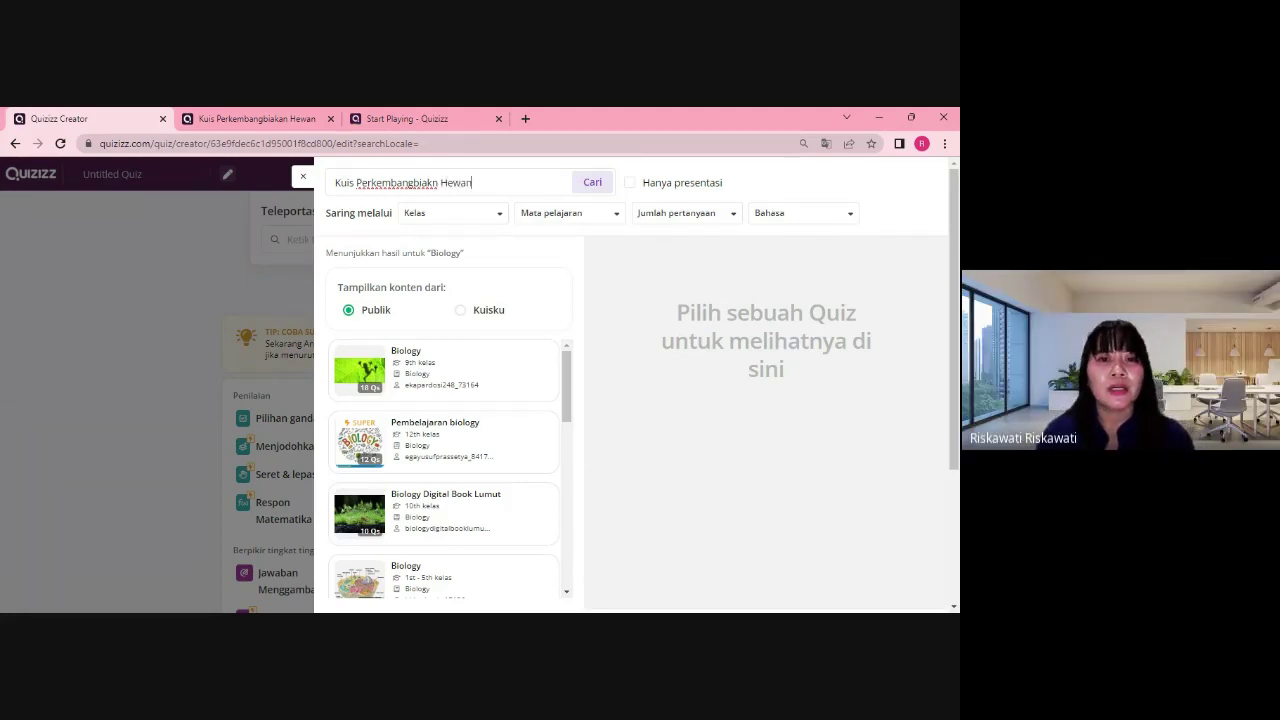
type("a")
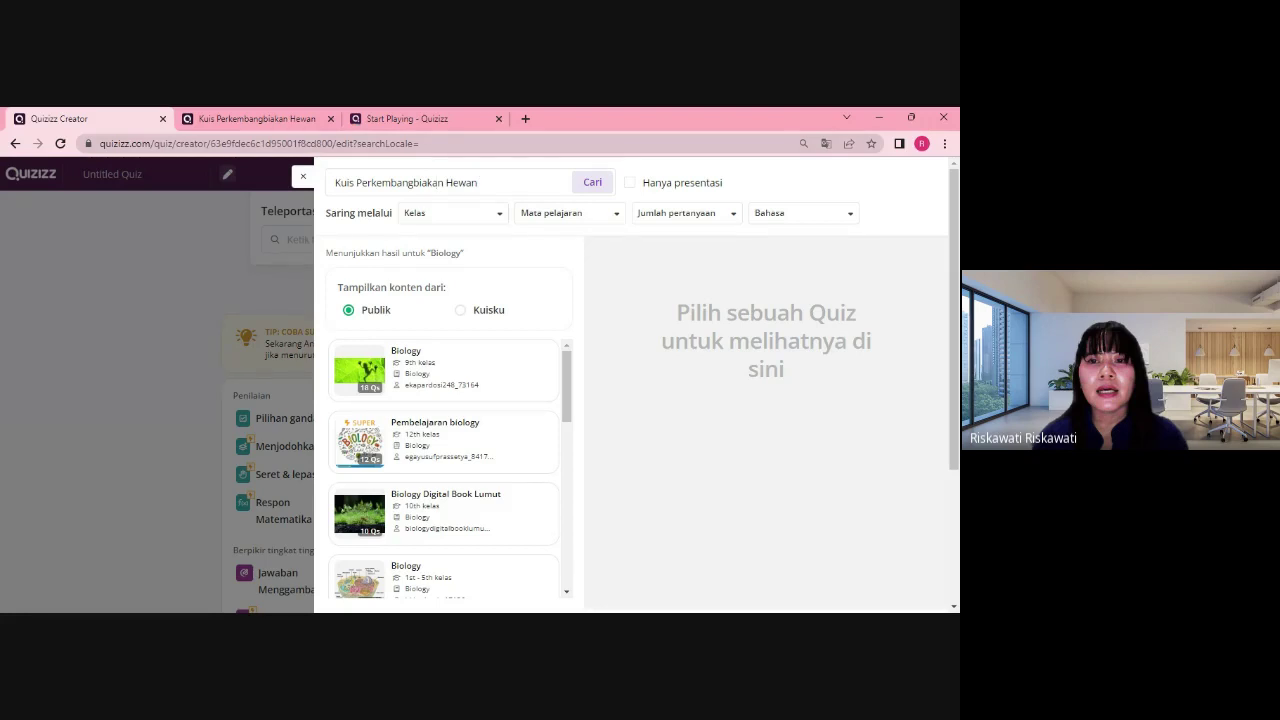
left_click(595, 184)
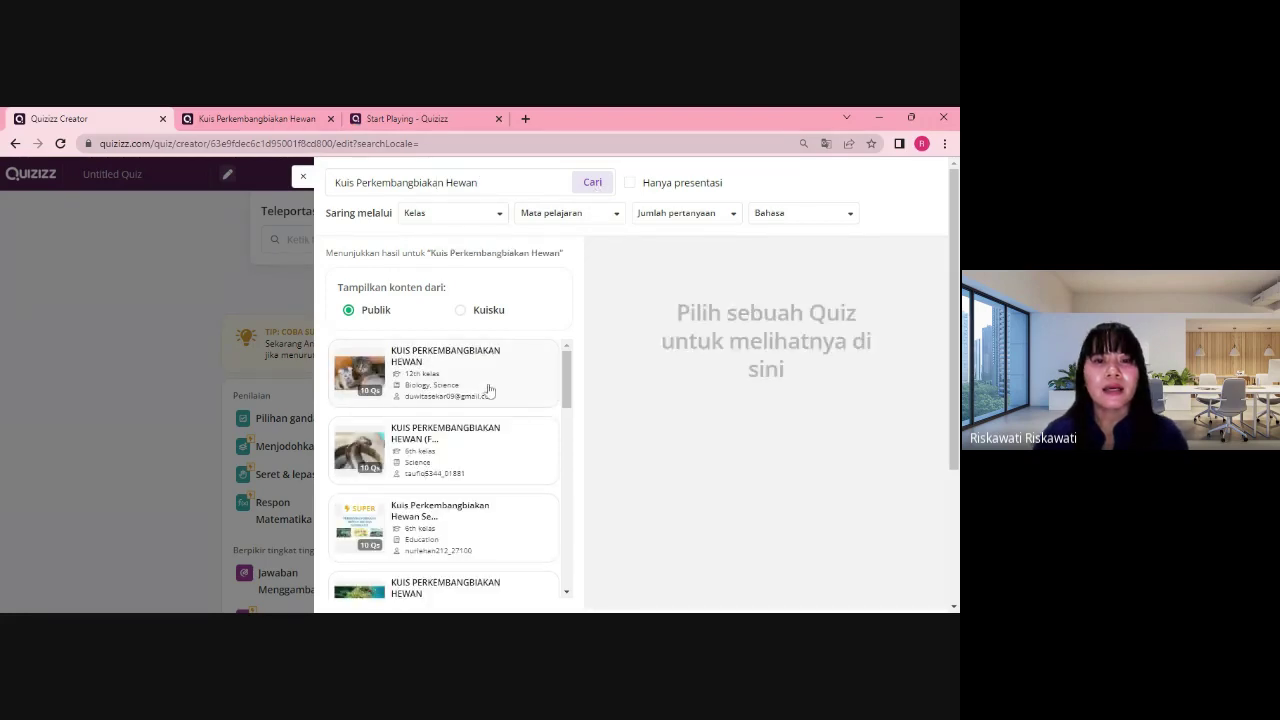
scroll(439, 441, "down", 3)
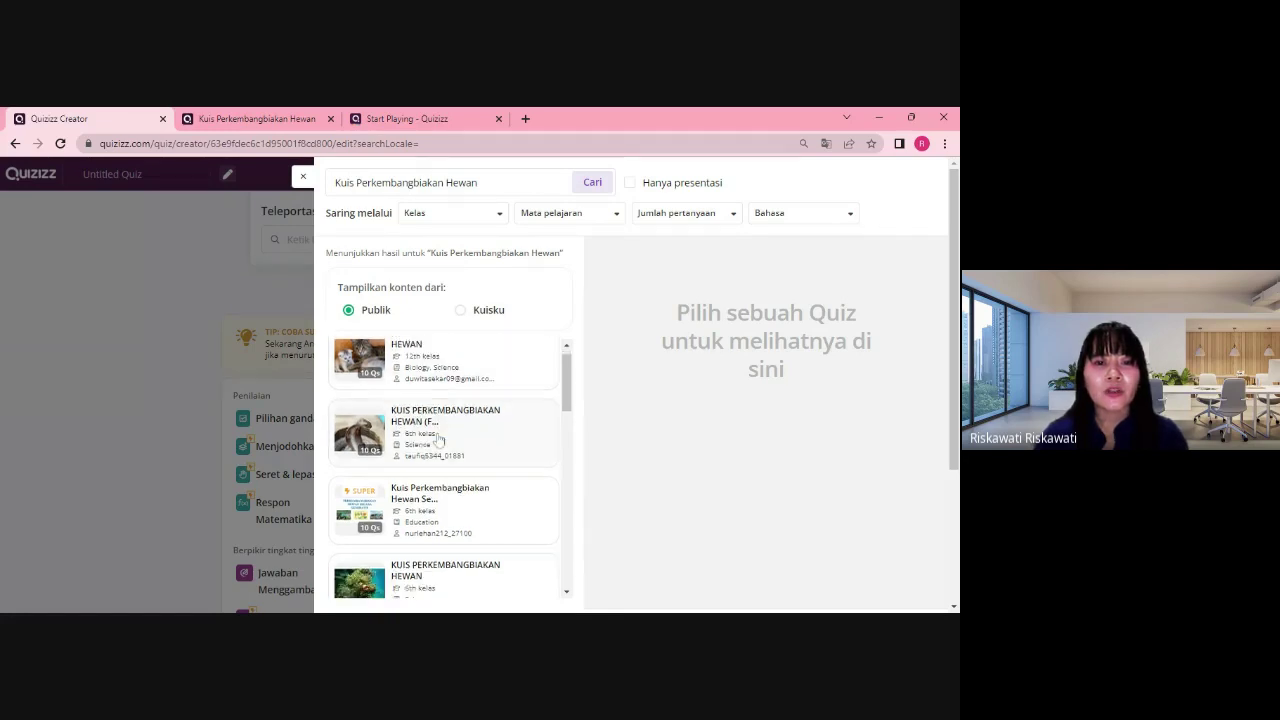
Preview the first public quiz in the results, KUIS PERKEMBANGBIAKAN HEWAN for 12th grade, and examine its questions and answer choices
scroll(428, 388, "down", 3)
scroll(428, 392, "up", 5)
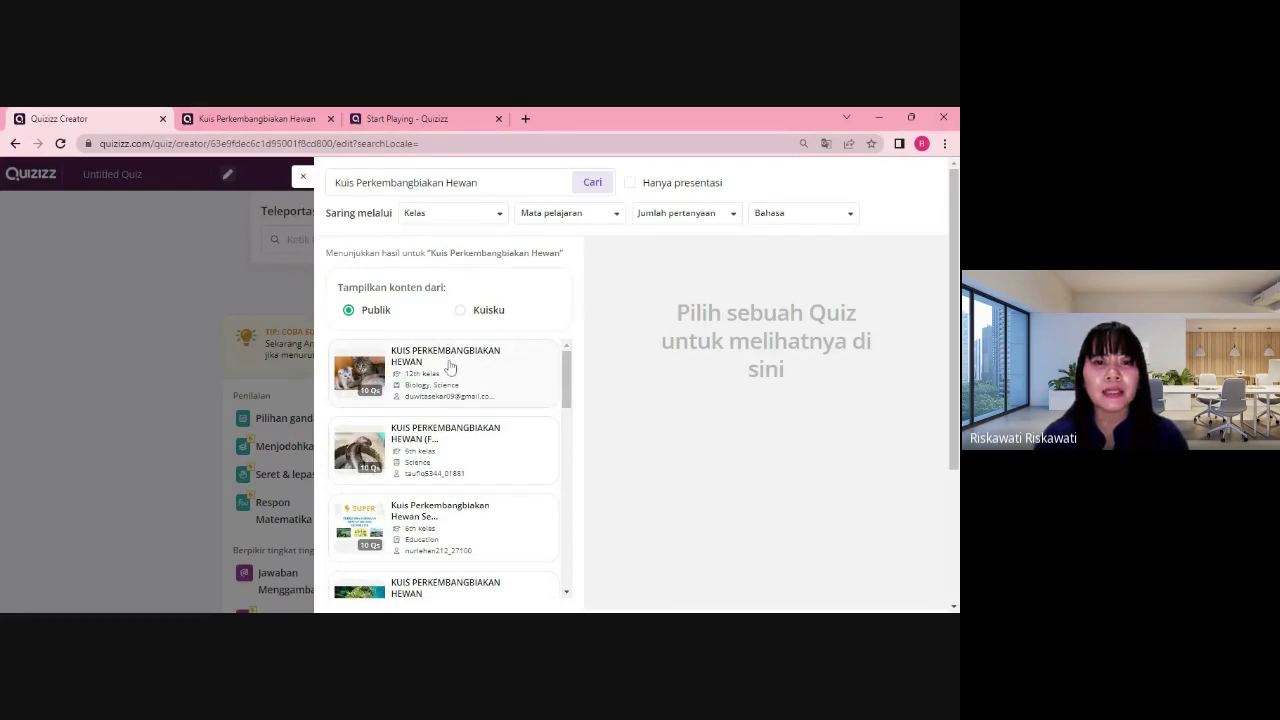
left_click(436, 386)
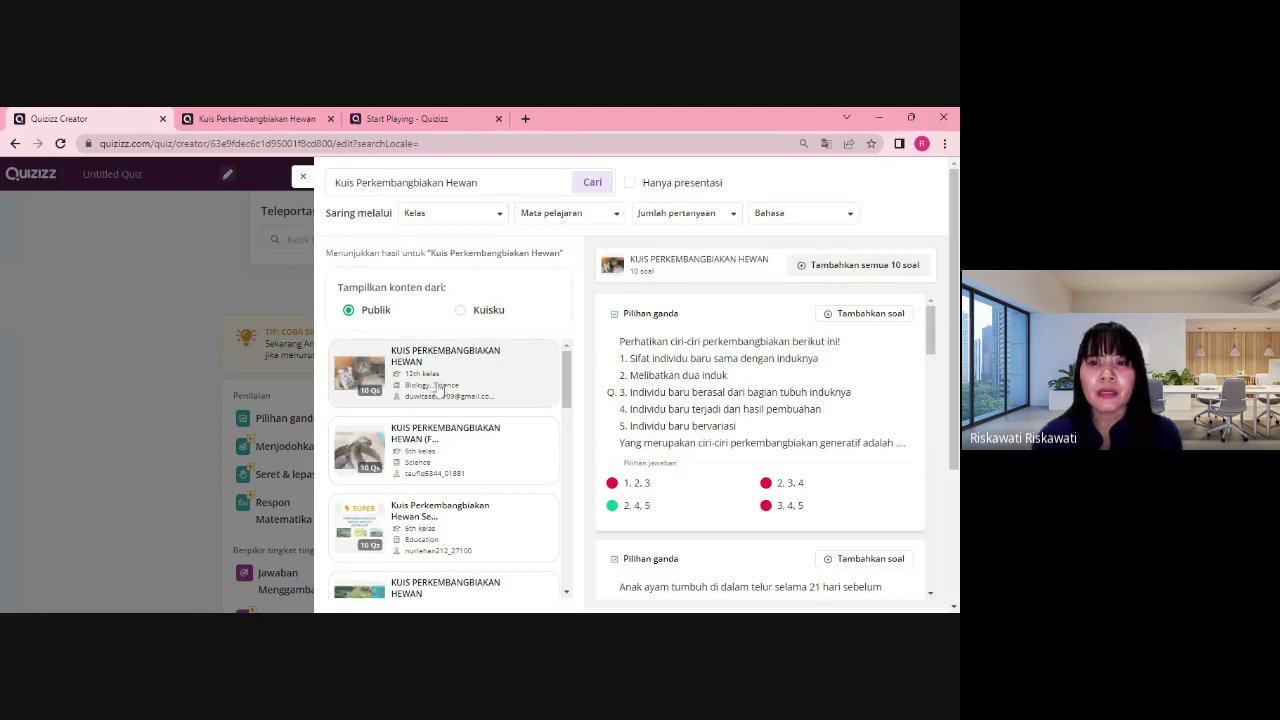
scroll(776, 363, "down", 3)
scroll(776, 363, "up", 3)
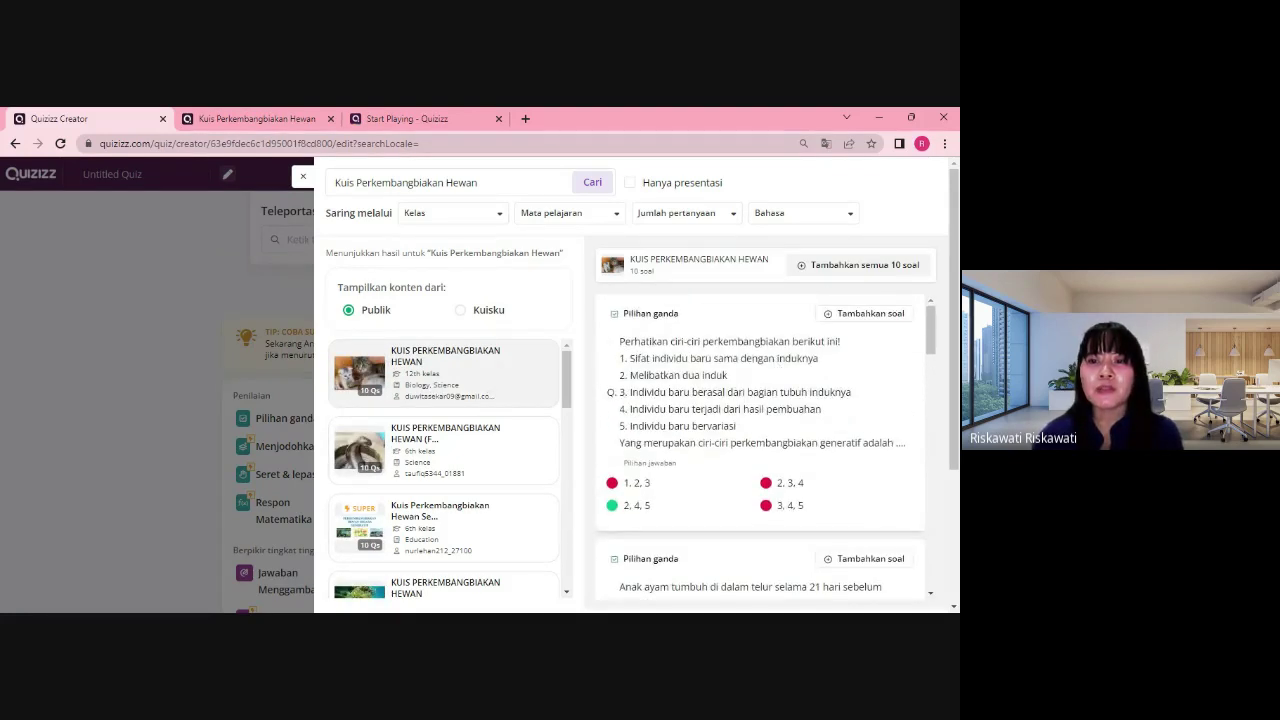
scroll(776, 363, "down", 3)
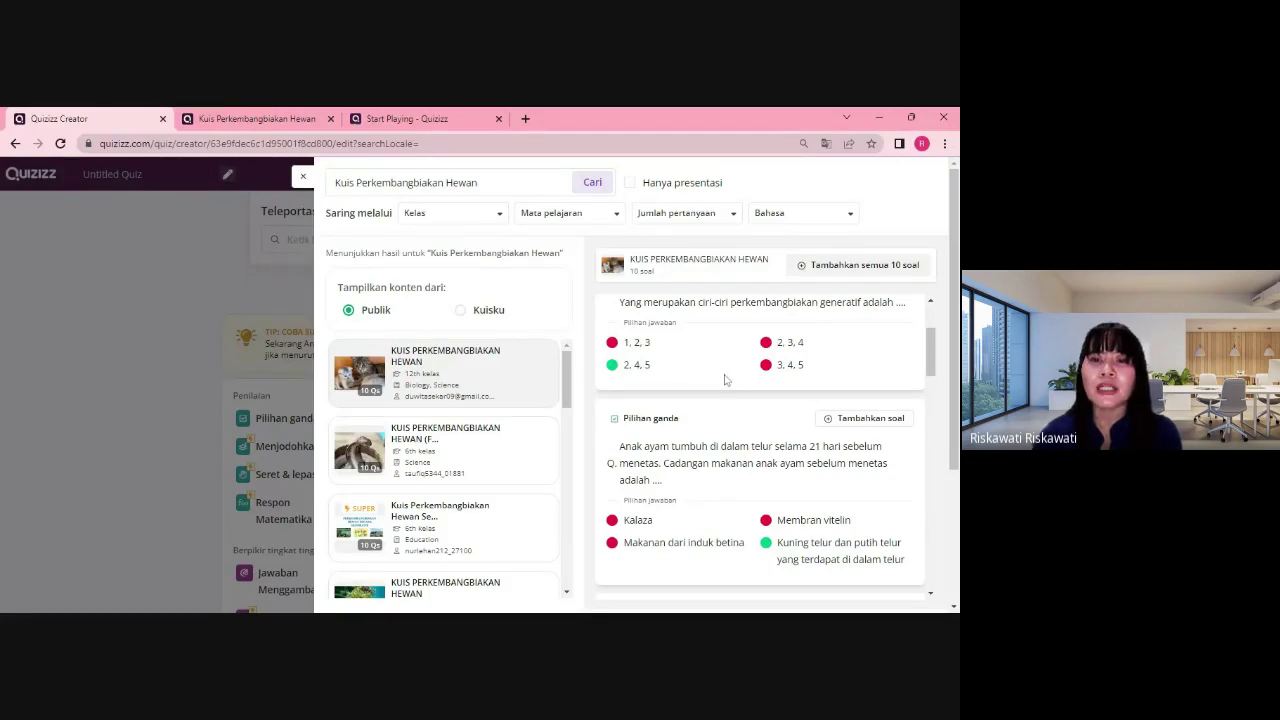
scroll(726, 380, "up", 3)
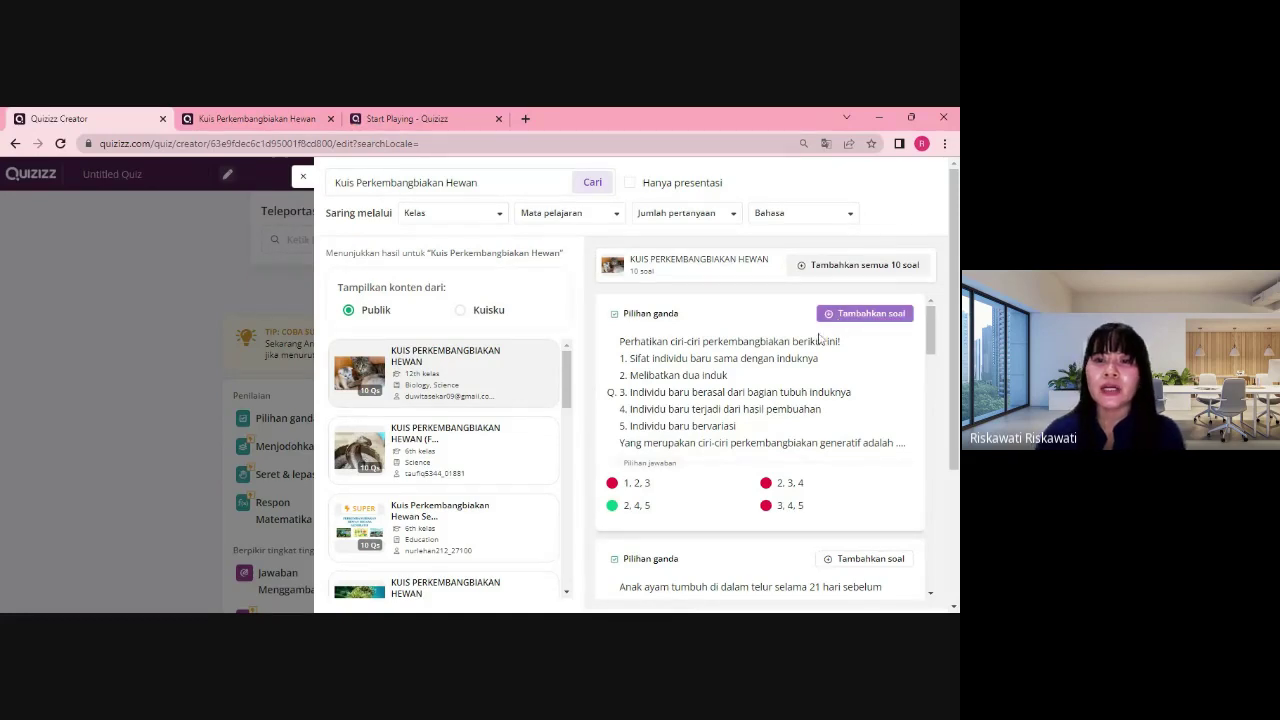
scroll(743, 371, "down", 5)
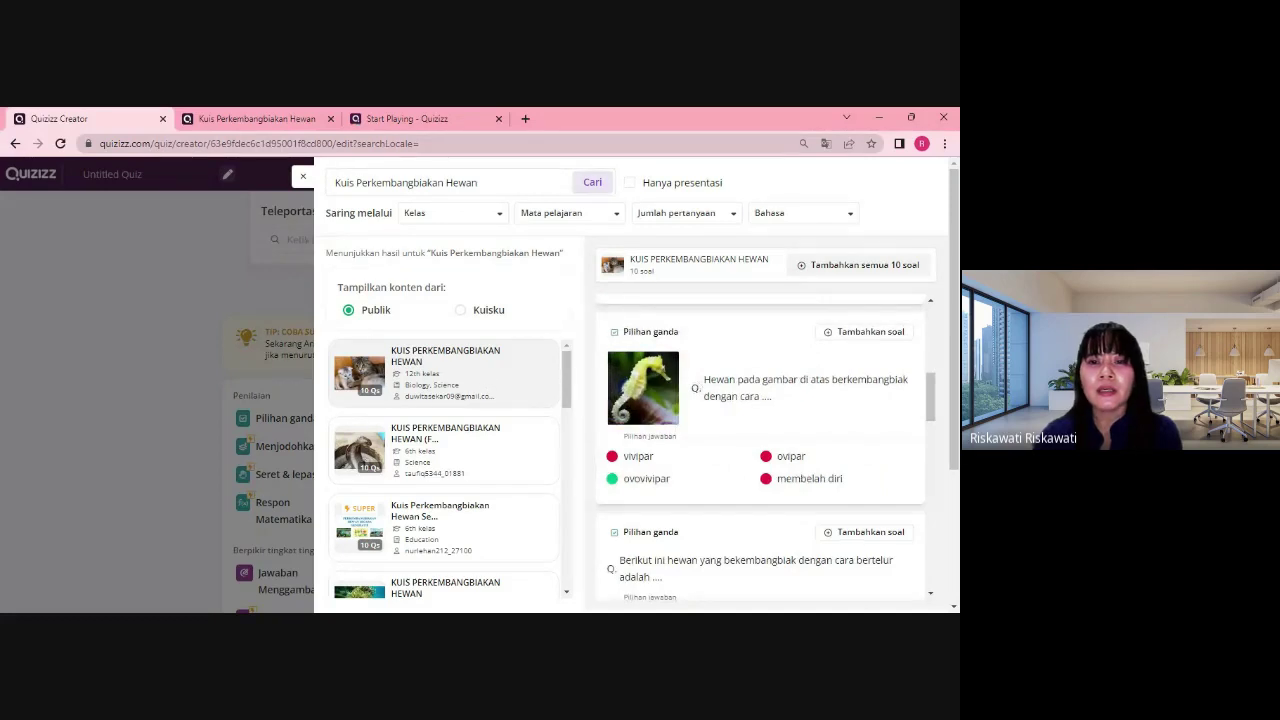
scroll(730, 398, "down", 4)
scroll(730, 398, "down", 1)
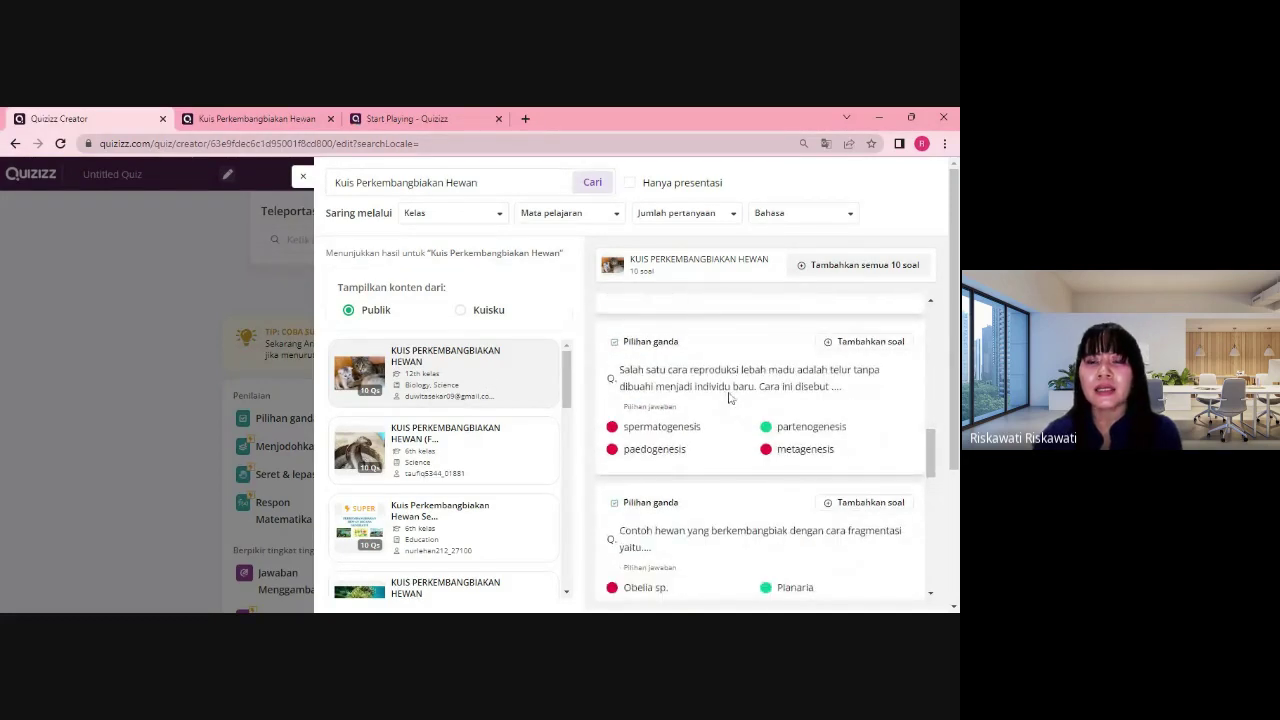
scroll(730, 398, "up", 8)
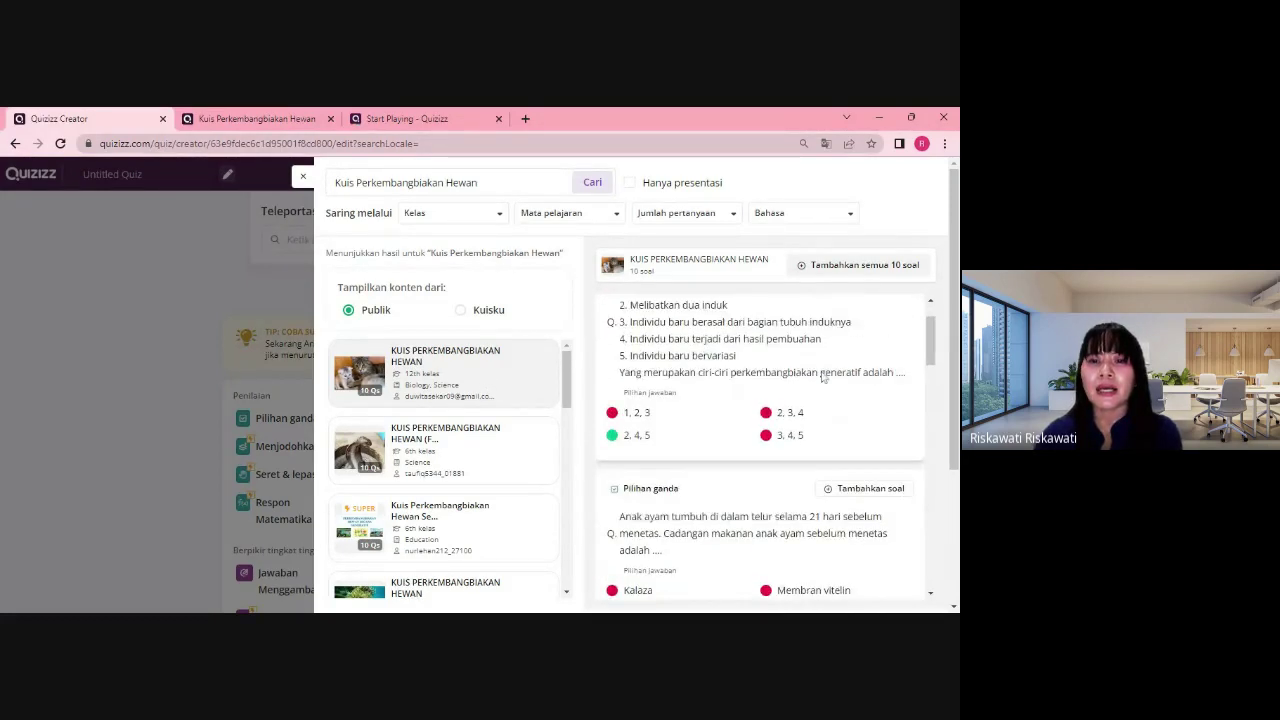
scroll(822, 376, "up", 1)
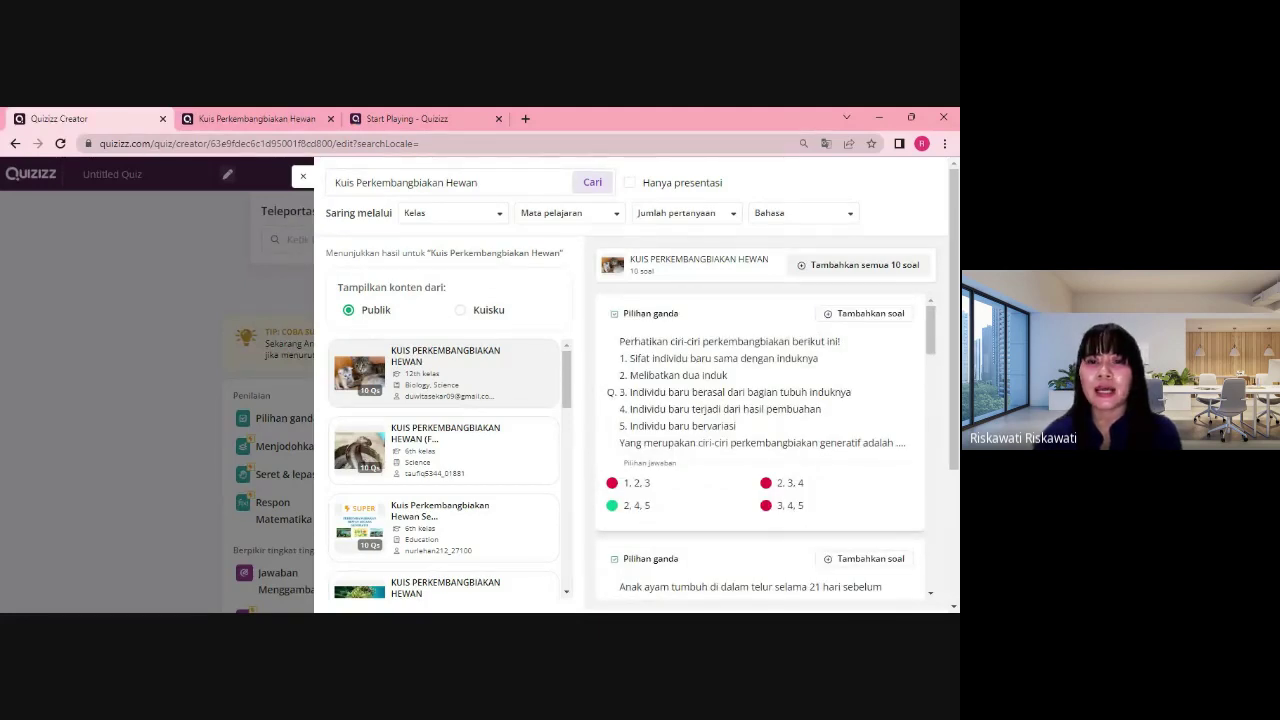
Add the first three questions of KUIS PERKEMBANGBIAKAN HEWAN to the untitled quiz and review them in the quiz editor
left_click(865, 313)
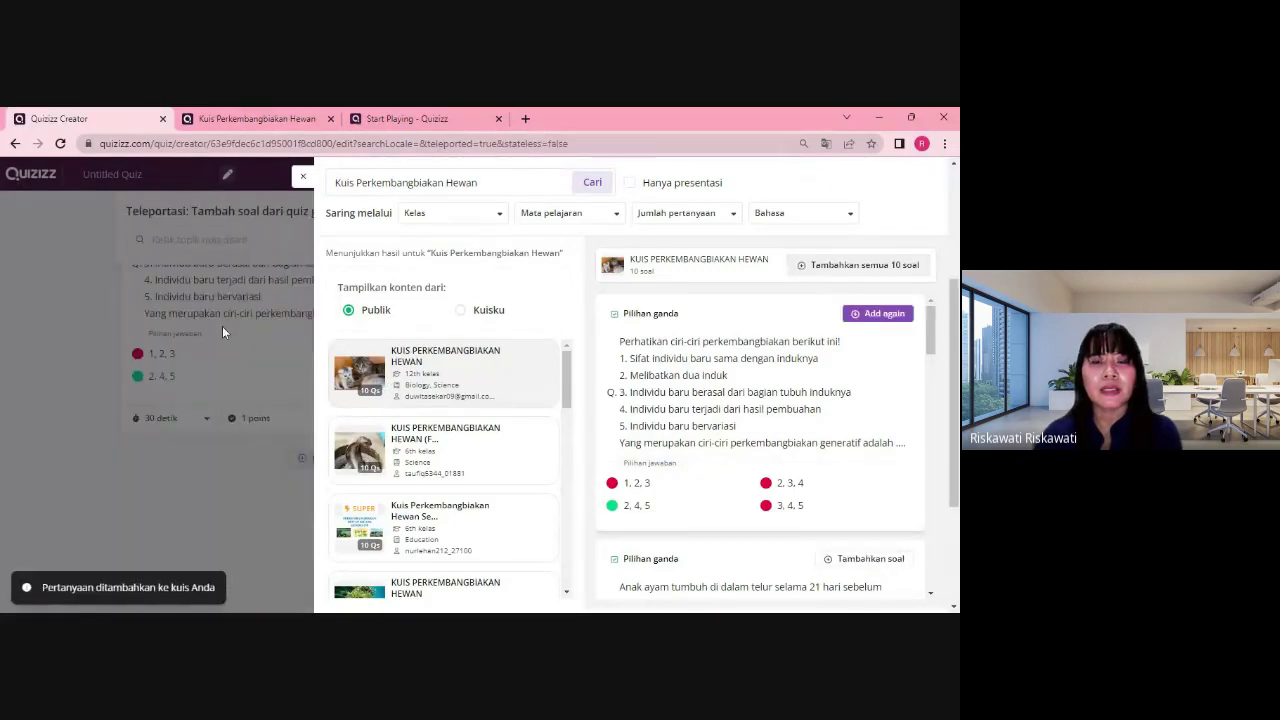
scroll(883, 450, "down", 1)
scroll(883, 450, "down", 1)
left_click(872, 421)
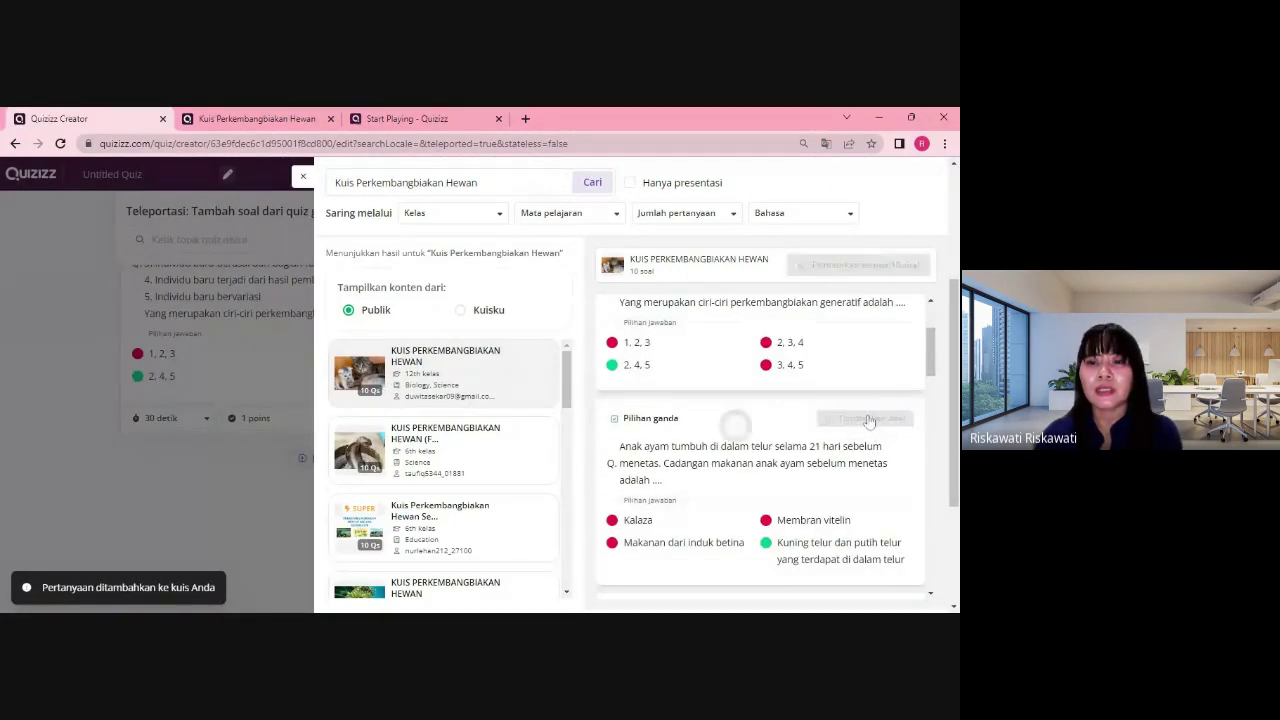
scroll(866, 510, "down", 1)
left_click(866, 472)
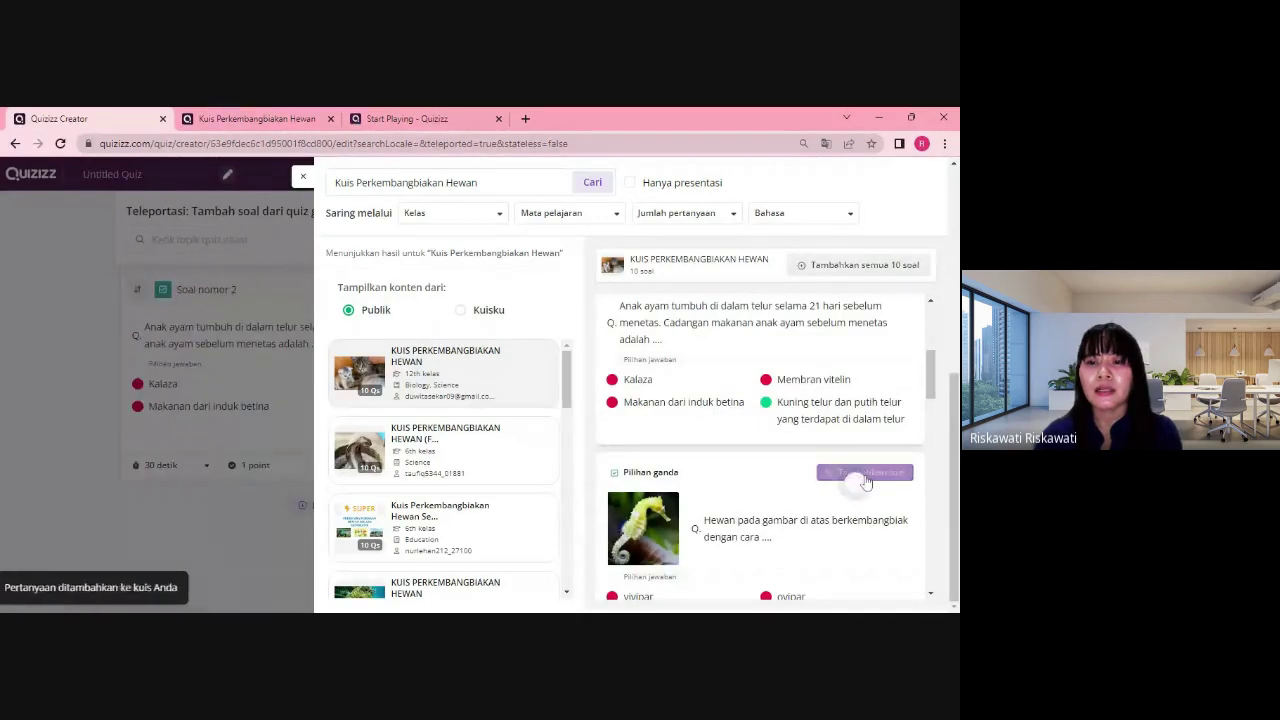
left_click(178, 457)
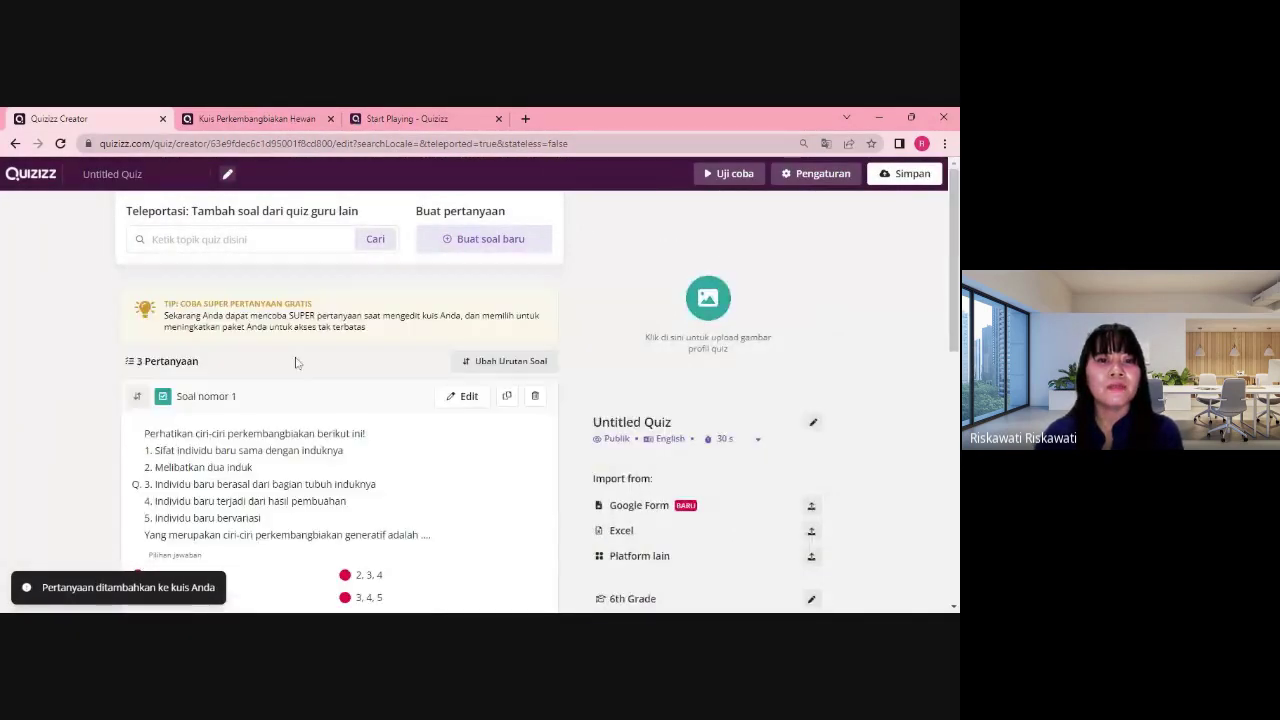
scroll(270, 395, "down", 3)
scroll(283, 402, "down", 3)
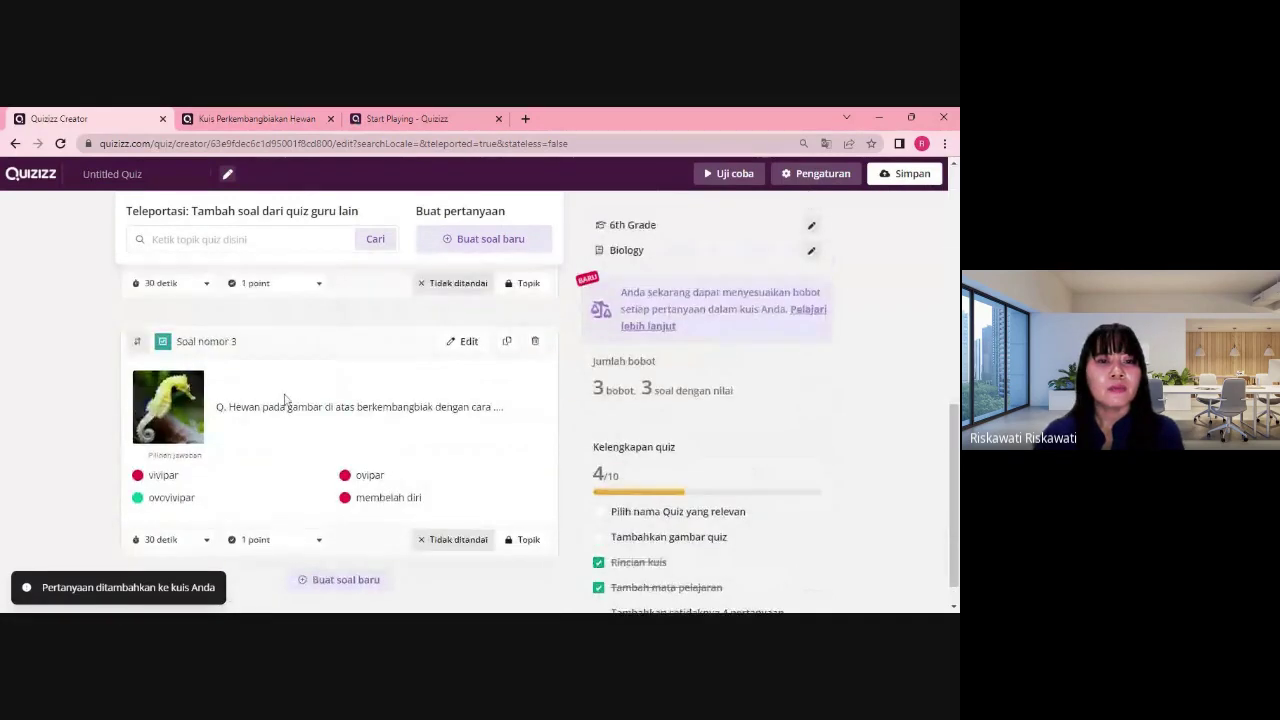
scroll(283, 400, "up", 8)
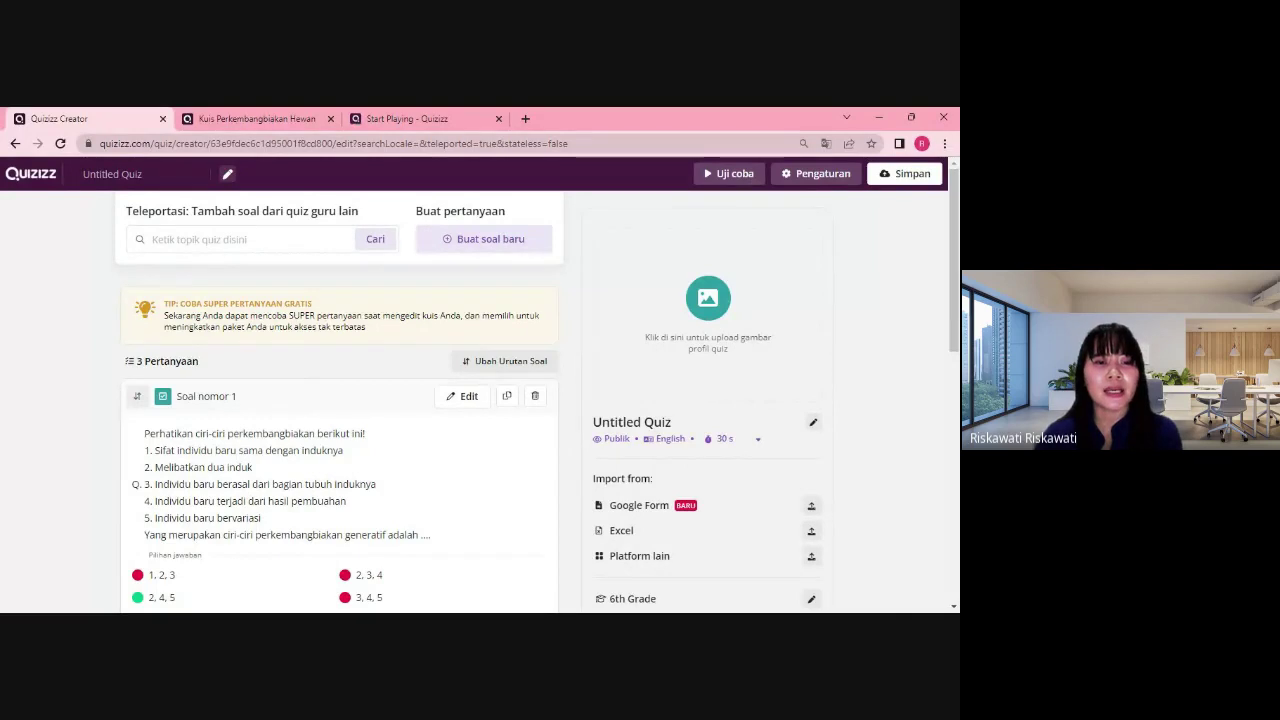
scroll(270, 461, "down", 2)
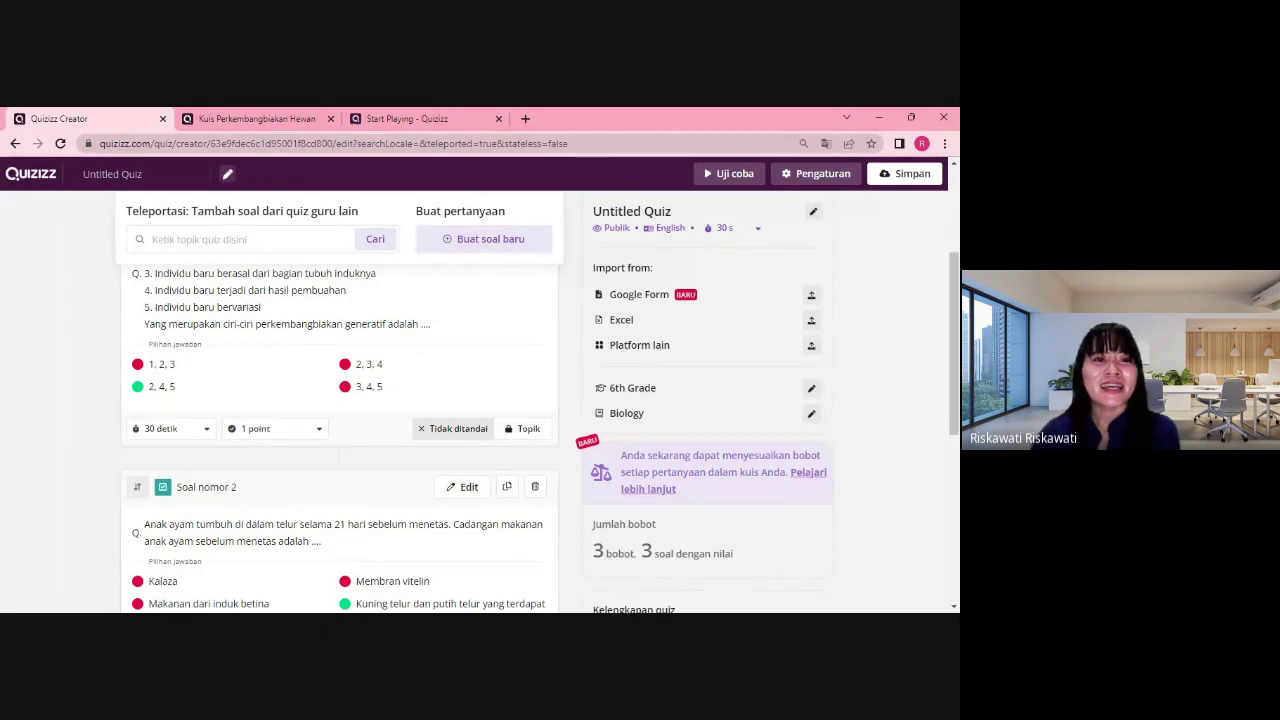
Return to the printable worksheet of Kuis Perkembangbiakan Hewan and show its print options
left_click(273, 117)
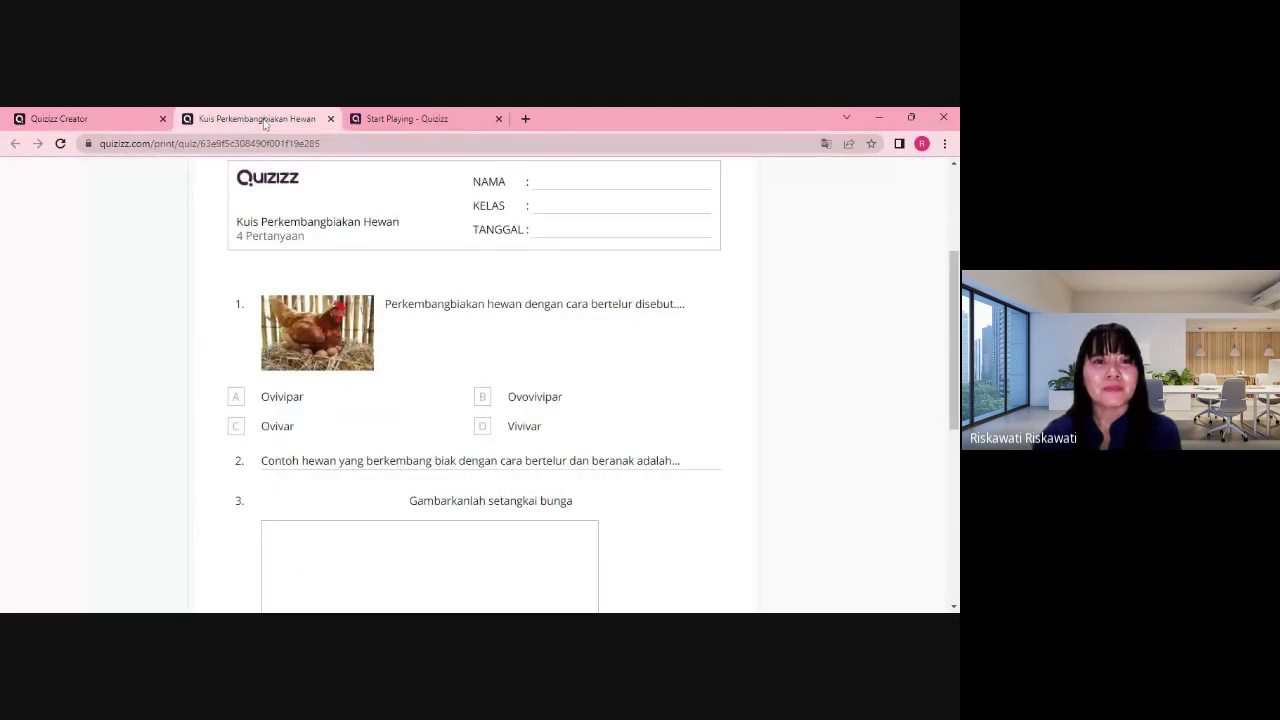
left_click(100, 118)
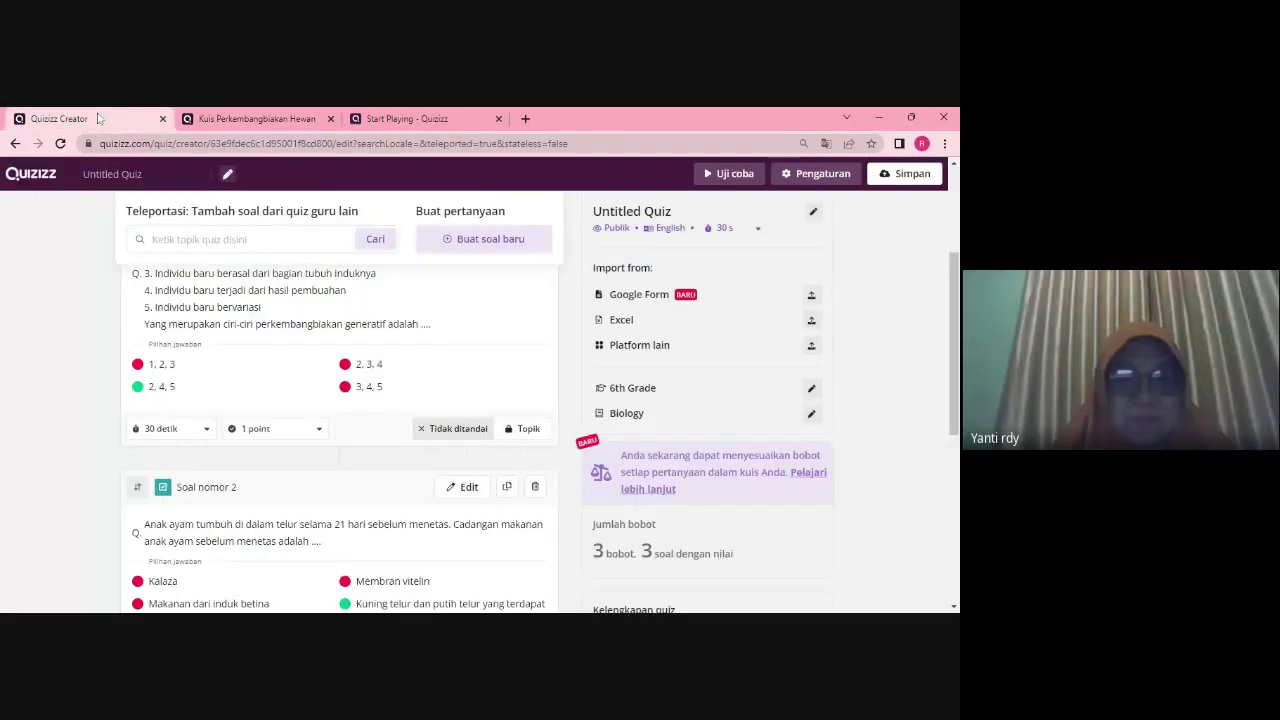
left_click(406, 119)
left_click(275, 120)
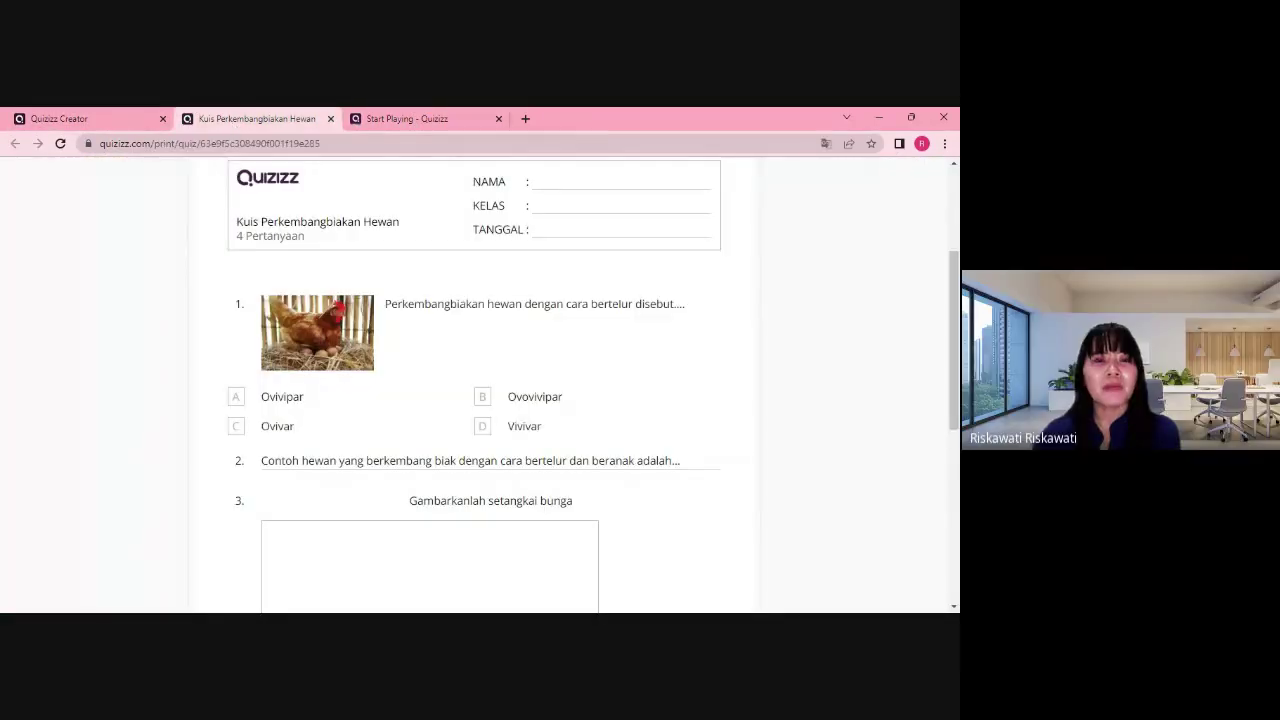
scroll(394, 451, "up", 3)
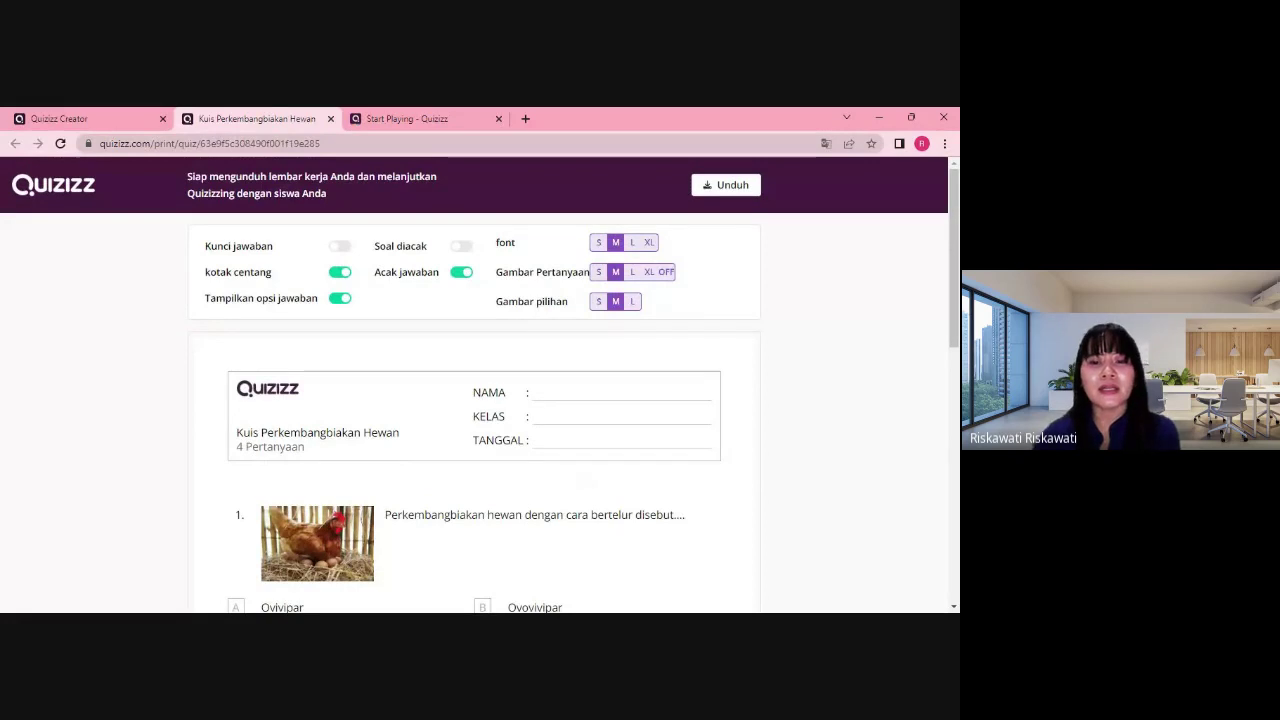
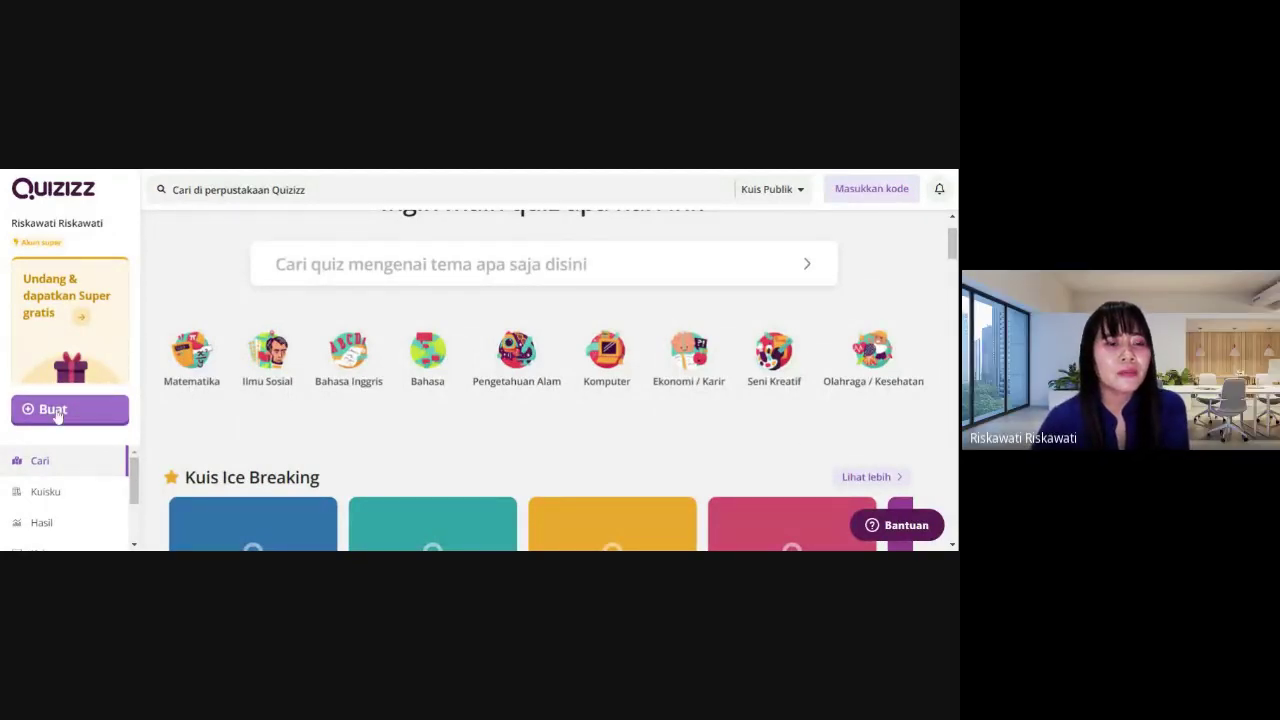
left_click(57, 412)
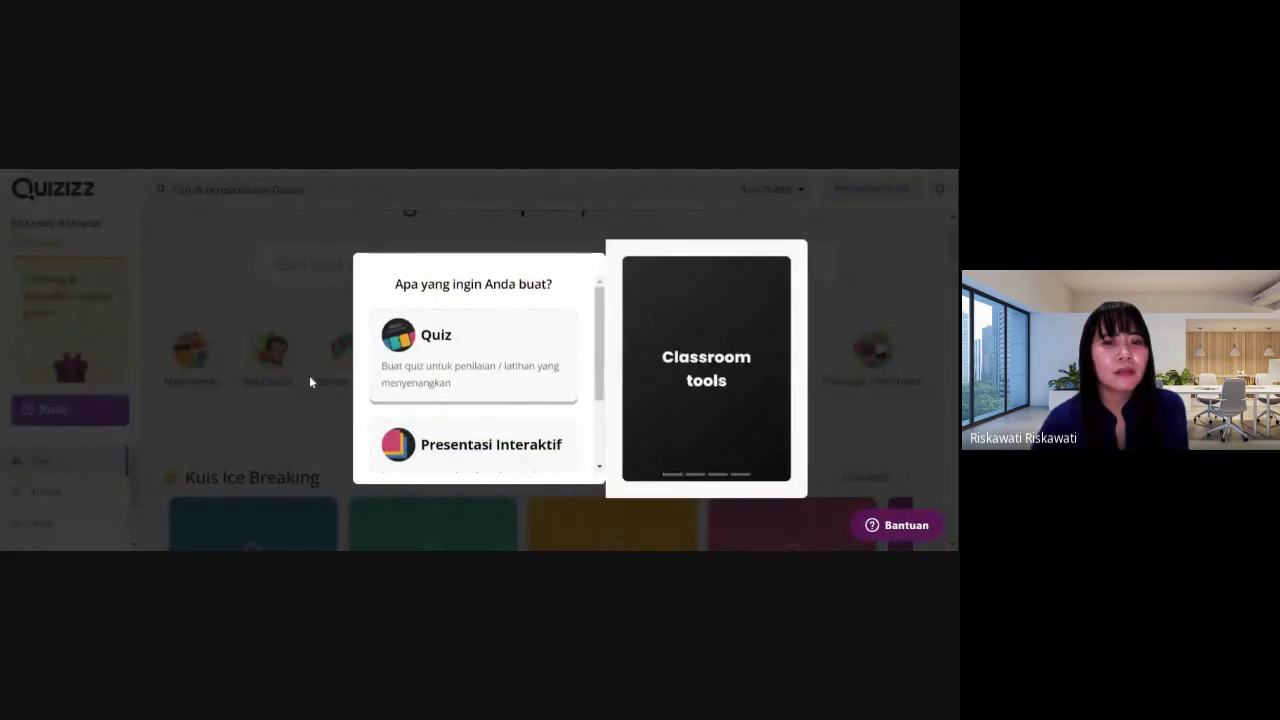
left_click(446, 365)
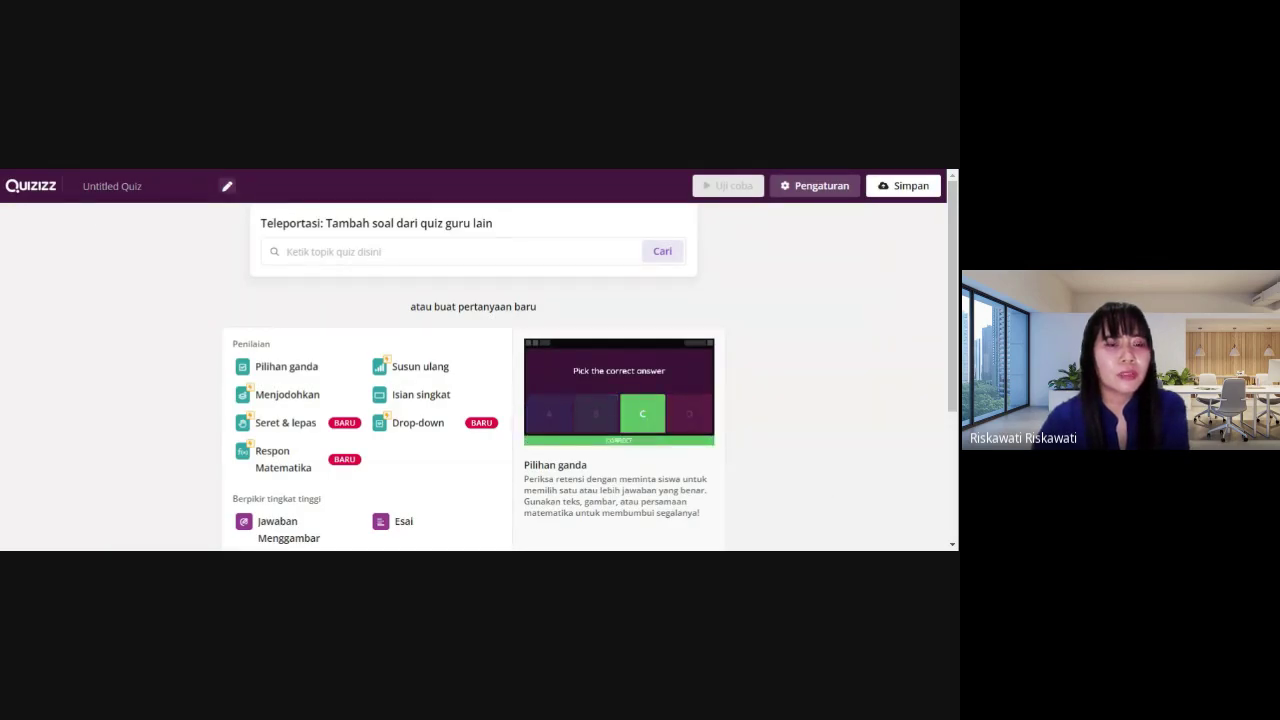
key("alt+Left")
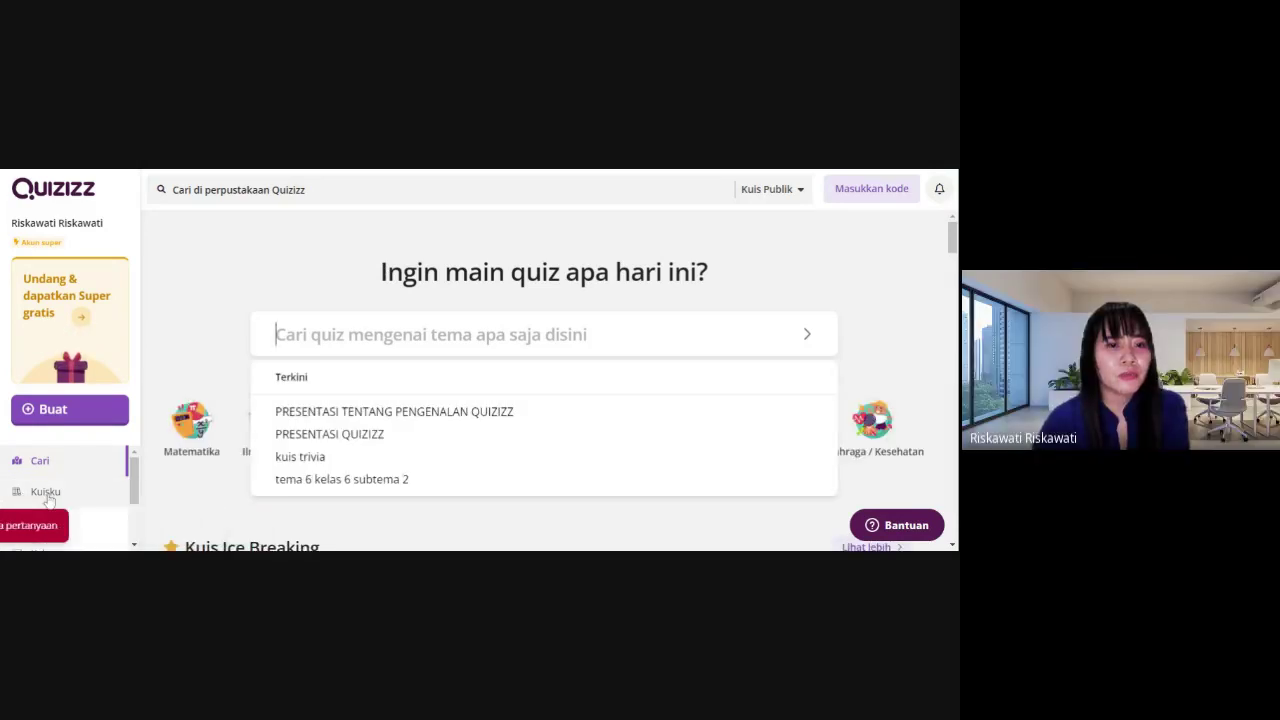
Search the public library for the recent query "PRESENTASI TENTANG PENGENALAN QUIZIZZ" and preview the Pengimbasan presentation
scroll(395, 430, "down", 2)
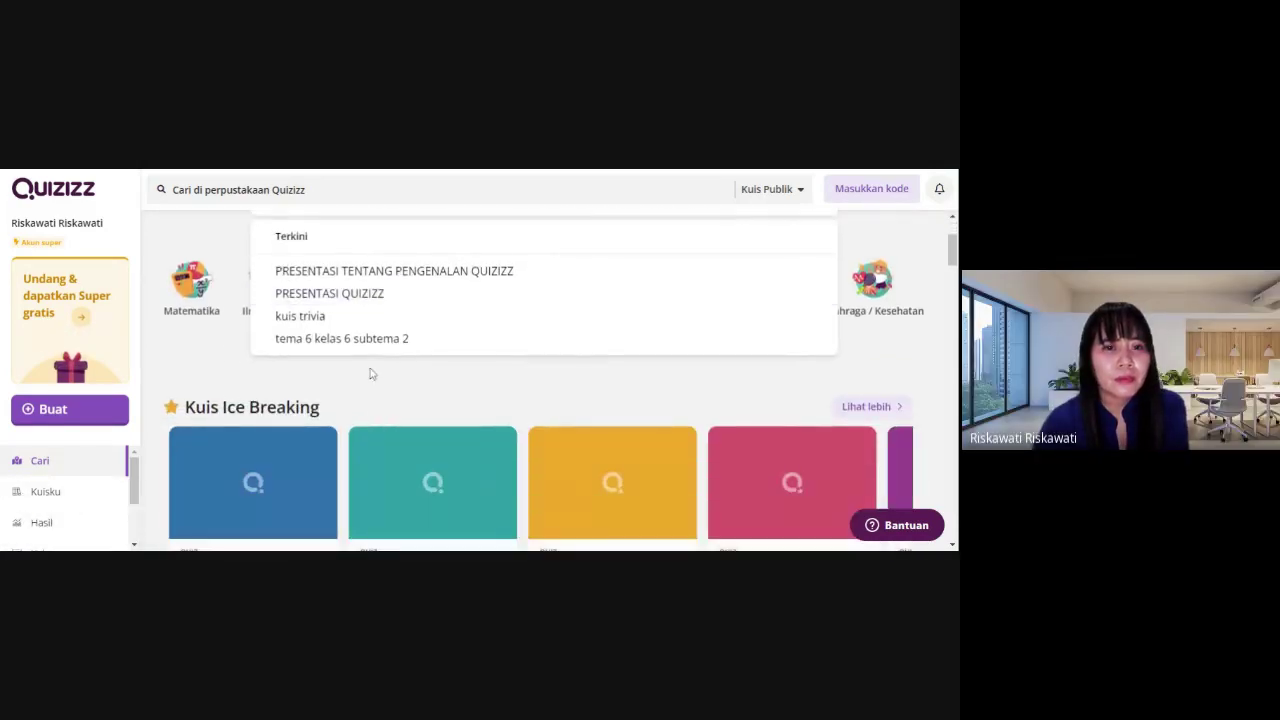
scroll(371, 371, "up", 2)
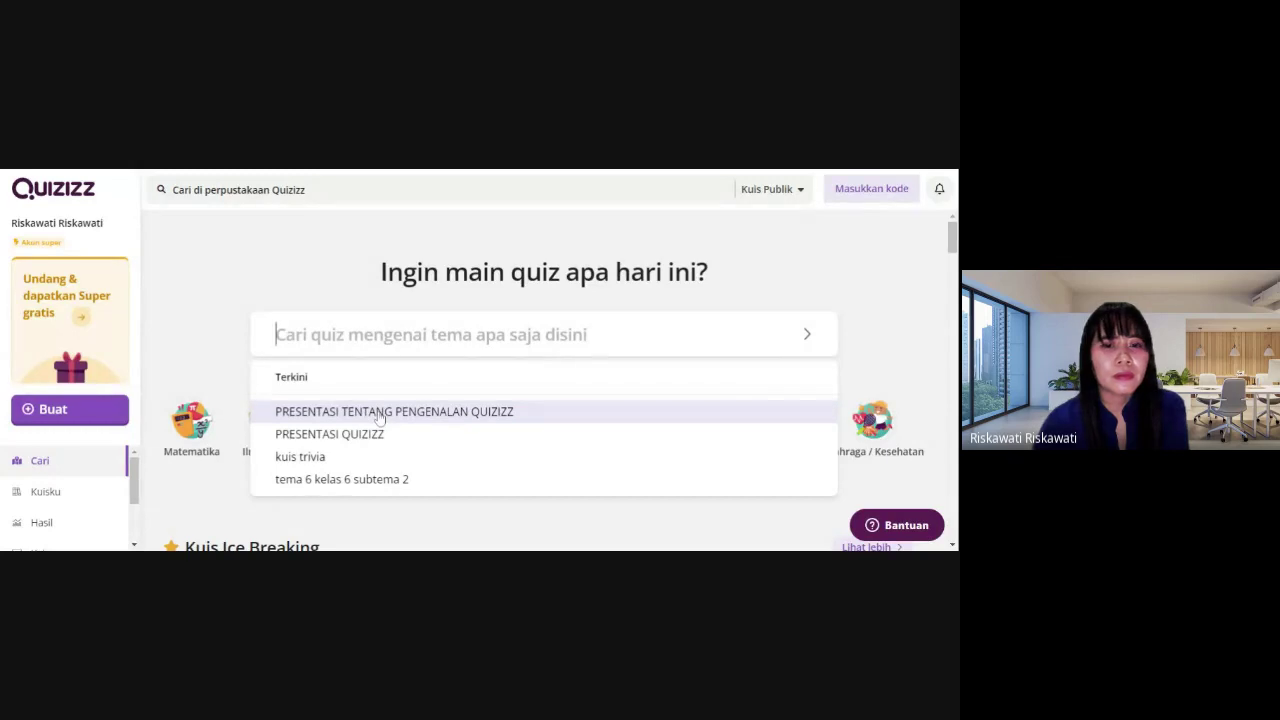
left_click(380, 412)
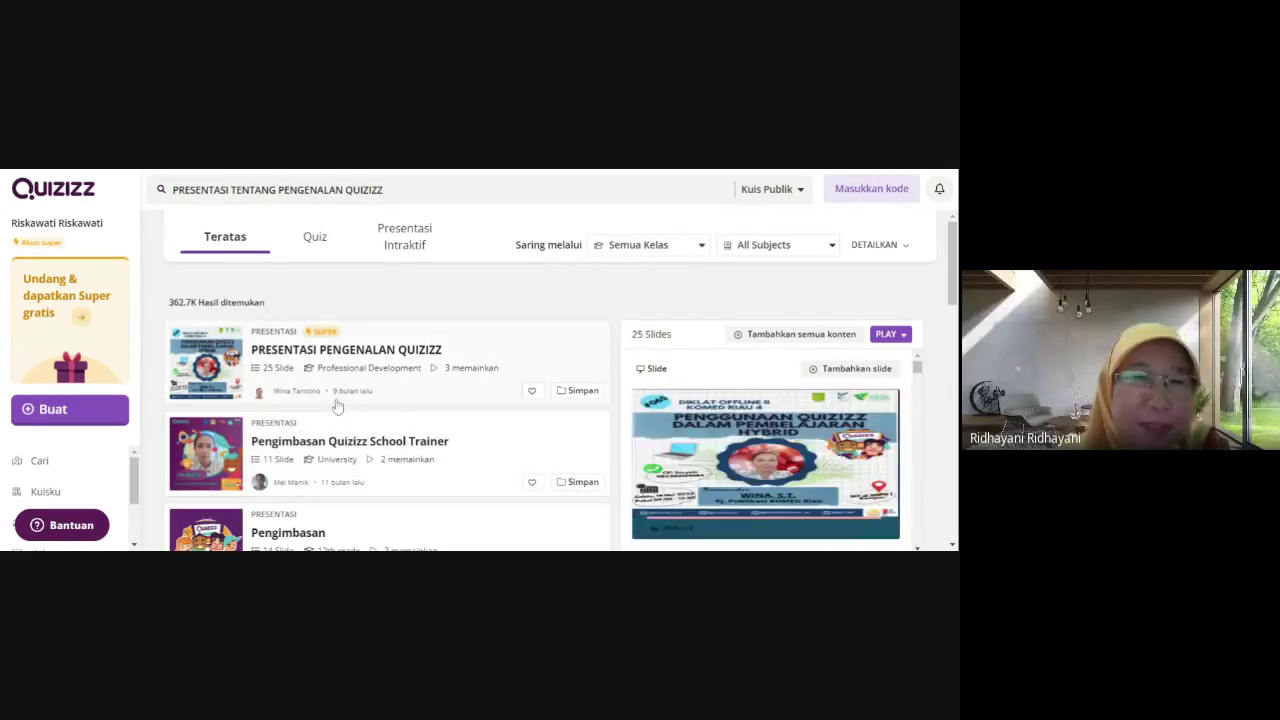
scroll(334, 409, "down", 1)
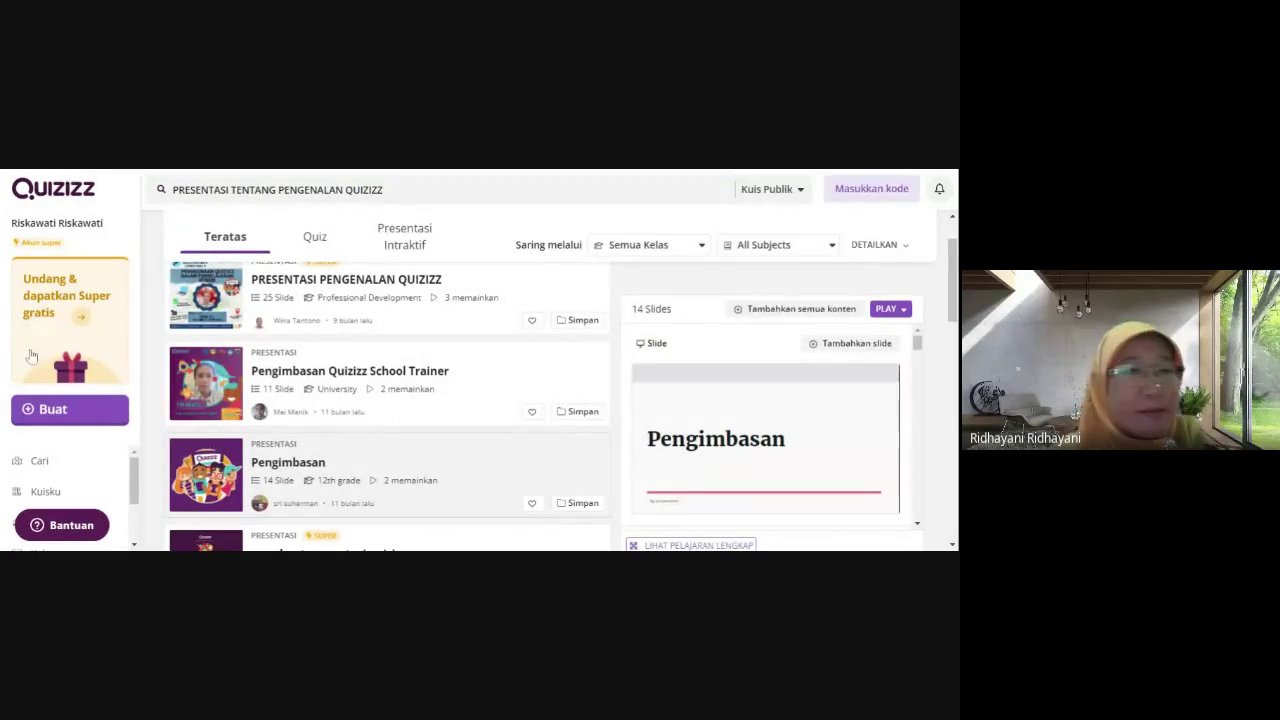
Search the public library for the recent query "tema 6 kelas 6 subtema 2" and open Latihan Soal Tema 6 Kelas 6 Subtema 2
left_click(80, 458)
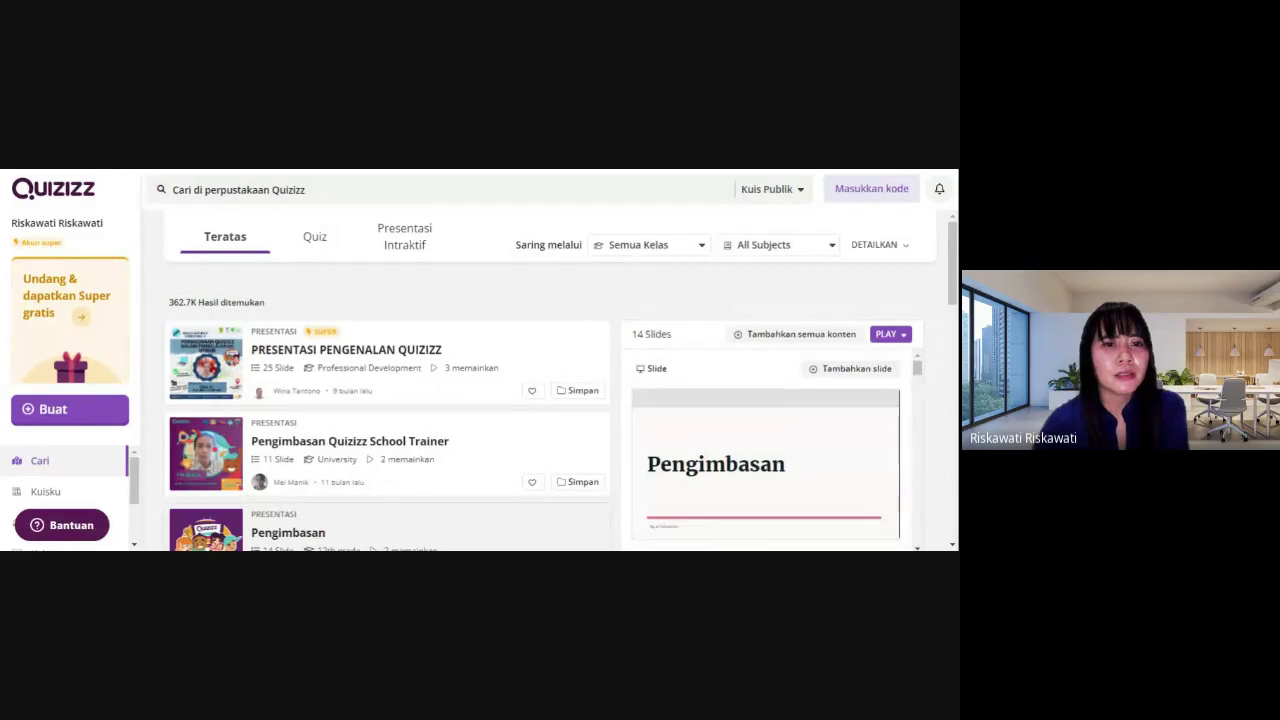
left_click(352, 322)
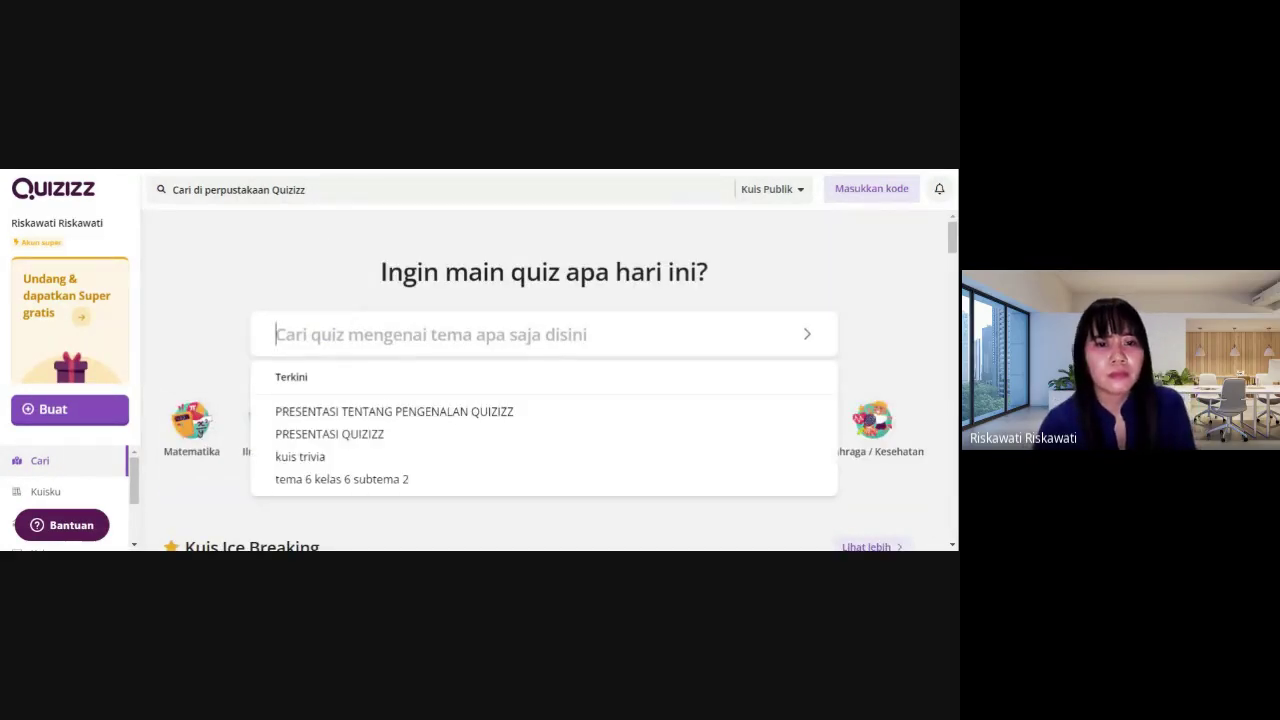
left_click(390, 488)
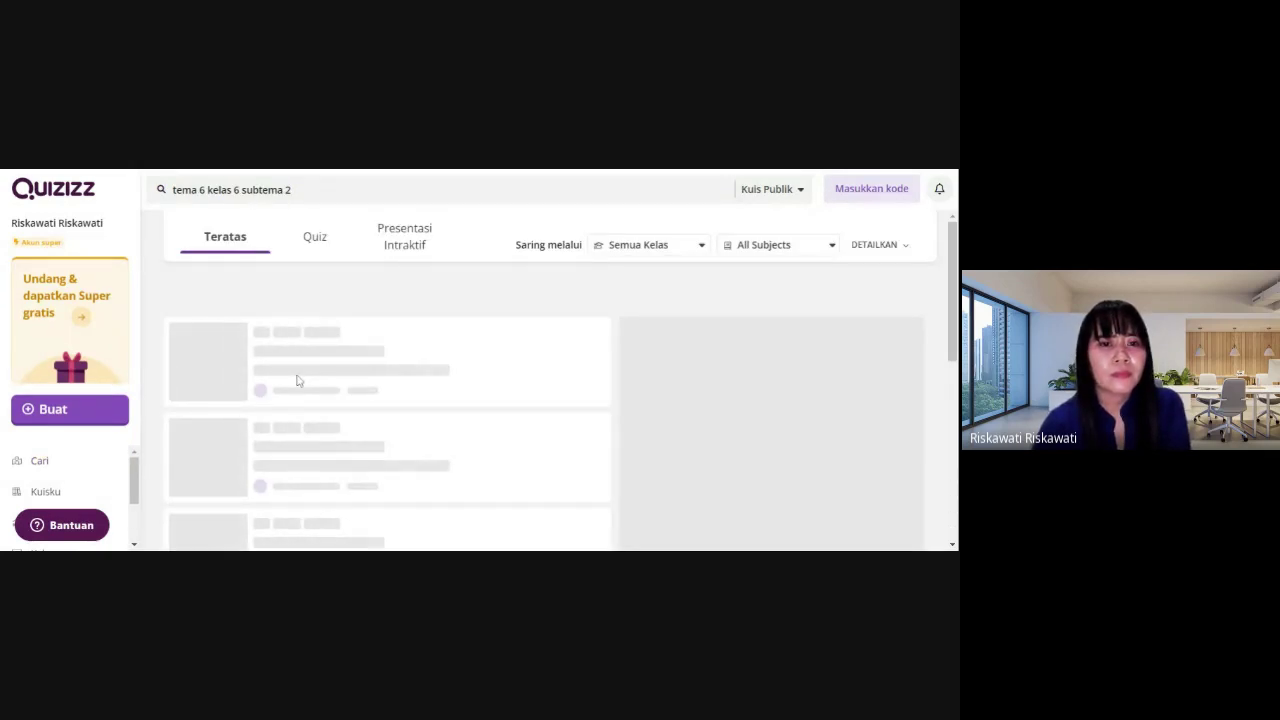
left_click(400, 377)
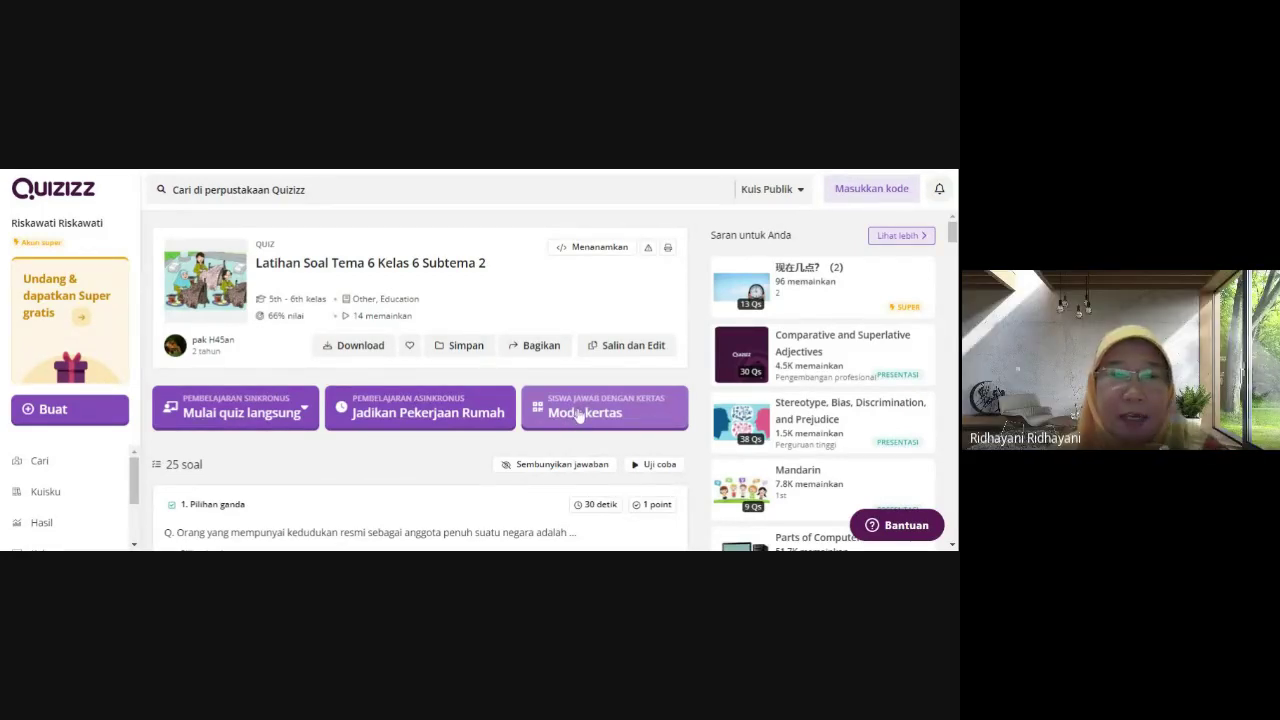
Open paper mode for the quiz and examine its prerequisites and the optional assignment of Q-cards to students
left_click(578, 418)
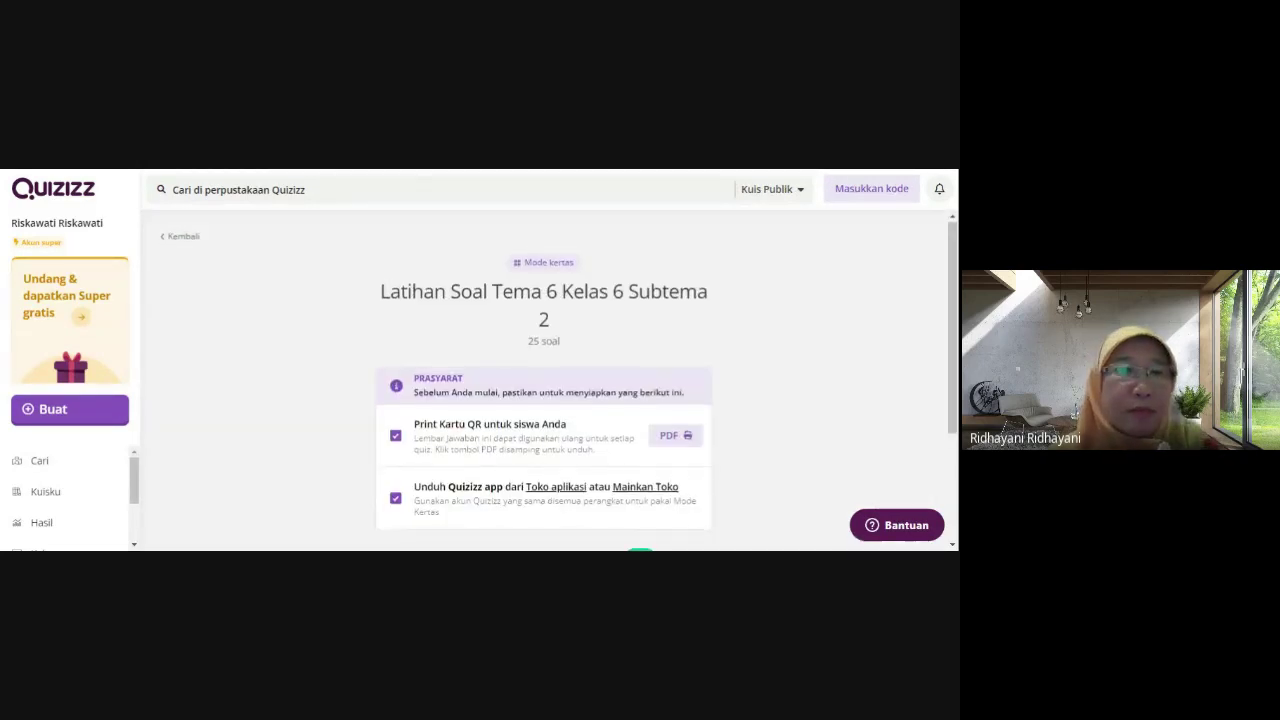
scroll(588, 400, "down", 3)
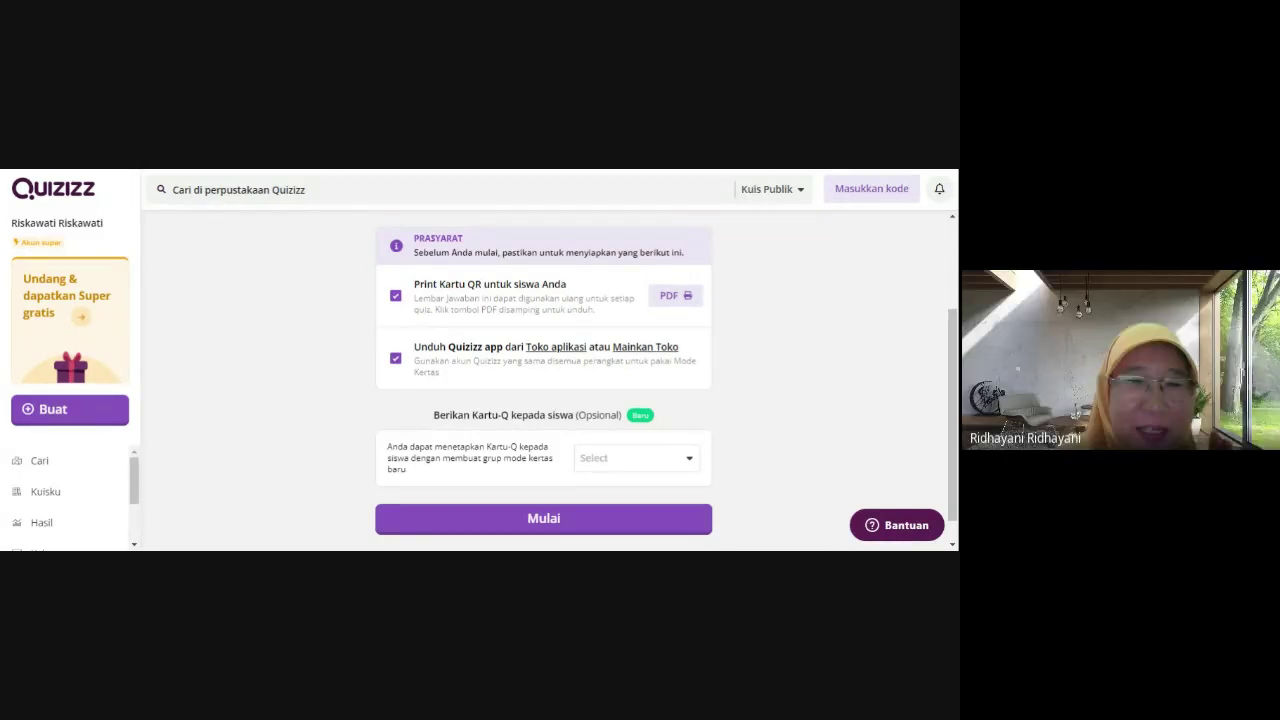
scroll(608, 417, "down", 1)
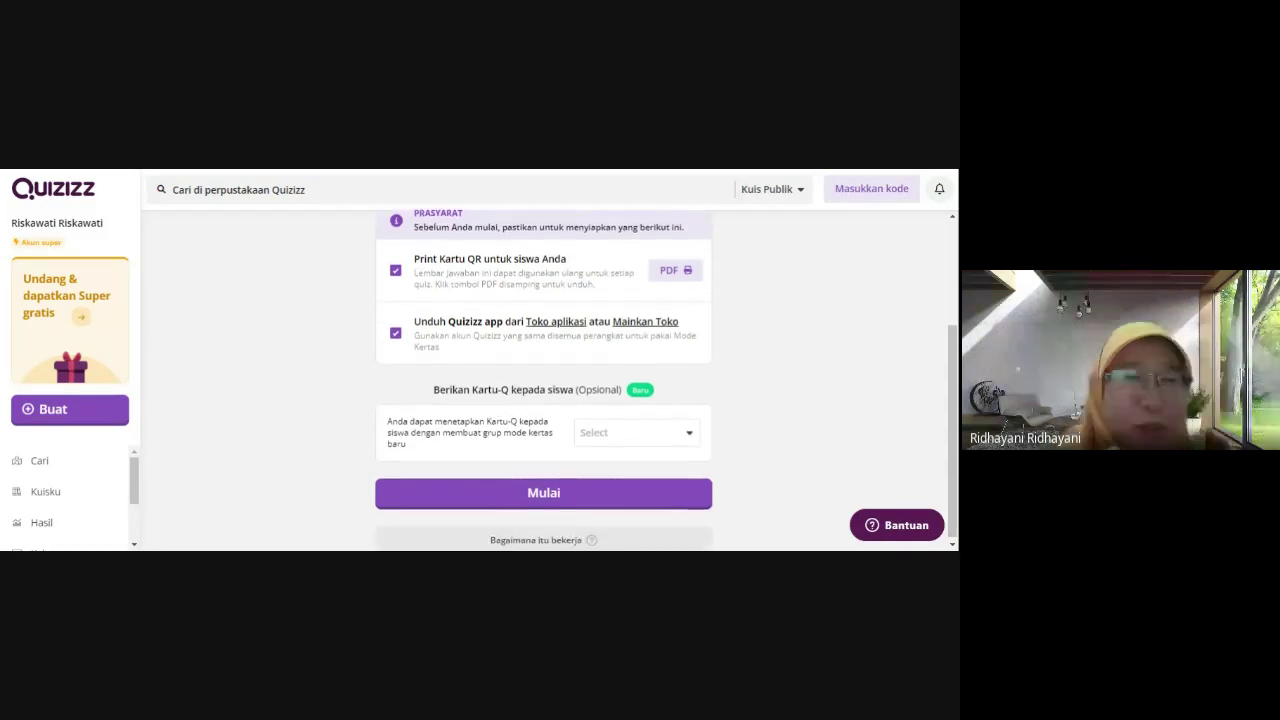
Review the QR card printing and Quizizz app download prerequisites on the quiz's paper mode page
scroll(608, 417, "up", 3)
scroll(608, 417, "down", 2)
scroll(610, 418, "up", 2)
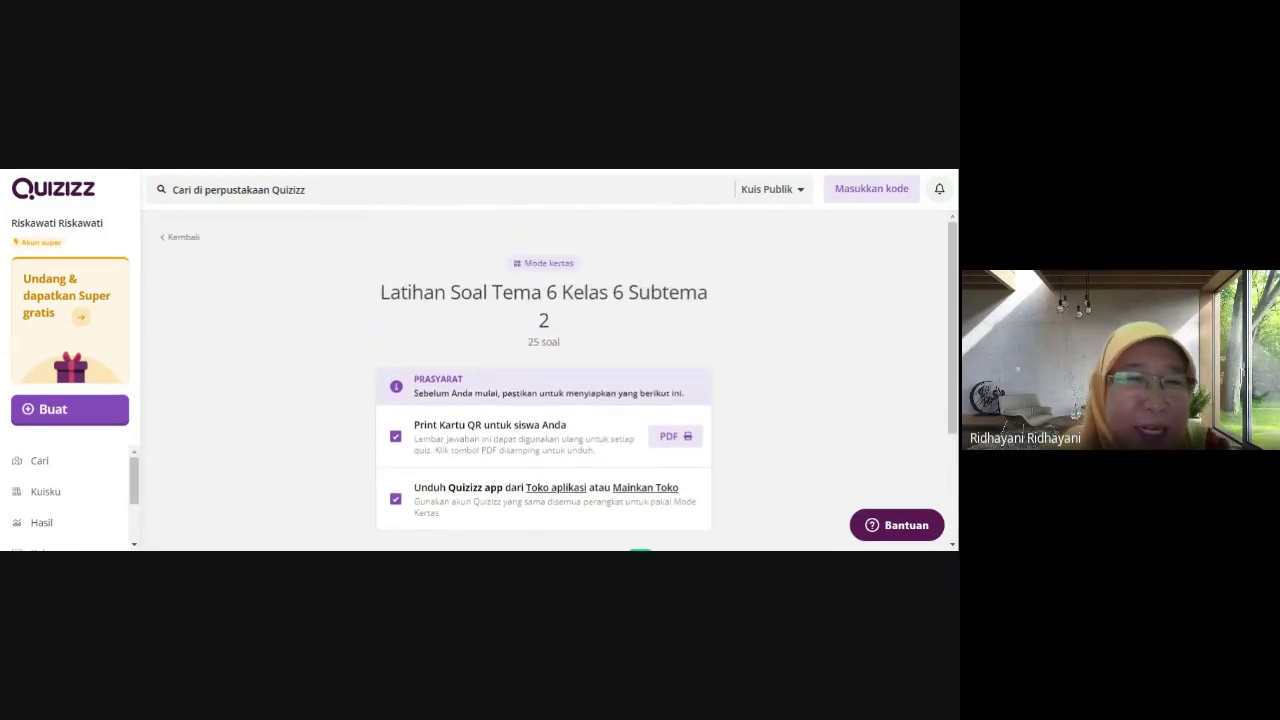
scroll(610, 418, "down", 3)
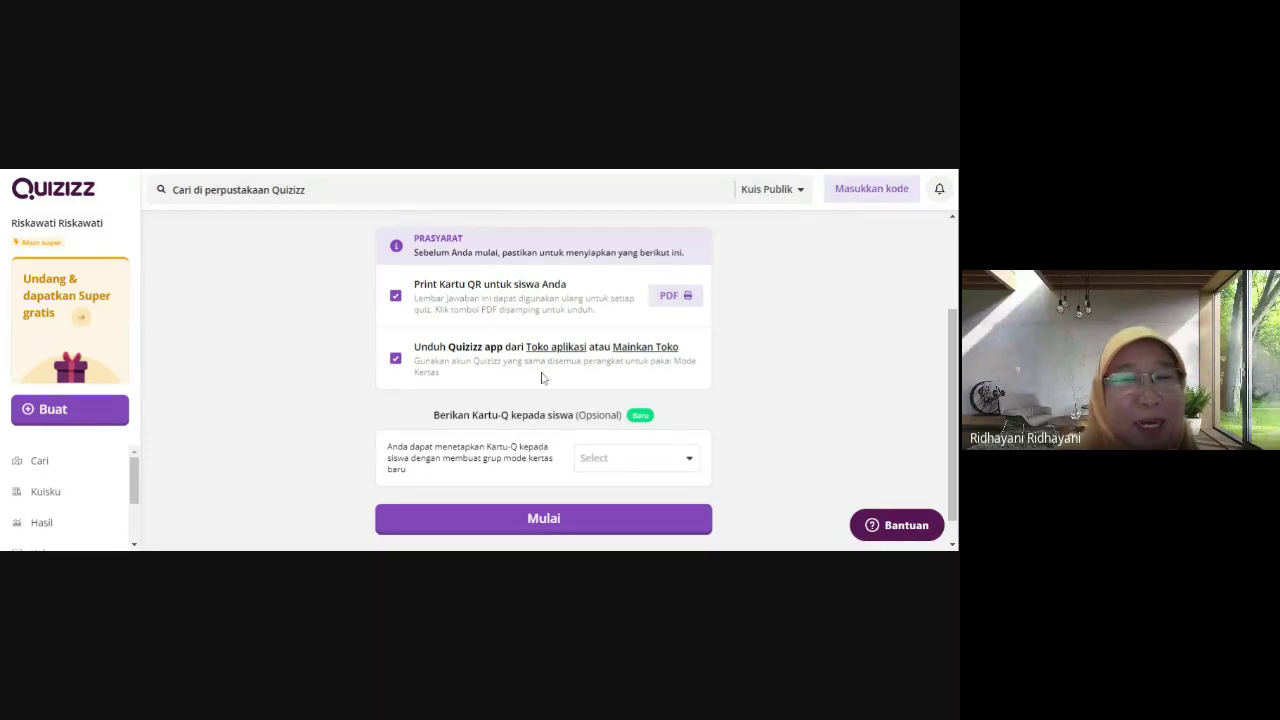
scroll(558, 368, "up", 2)
scroll(558, 368, "down", 1)
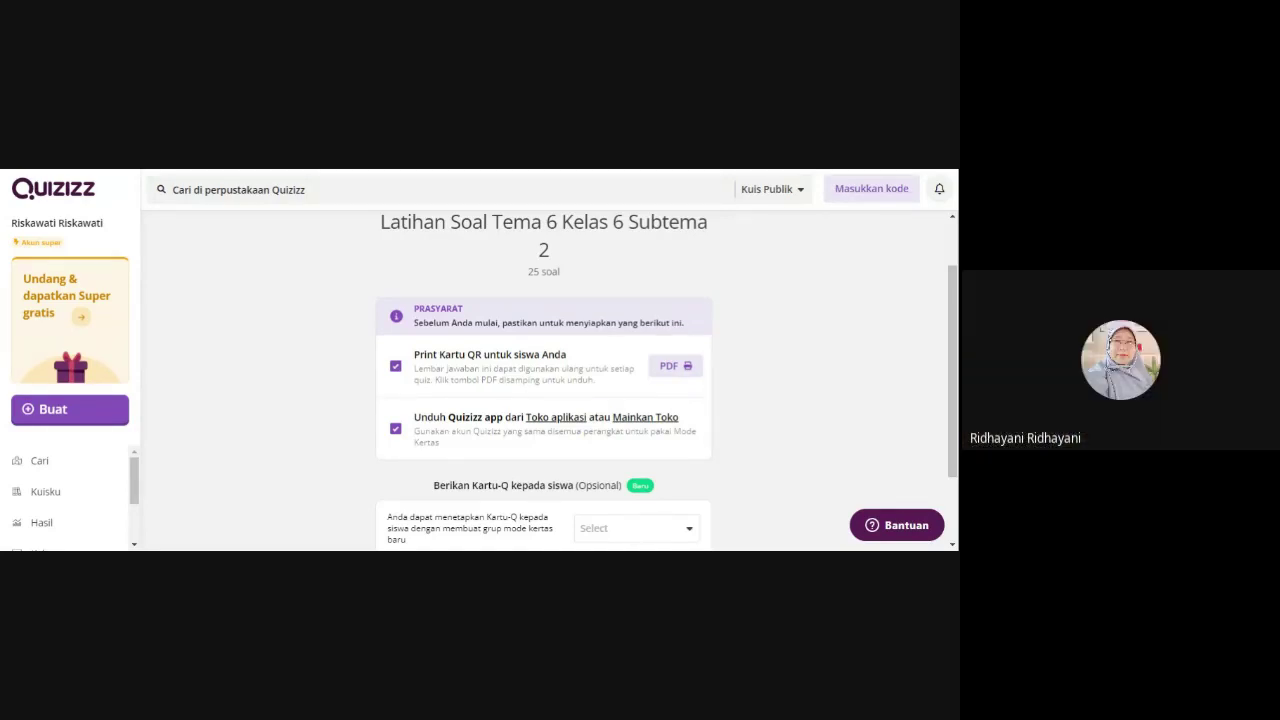
scroll(570, 455, "down", 1)
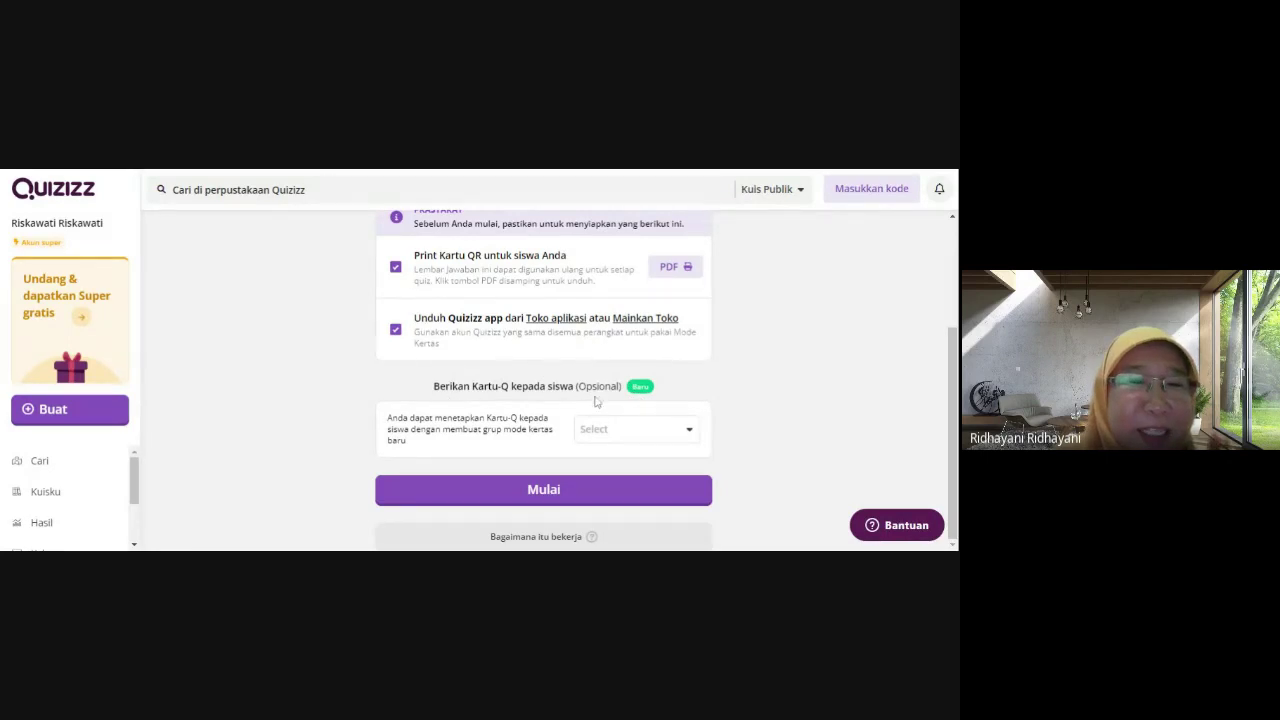
left_click(687, 436)
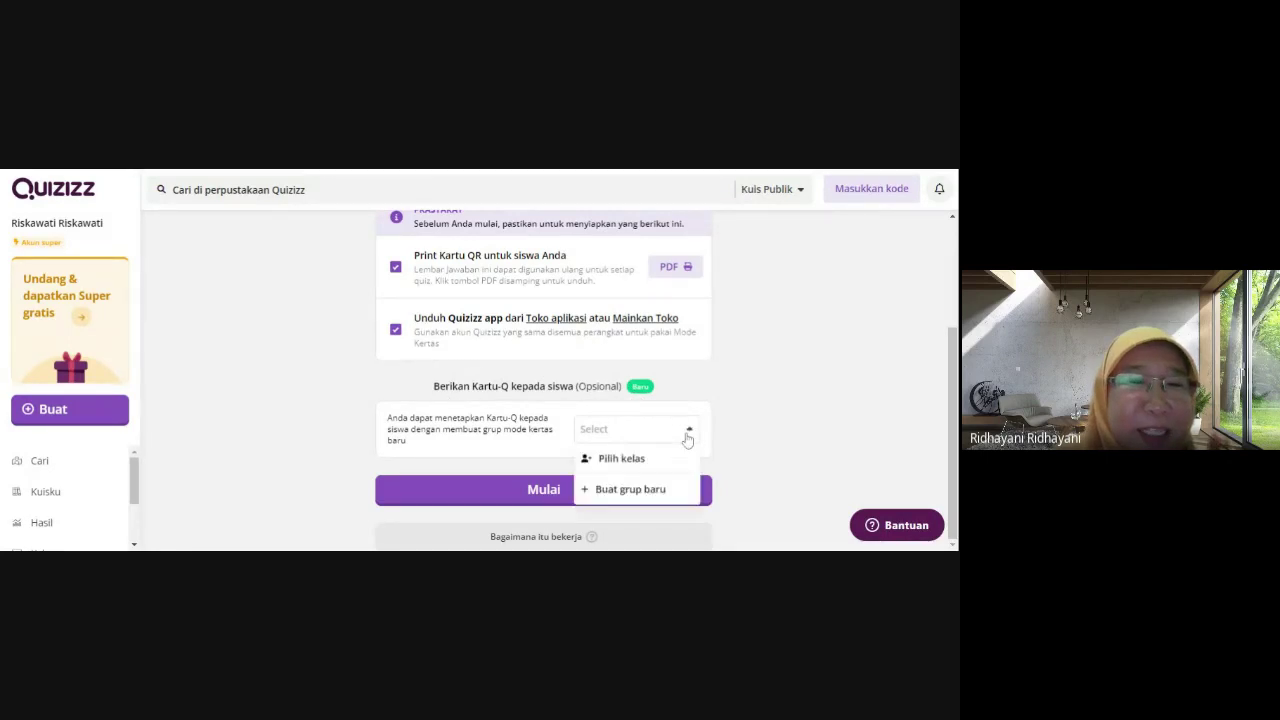
left_click(634, 495)
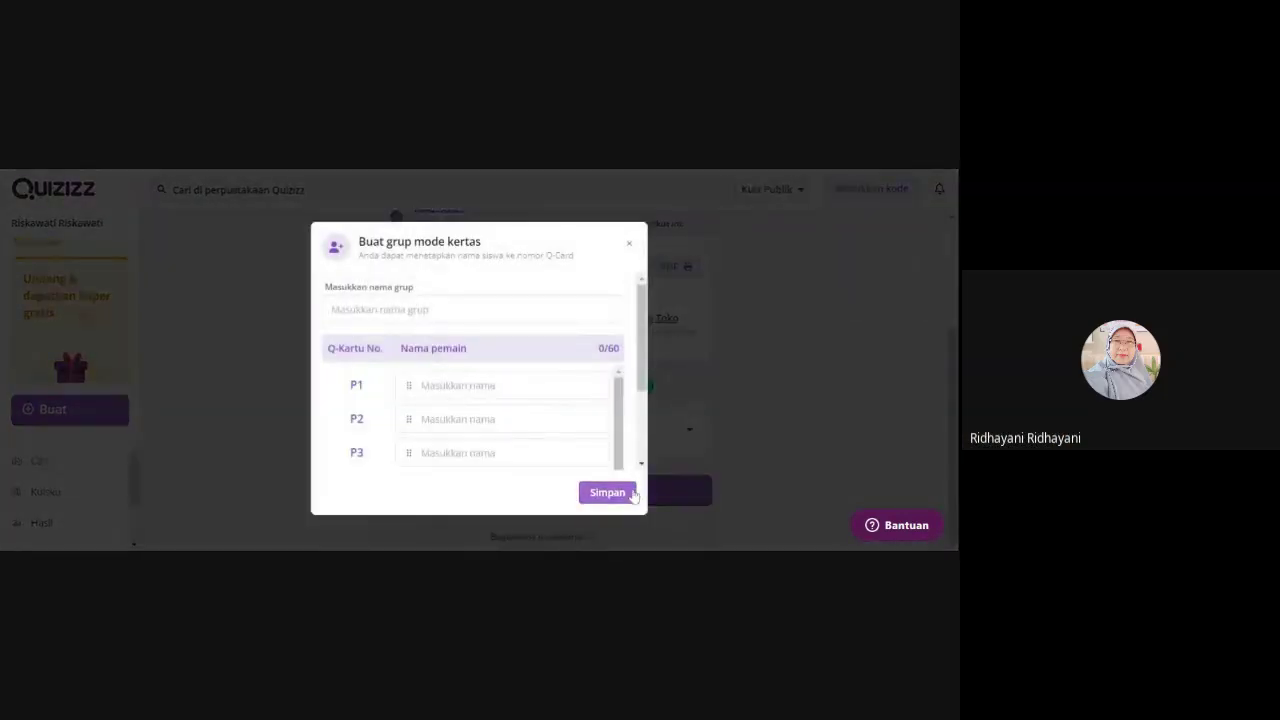
left_click(629, 243)
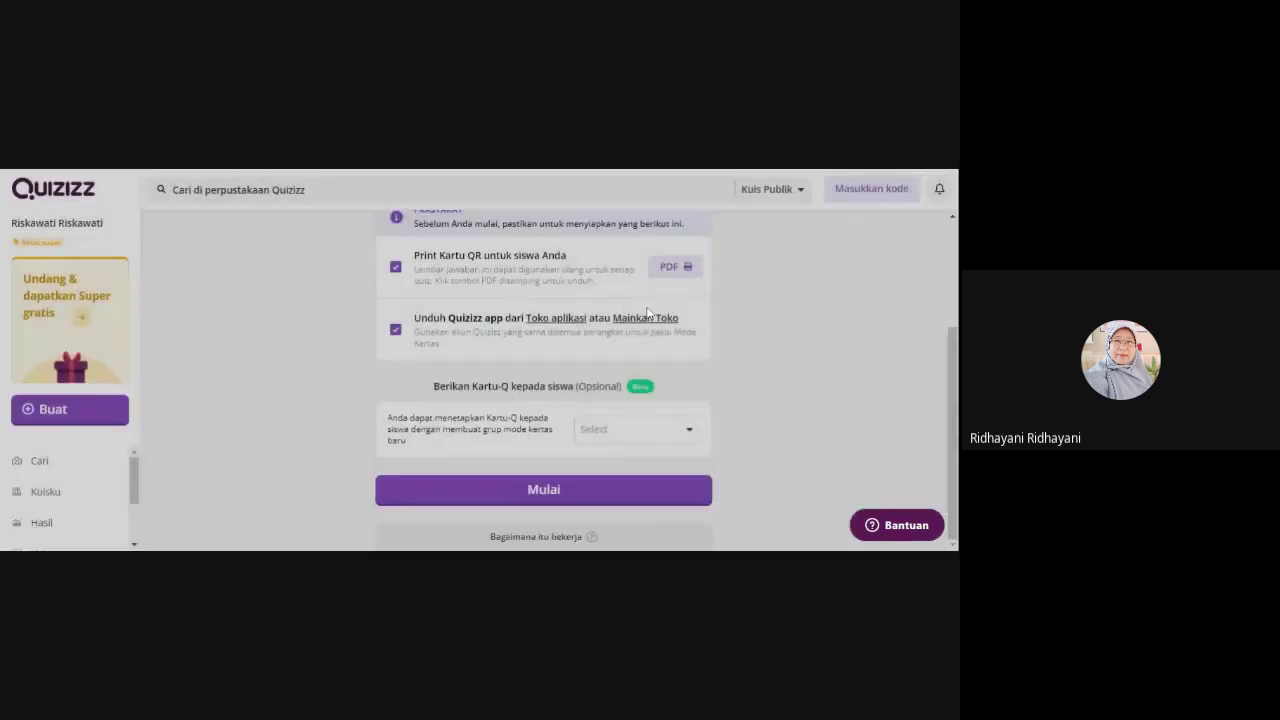
Start a new paper mode group for assigning Q-cards and name it Kelas 6B
left_click(678, 438)
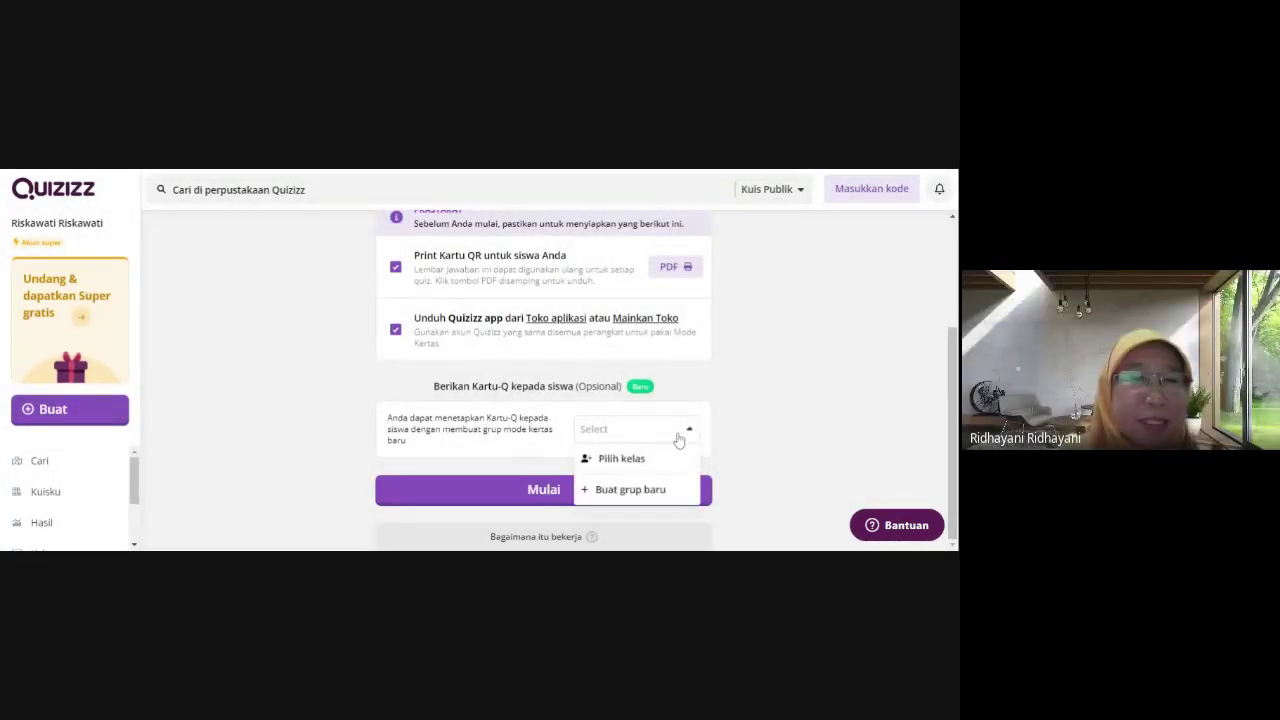
left_click(634, 490)
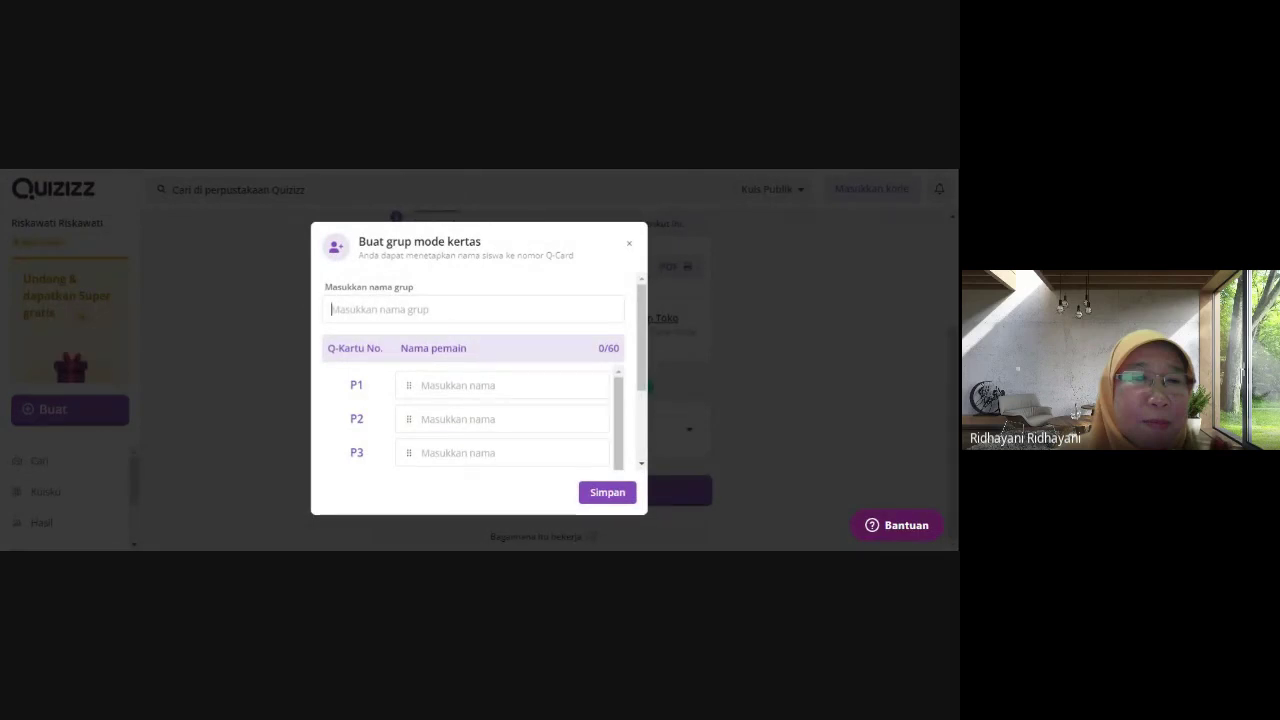
type("Ke")
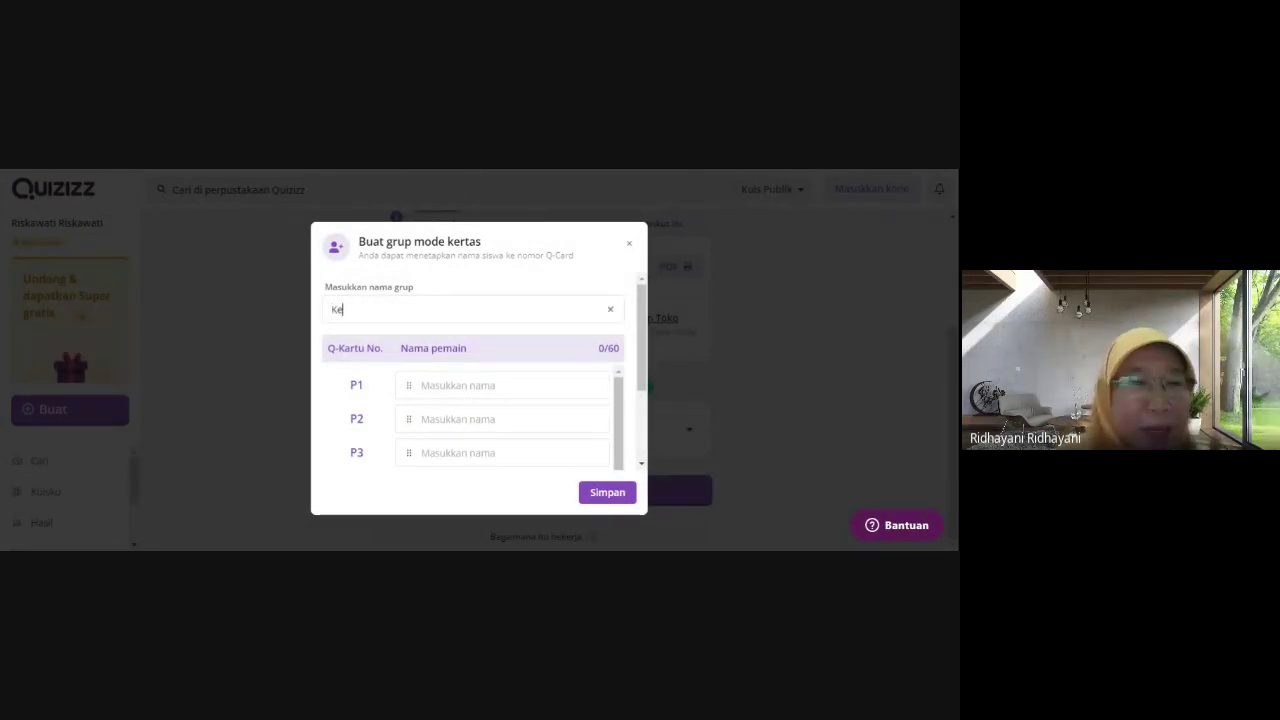
type("las 6B")
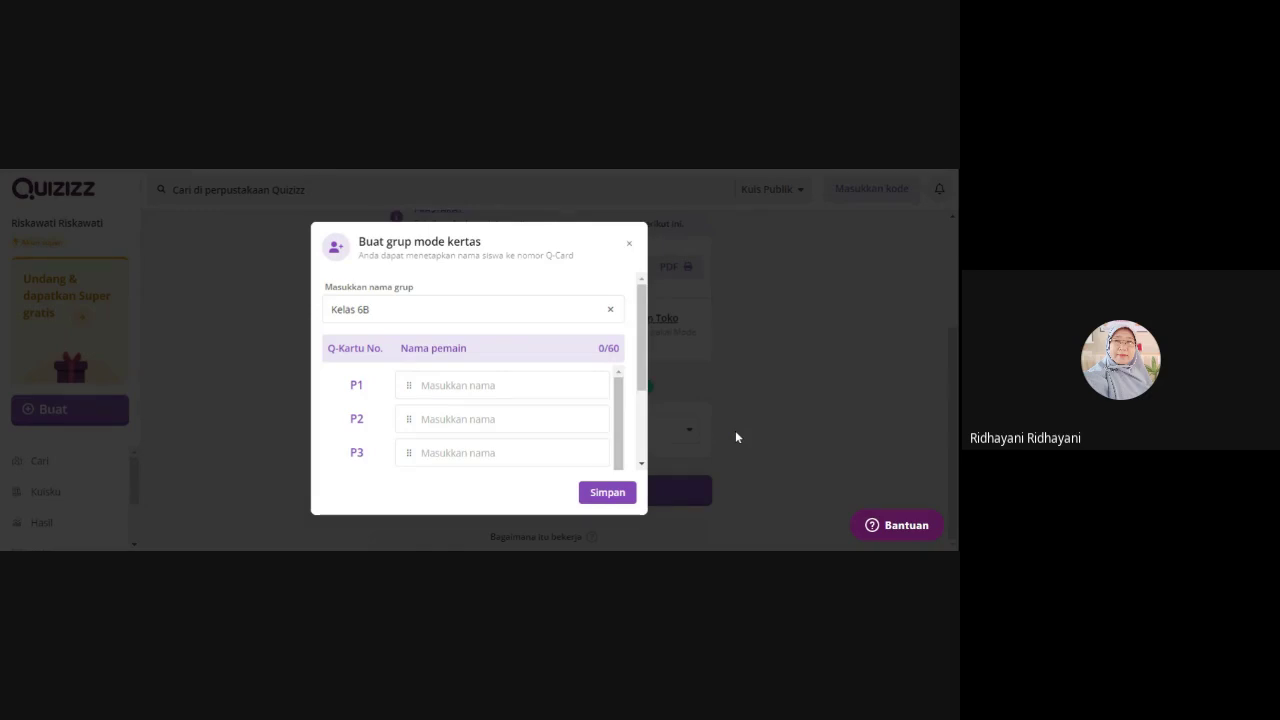
Enter the students' first names for Q-cards P1, P2 and P3
type("Rid")
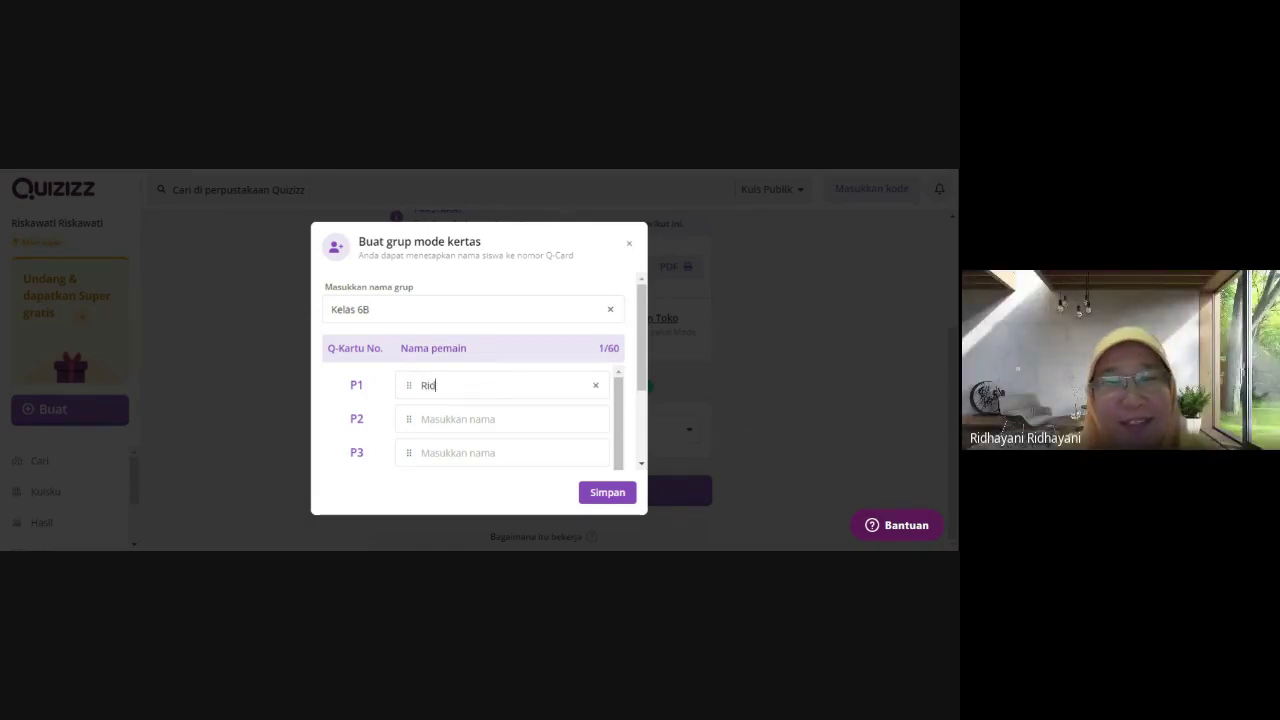
type("ha")
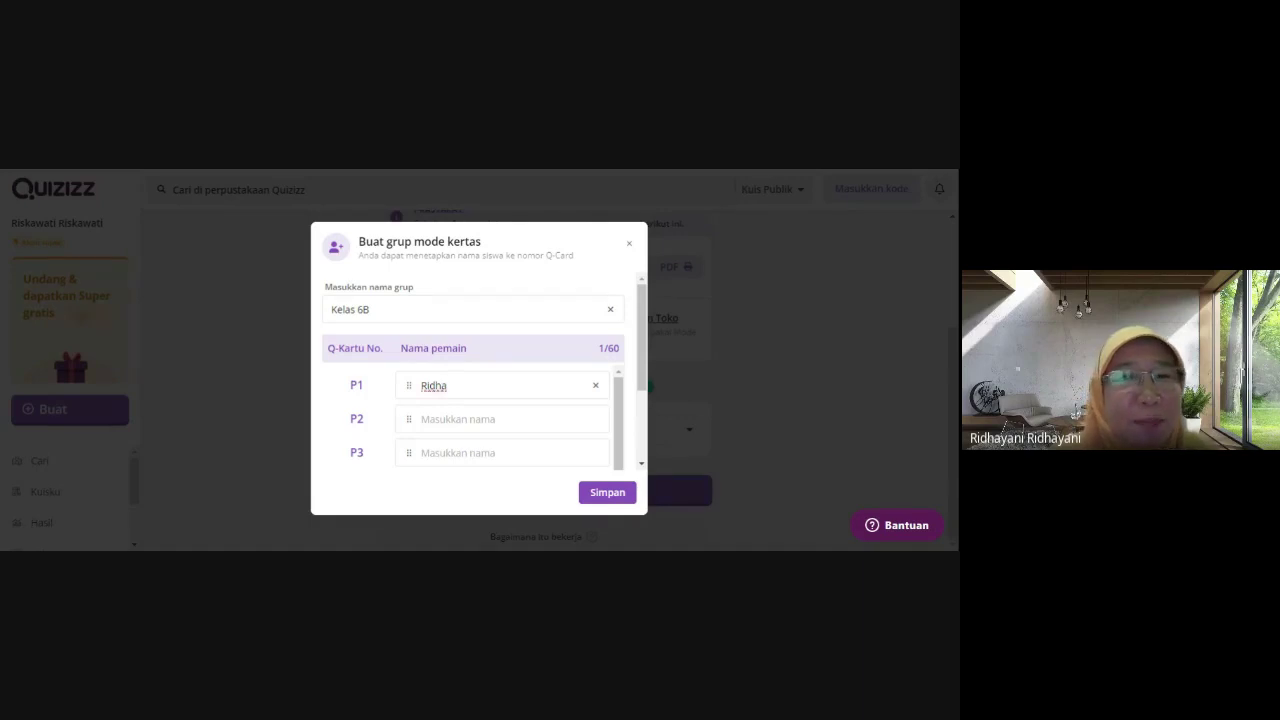
left_click(460, 419)
type("Riska")
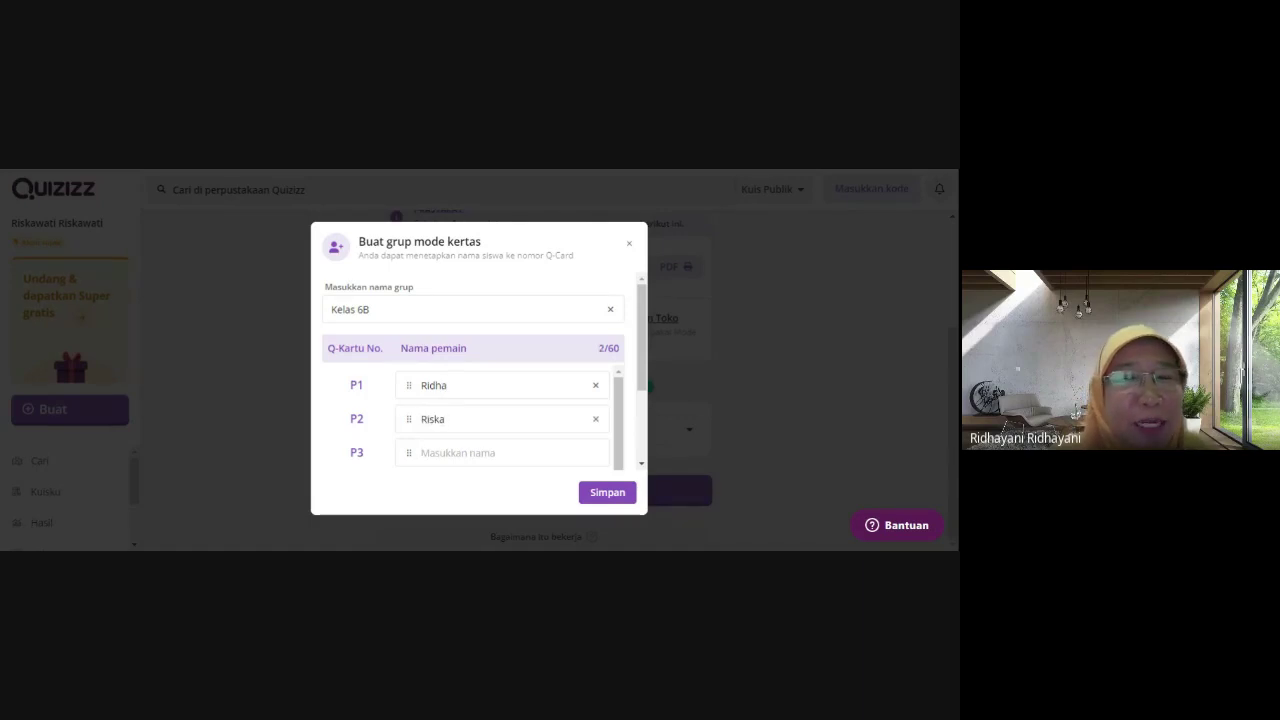
left_click(460, 453)
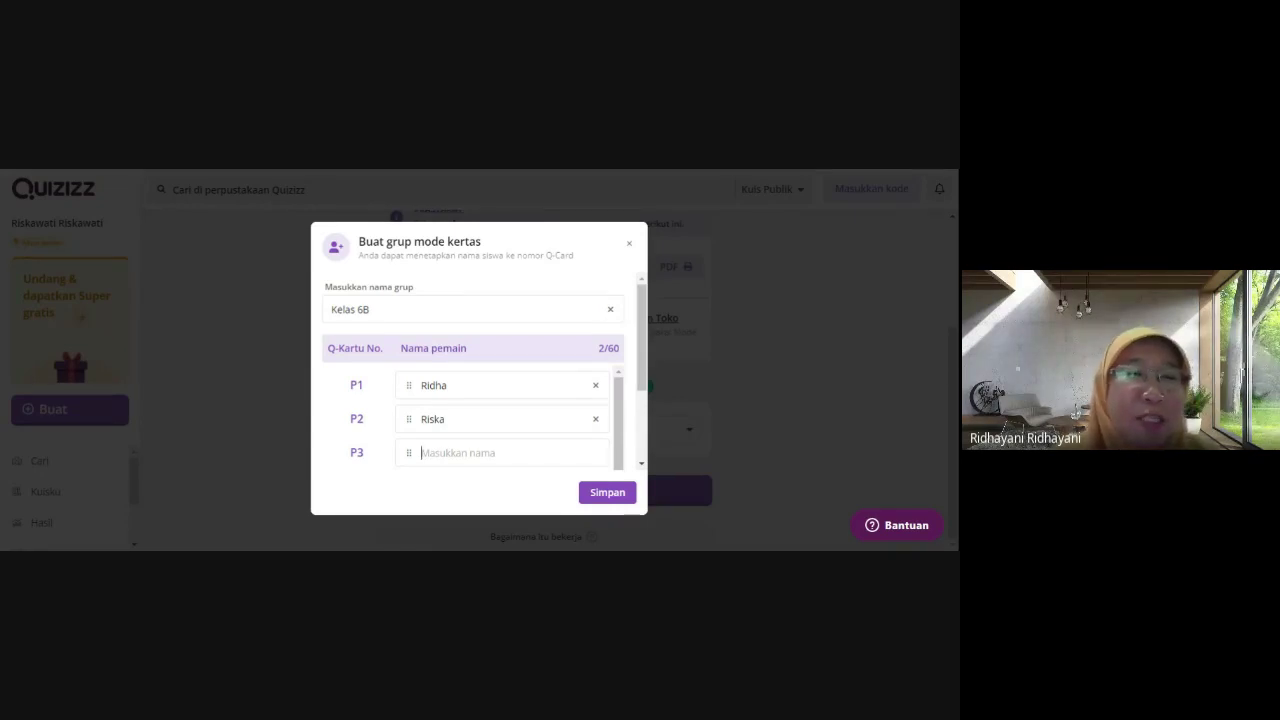
type("Azizah")
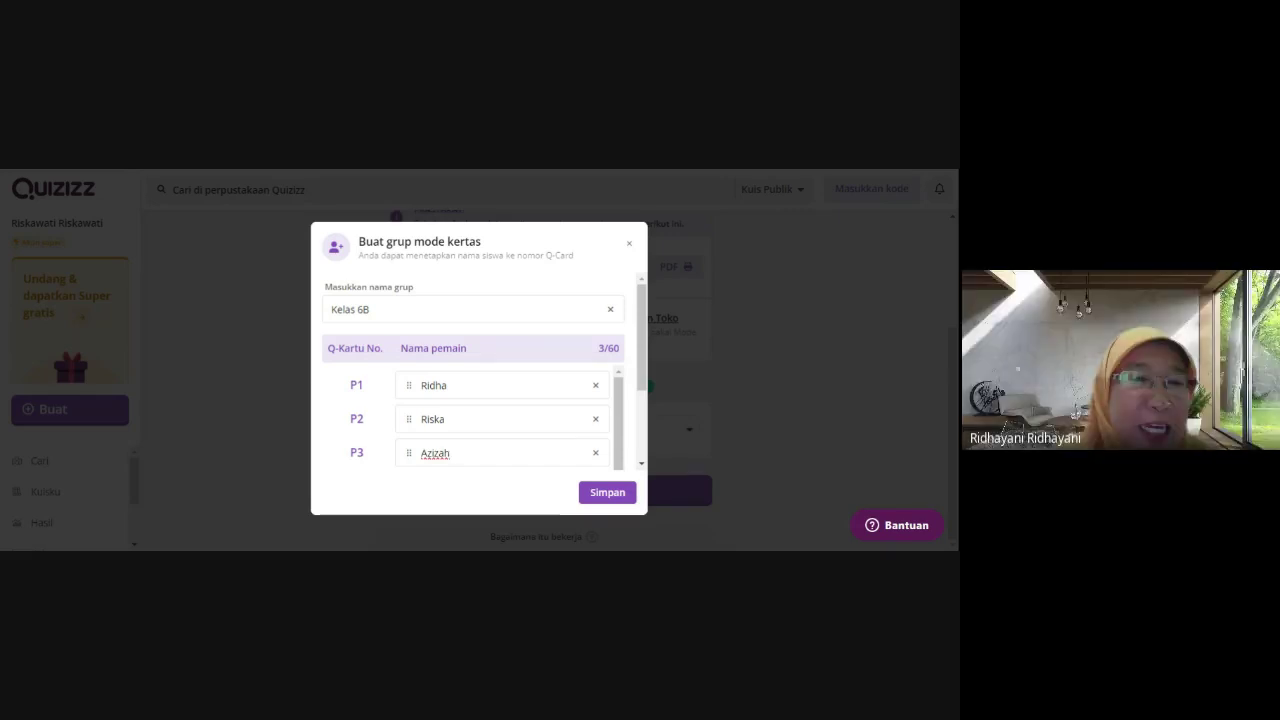
Add 16 empty student rows to the group, extending the Q-card list to P22
scroll(517, 423, "down", 5)
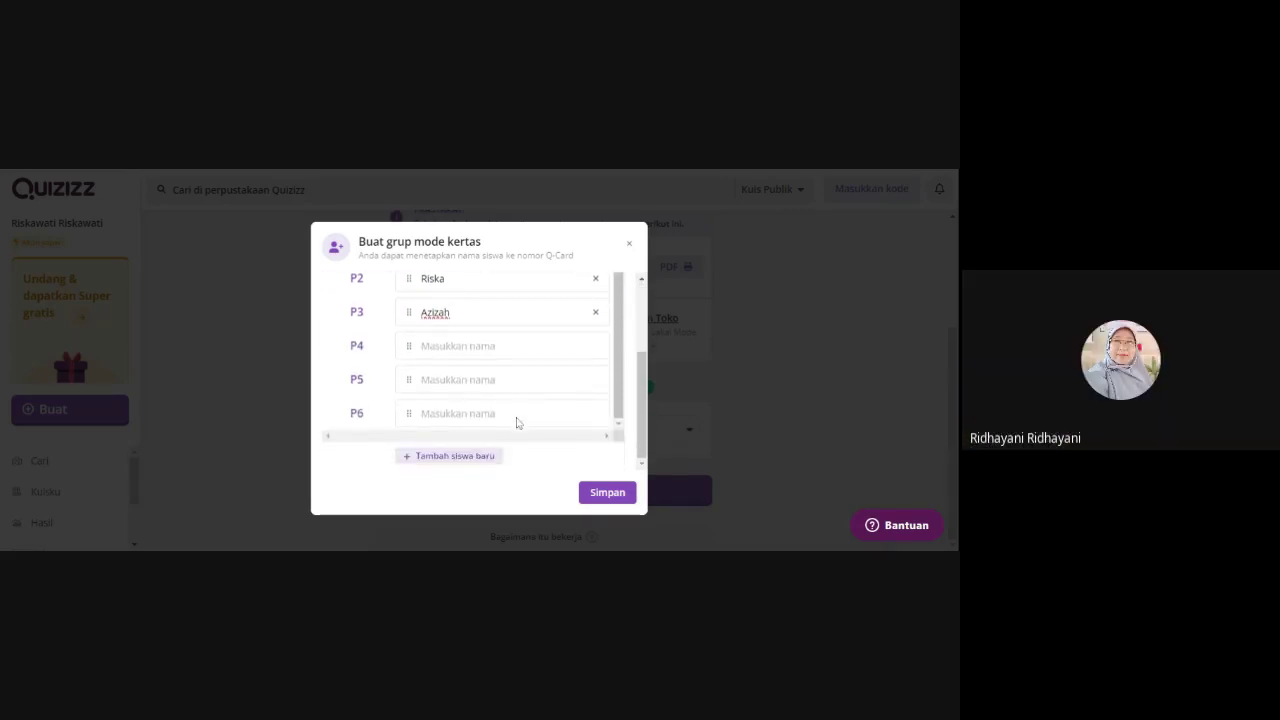
left_click(424, 459)
left_click(426, 460)
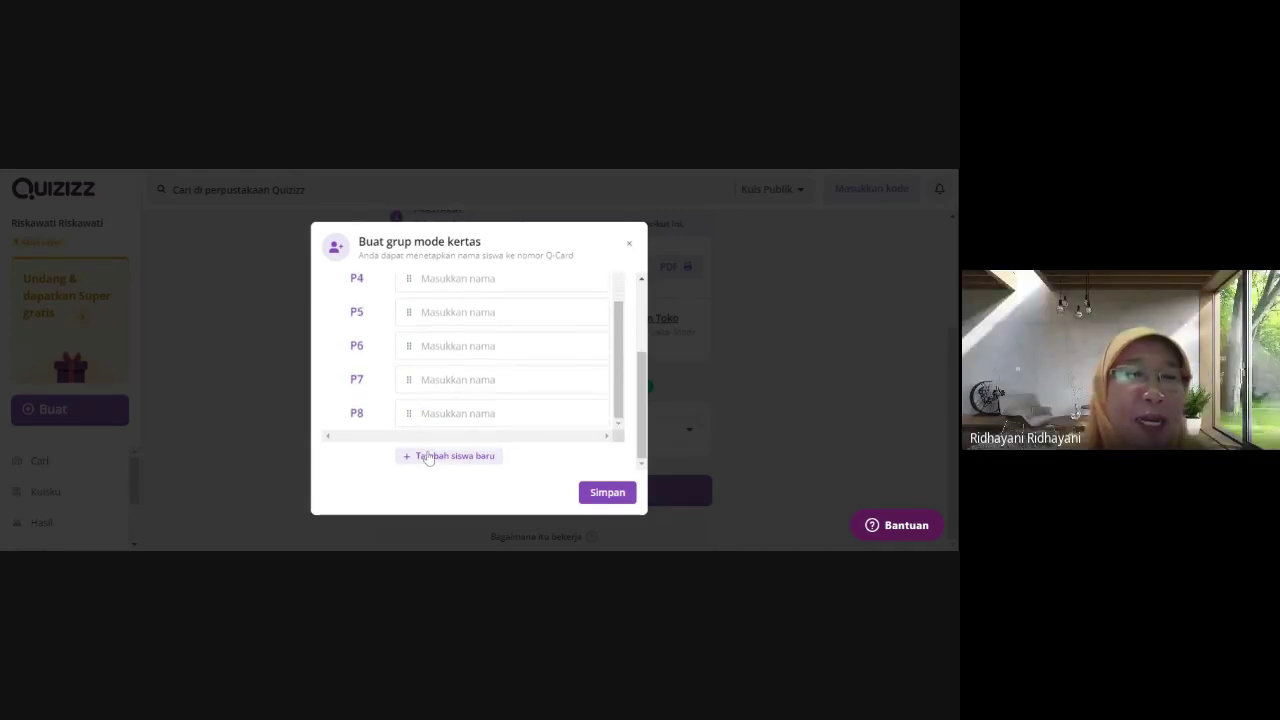
left_click(428, 459)
left_click(428, 461)
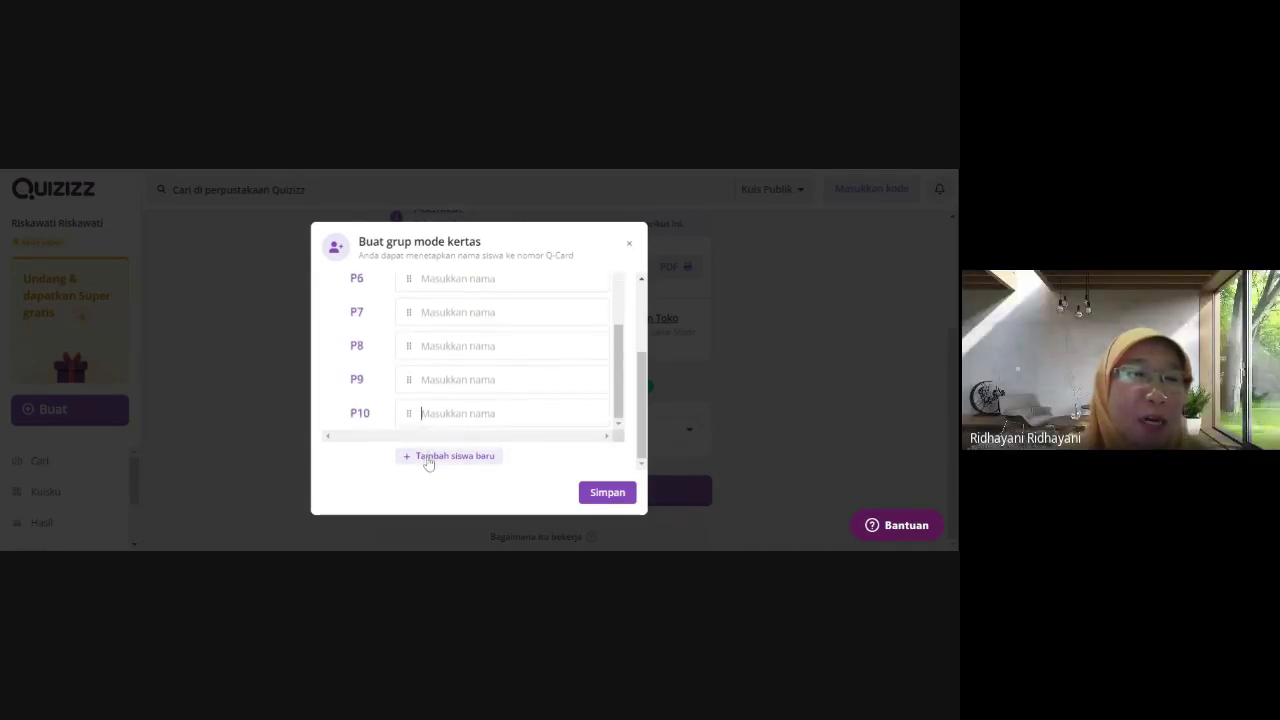
left_click(428, 459)
left_click(428, 459)
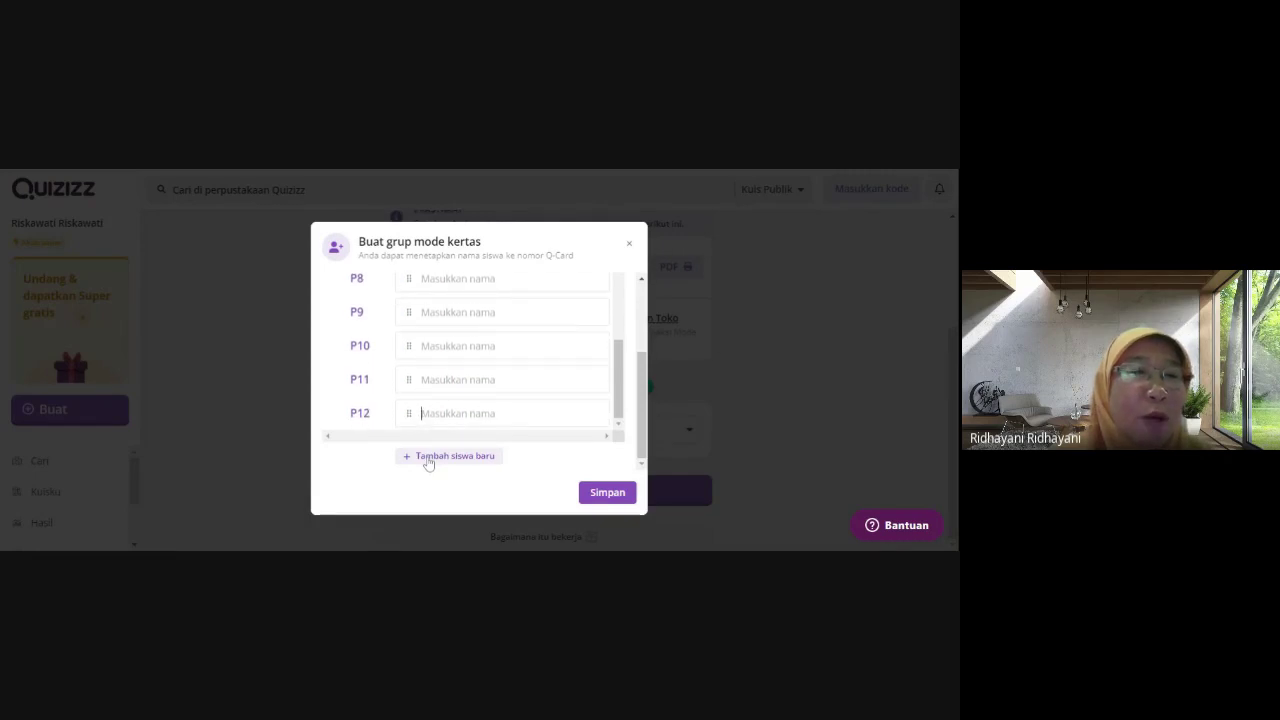
left_click(428, 460)
left_click(428, 460)
left_click(428, 458)
left_click(428, 458)
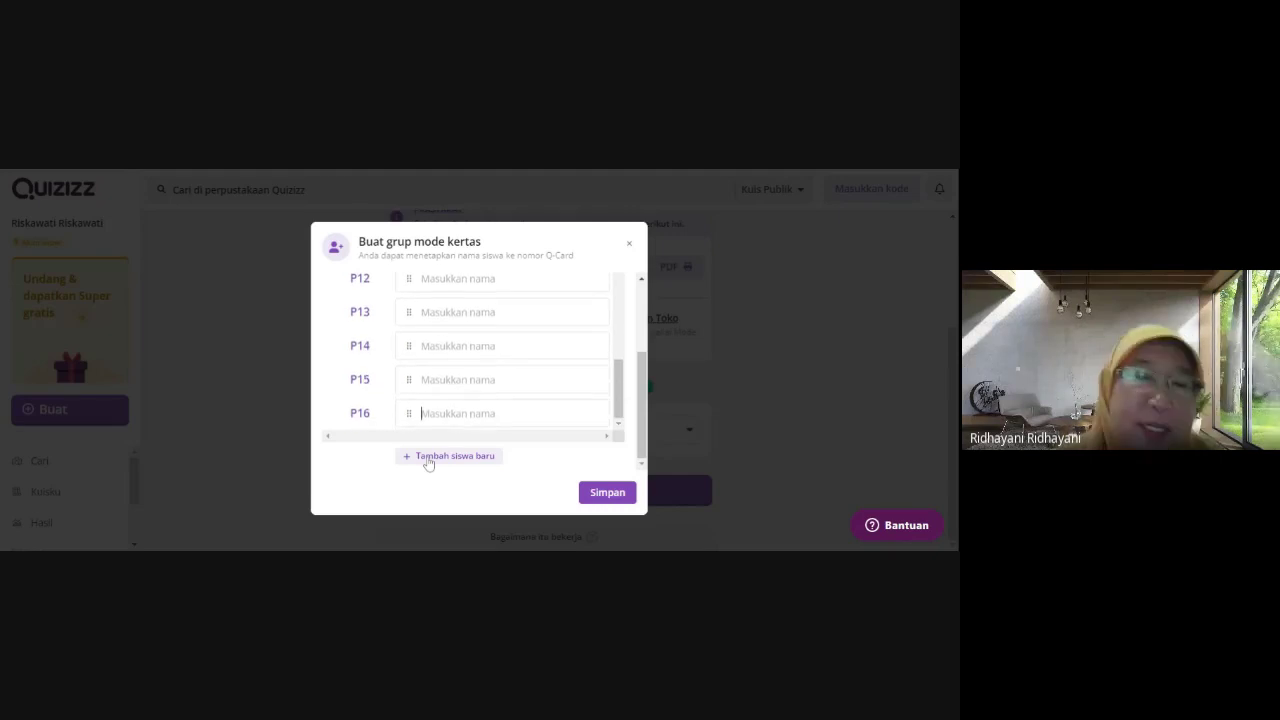
left_click(428, 459)
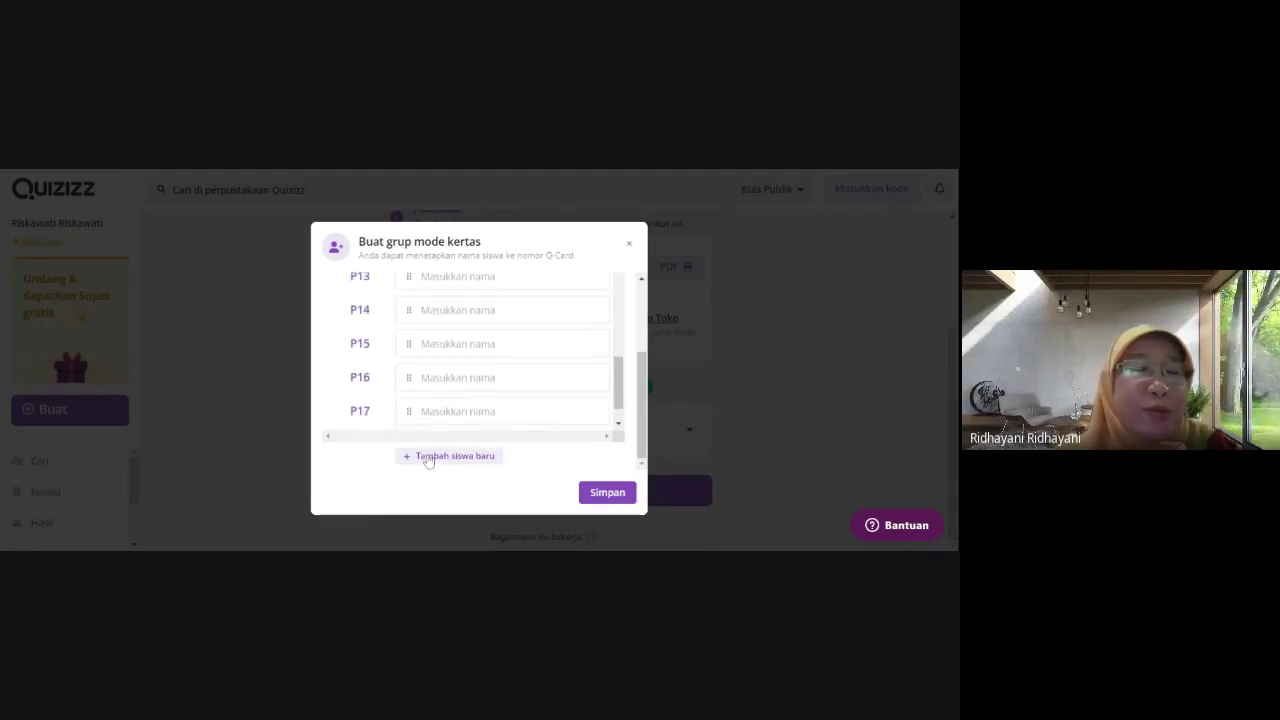
left_click(428, 459)
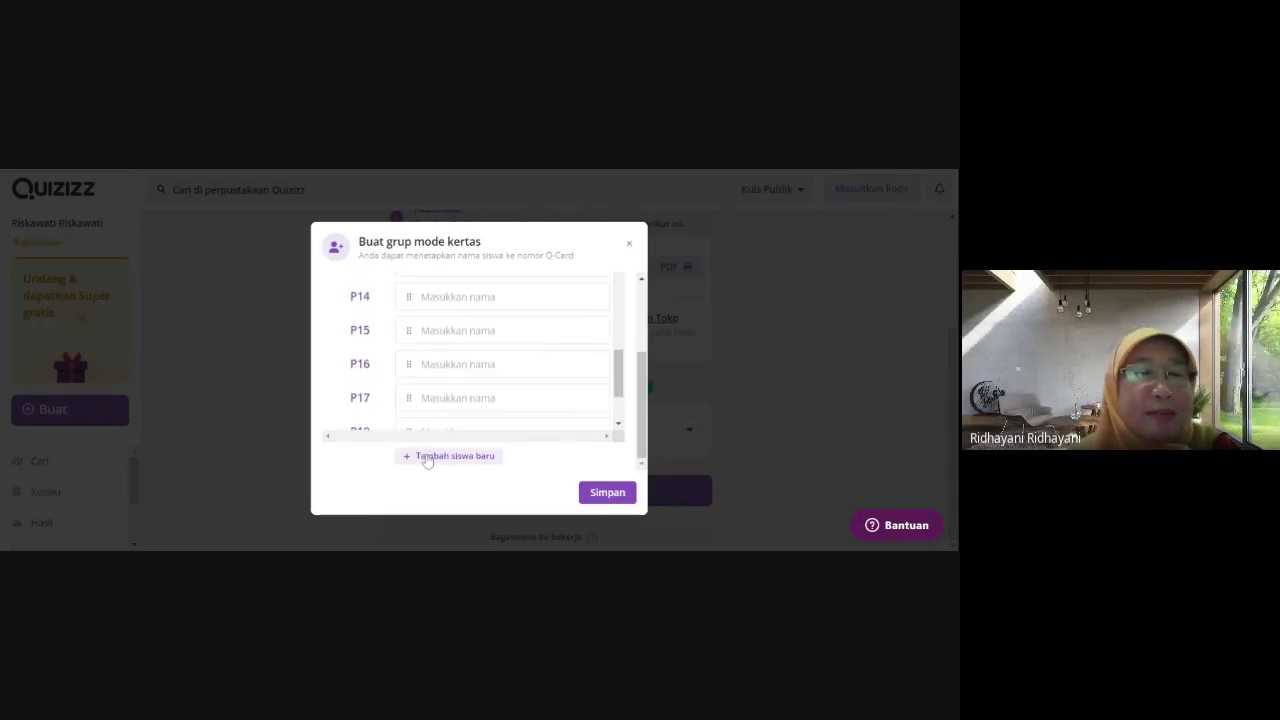
left_click(427, 458)
left_click(428, 458)
left_click(428, 458)
left_click(428, 458)
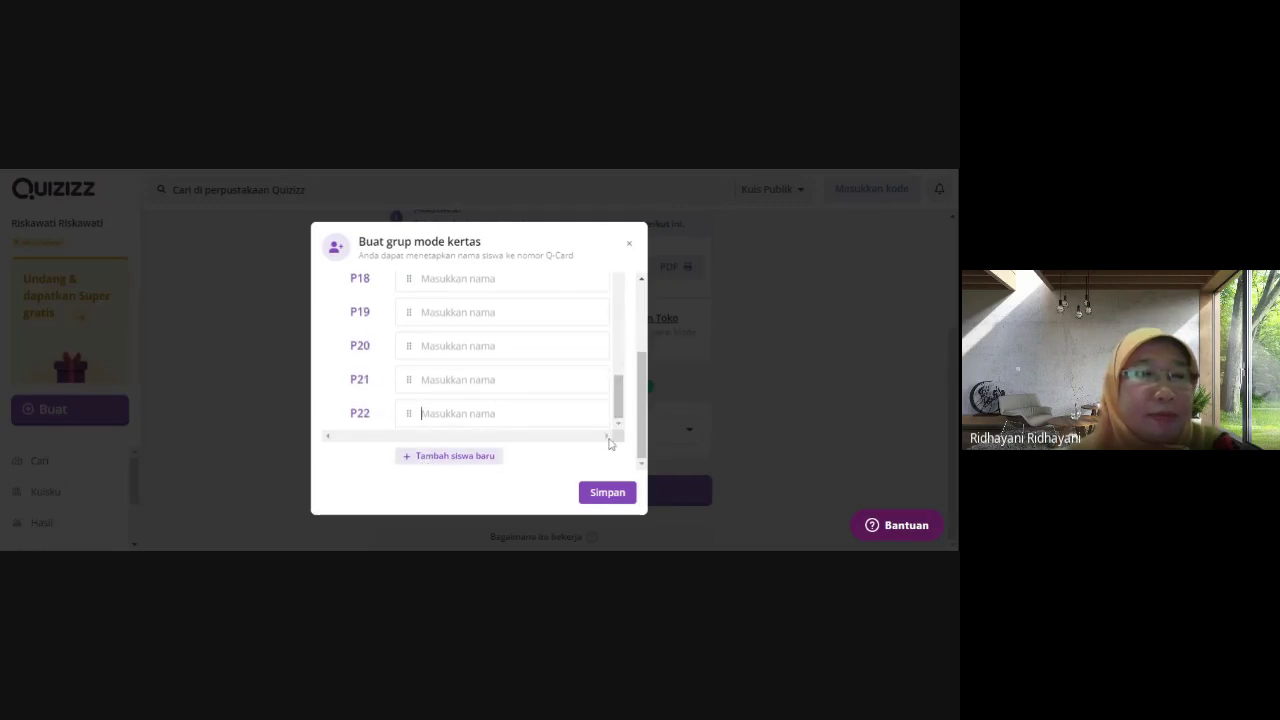
Enter a fourth student's name for Q-card P4 and save the Kelas 6B group
scroll(536, 402, "up", 6)
scroll(536, 402, "up", 1)
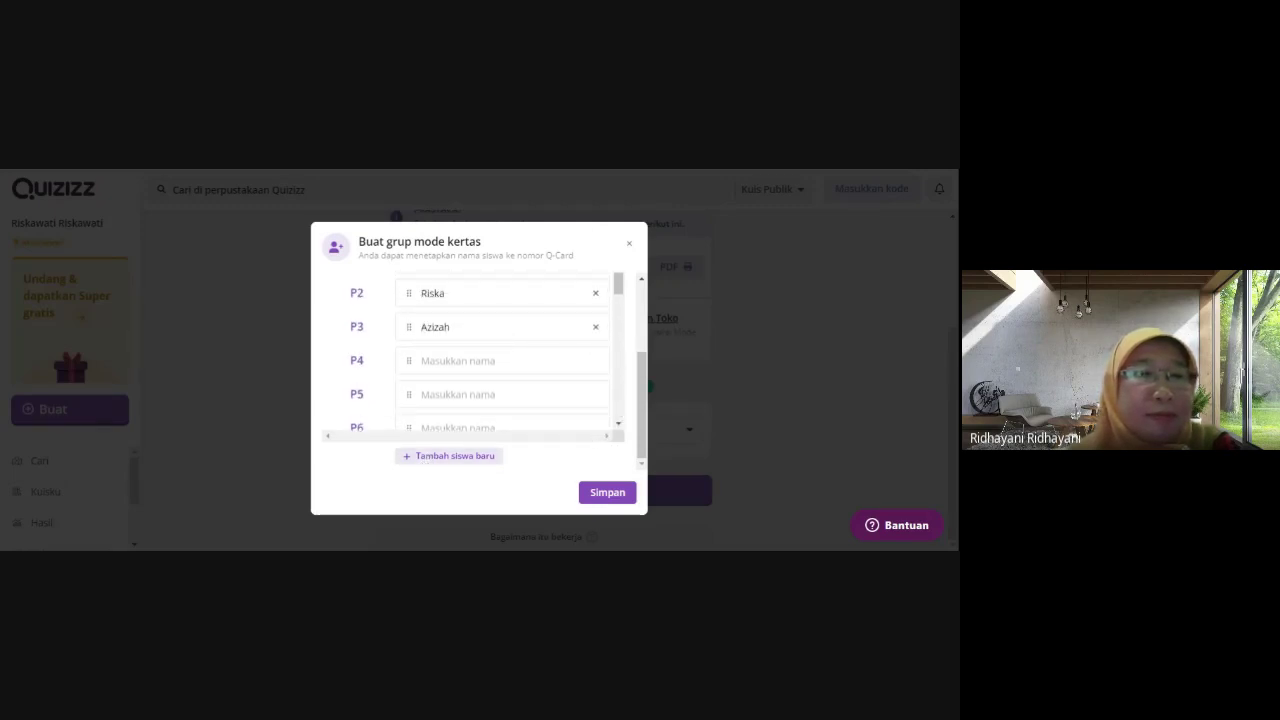
left_click(500, 360)
type("Marwiah")
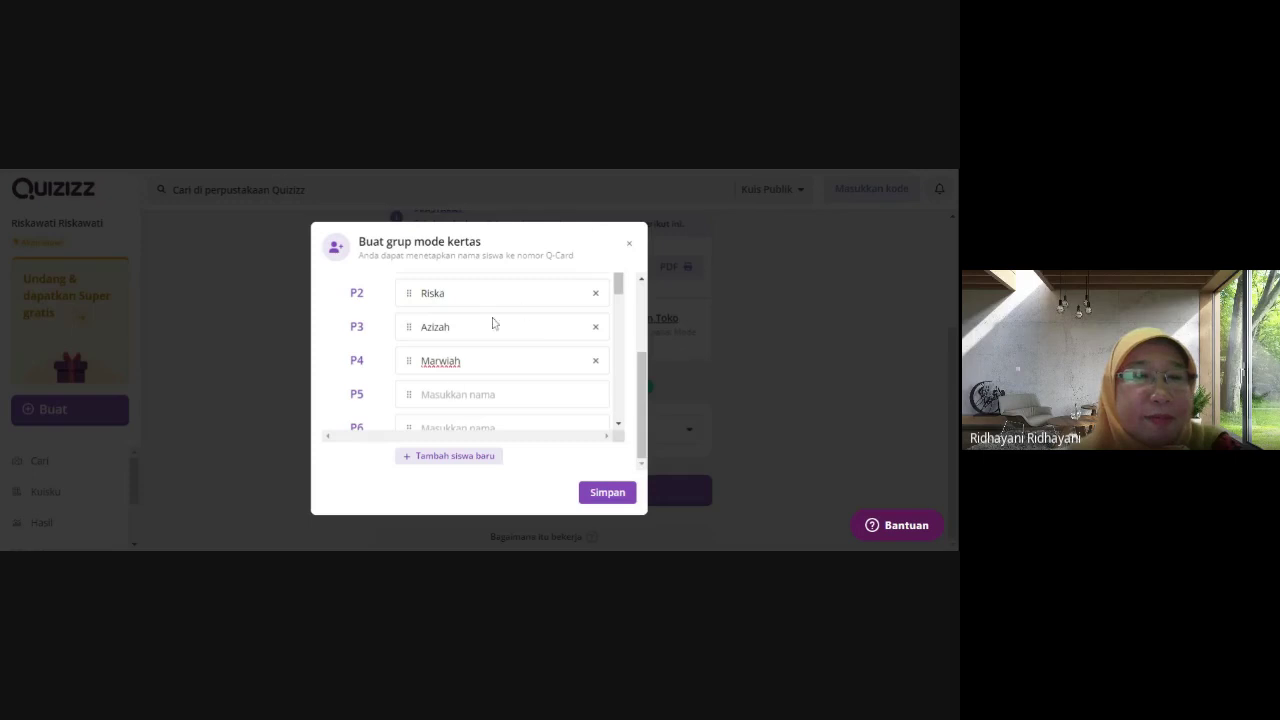
scroll(493, 322, "up", 3)
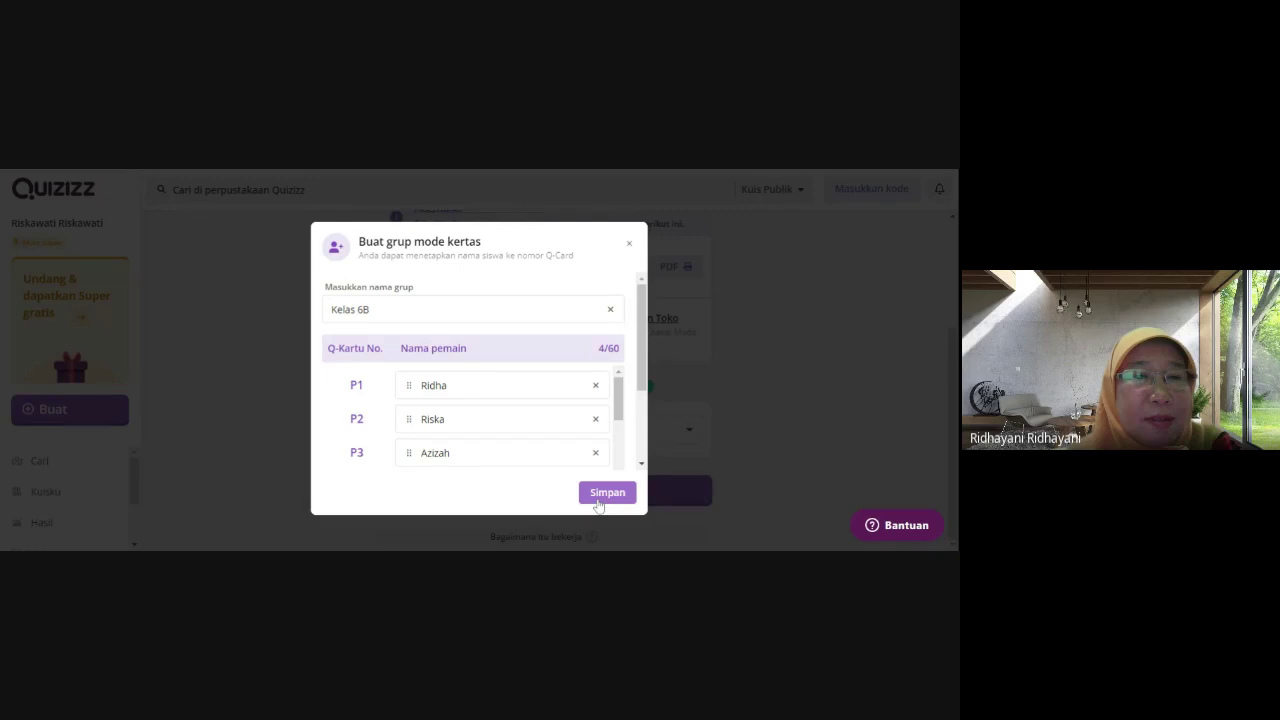
left_click(599, 504)
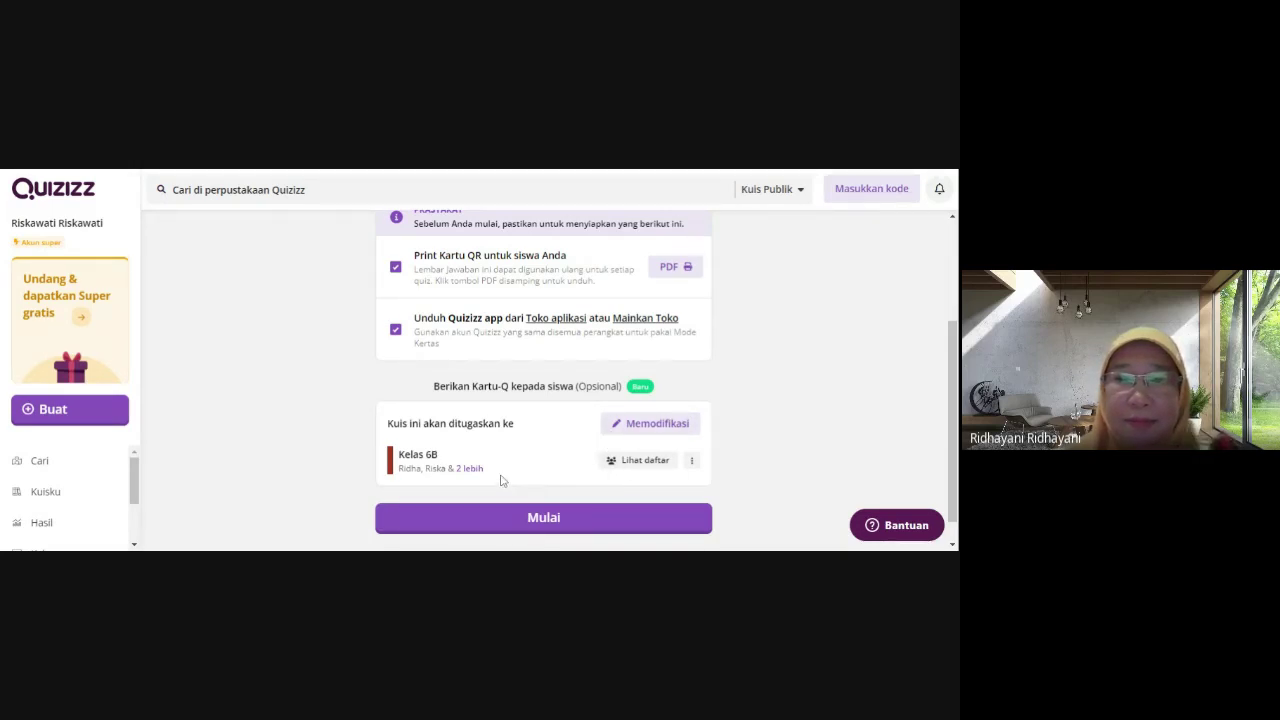
Start the paper mode quiz for Kelas 6B and view where to find paper mode in the mobile app
scroll(503, 478, "down", 1)
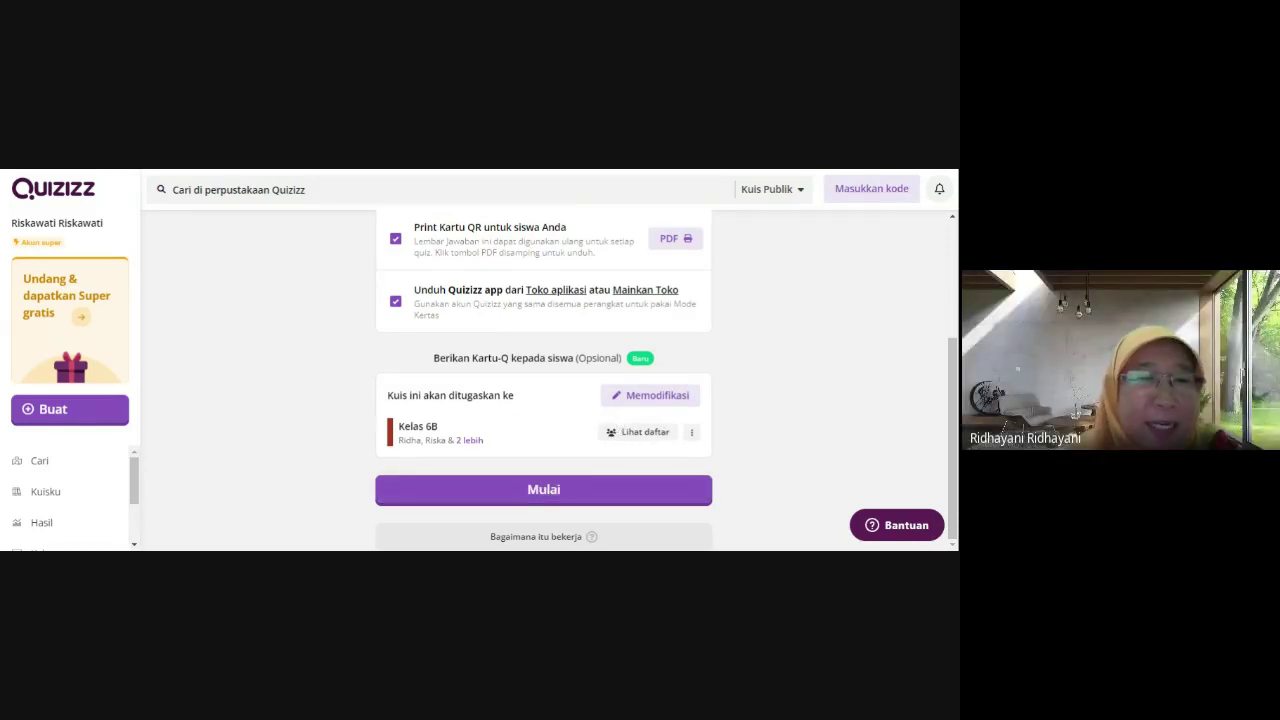
left_click(555, 493)
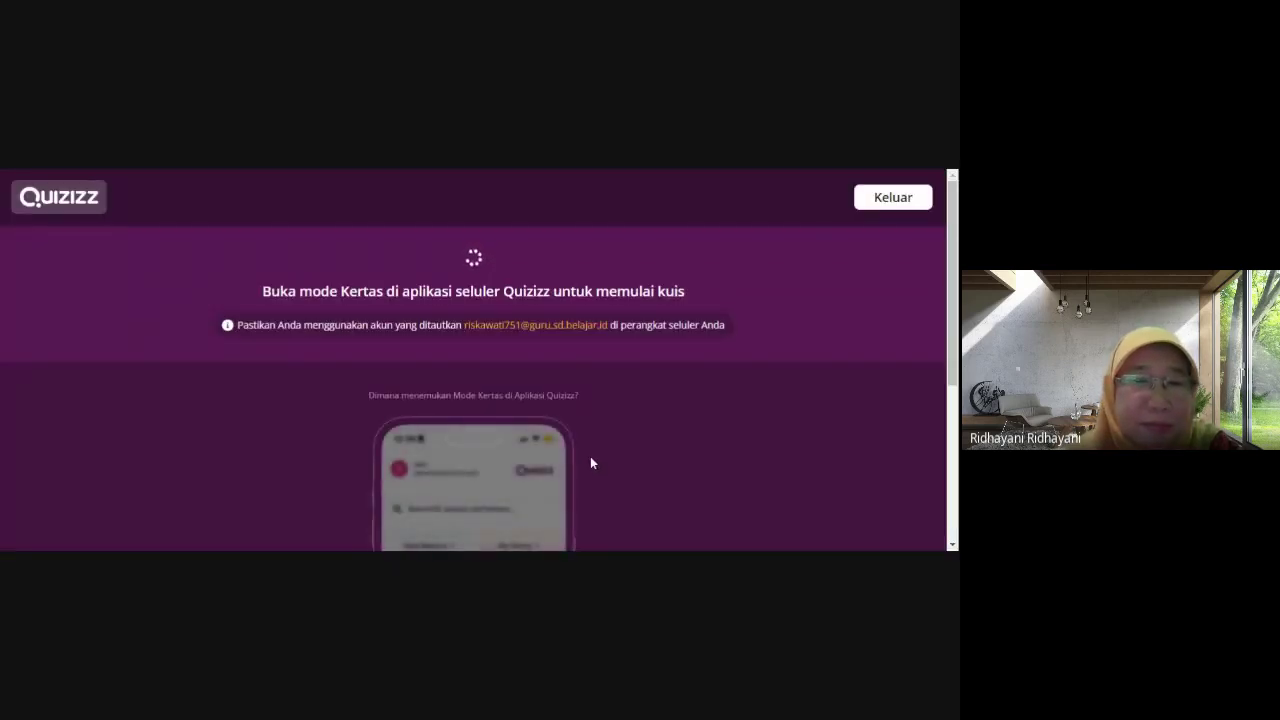
scroll(655, 407, "down", 1)
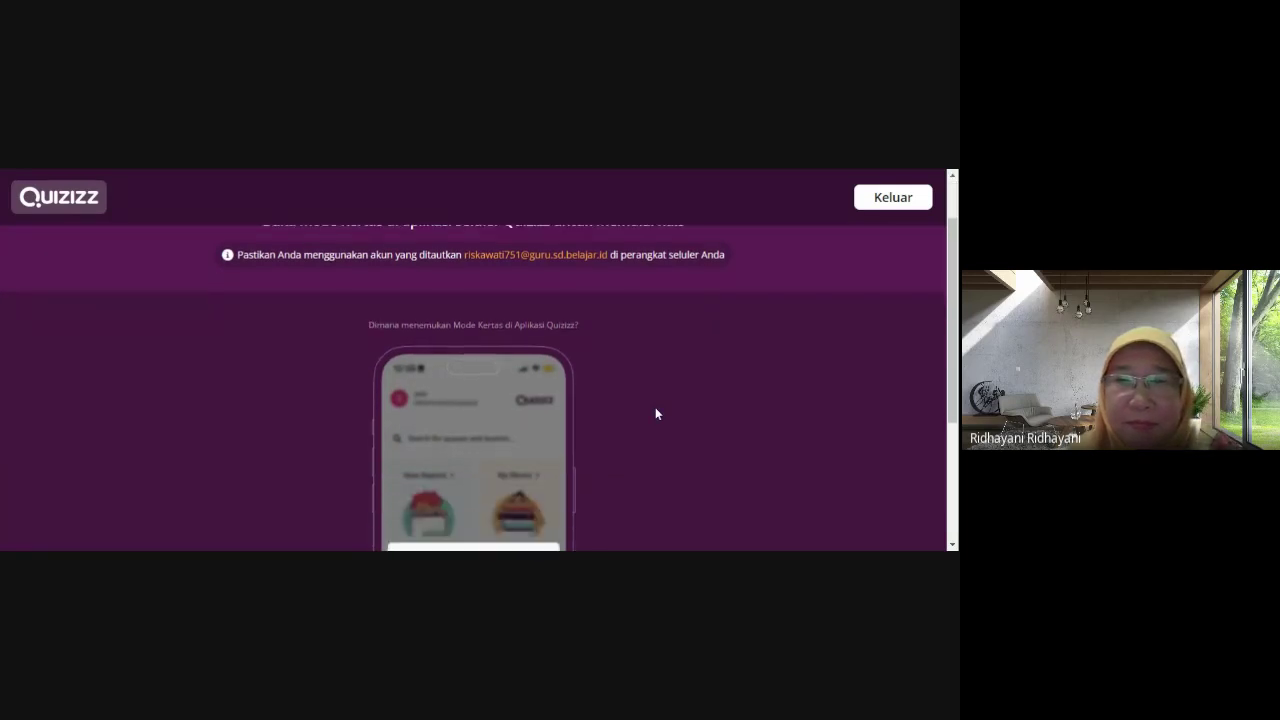
scroll(655, 407, "down", 3)
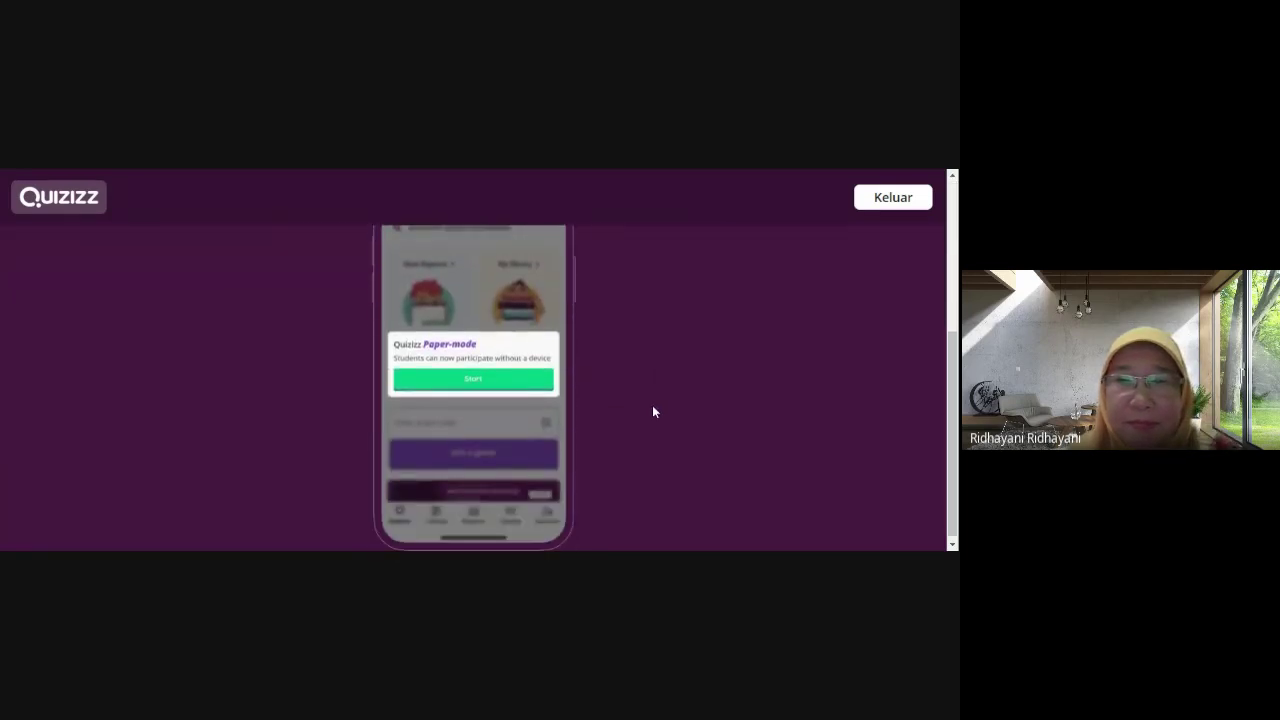
scroll(654, 411, "up", 3)
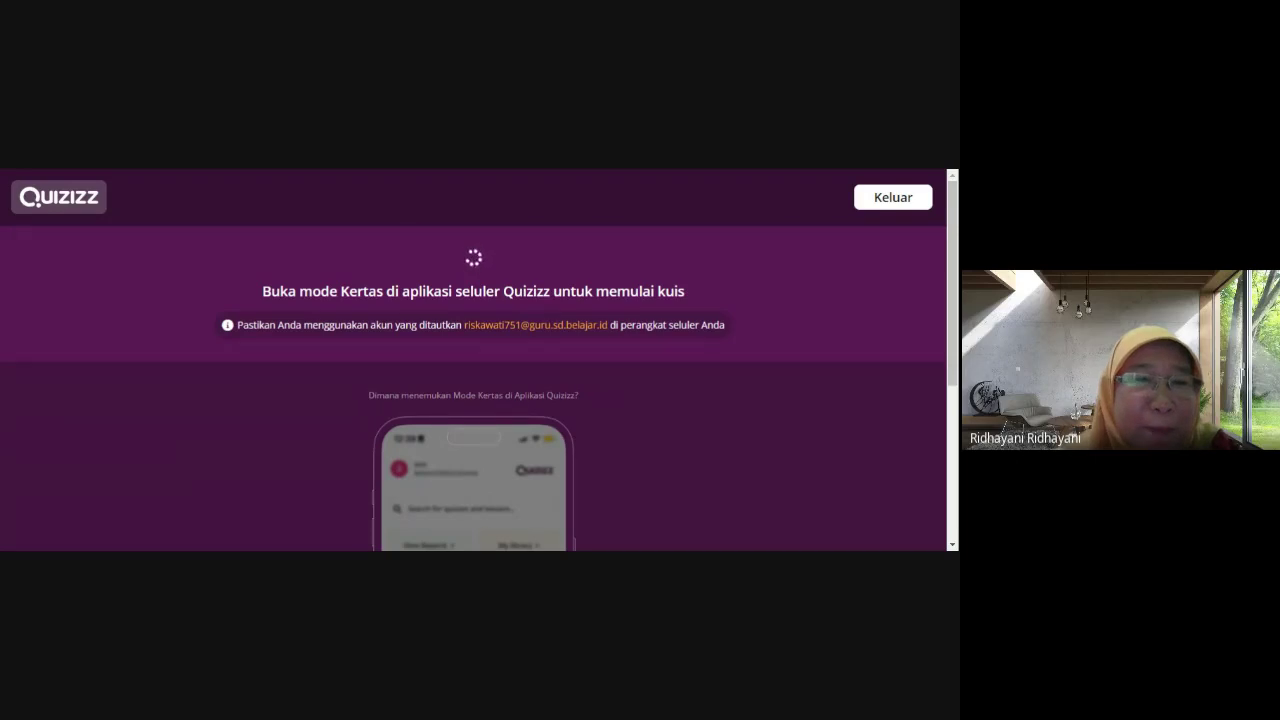
scroll(465, 451, "down", 2)
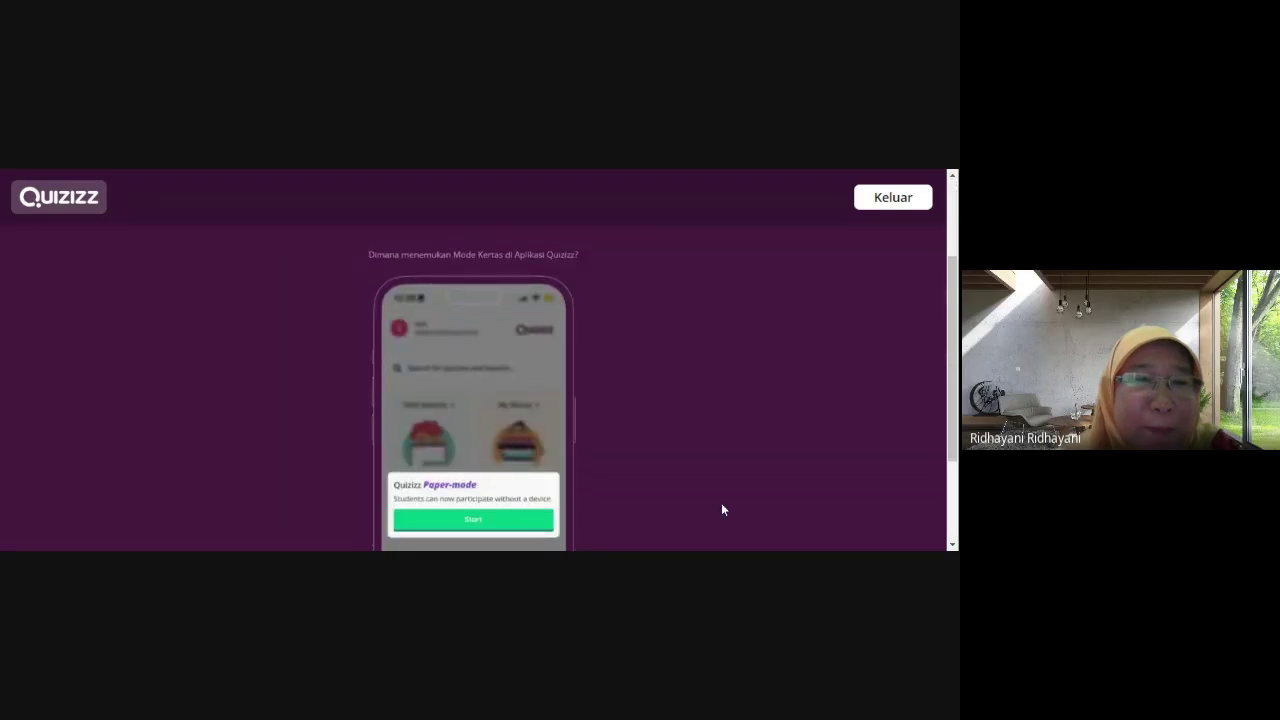